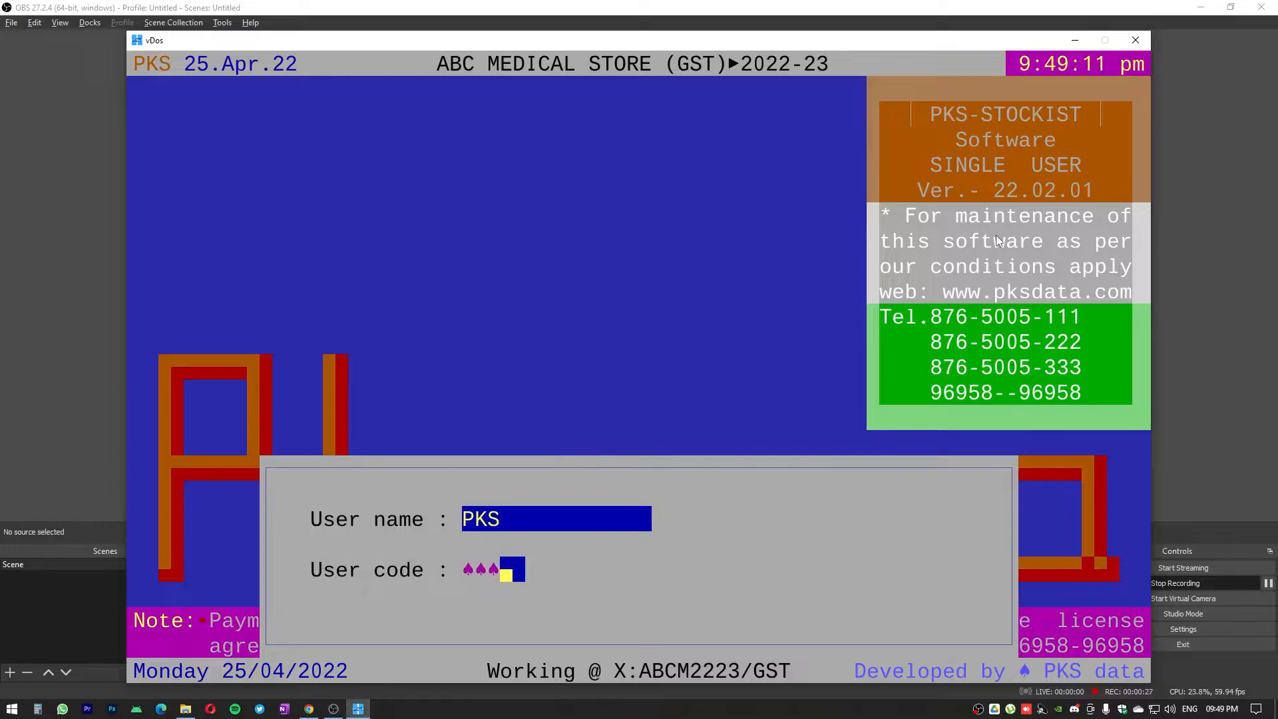
Submit the filled-in login with the user name and user code, and open the File options
{"action": "key", "text": "Return"}
{"action": "key", "text": "Return"}
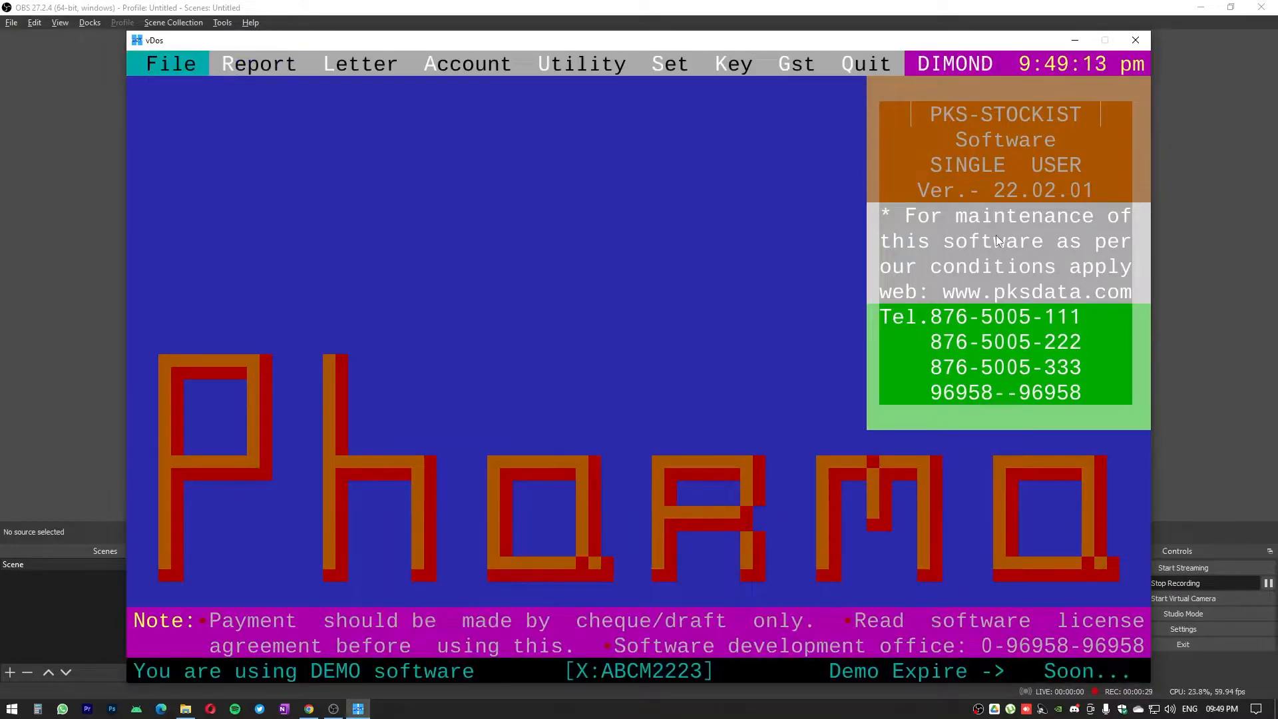
{"action": "key", "text": "Return"}
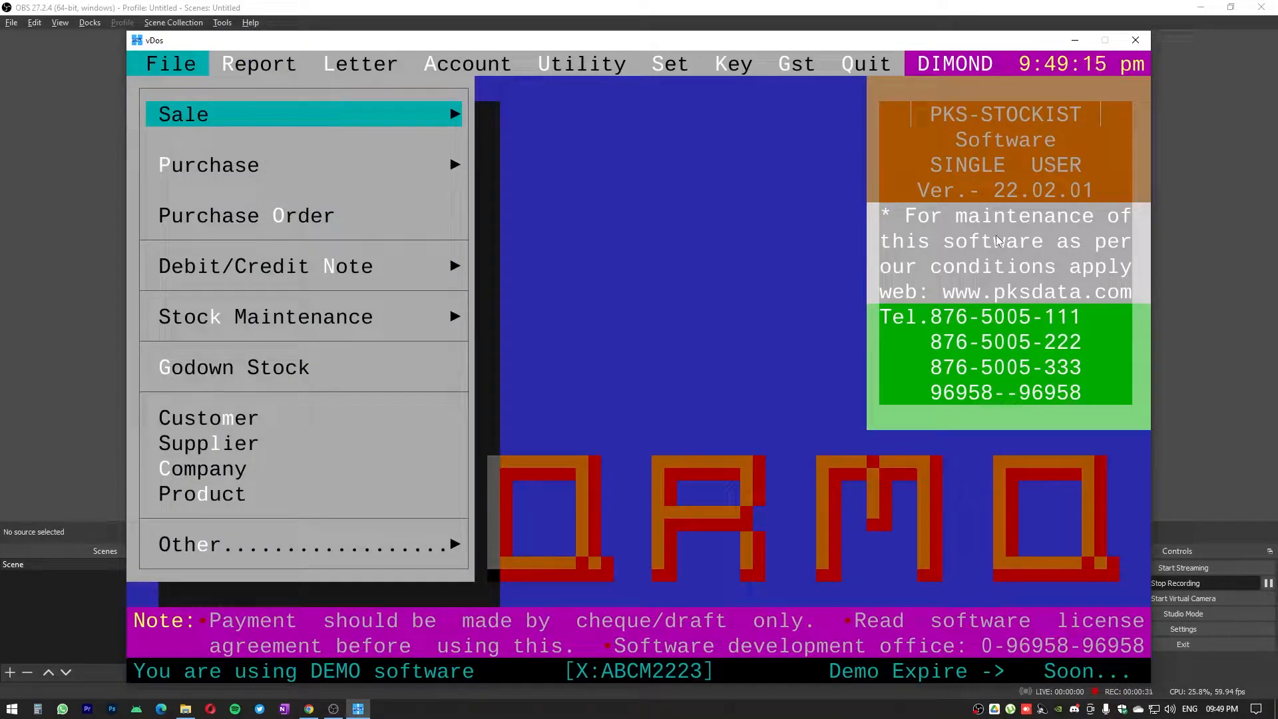
Minimise the OBS and File Explorer windows behind the accounting program
{"action": "key", "text": "Down"}
{"action": "key", "text": "Down"}
{"action": "key", "text": "Down"}
{"action": "key", "text": "Down"}
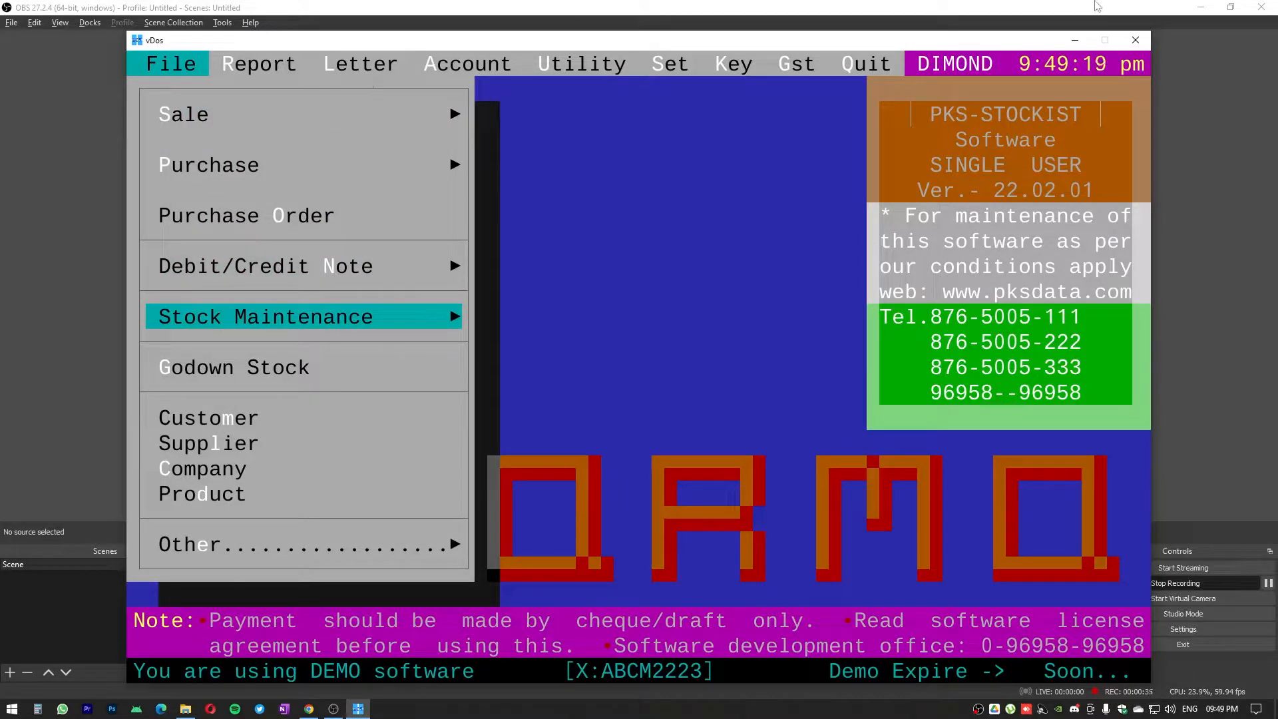
{"action": "left_click", "coordinate": [1199, 7]}
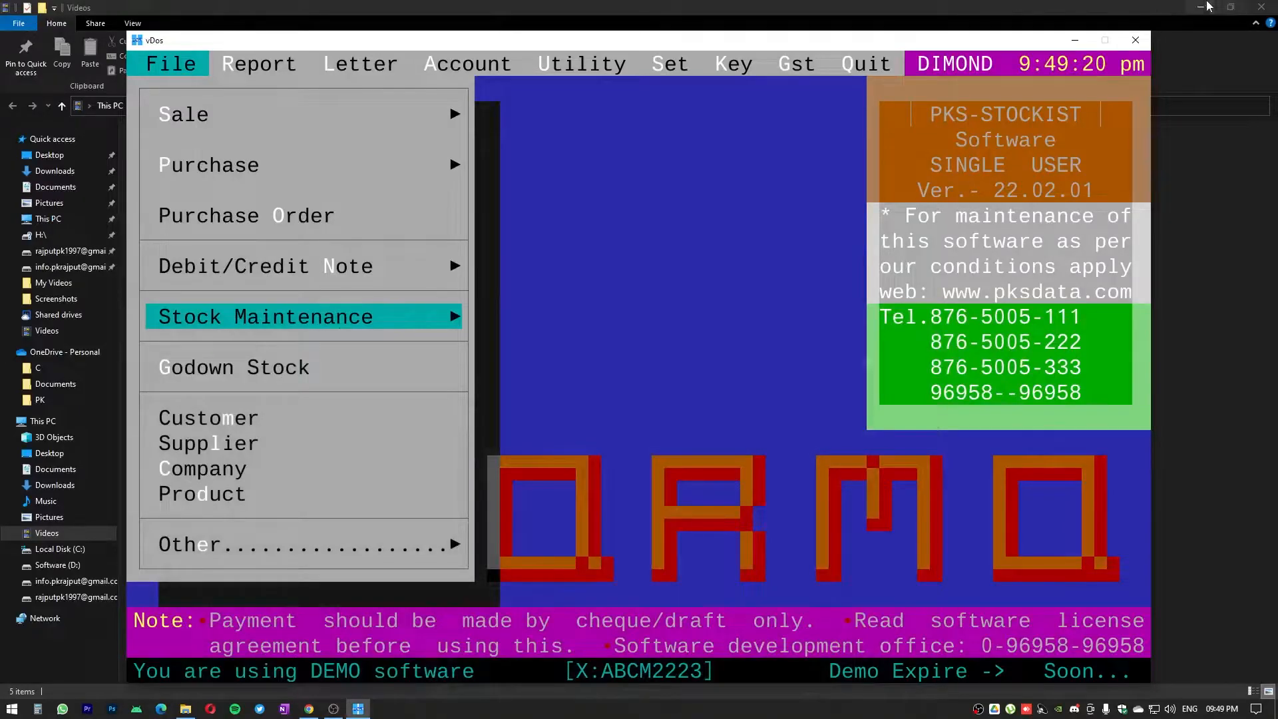
{"action": "left_click", "coordinate": [1200, 8]}
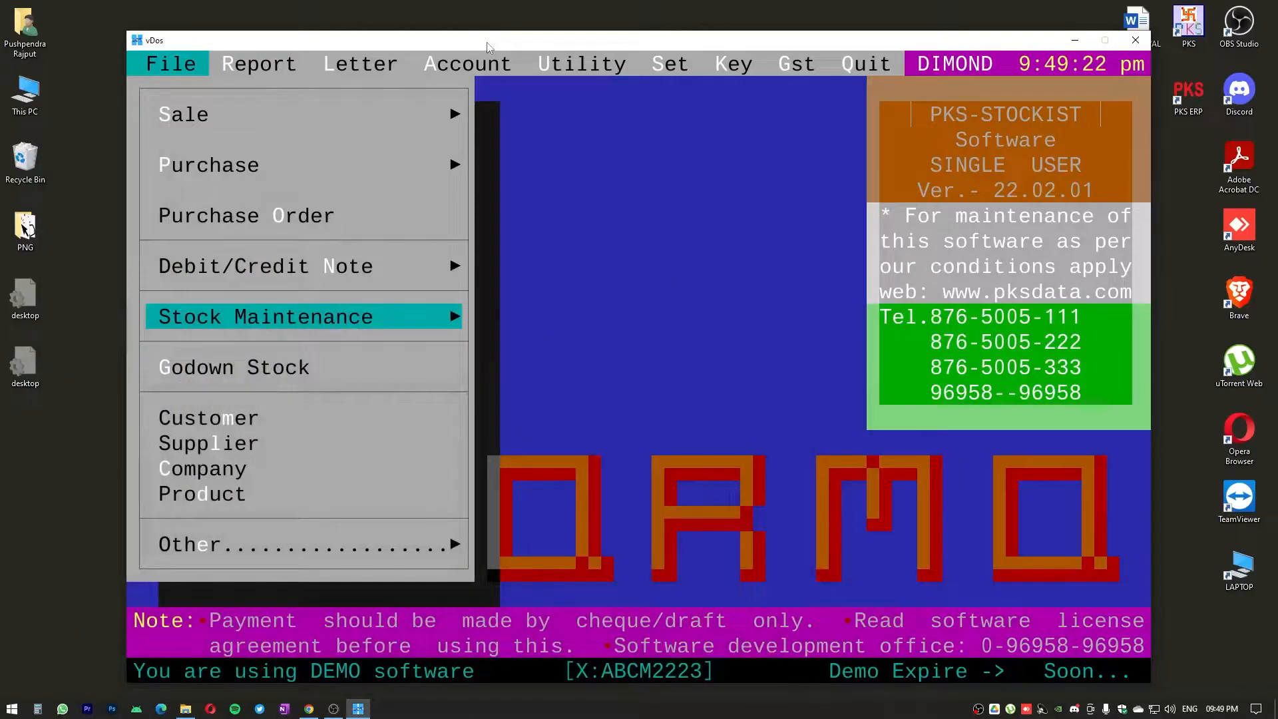
{"action": "key", "text": "Up"}
{"action": "key", "text": "Up"}
{"action": "key", "text": "Up"}
{"action": "key", "text": "Up"}
{"action": "key", "text": "Up"}
{"action": "key", "text": "Down"}
{"action": "key", "text": "Down"}
{"action": "key", "text": "Down"}
{"action": "key", "text": "Down"}
{"action": "key", "text": "Down"}
{"action": "key", "text": "Up"}
{"action": "key", "text": "Down"}
{"action": "key", "text": "Down"}
{"action": "key", "text": "Down"}
{"action": "key", "text": "Up"}
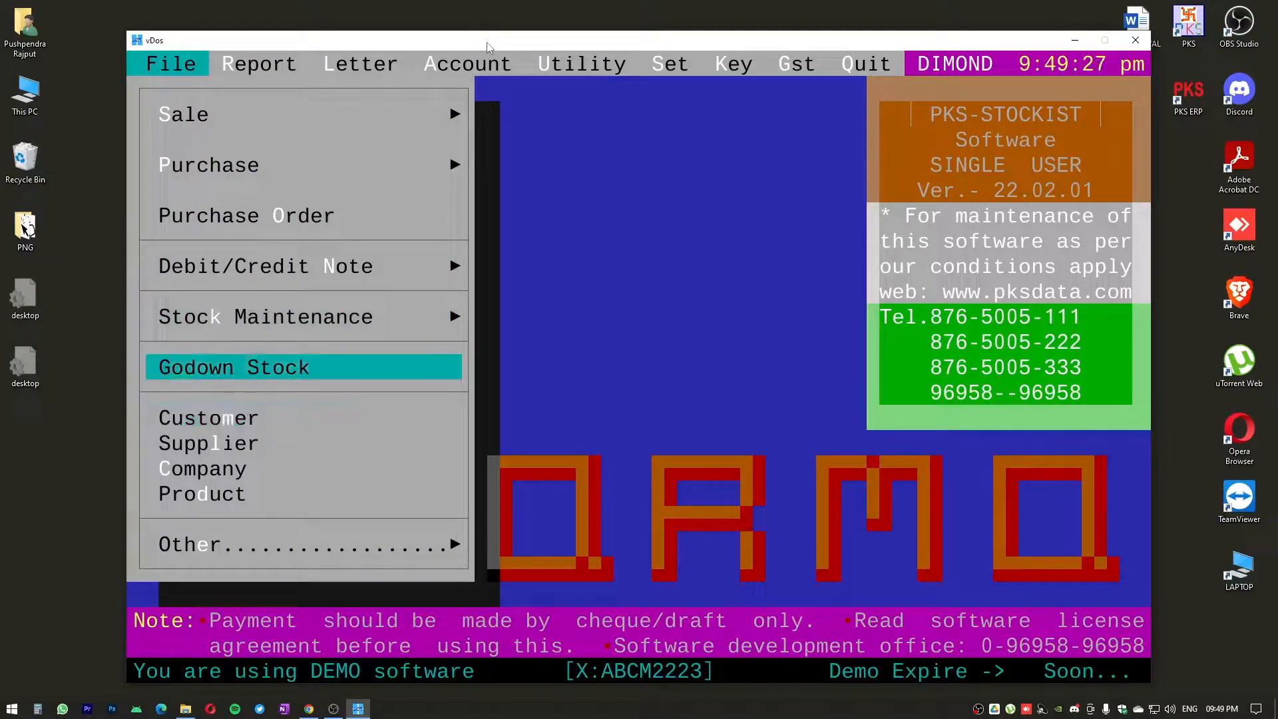
{"action": "key", "text": "Down"}
{"action": "key", "text": "Down"}
{"action": "key", "text": "Down"}
{"action": "key", "text": "Down"}
{"action": "key", "text": "Up"}
{"action": "key", "text": "Up"}
{"action": "key", "text": "Up"}
{"action": "key", "text": "Up"}
{"action": "key", "text": "Up"}
{"action": "key", "text": "Up"}
{"action": "key", "text": "Up"}
{"action": "key", "text": "Up"}
{"action": "key", "text": "Up"}
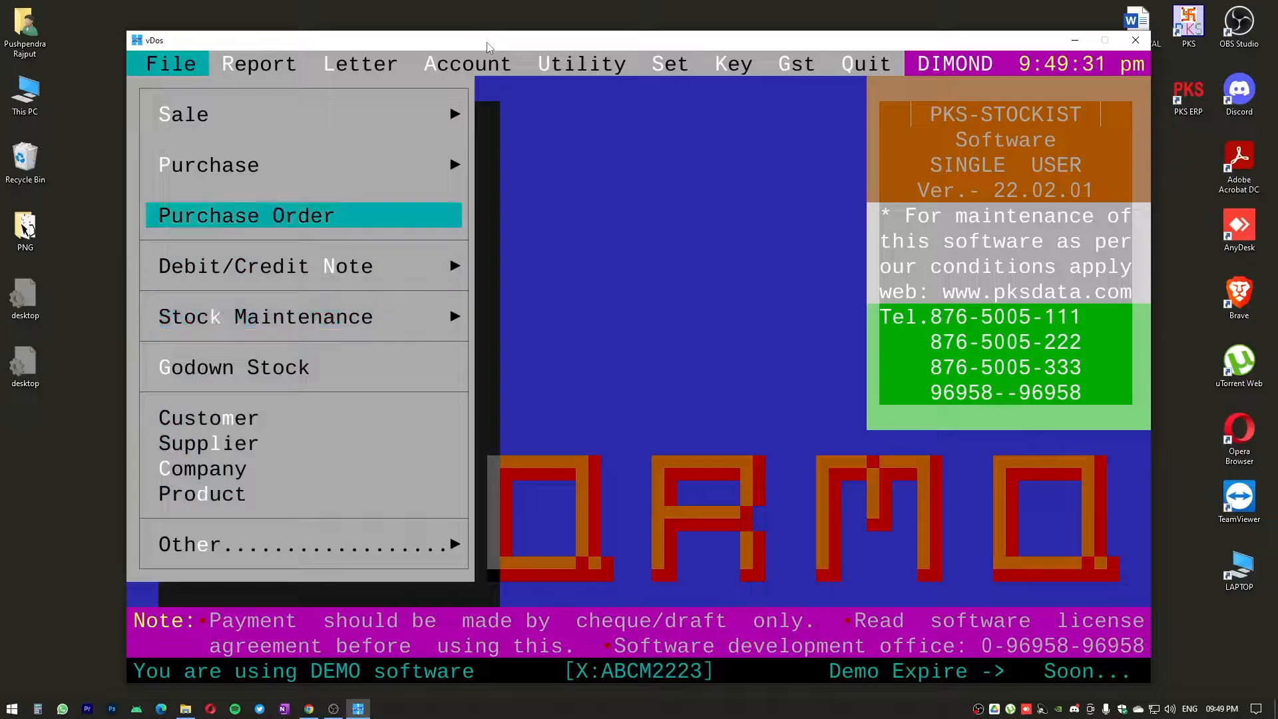
{"action": "key", "text": "Up"}
{"action": "key", "text": "Down"}
{"action": "key", "text": "Down"}
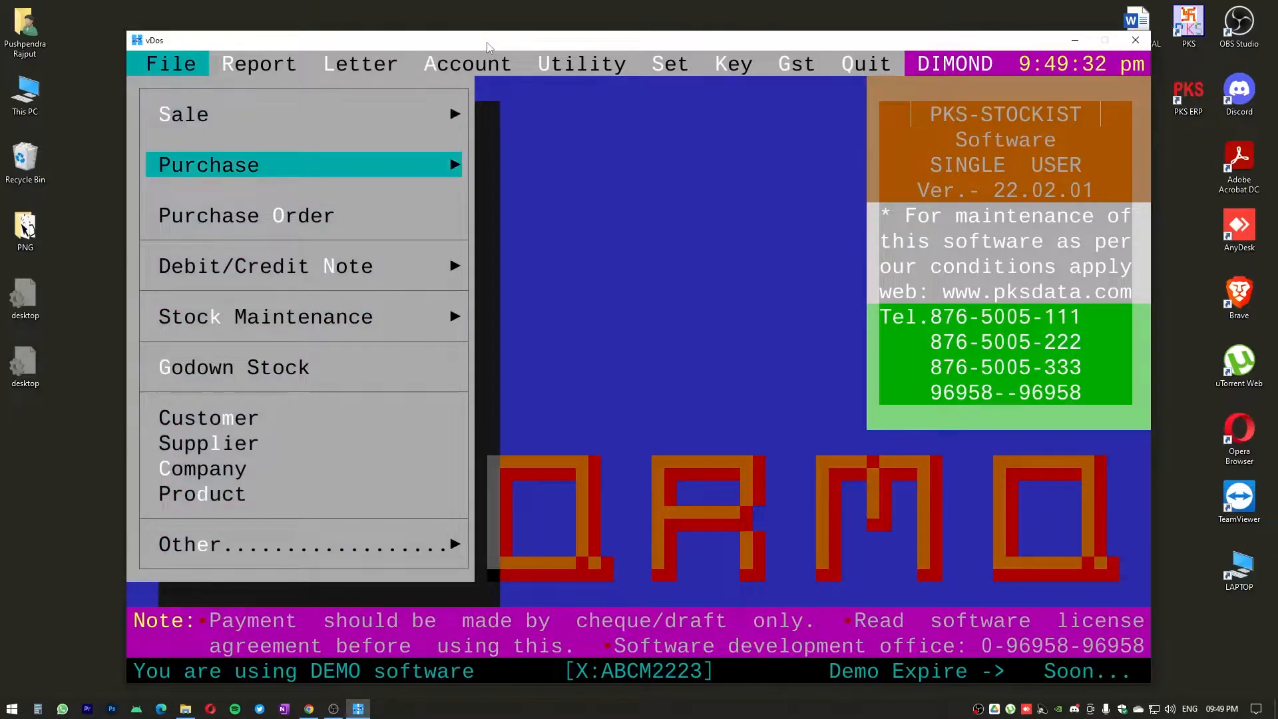
{"action": "key", "text": "Right"}
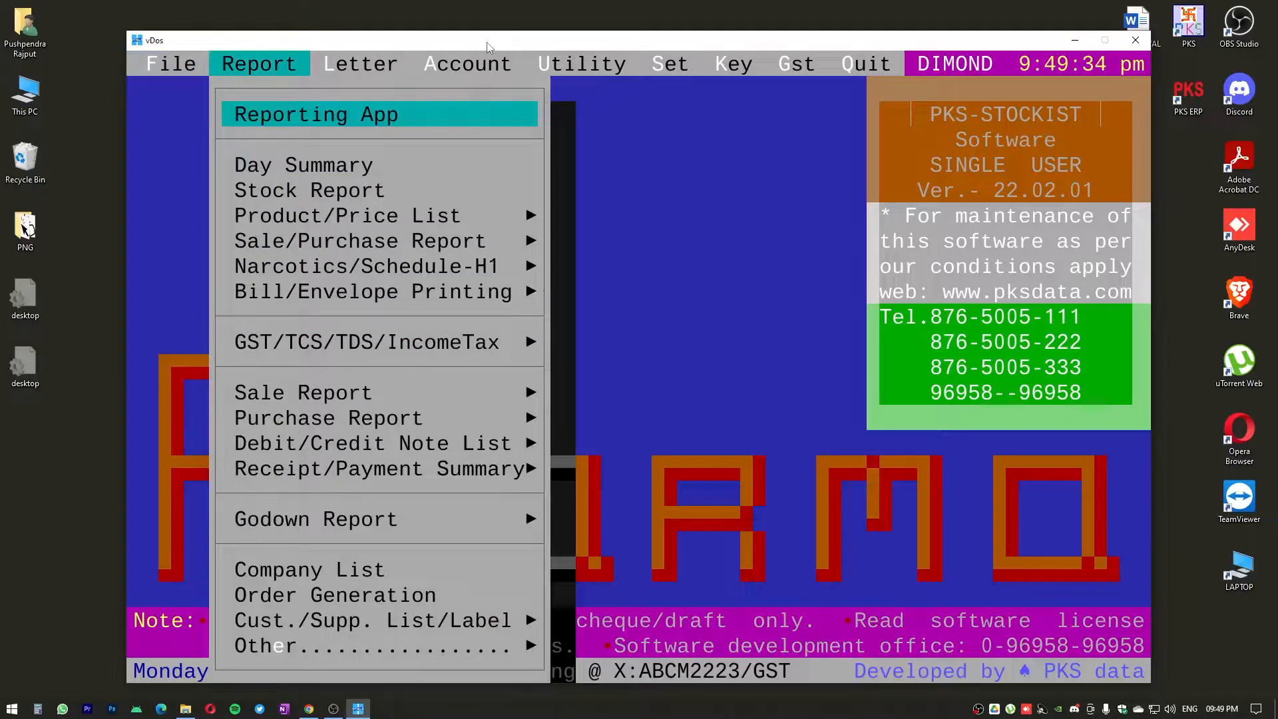
{"action": "key", "text": "Down"}
{"action": "key", "text": "Down"}
{"action": "key", "text": "Down"}
{"action": "key", "text": "Down"}
{"action": "key", "text": "Down"}
{"action": "key", "text": "Down"}
{"action": "key", "text": "Down"}
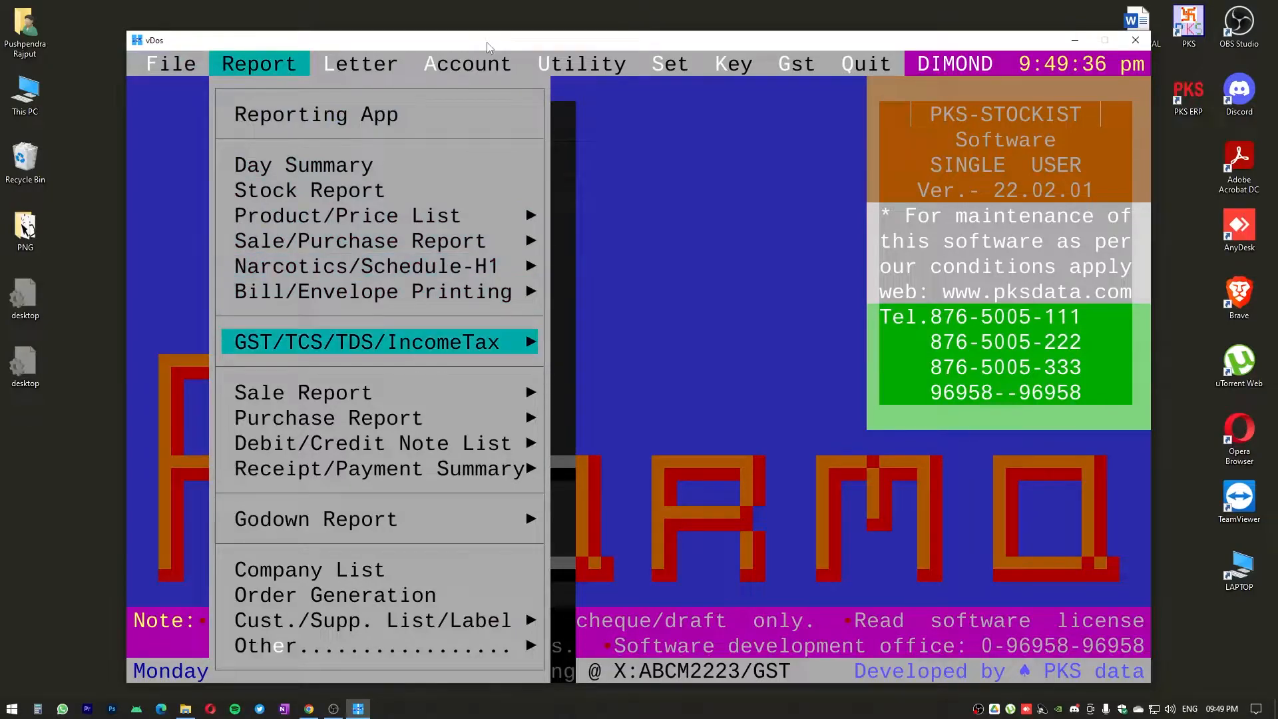
{"action": "key", "text": "Up"}
{"action": "key", "text": "Up"}
{"action": "key", "text": "Up"}
{"action": "key", "text": "Up"}
{"action": "key", "text": "Down"}
{"action": "key", "text": "Down"}
{"action": "key", "text": "Down"}
{"action": "key", "text": "Down"}
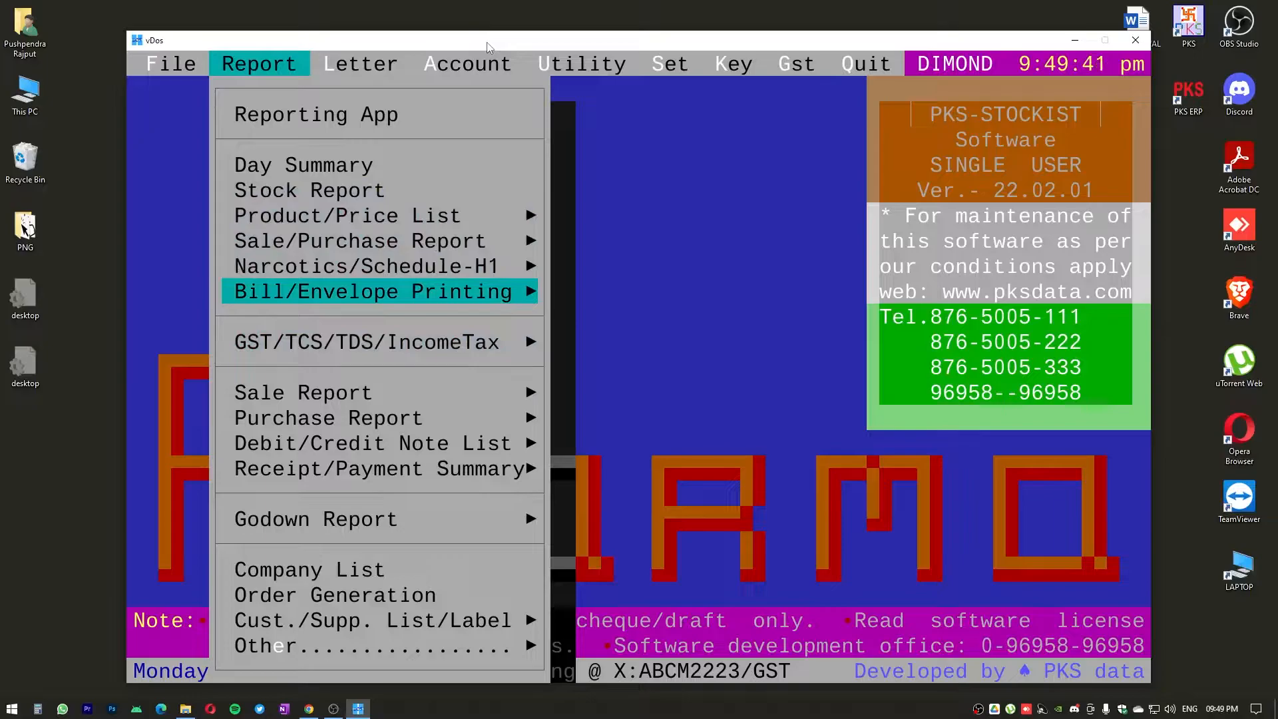
{"action": "key", "text": "Down"}
{"action": "key", "text": "Down"}
{"action": "key", "text": "Down"}
{"action": "key", "text": "Down"}
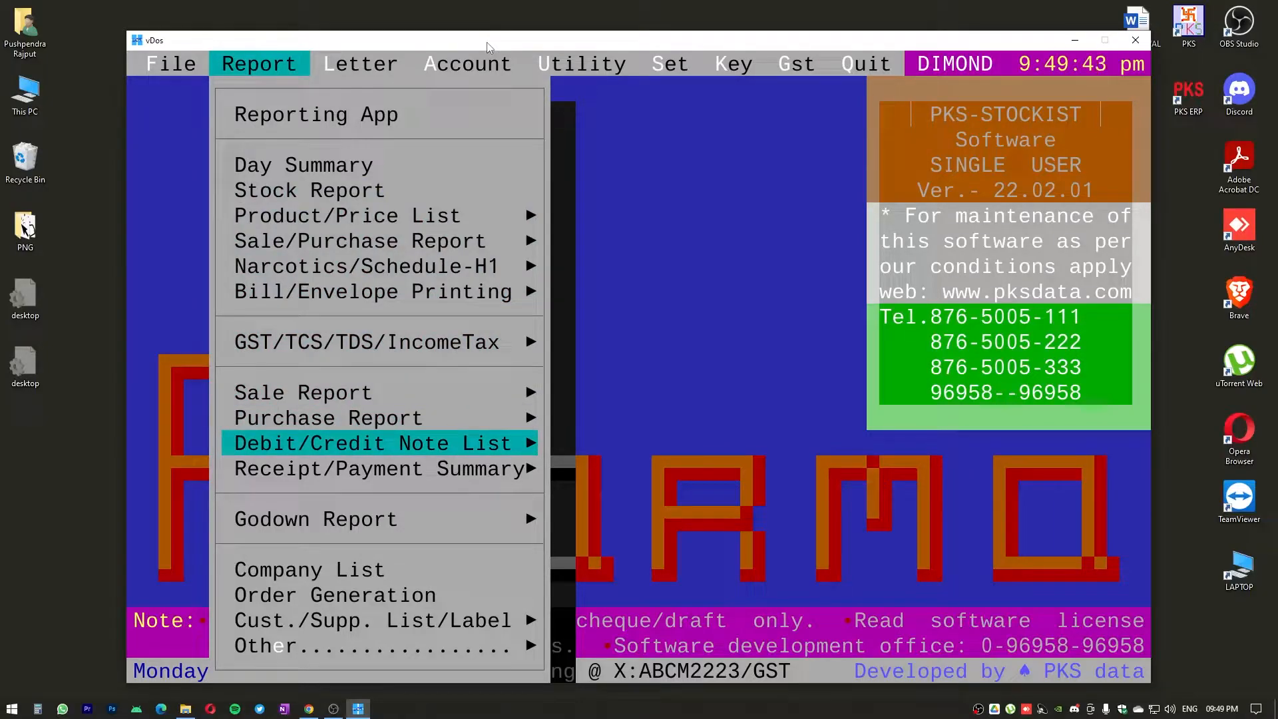
{"action": "key", "text": "Down"}
{"action": "key", "text": "Down"}
{"action": "key", "text": "Down"}
{"action": "key", "text": "Down"}
{"action": "key", "text": "Up"}
{"action": "key", "text": "Up"}
{"action": "key", "text": "Up"}
{"action": "key", "text": "Up"}
{"action": "key", "text": "Up"}
{"action": "key", "text": "Up"}
{"action": "key", "text": "Up"}
{"action": "key", "text": "Up"}
{"action": "key", "text": "Up"}
{"action": "key", "text": "Up"}
{"action": "key", "text": "Left"}
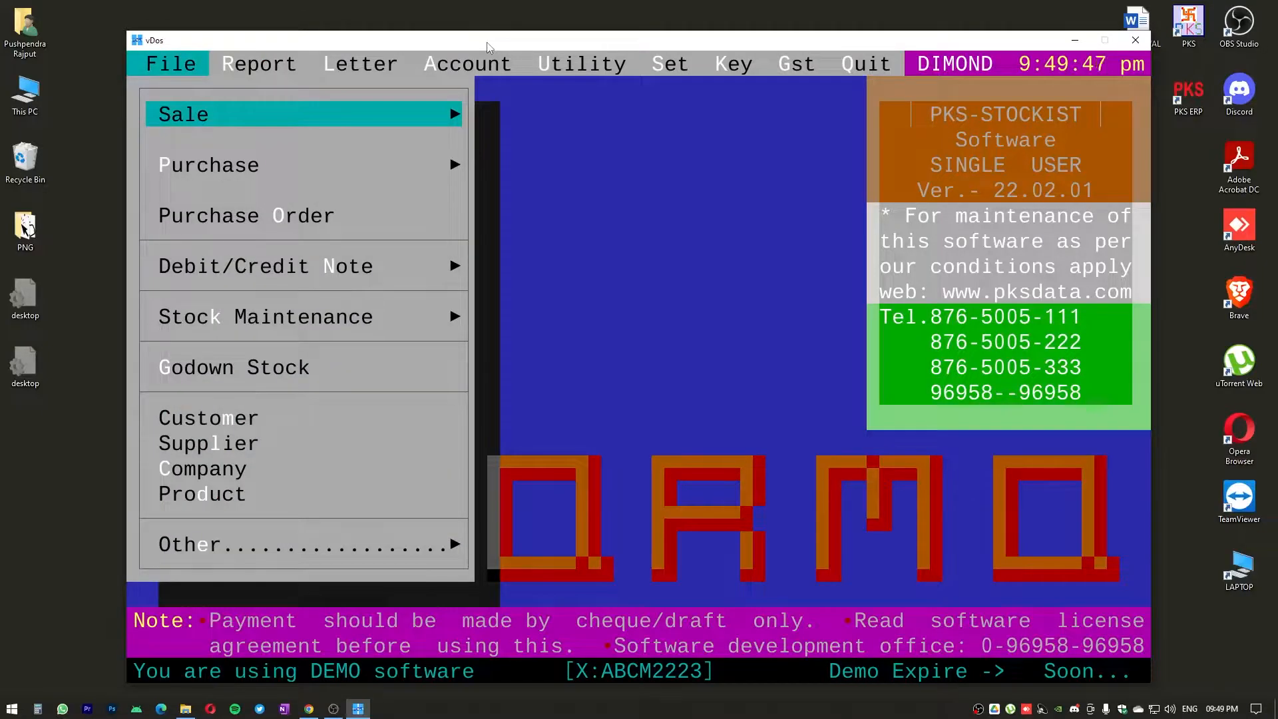
Open the Company master and show the list of all companies
{"action": "key", "text": "Down"}
{"action": "key", "text": "Down"}
{"action": "key", "text": "Down"}
{"action": "key", "text": "Down"}
{"action": "key", "text": "Down"}
{"action": "key", "text": "Down"}
{"action": "key", "text": "Down"}
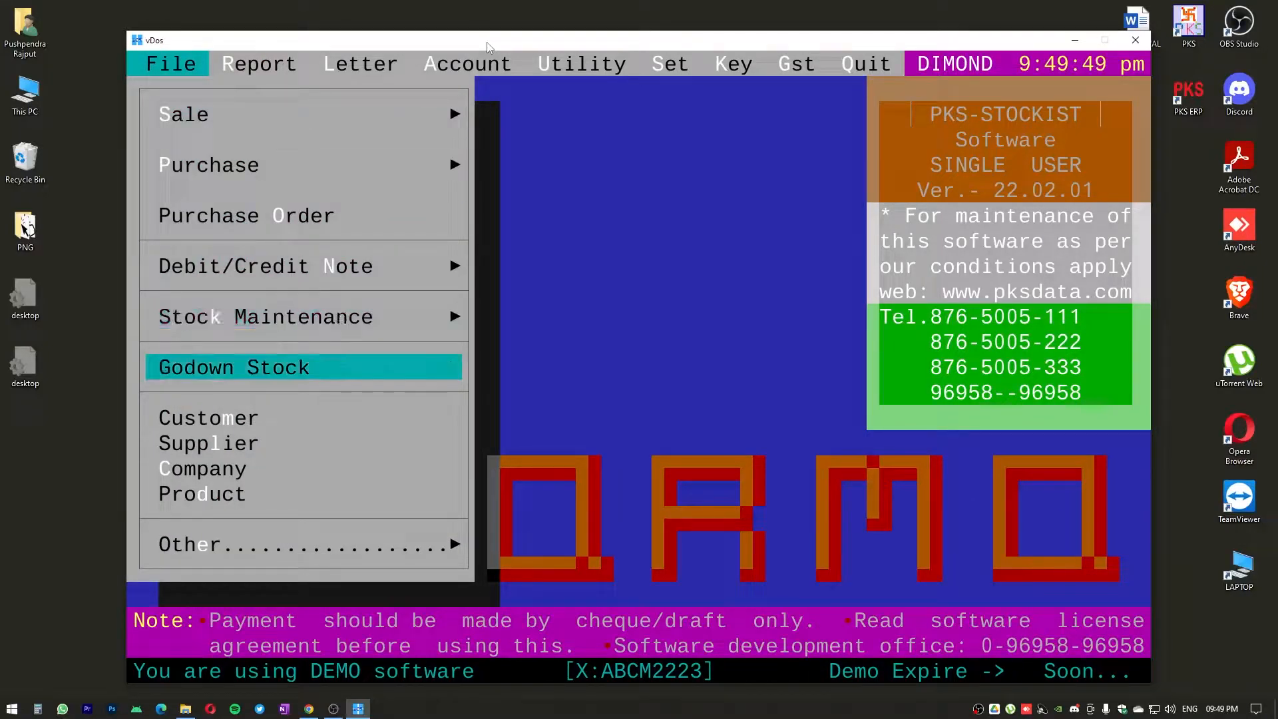
{"action": "key", "text": "Down"}
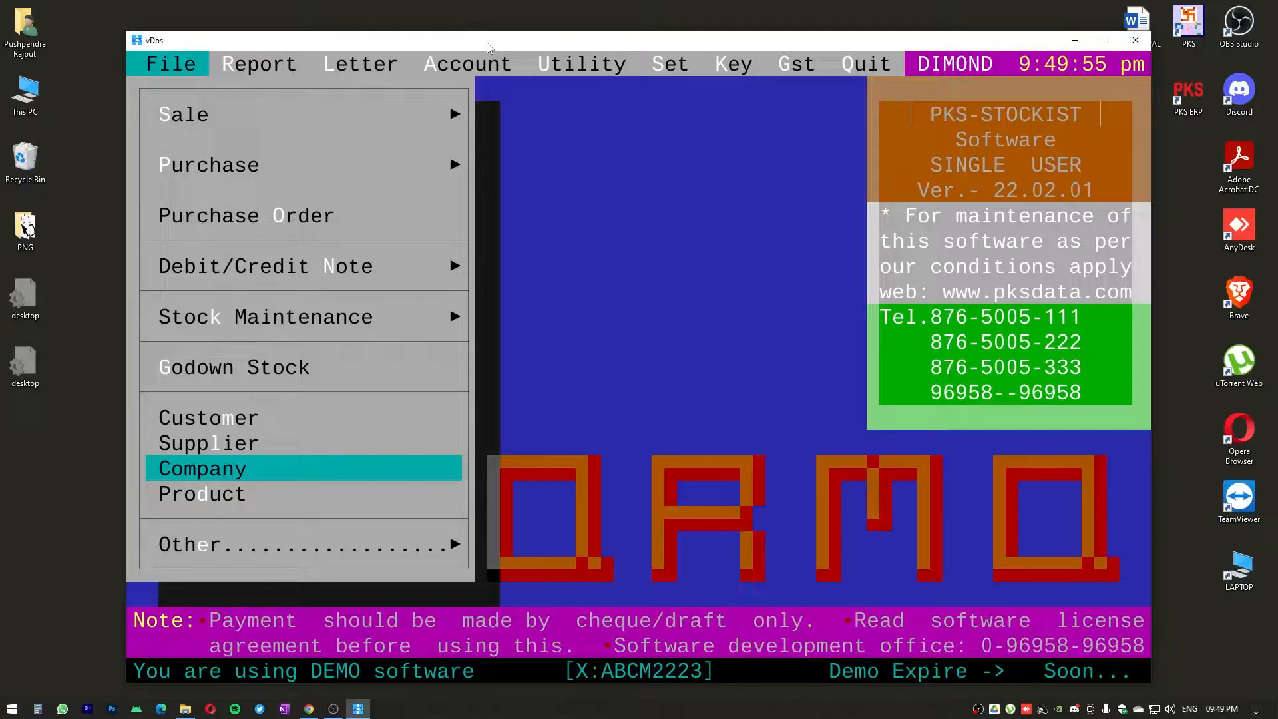
{"action": "key", "text": "Return"}
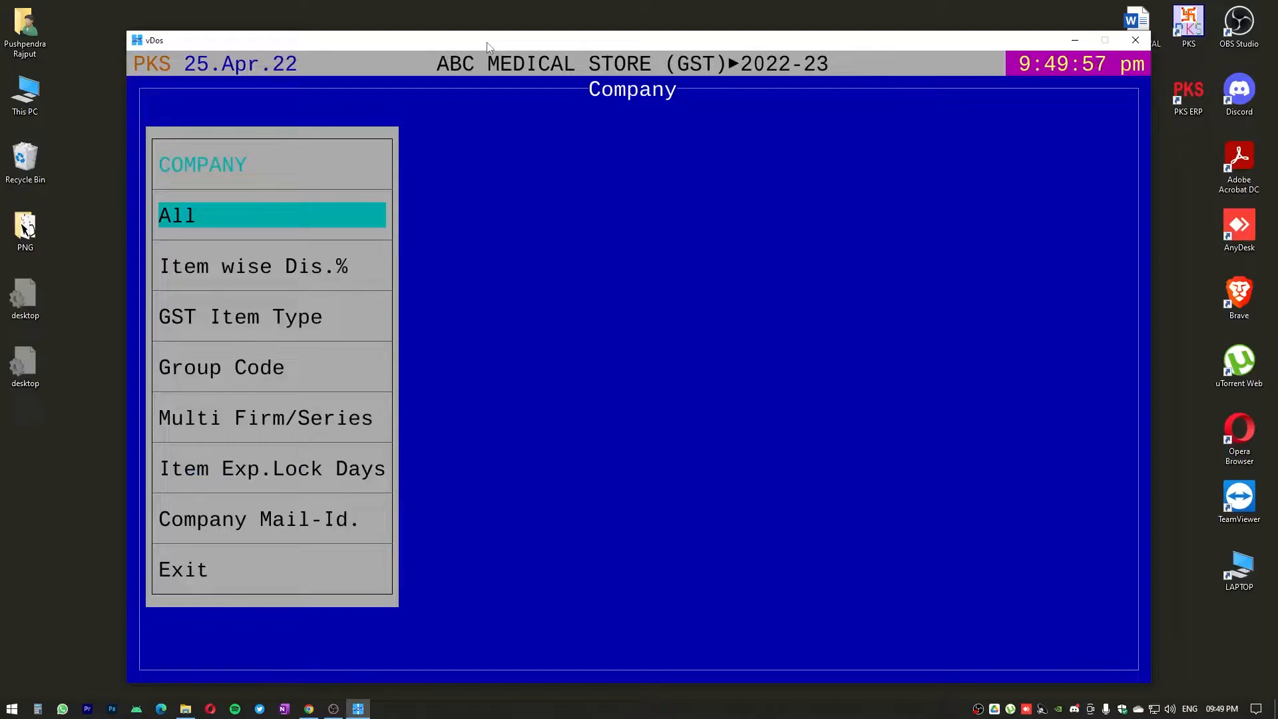
{"action": "key", "text": "Return"}
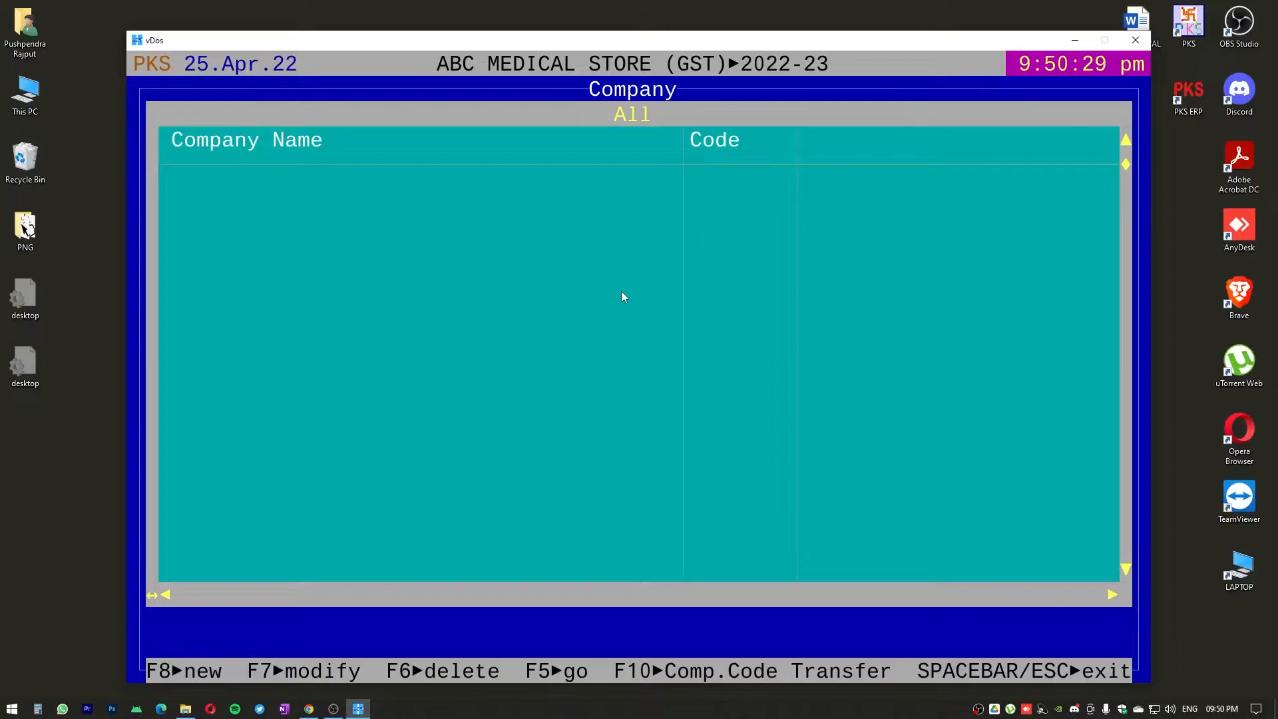
Start a new company named CIPLA LTD. with company code CIPLA, leaving both e-mail fields blank
{"action": "key", "text": "F8"}
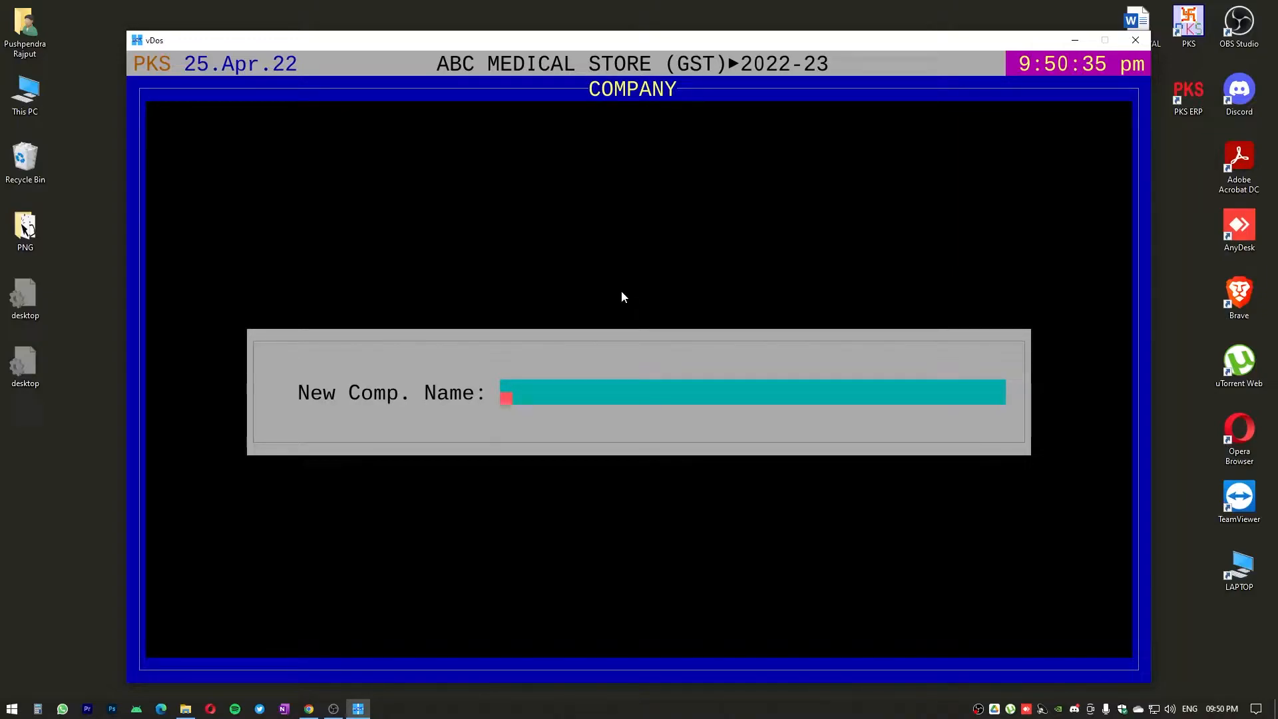
{"action": "type", "text": "CIPLA LTD."}
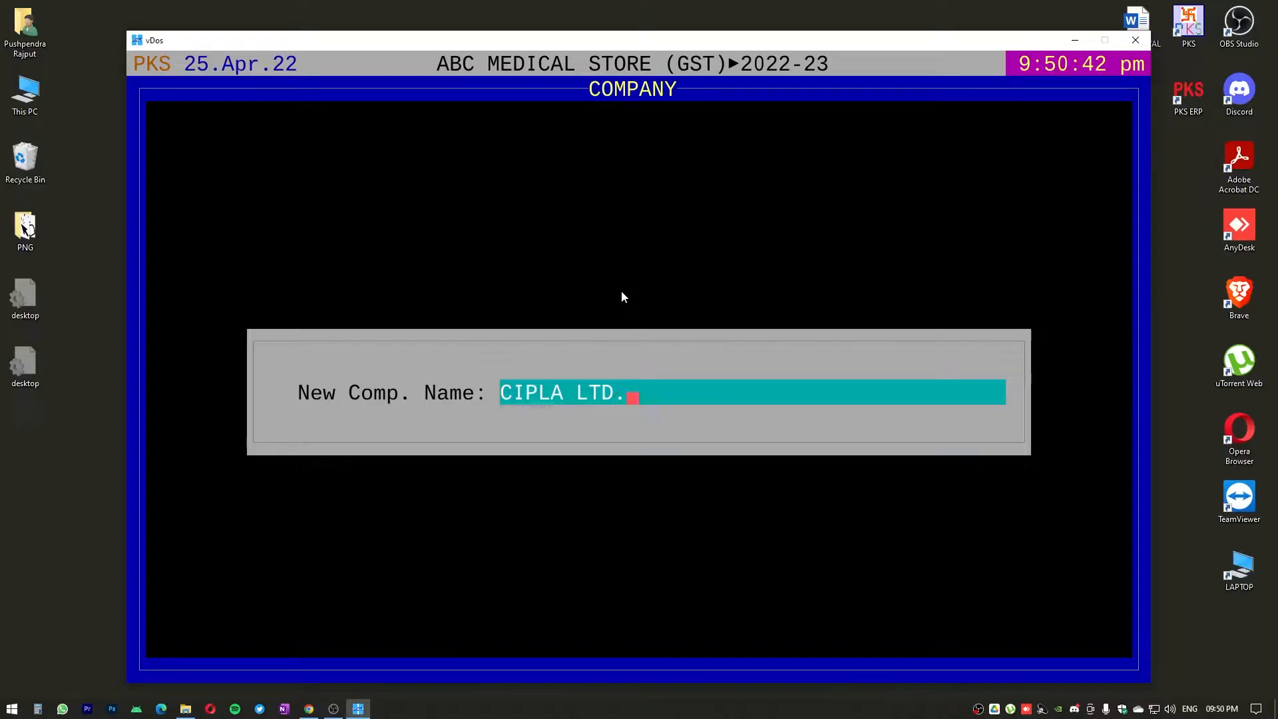
{"action": "key", "text": "Return"}
{"action": "key", "text": "Return"}
{"action": "key", "text": "Return"}
{"action": "key", "text": "Return"}
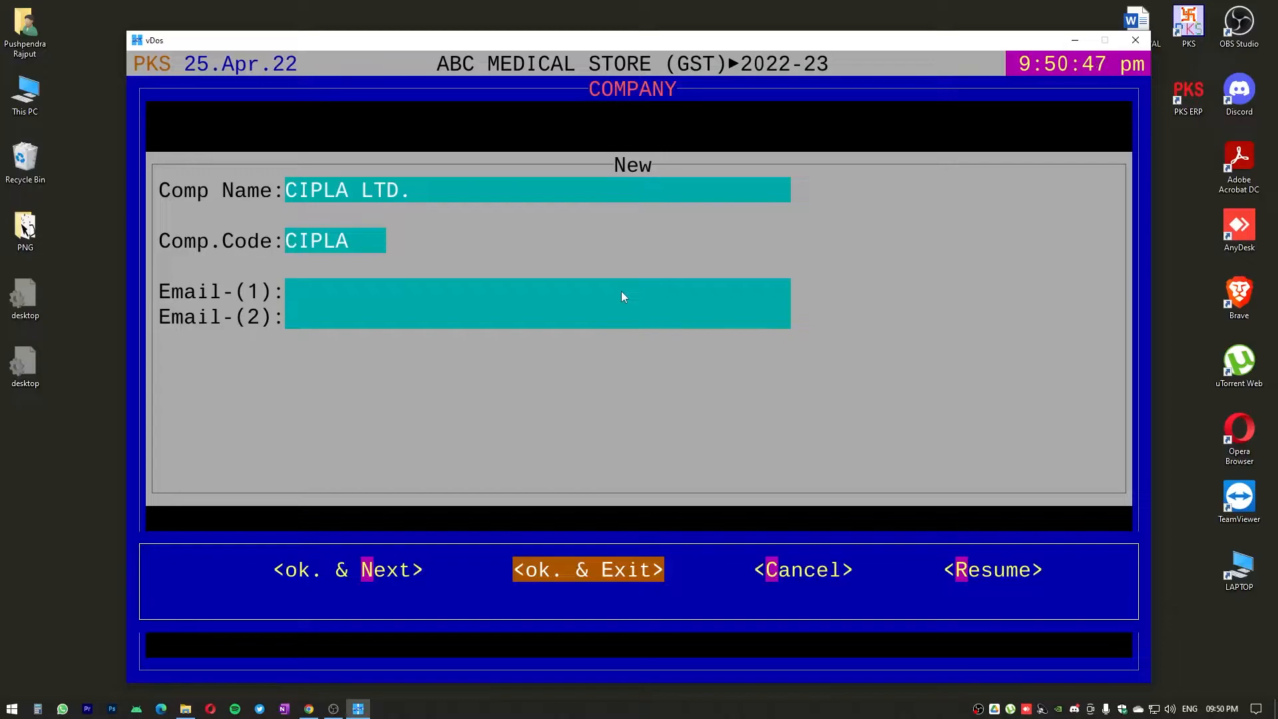
Resume editing the CIPLA LTD. entry, keep its field values as they are, and save it, exiting to the company list
{"action": "key", "text": "Left"}
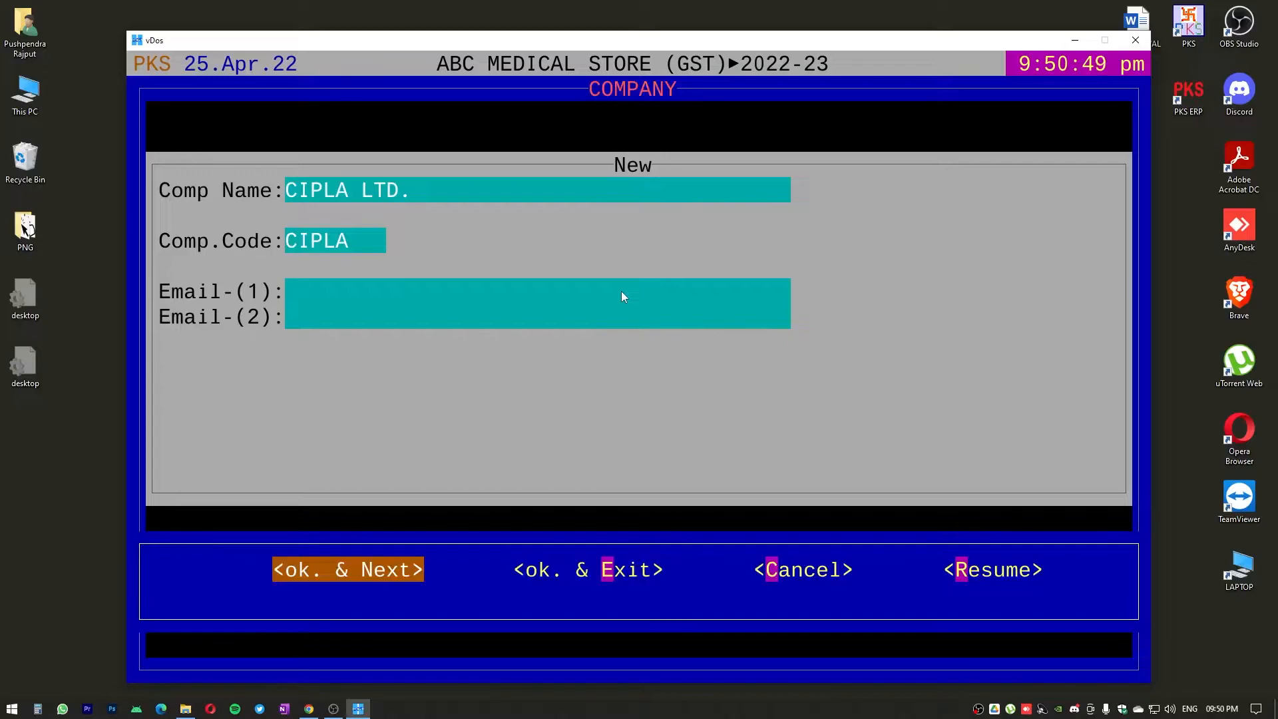
{"action": "key", "text": "Right"}
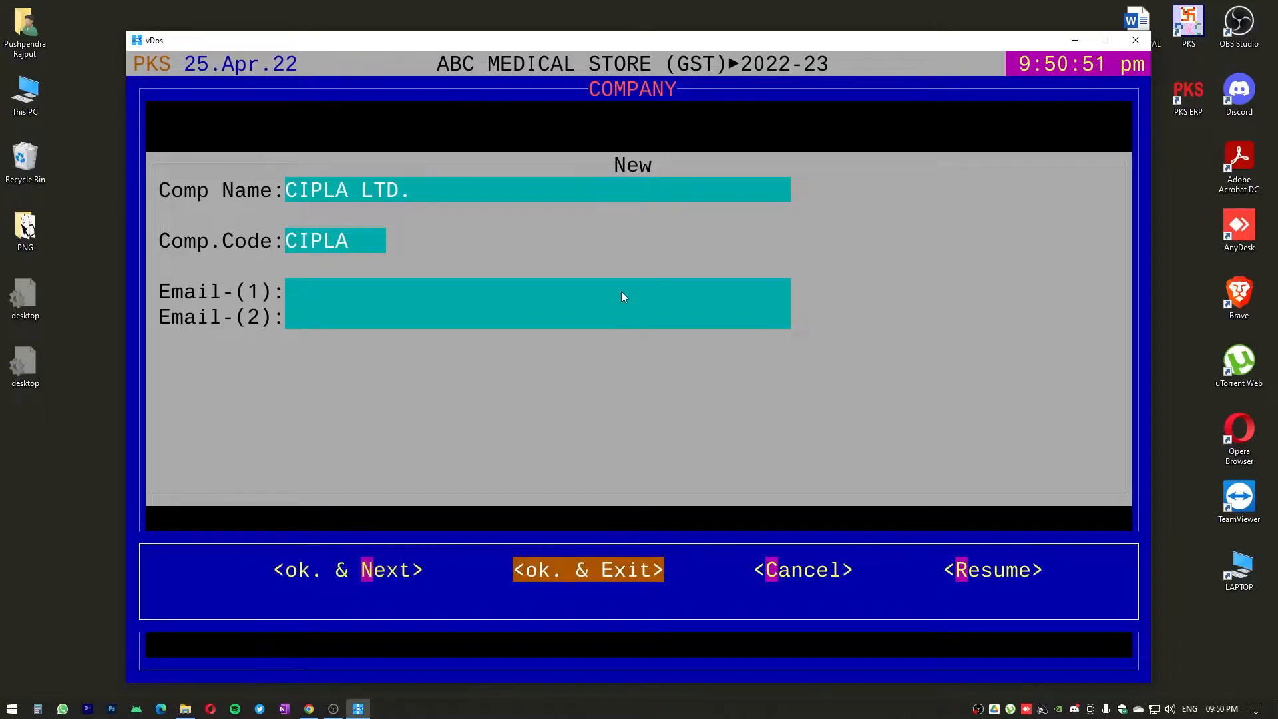
{"action": "key", "text": "Right"}
{"action": "key", "text": "Right"}
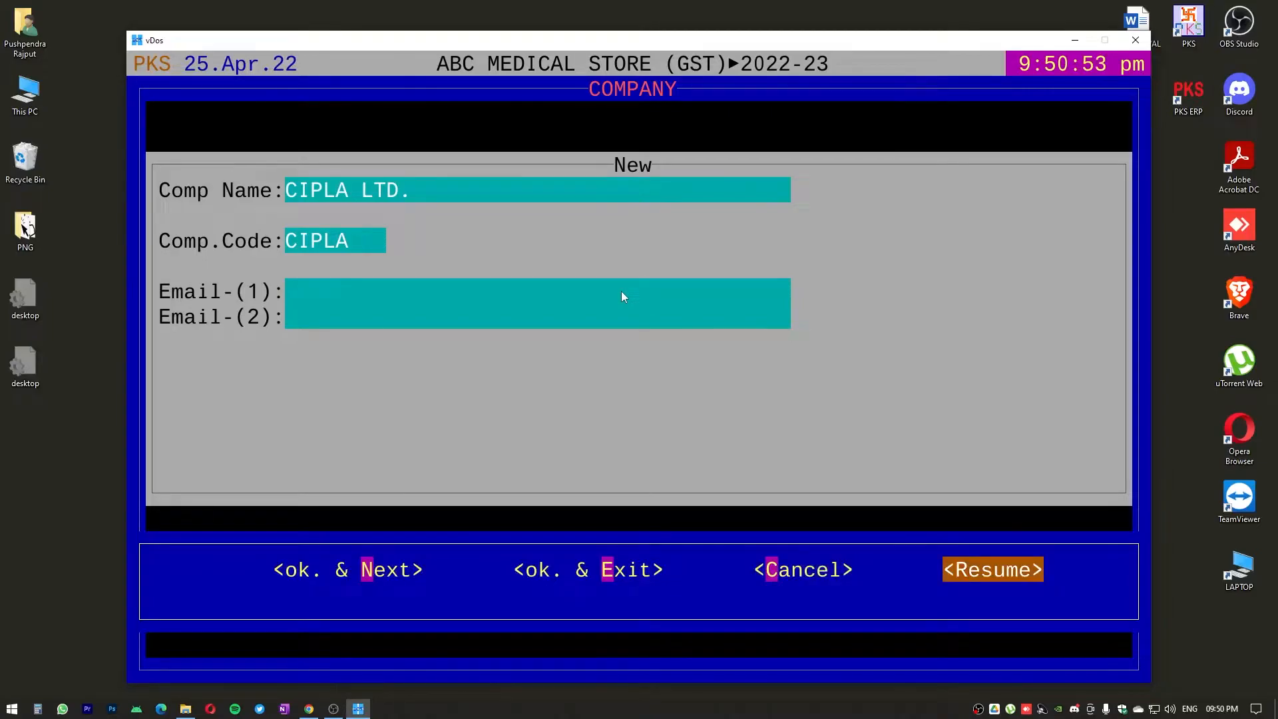
{"action": "key", "text": "Return"}
{"action": "key", "text": "Return"}
{"action": "key", "text": "Return"}
{"action": "key", "text": "Return"}
{"action": "key", "text": "Return"}
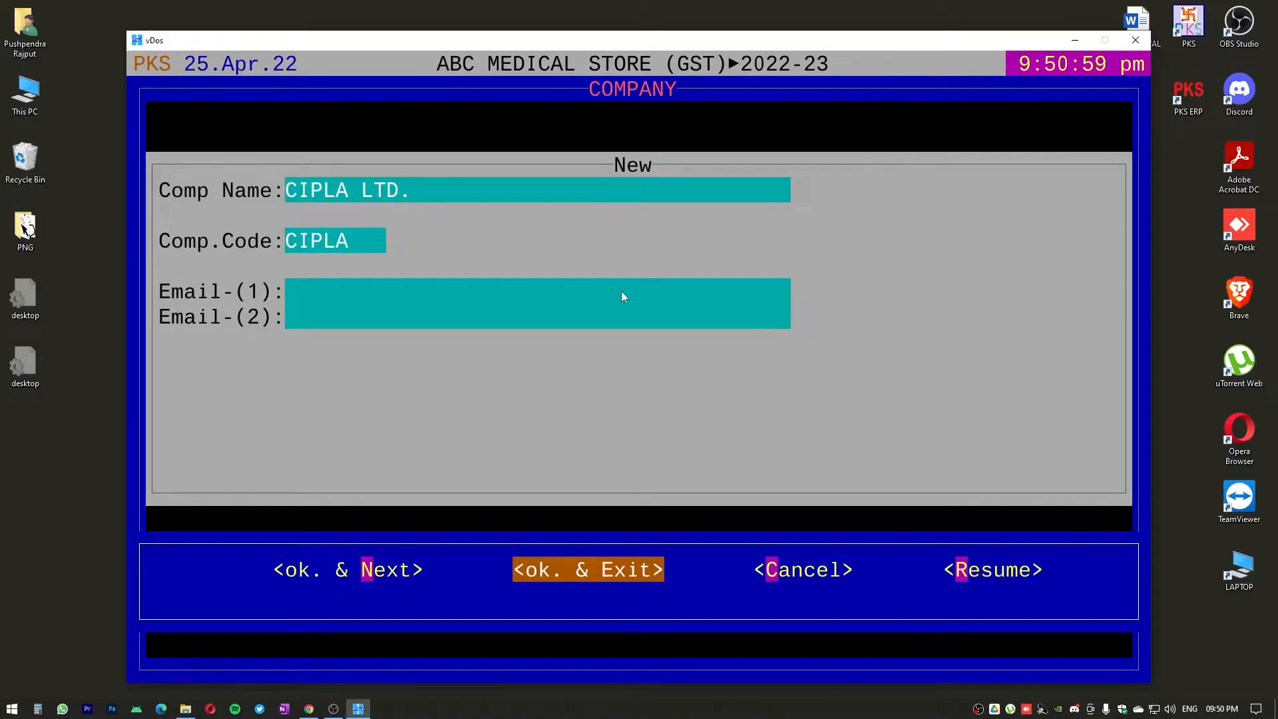
{"action": "key", "text": "Return"}
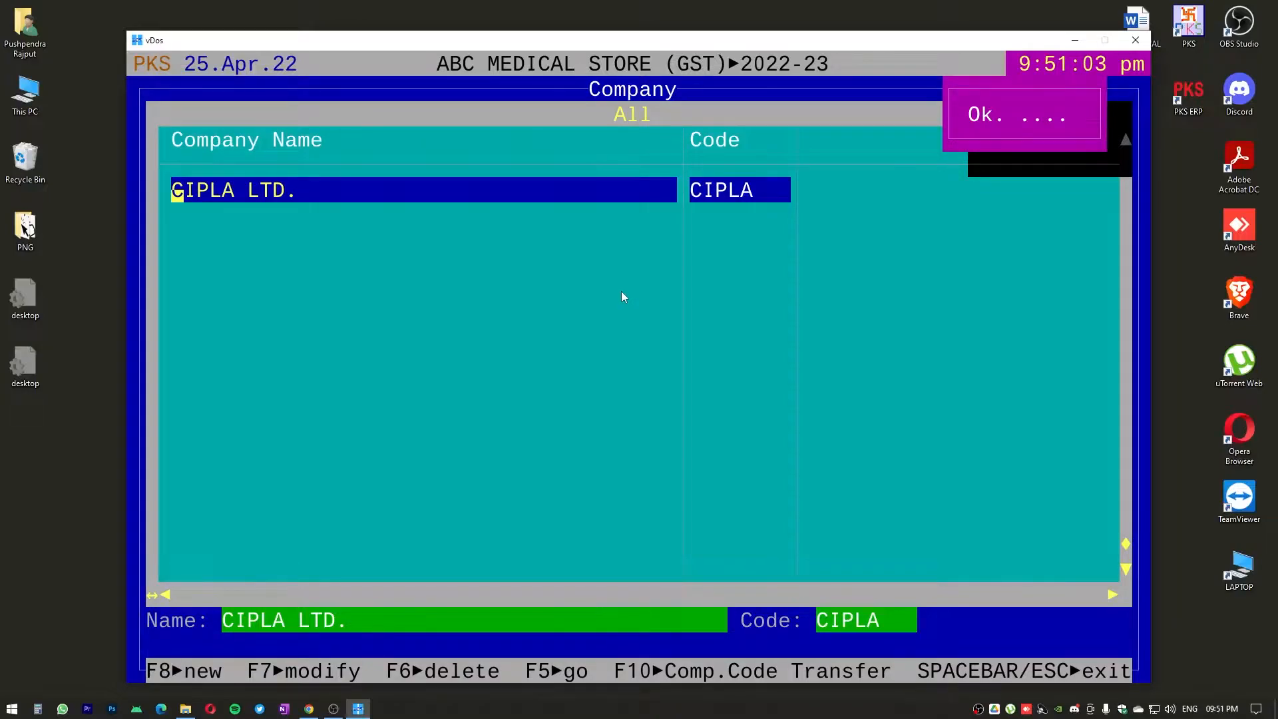
Add a company named ALKEM with code ALKEM and blank e-mails, saving it and continuing to another new entry
{"action": "key", "text": "F8"}
{"action": "type", "text": "ALKEM"}
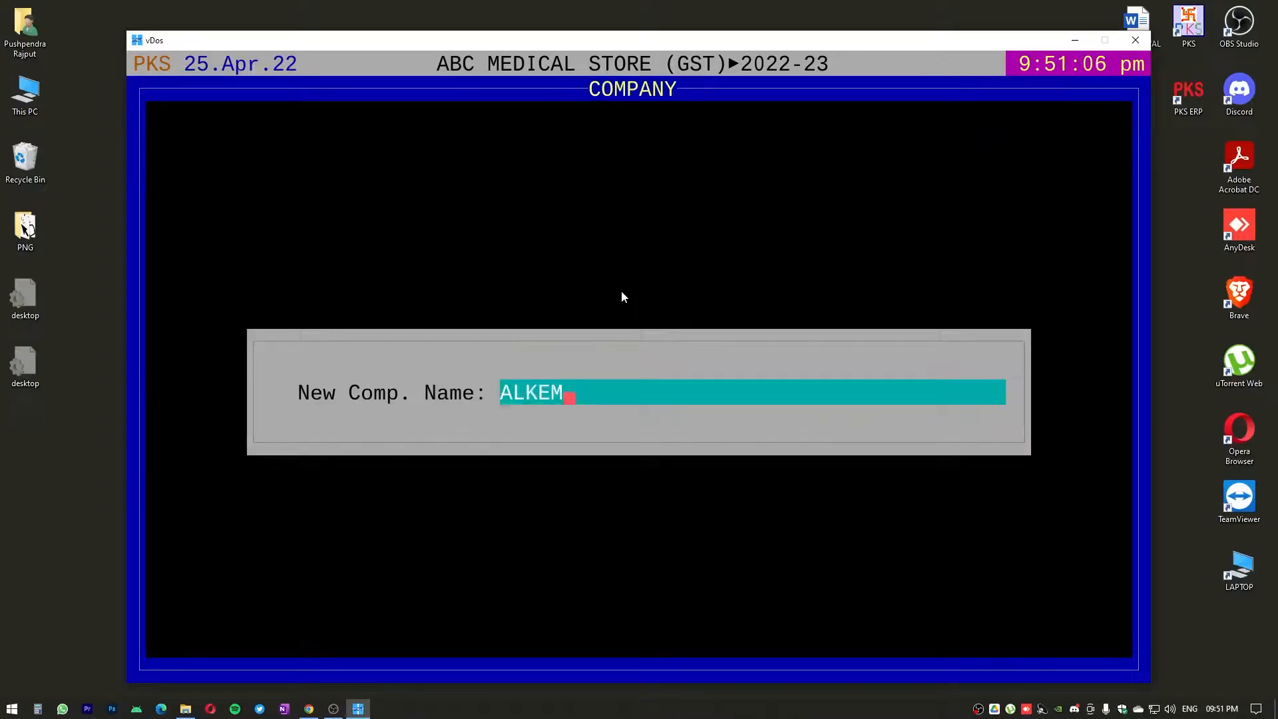
{"action": "key", "text": "Return"}
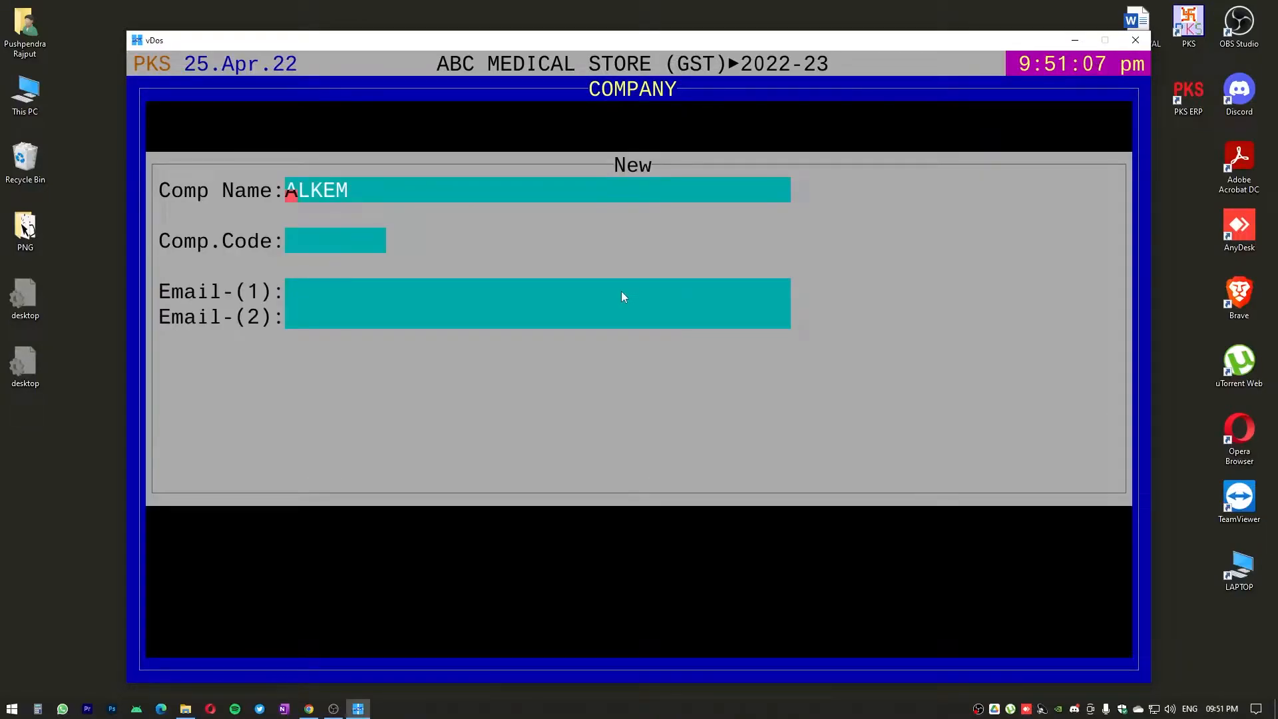
{"action": "key", "text": "Return"}
{"action": "key", "text": "Return"}
{"action": "key", "text": "Return"}
{"action": "key", "text": "Return"}
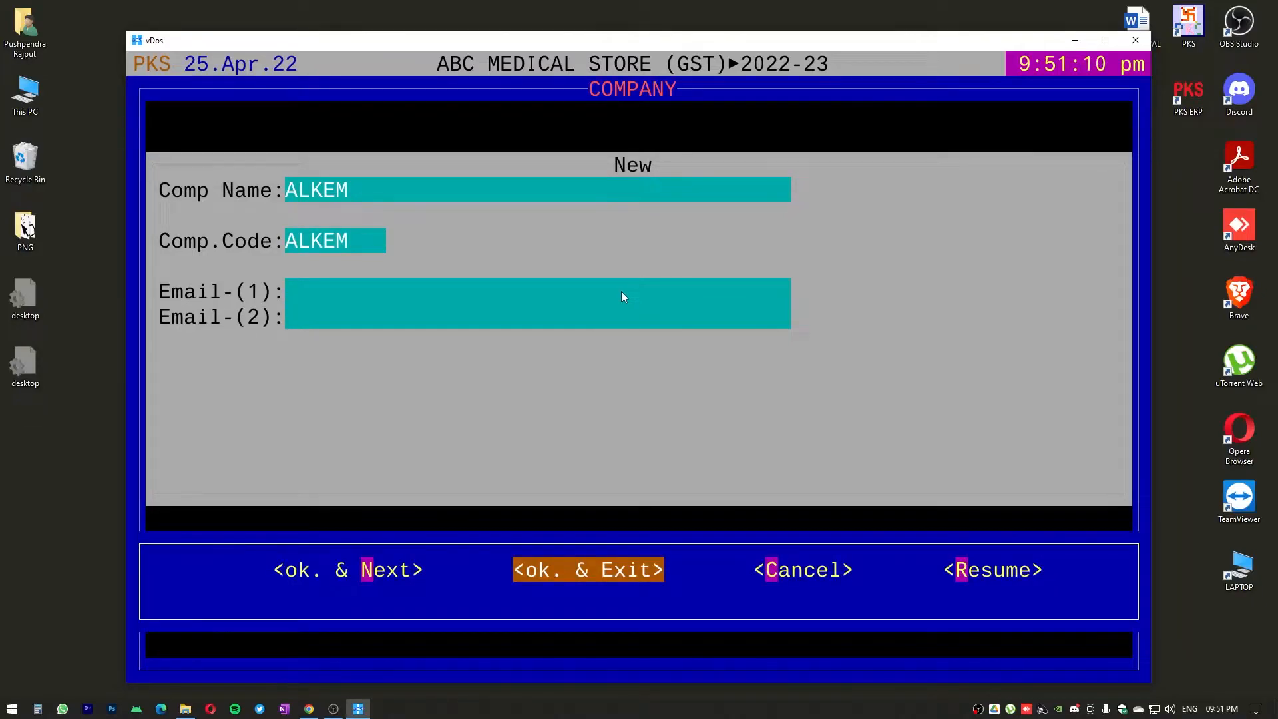
{"action": "key", "text": "Left"}
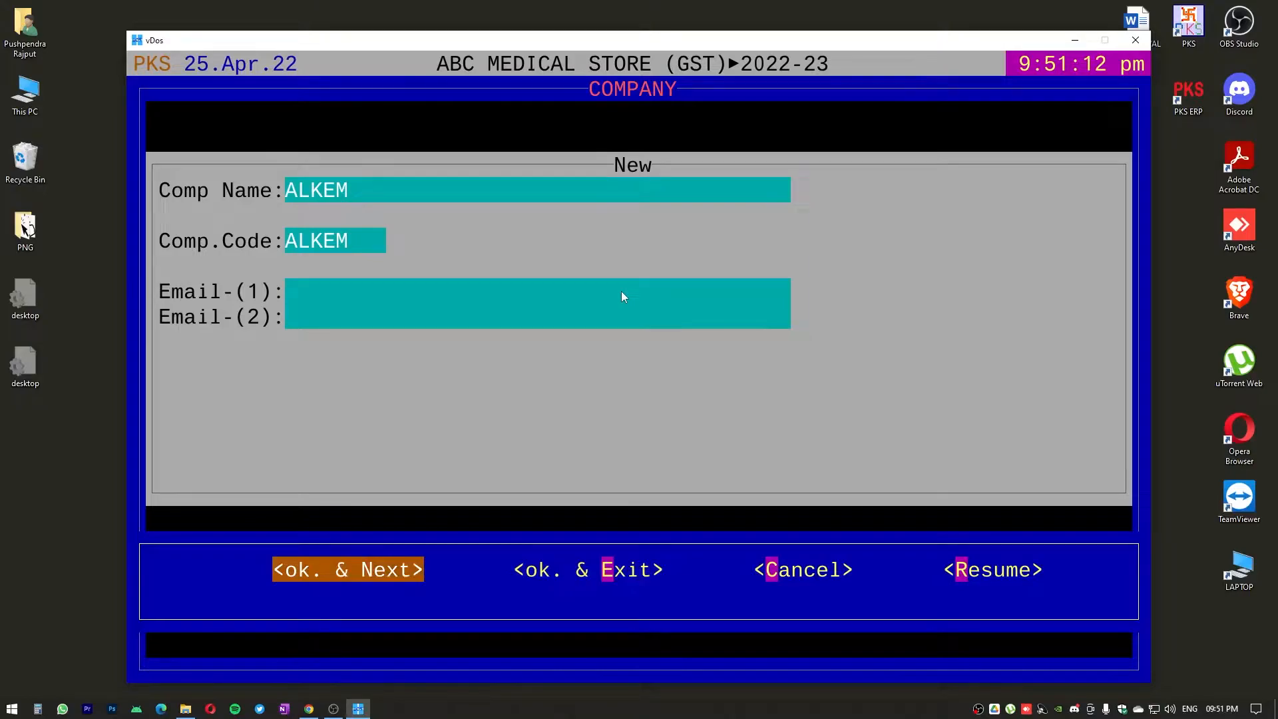
{"action": "key", "text": "Return"}
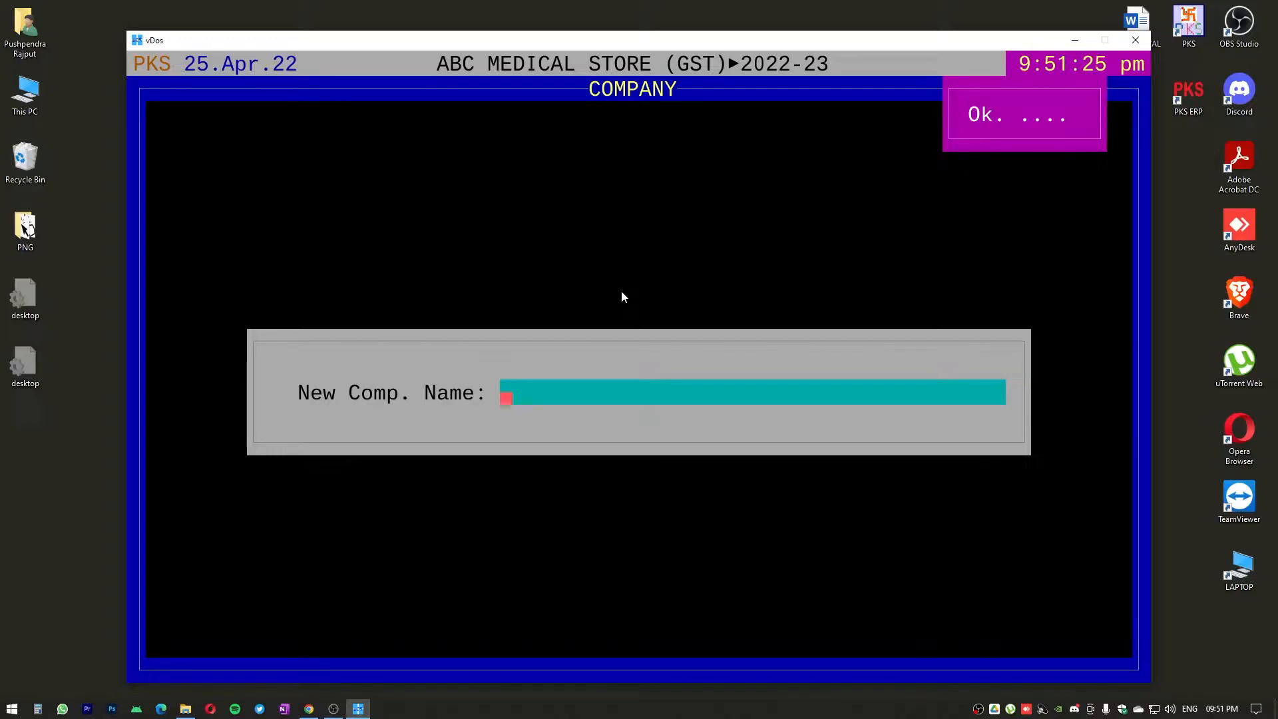
Add a company named SANOFI with code SANOF and blank e-mails, saving it and exiting to the company list
{"action": "type", "text": "SANOFI"}
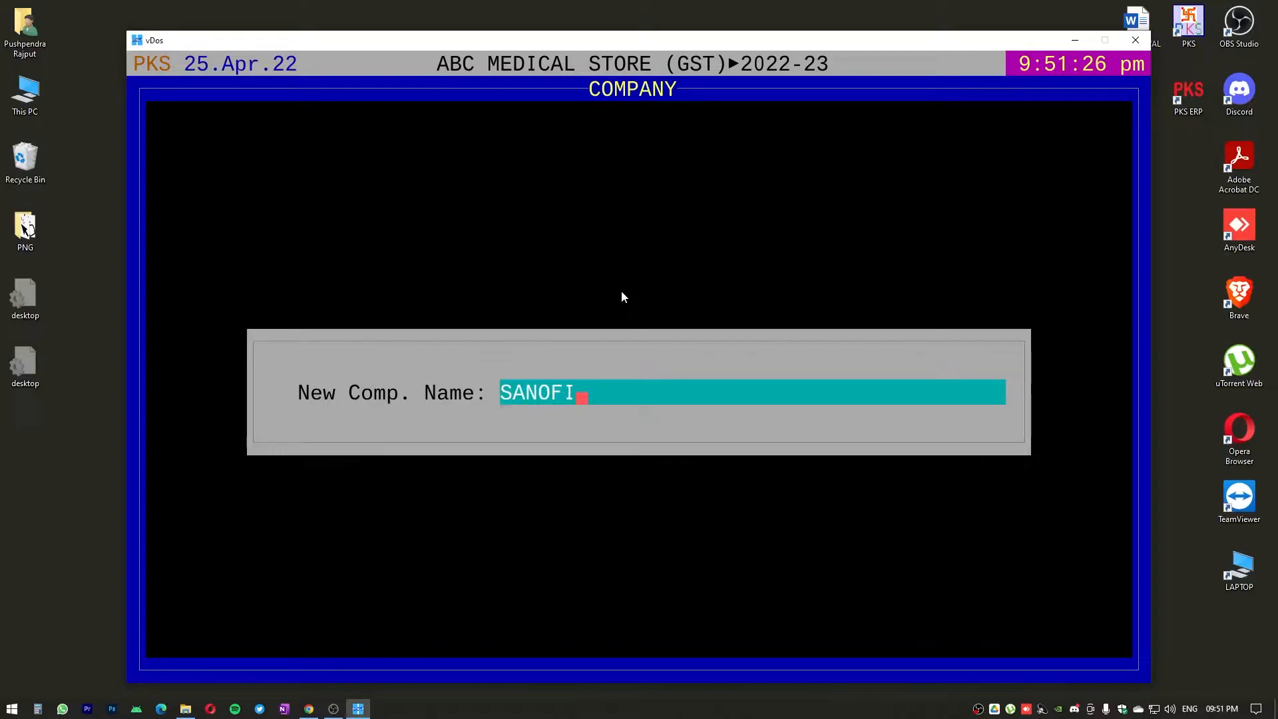
{"action": "key", "text": "Return"}
{"action": "key", "text": "Return"}
{"action": "key", "text": "Return"}
{"action": "key", "text": "Return"}
{"action": "key", "text": "Return"}
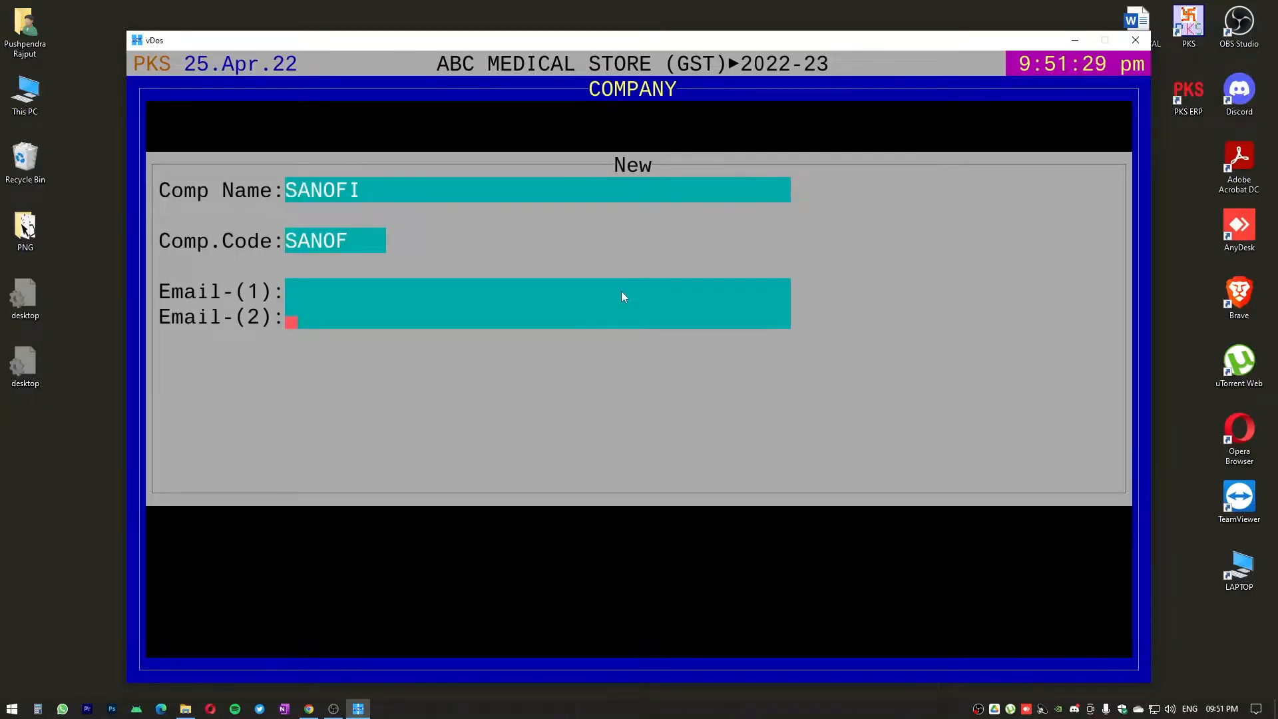
{"action": "key", "text": "Return"}
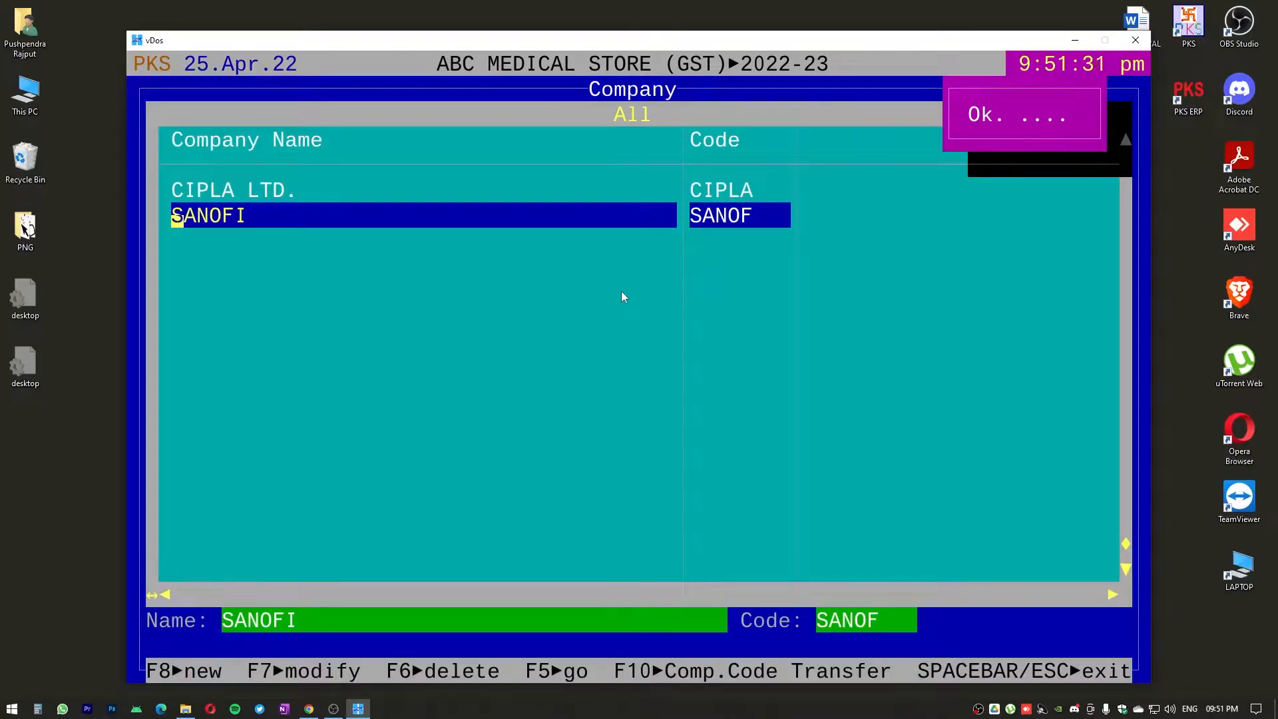
Look through the names and codes of the added companies in the list
{"action": "key", "text": "Up"}
{"action": "key", "text": "Up"}
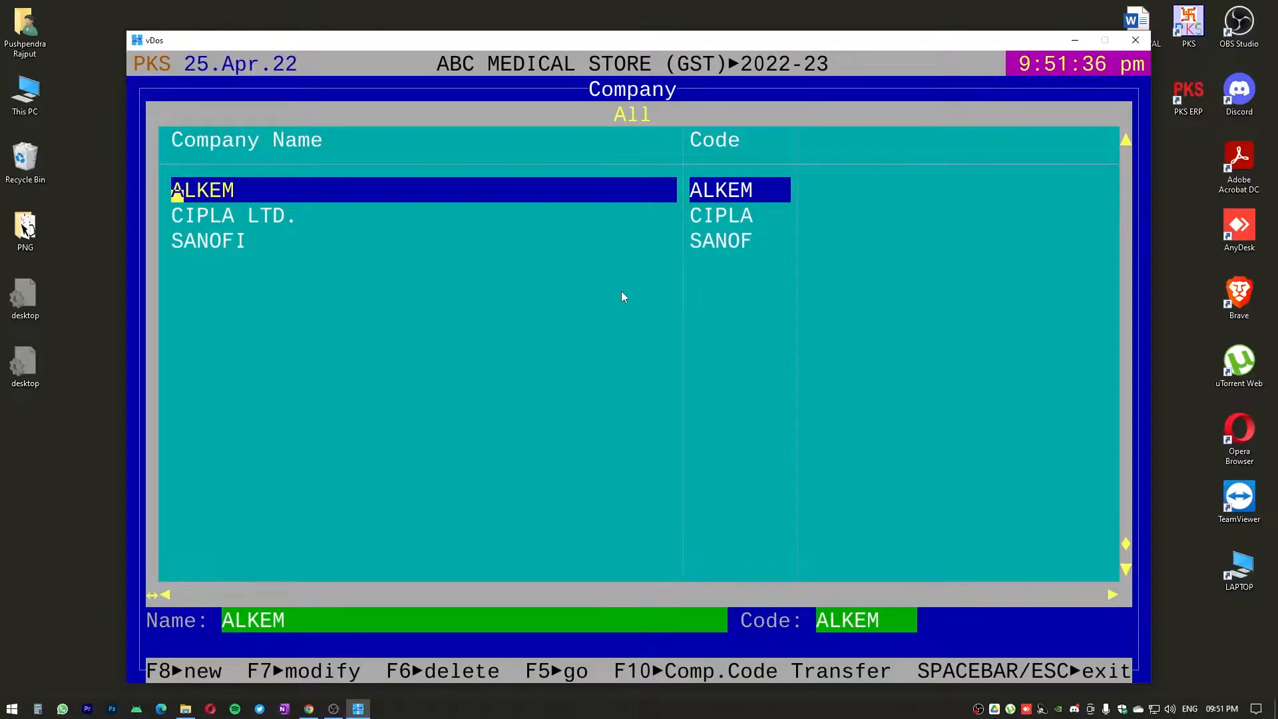
{"action": "key", "text": "Down"}
{"action": "key", "text": "Down"}
{"action": "key", "text": "Up"}
{"action": "key", "text": "Up"}
{"action": "key", "text": "Down"}
{"action": "key", "text": "Down"}
{"action": "key", "text": "Up"}
{"action": "key", "text": "Up"}
{"action": "key", "text": "Down"}
{"action": "key", "text": "Down"}
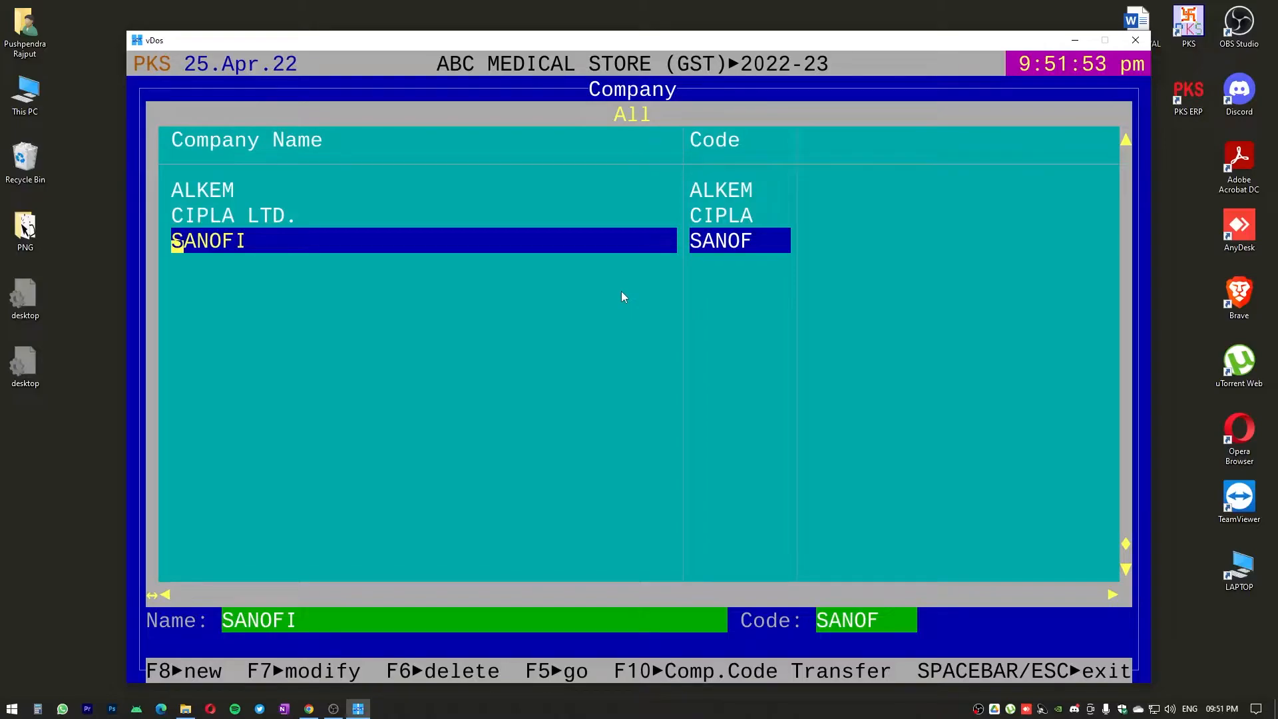
Add a company named MIX with code MIX and blank e-mails, saving it and exiting to the company list
{"action": "key", "text": "Up"}
{"action": "key", "text": "Up"}
{"action": "key", "text": "Down"}
{"action": "key", "text": "Down"}
{"action": "key", "text": "F8"}
{"action": "type", "text": "MIX"}
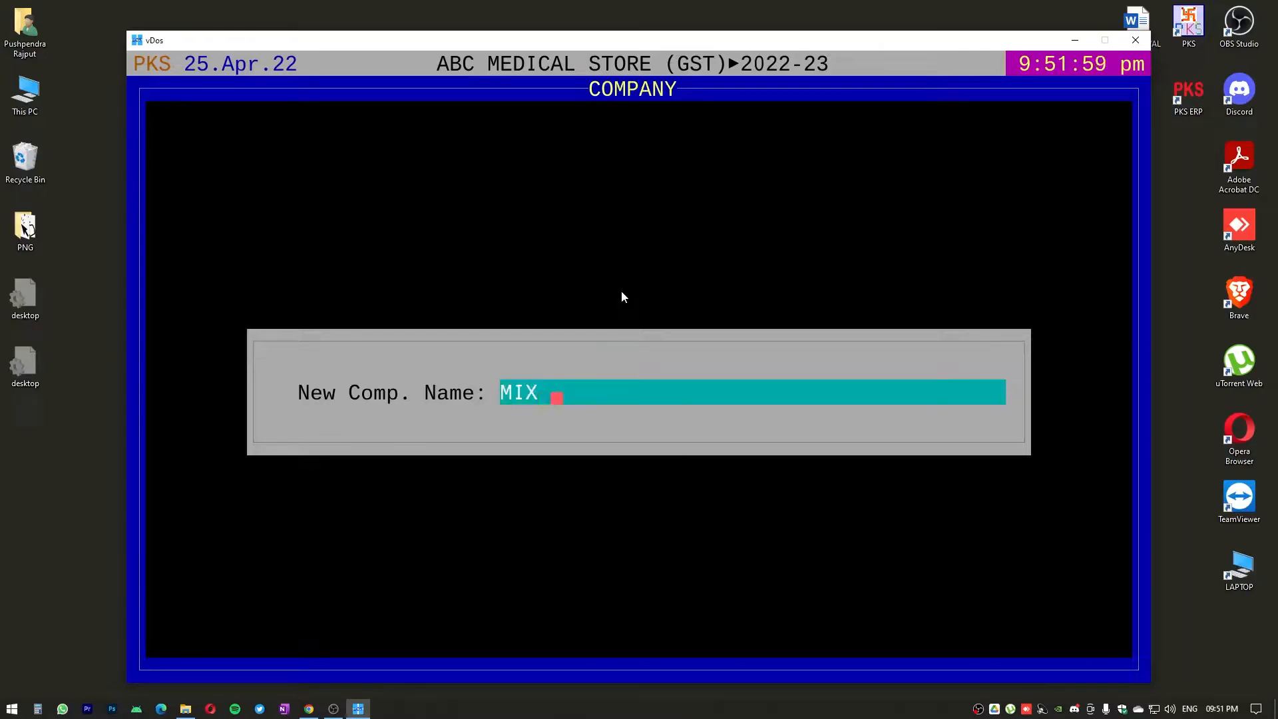
{"action": "key", "text": "Return"}
{"action": "key", "text": "Return"}
{"action": "key", "text": "Return"}
{"action": "key", "text": "Return"}
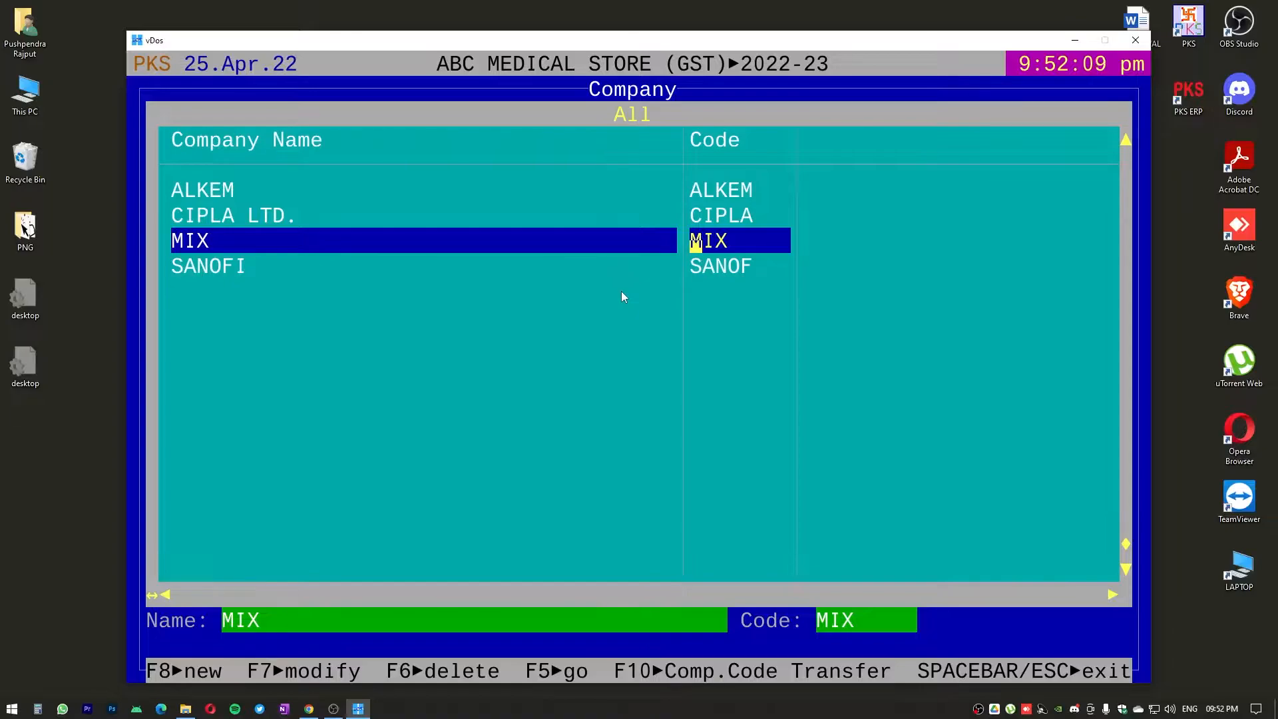
Leave the company list and open the Product master with all products
{"action": "key", "text": "Escape"}
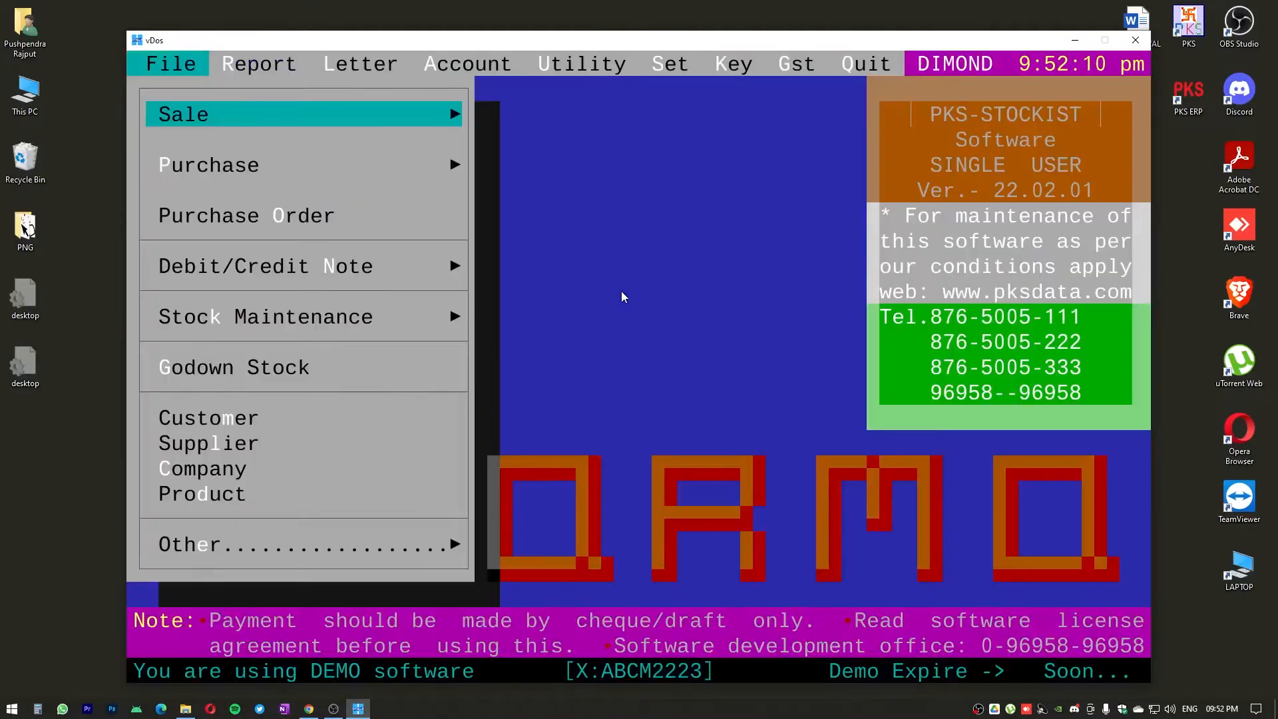
{"action": "key", "text": "Up"}
{"action": "key", "text": "Up"}
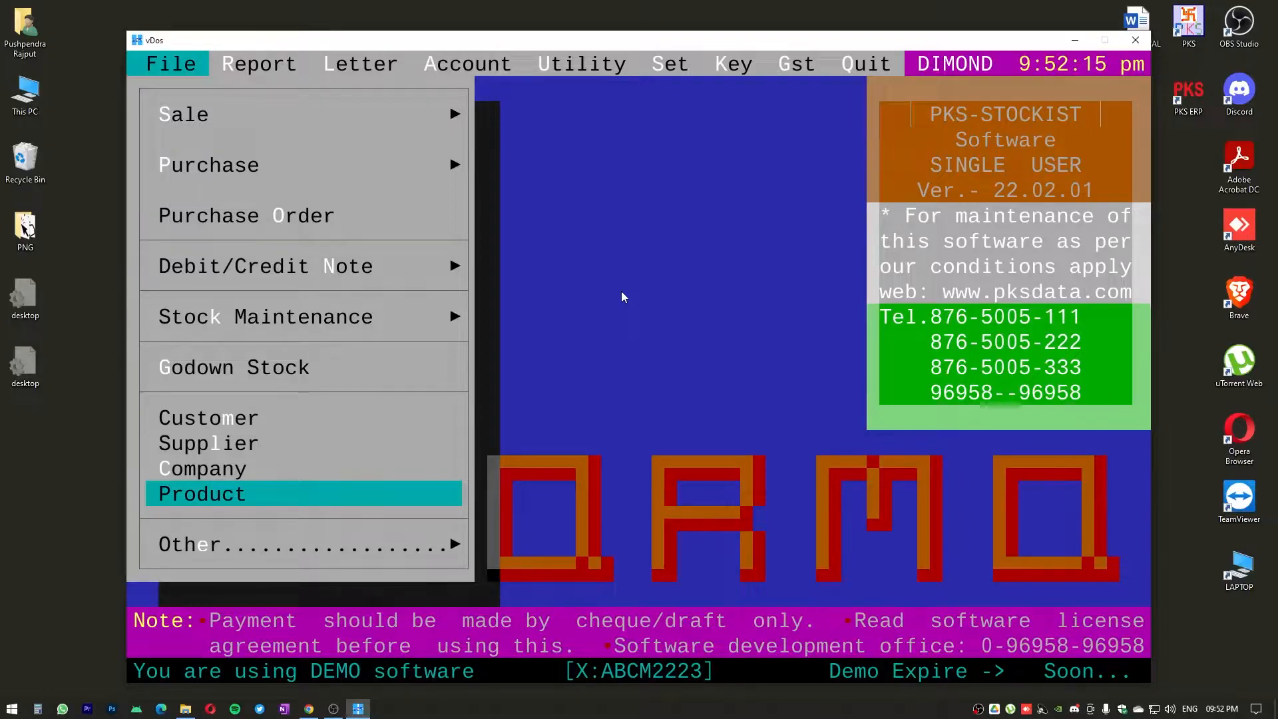
{"action": "key", "text": "Return"}
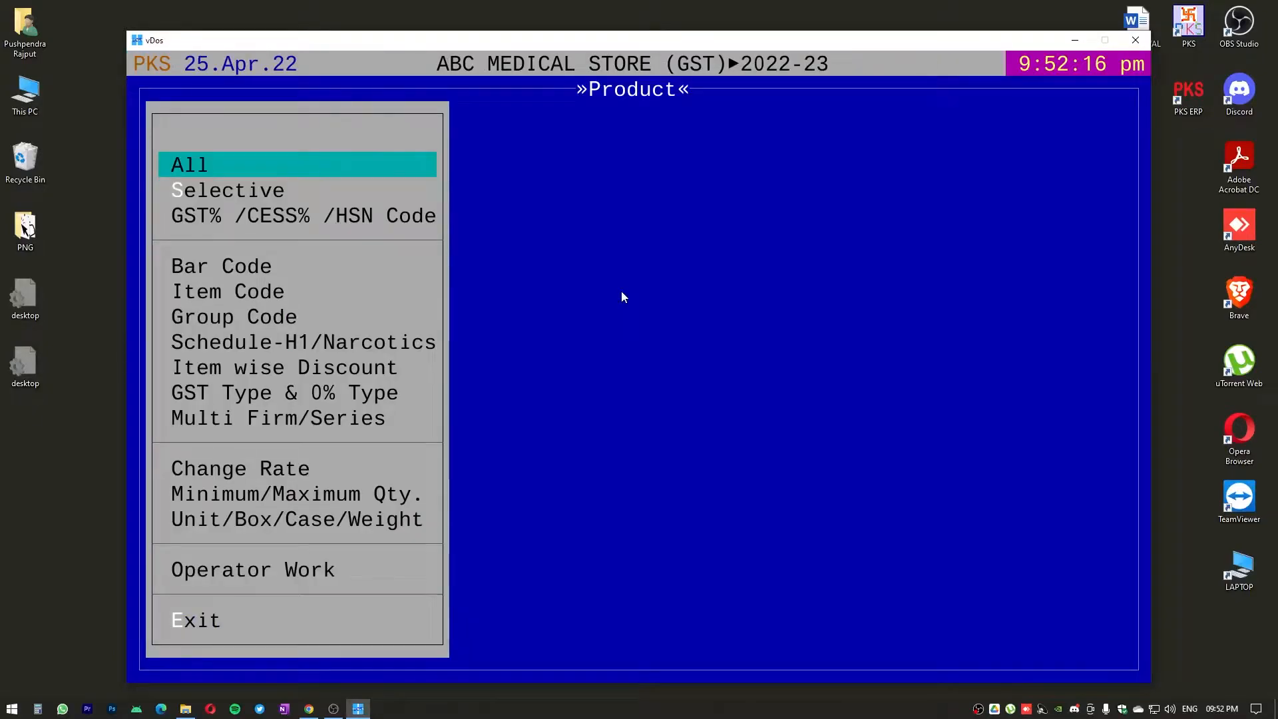
{"action": "key", "text": "Return"}
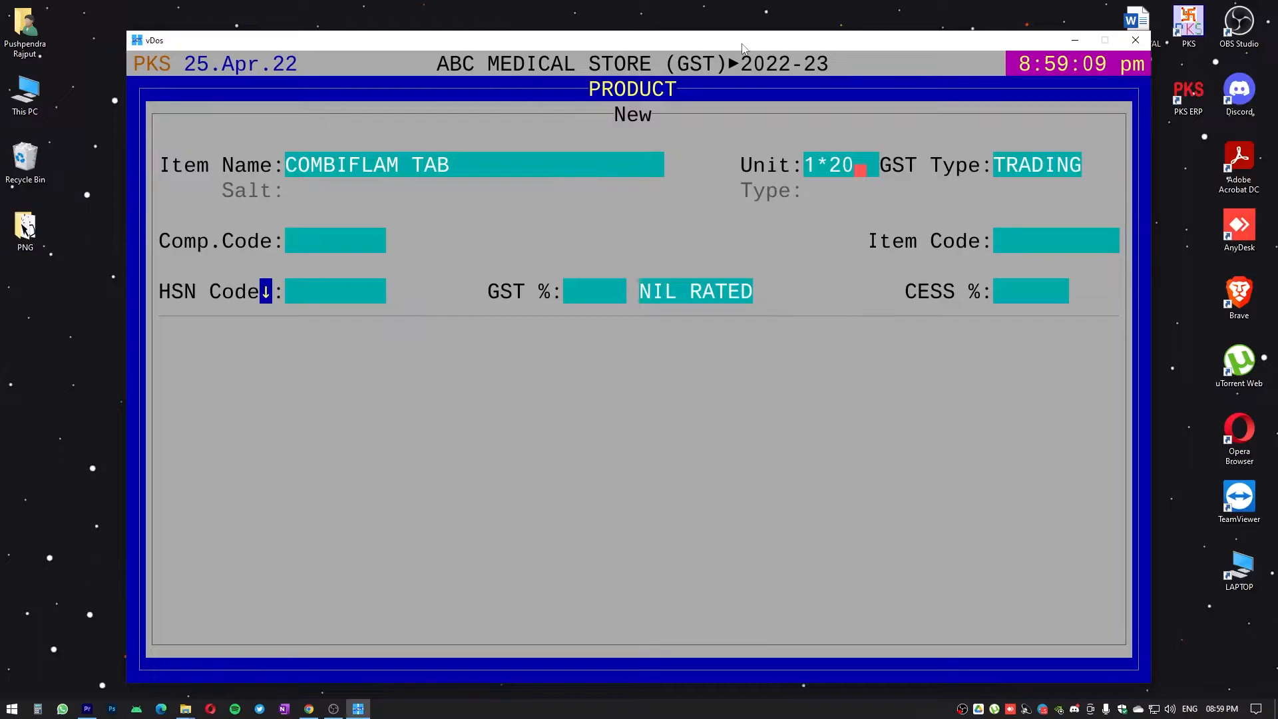
Accept unit 1*20 and GST type TRADING for the new COMBIFLAM TAB item, and assign it to the company SANOFI
{"action": "key", "text": "Return"}
{"action": "key", "text": "Return"}
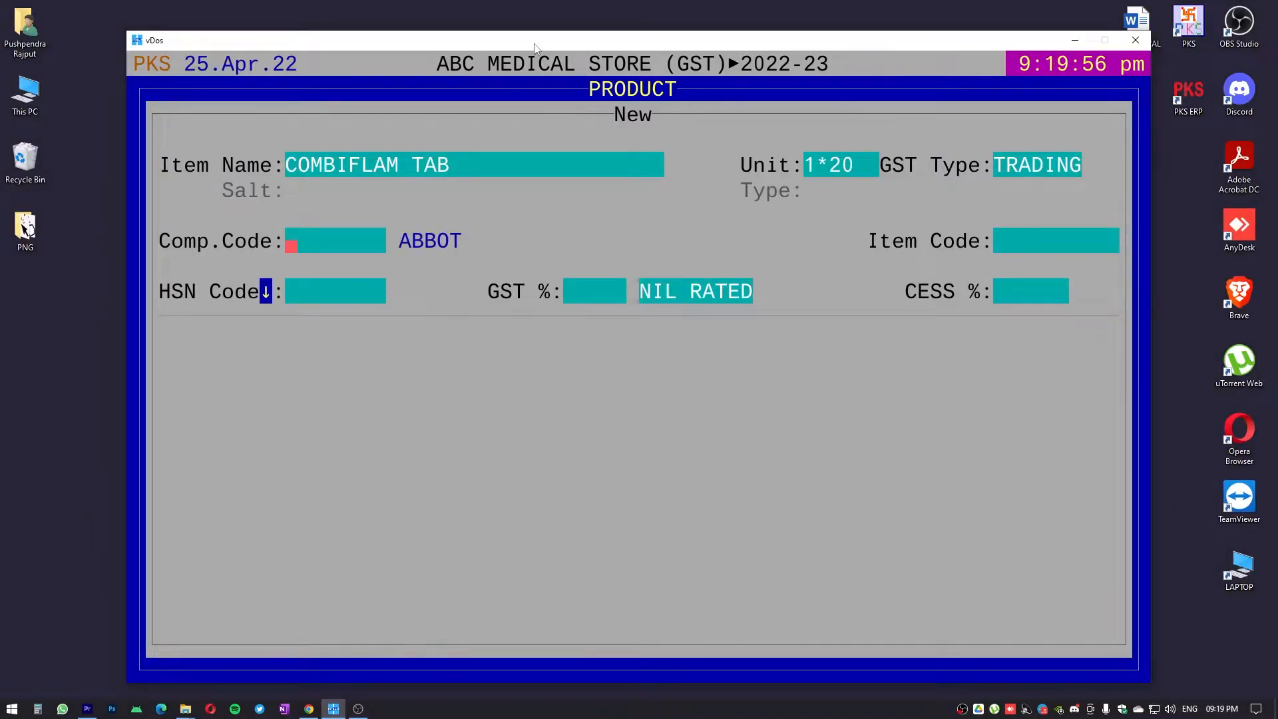
{"action": "key", "text": "Return"}
{"action": "key", "text": "Down"}
{"action": "key", "text": "Down"}
{"action": "key", "text": "Down"}
{"action": "key", "text": "Down"}
{"action": "key", "text": "Up"}
{"action": "key", "text": "Up"}
{"action": "key", "text": "Up"}
{"action": "key", "text": "Up"}
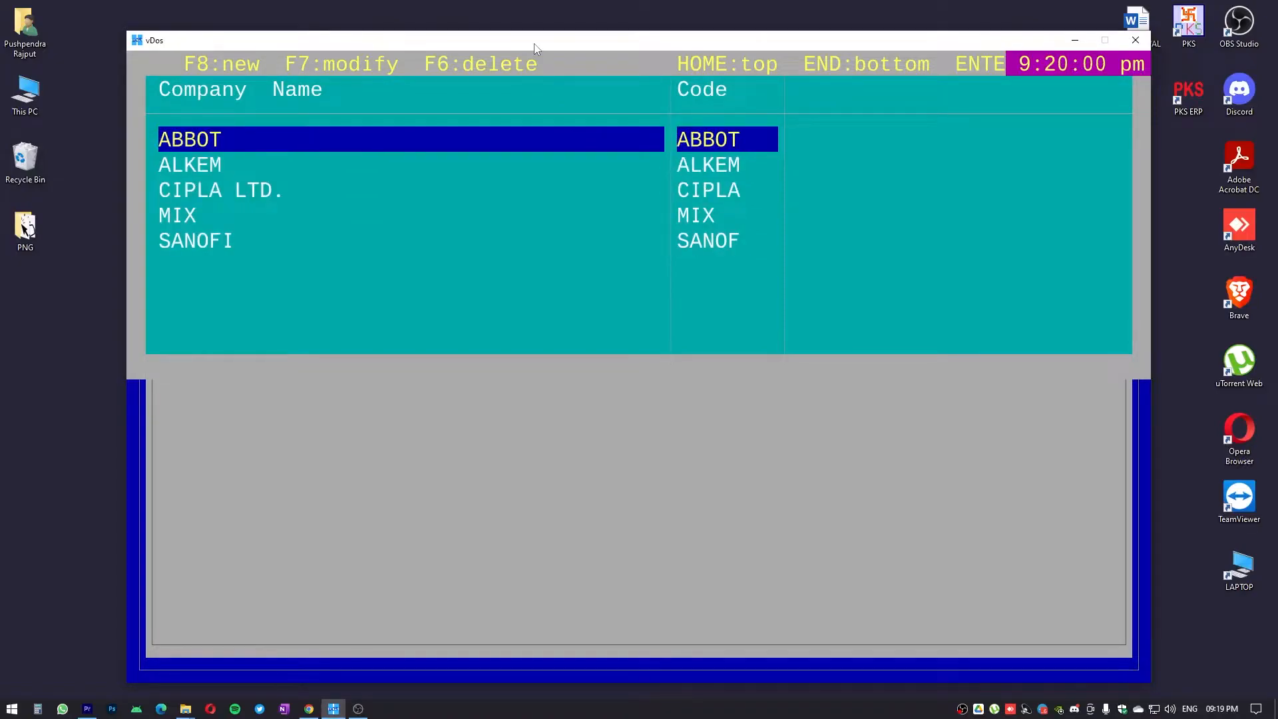
{"action": "key", "text": "Down"}
{"action": "key", "text": "Down"}
{"action": "key", "text": "Down"}
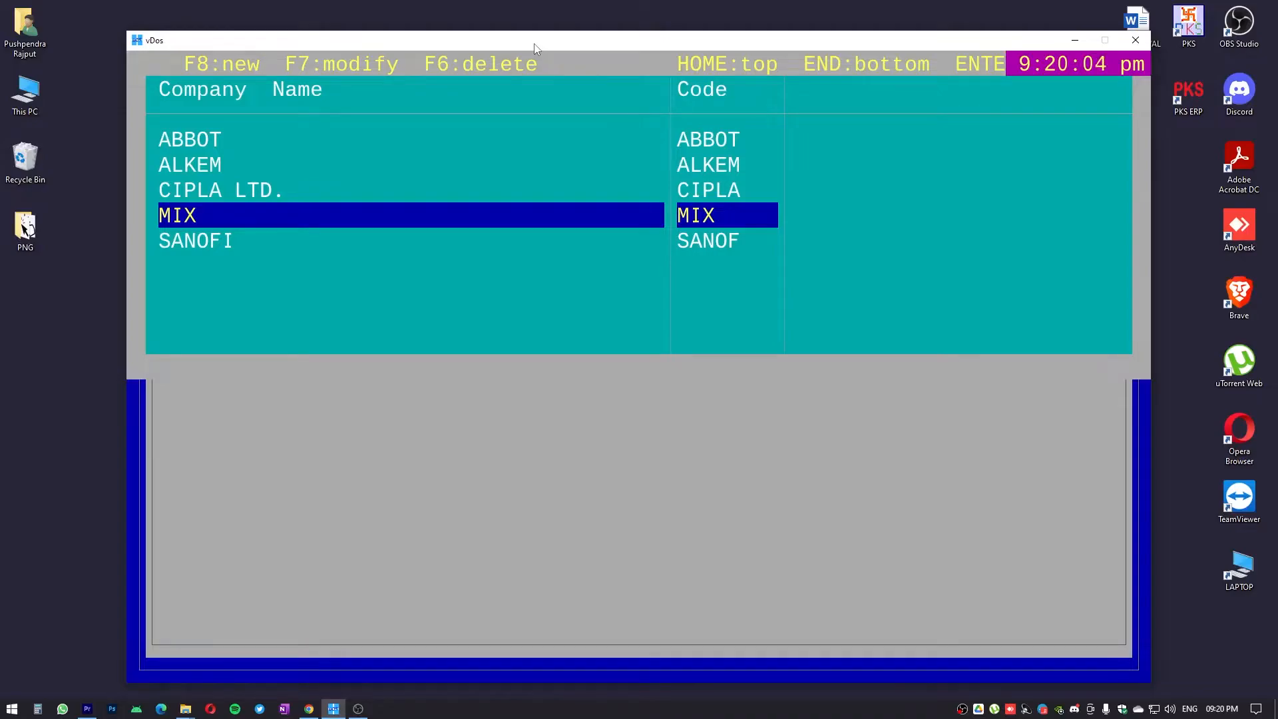
{"action": "key", "text": "Down"}
{"action": "key", "text": "Return"}
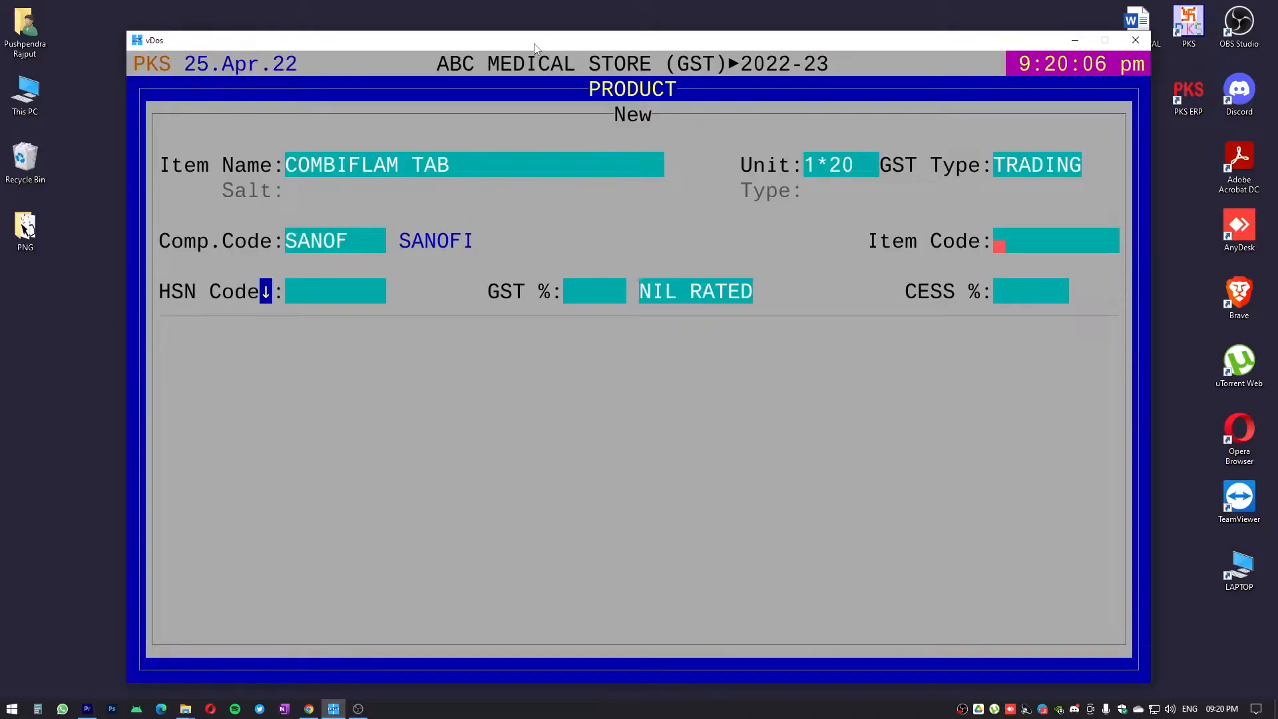
Leave COMBIFLAM TAB's item code blank, and set its HSN code to 3004 and GST to 12%
{"action": "key", "text": "Return"}
{"action": "type", "text": "3004"}
{"action": "key", "text": "Return"}
{"action": "type", "text": "12."}
{"action": "key", "text": "Return"}
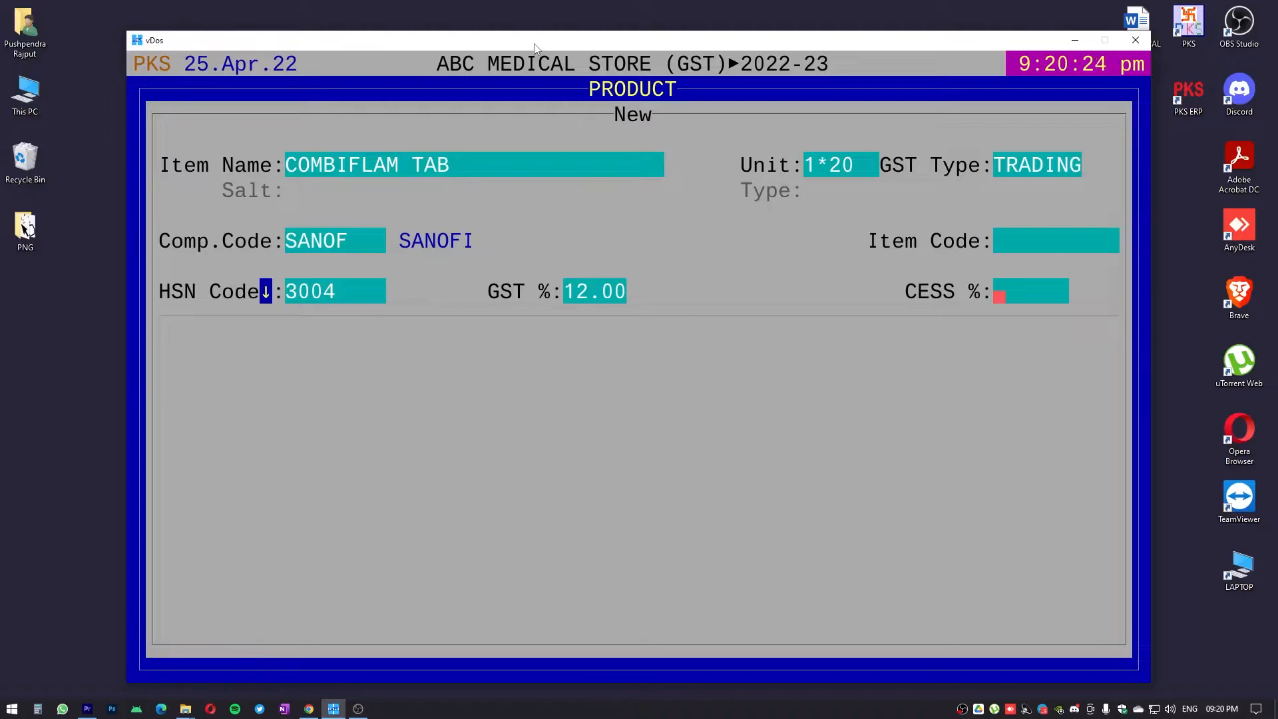
Keep COMBIFLAM TAB's packing values at 1, leave its CESS, discount and rate fields blank, and save it, exiting to the product list
{"action": "key", "text": "Return"}
{"action": "key", "text": "Return"}
{"action": "key", "text": "Return"}
{"action": "key", "text": "Return"}
{"action": "key", "text": "Return"}
{"action": "key", "text": "Return"}
{"action": "key", "text": "Return"}
{"action": "key", "text": "Return"}
{"action": "key", "text": "Return"}
{"action": "key", "text": "Return"}
{"action": "key", "text": "Return"}
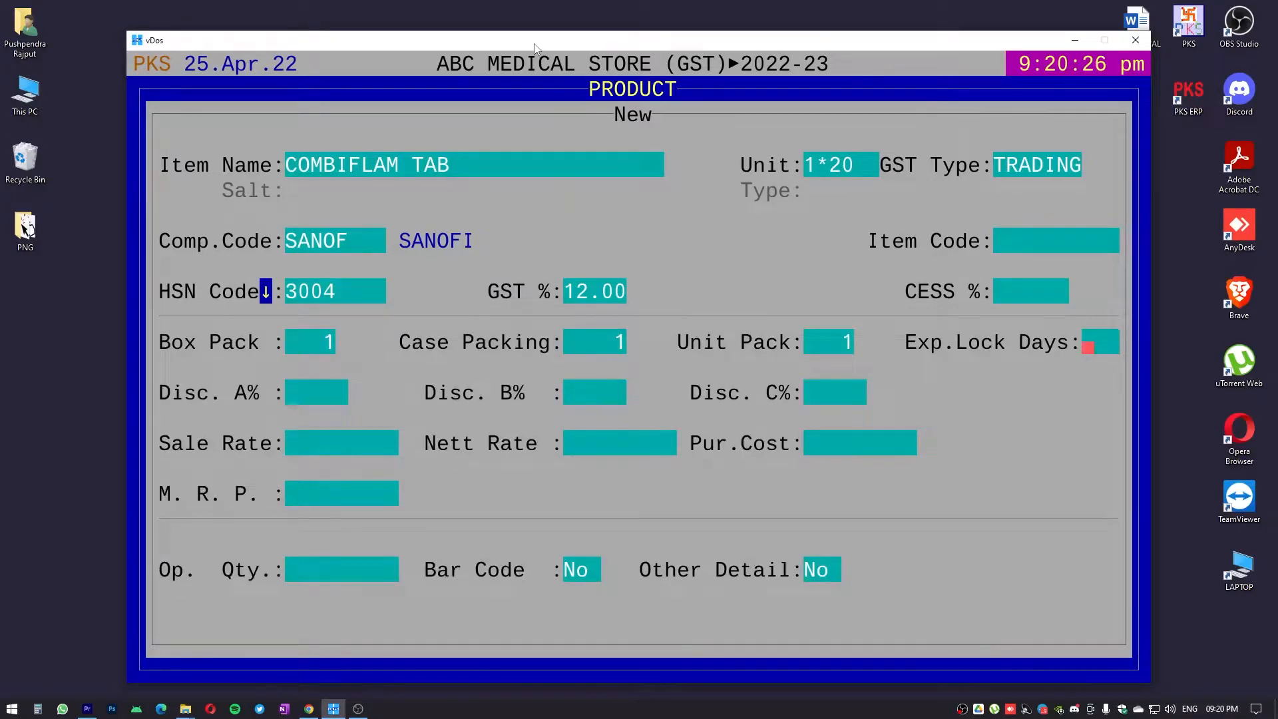
{"action": "key", "text": "Return"}
{"action": "key", "text": "Return"}
{"action": "key", "text": "Return"}
{"action": "key", "text": "Return"}
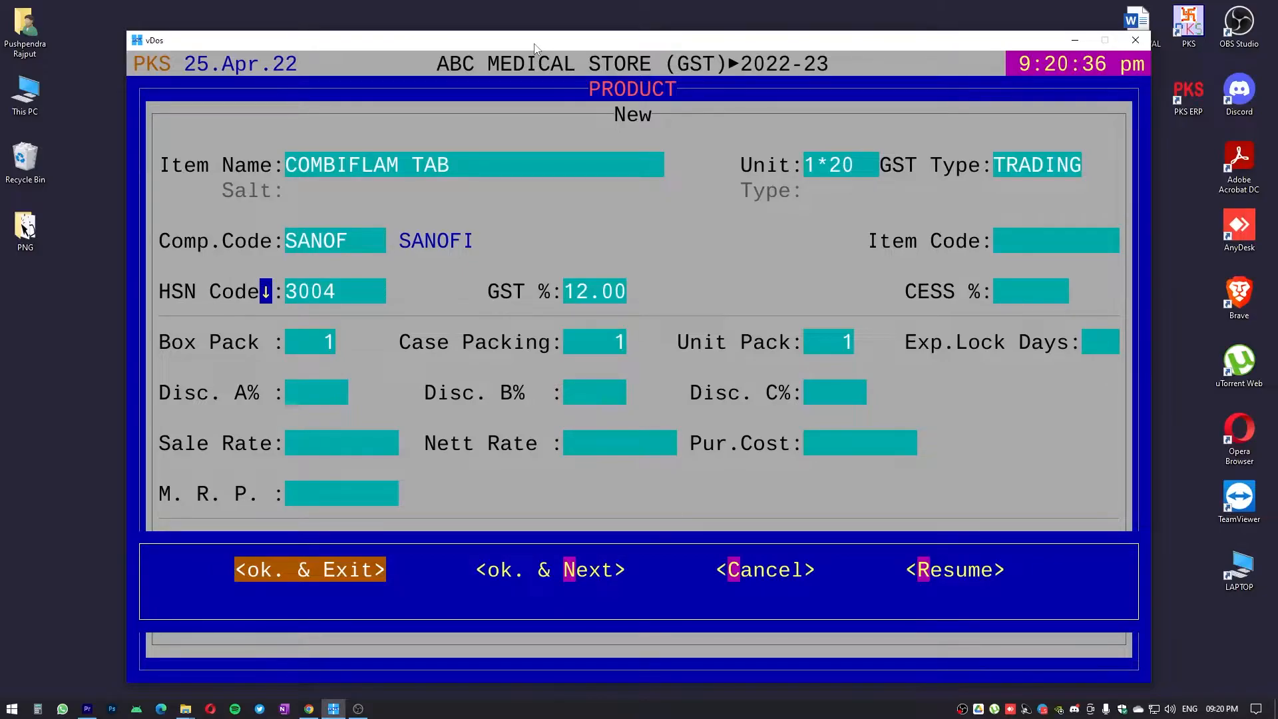
{"action": "key", "text": "Return"}
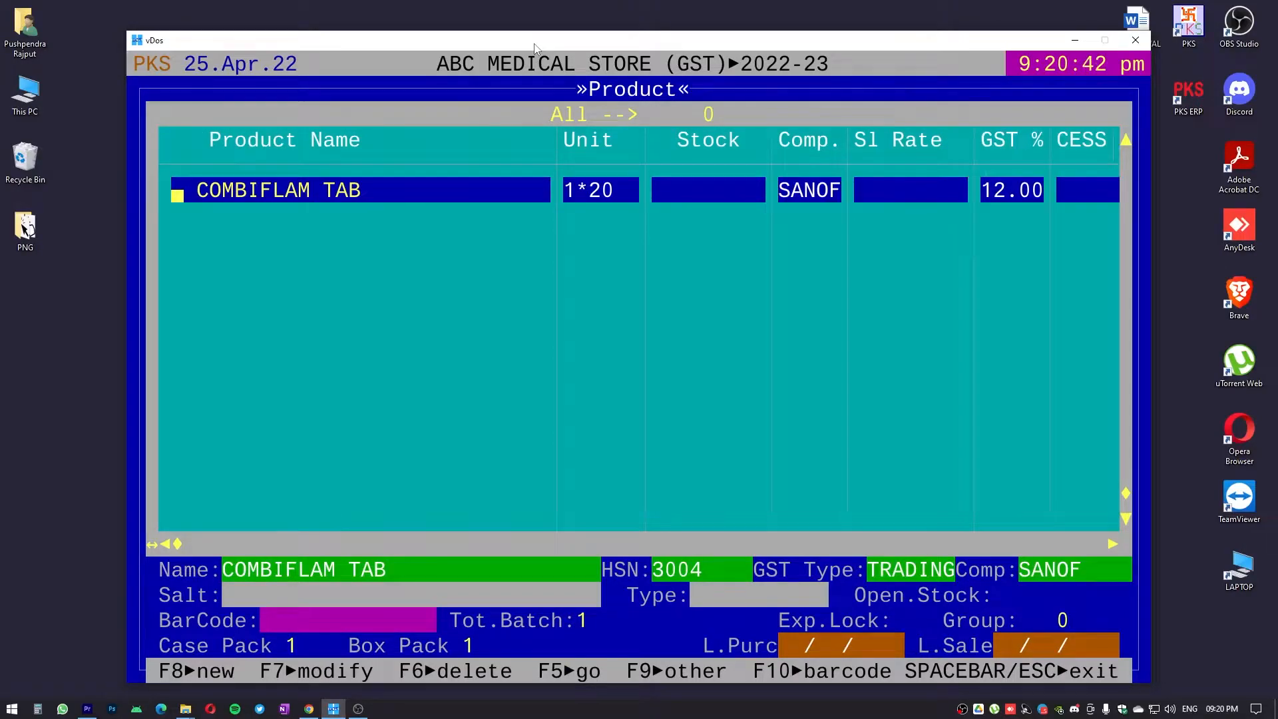
Start a new product named NIZONIDE 500 TAB in QUICK mode
{"action": "key", "text": "F8"}
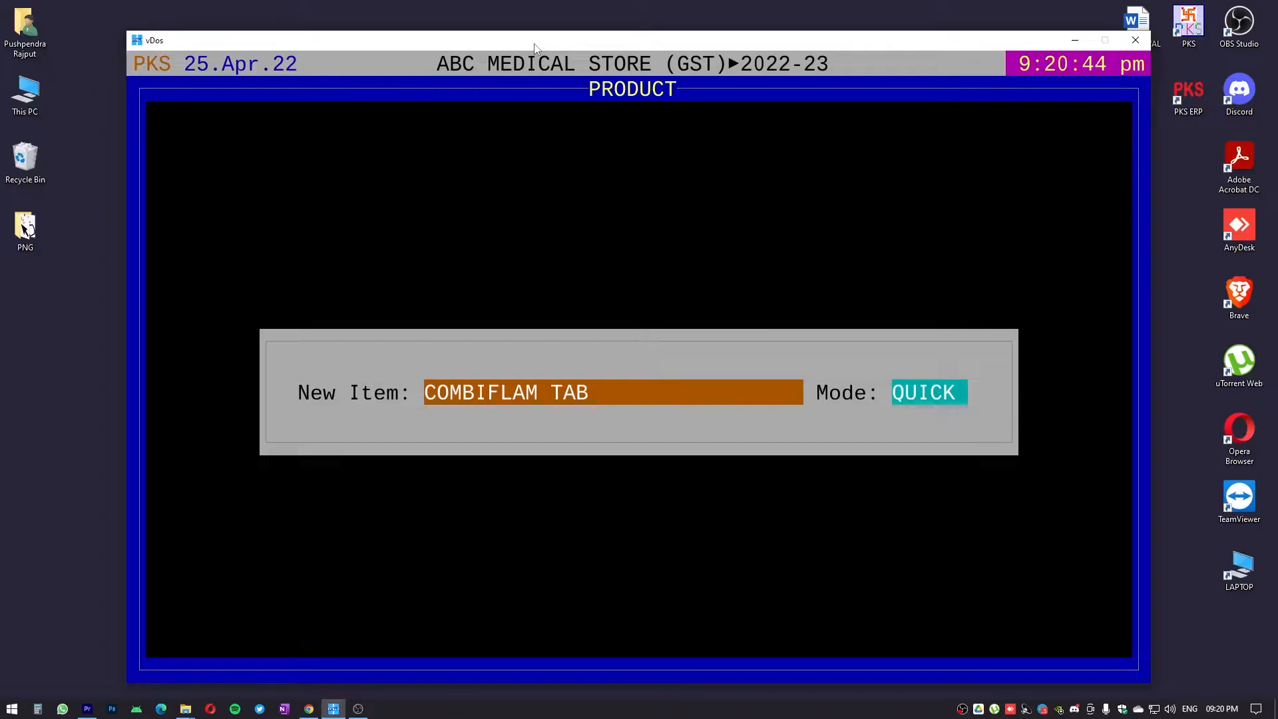
{"action": "type", "text": "NIZ"}
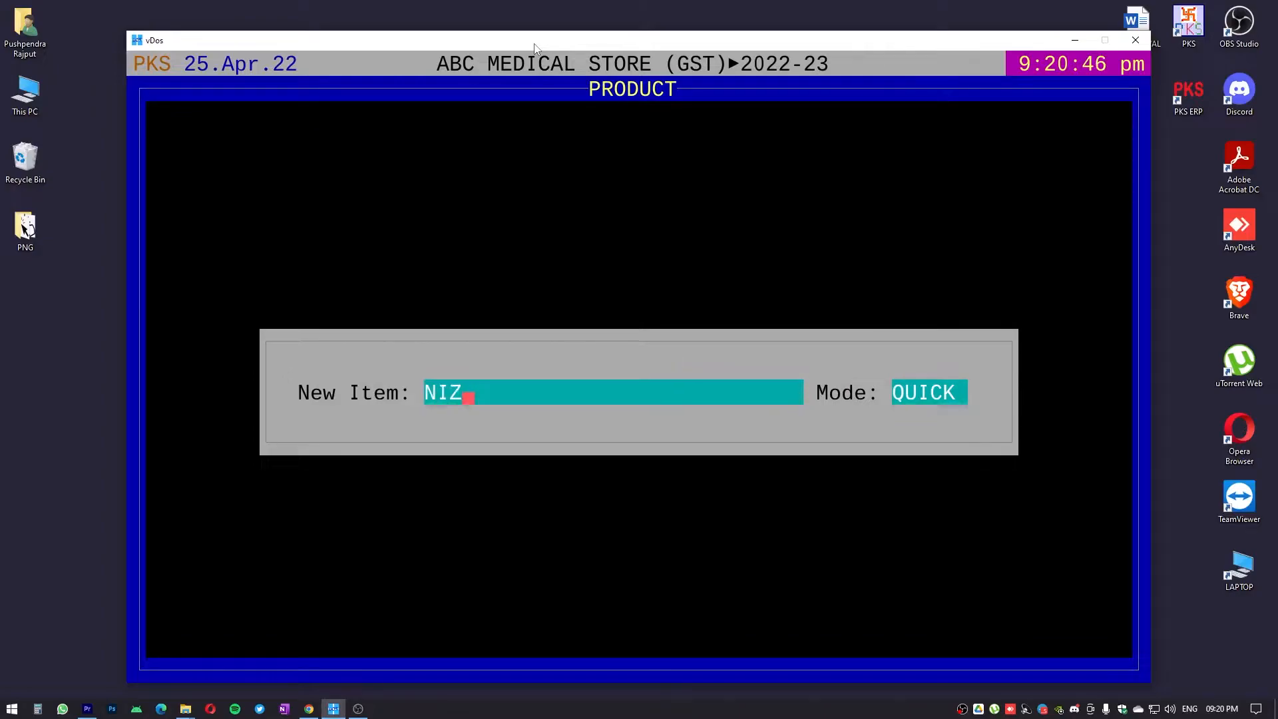
{"action": "type", "text": "OD"}
{"action": "key", "text": "BackSpace"}
{"action": "type", "text": "NIDE 500 TAB"}
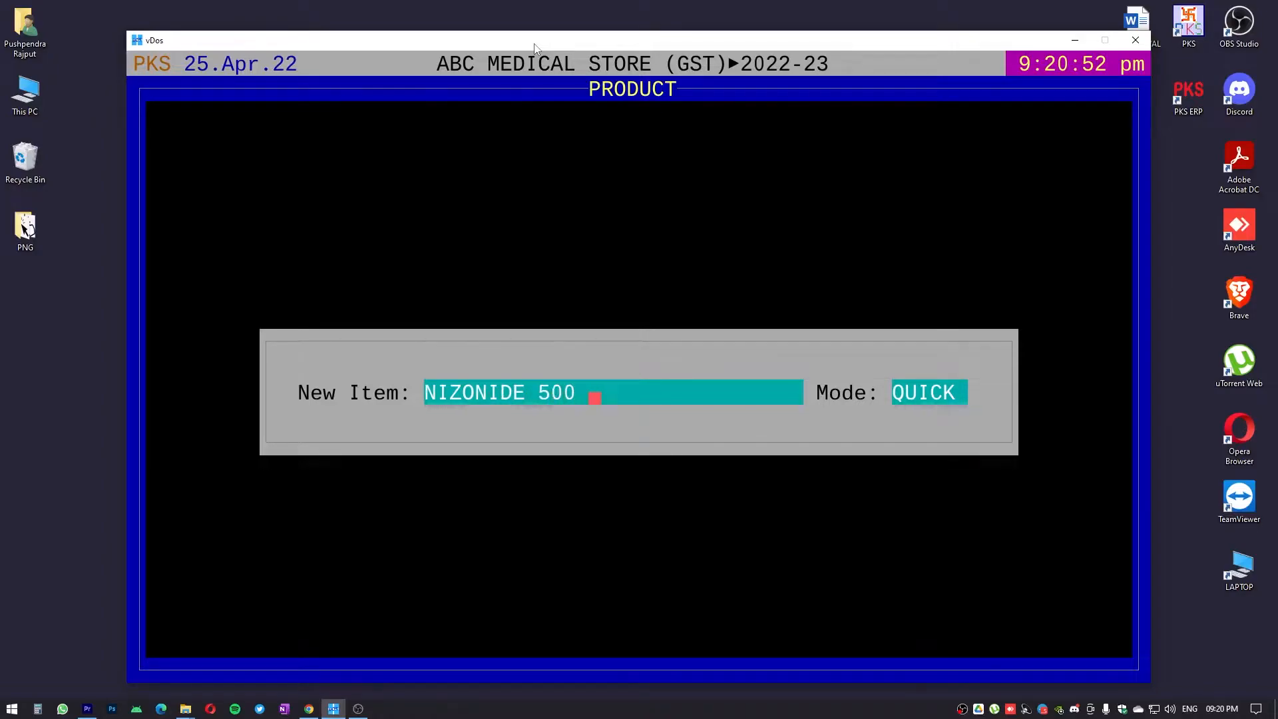
{"action": "key", "text": "Return"}
Set NIZONIDE 500 TAB's unit to 1*10 with GST type TRADING, and assign it to the company MIX
{"action": "key", "text": "Return"}
{"action": "type", "text": "1*10"}
{"action": "key", "text": "Return"}
{"action": "key", "text": "Return"}
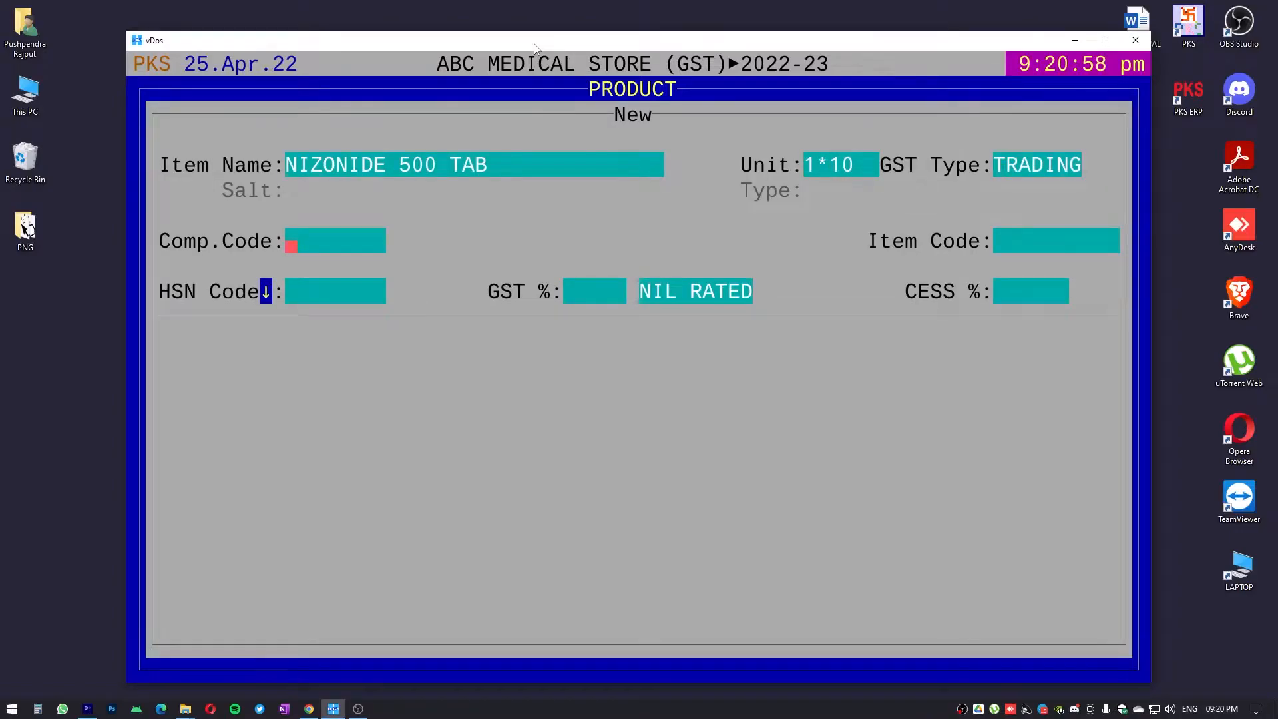
{"action": "key", "text": "Return"}
{"action": "key", "text": "Down"}
{"action": "key", "text": "Down"}
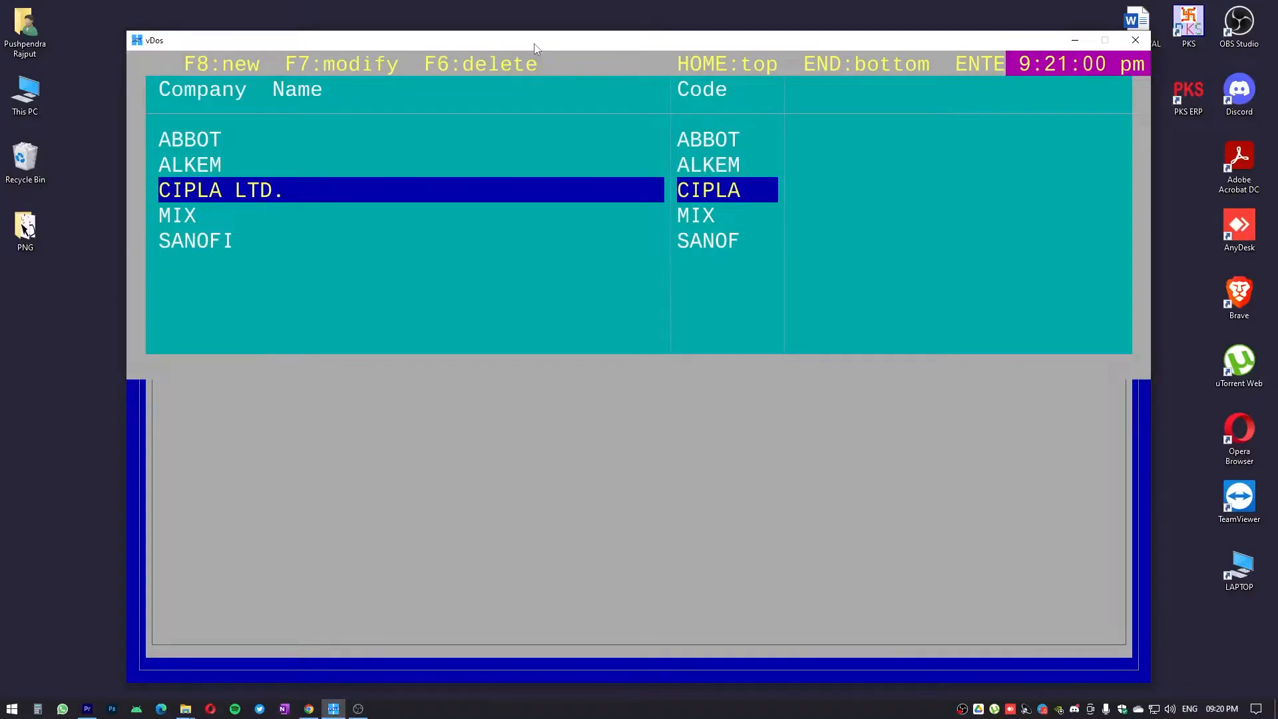
{"action": "key", "text": "Down"}
{"action": "key", "text": "Down"}
{"action": "key", "text": "Up"}
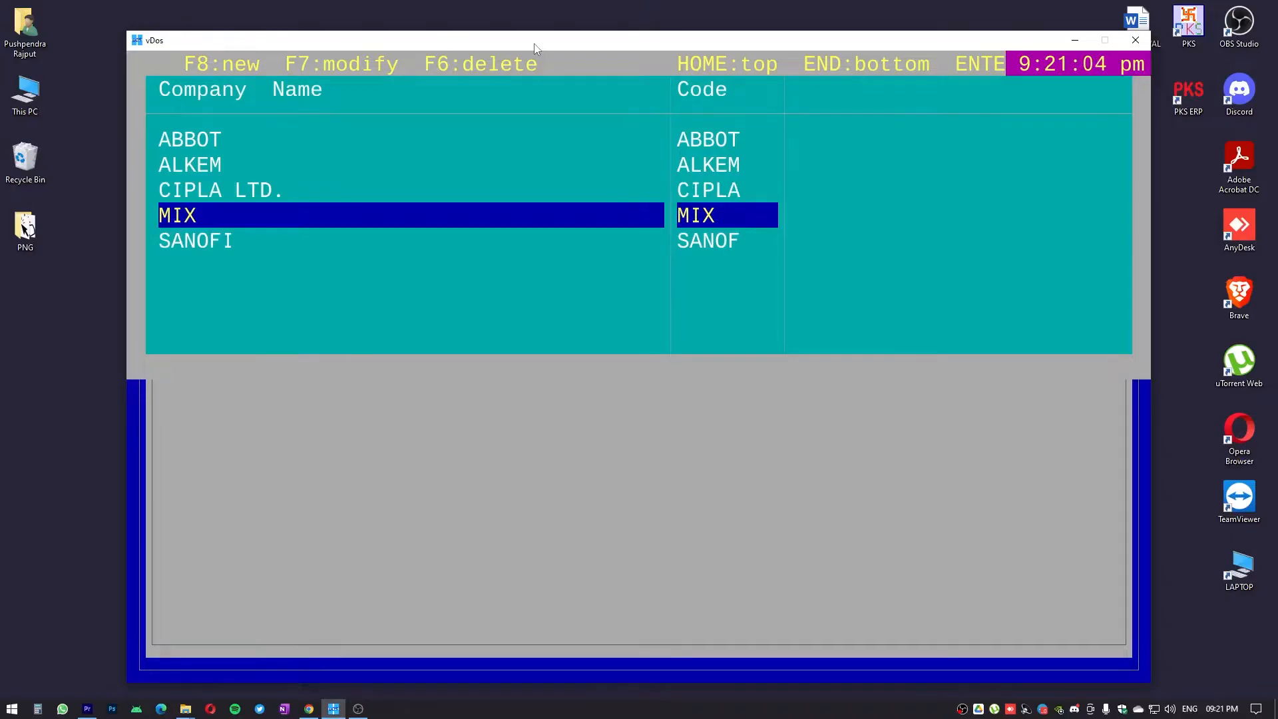
{"action": "key", "text": "Return"}
Set NIZONIDE 500 TAB's HSN code to 3004 and its GST to 12%
{"action": "type", "text": "3004"}
{"action": "key", "text": "Return"}
{"action": "type", "text": "12."}
{"action": "key", "text": "Return"}
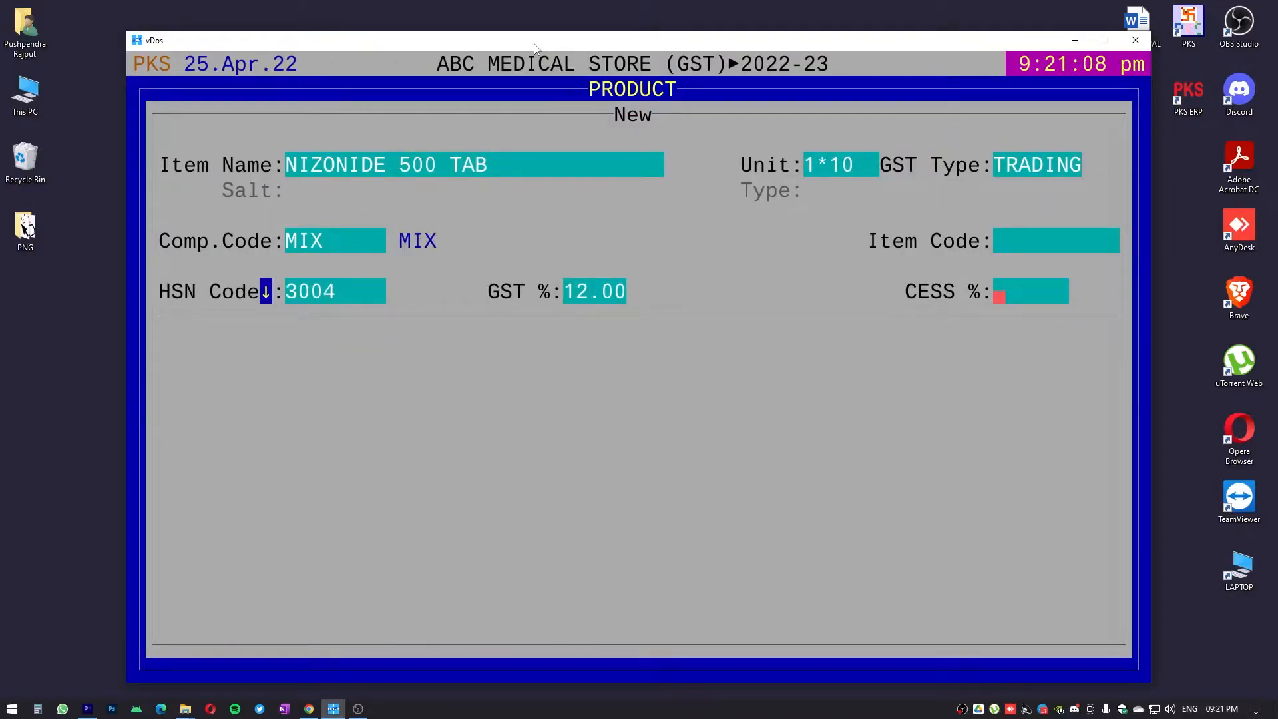
Accept the defaults in NIZONIDE 500 TAB's remaining fields and save it, exiting to the product list
{"action": "key", "text": "Return"}
{"action": "key", "text": "Return"}
{"action": "key", "text": "Return"}
{"action": "key", "text": "Return"}
{"action": "key", "text": "Return"}
{"action": "key", "text": "Return"}
{"action": "key", "text": "Return"}
{"action": "key", "text": "Return"}
{"action": "key", "text": "Return"}
{"action": "key", "text": "Return"}
{"action": "key", "text": "Return"}
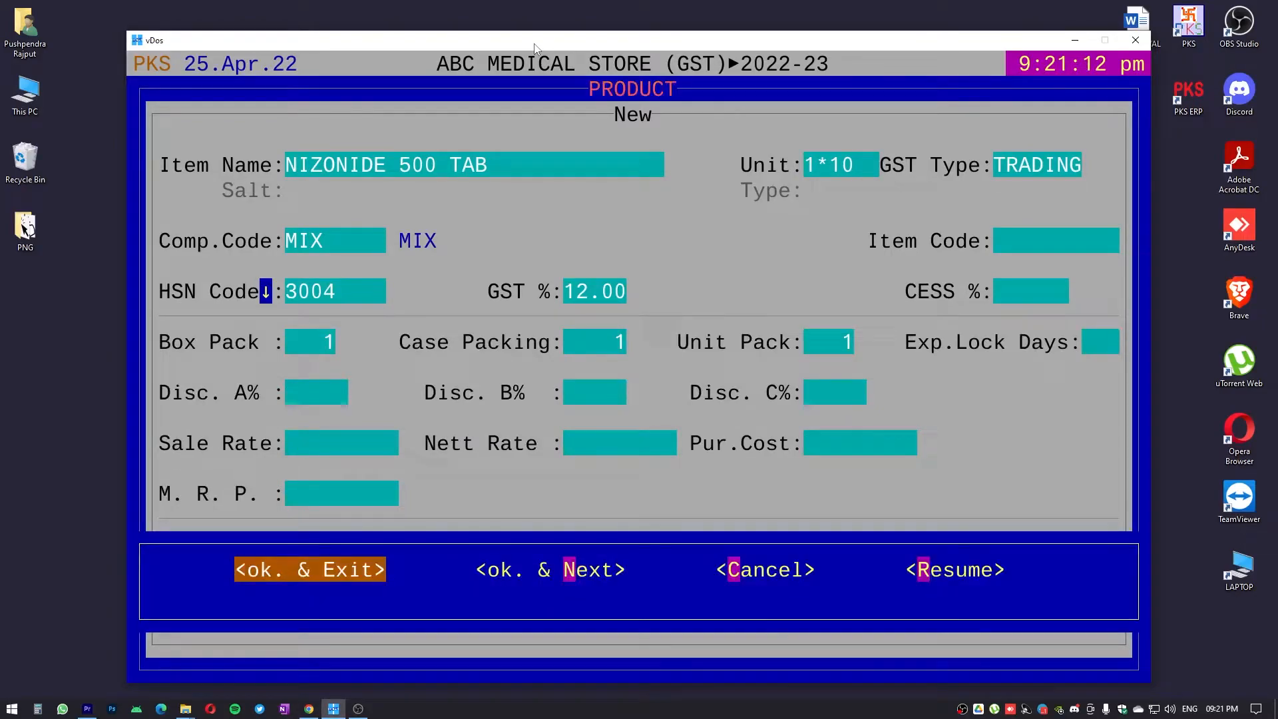
{"action": "key", "text": "Return"}
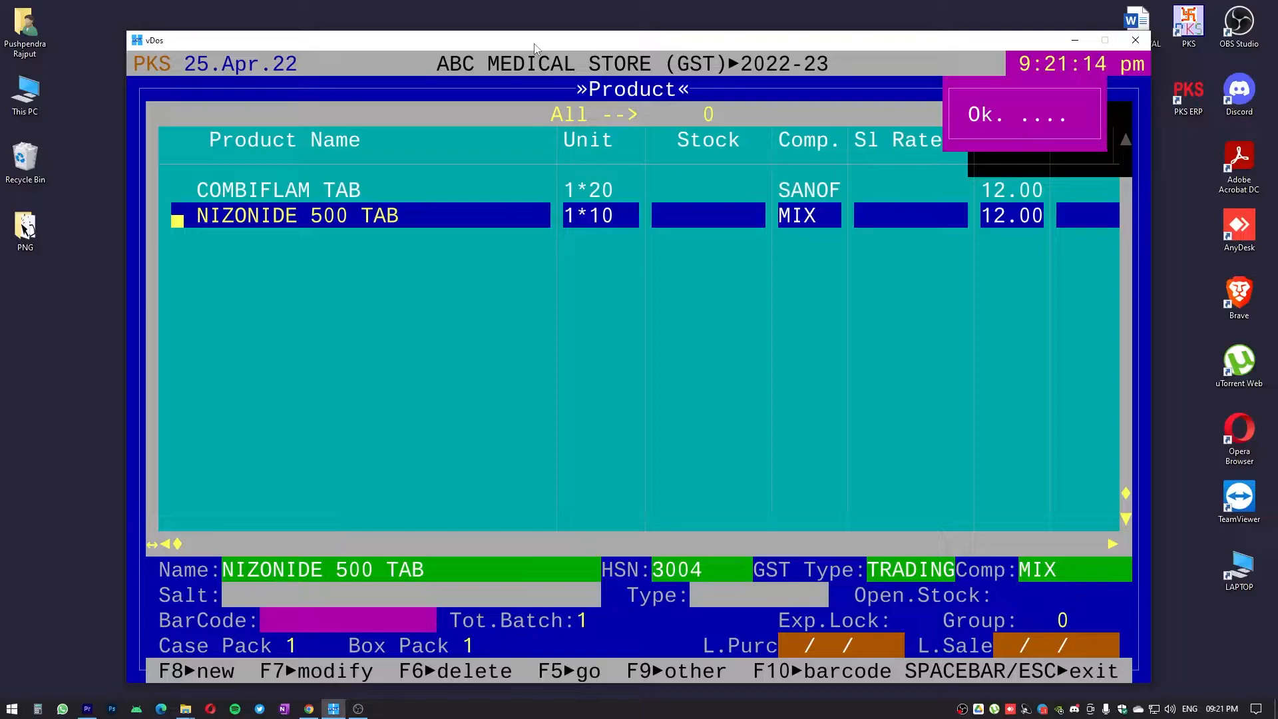
Leave the Product master and open the Supplier master with all suppliers
{"action": "key", "text": "Escape"}
{"action": "key", "text": "Escape"}
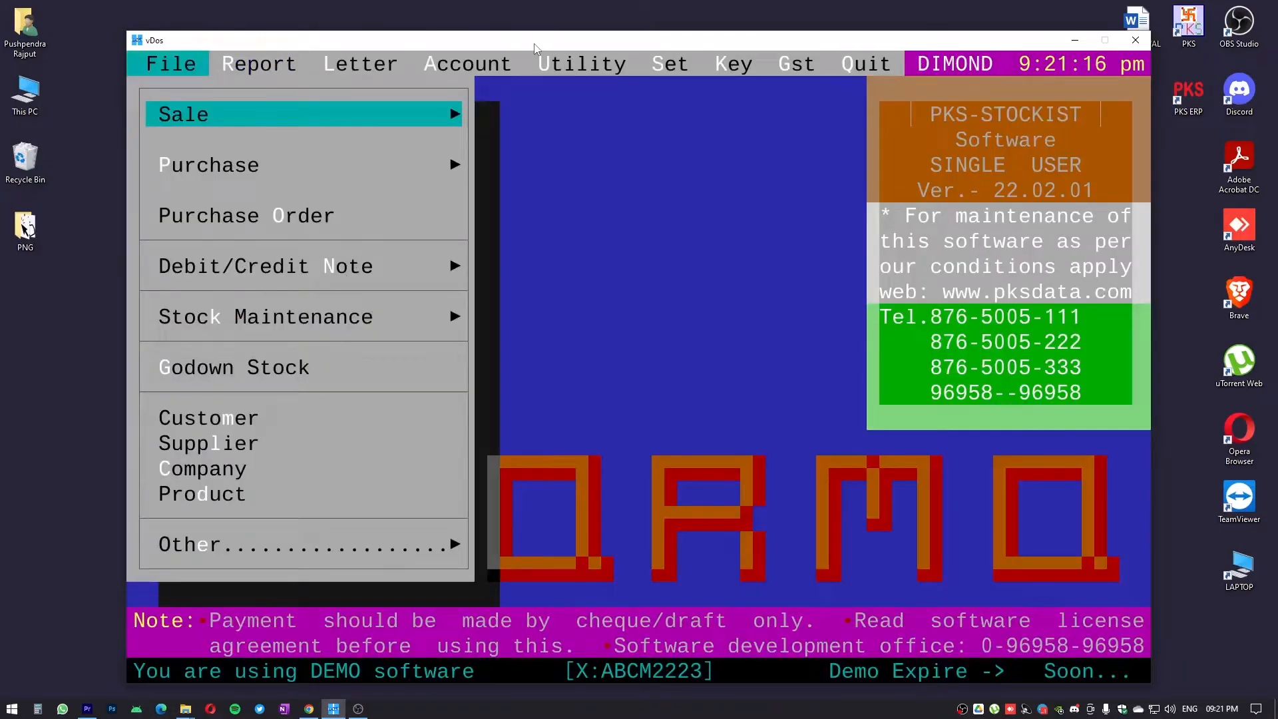
{"action": "key", "text": "Down"}
{"action": "key", "text": "Down"}
{"action": "key", "text": "Down"}
{"action": "key", "text": "Down"}
{"action": "key", "text": "Down"}
{"action": "key", "text": "Down"}
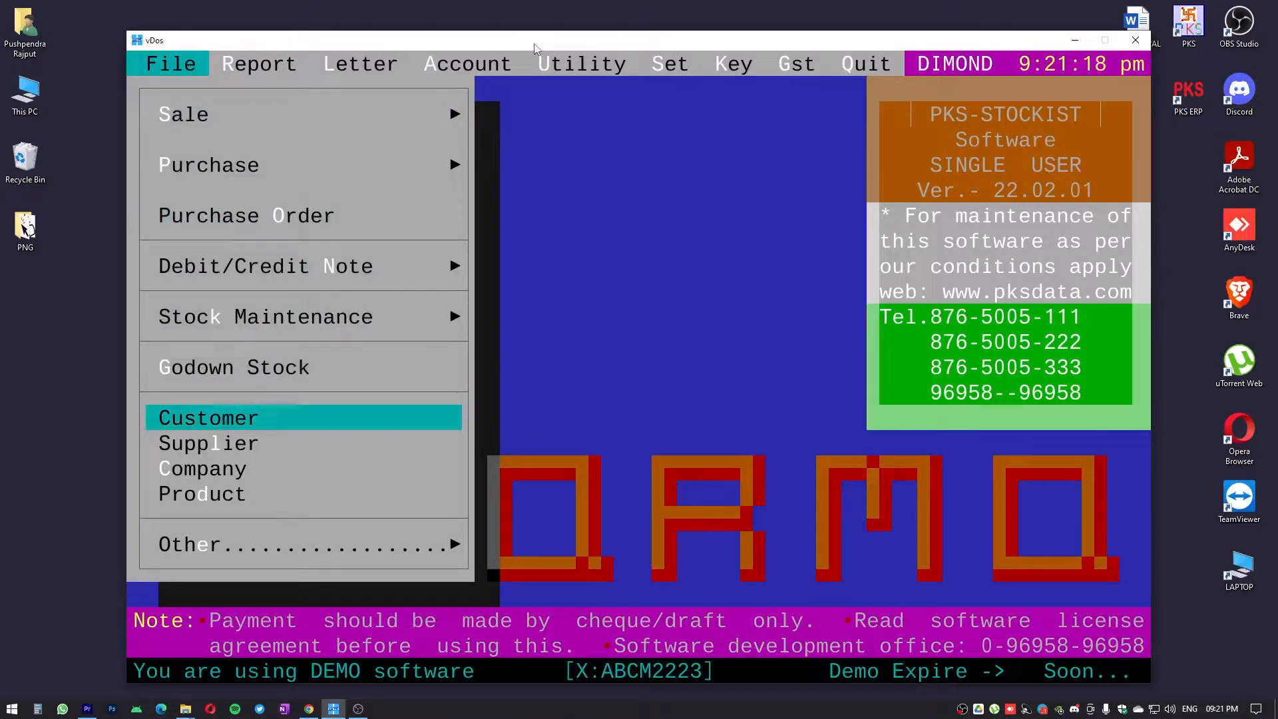
{"action": "key", "text": "Down"}
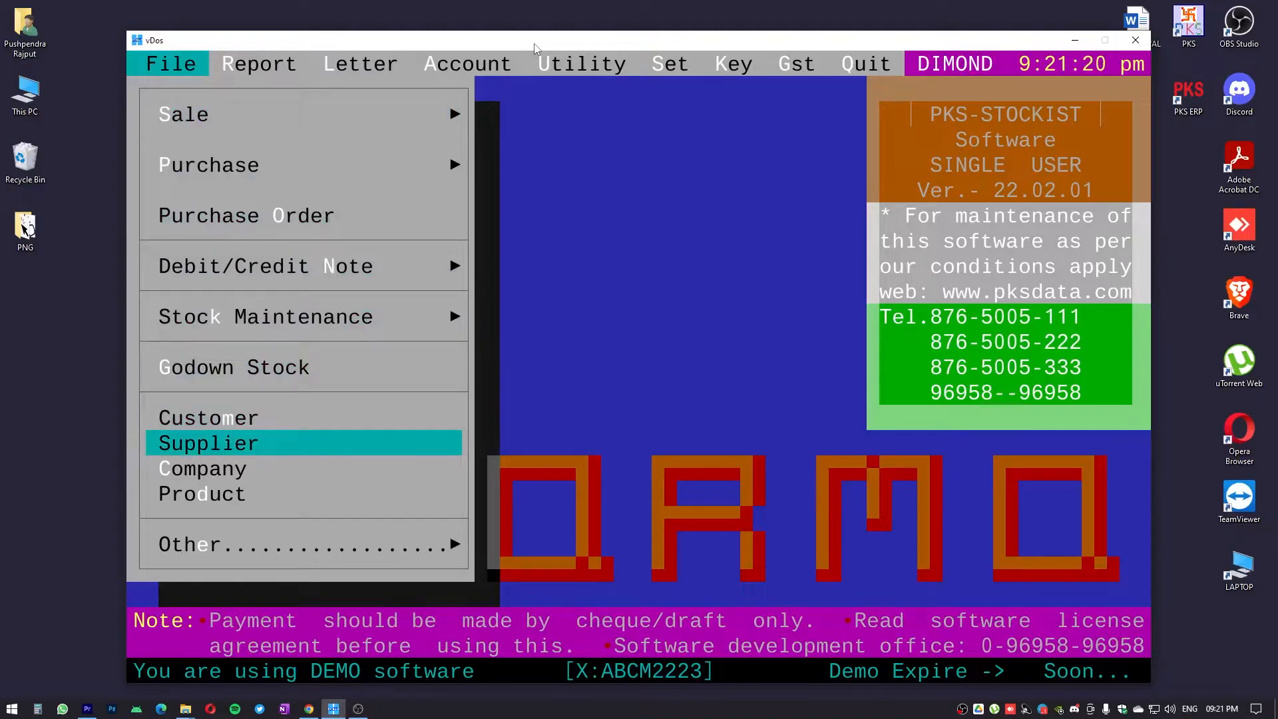
{"action": "key", "text": "Return"}
{"action": "key", "text": "Return"}
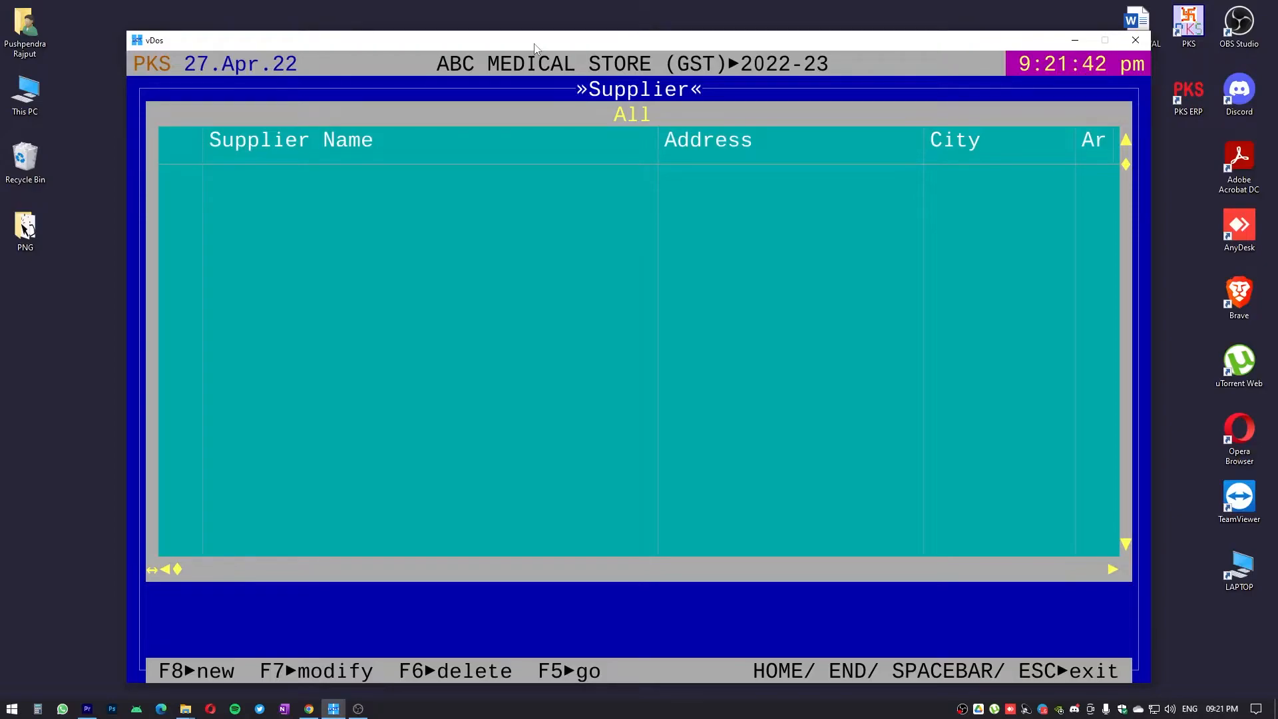
Start a new supplier named AGRAWAL MEDICAL AGENCIES
{"action": "key", "text": "F8"}
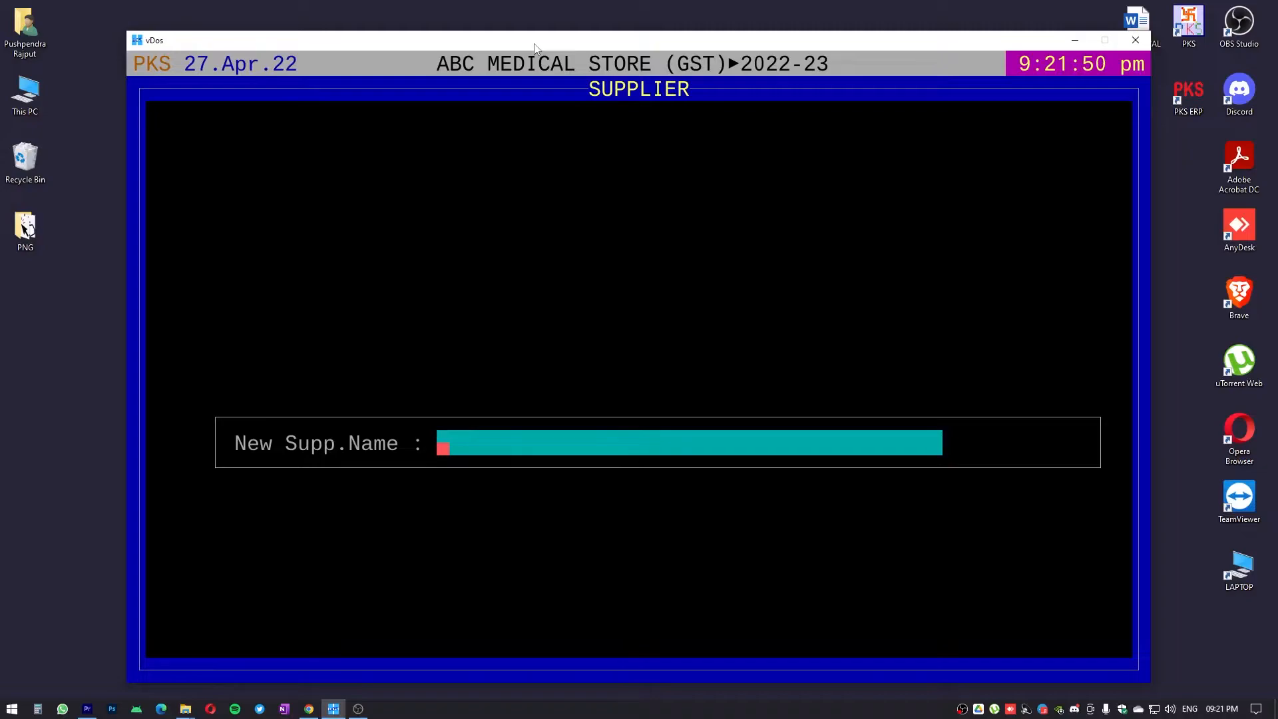
{"action": "type", "text": "AGRAWAL MEDICA"}
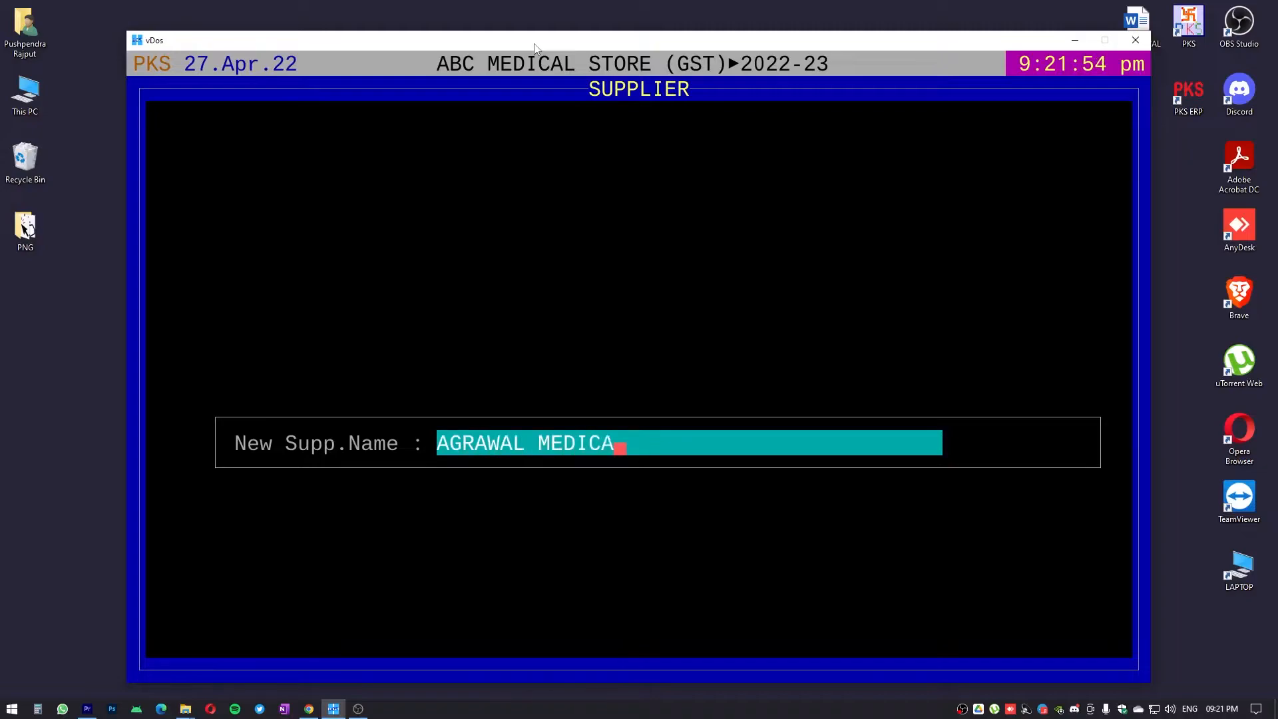
{"action": "type", "text": "L AGENCIE4S"}
{"action": "key", "text": "BackSpace"}
{"action": "key", "text": "BackSpace"}
{"action": "key", "text": "BackSpace"}
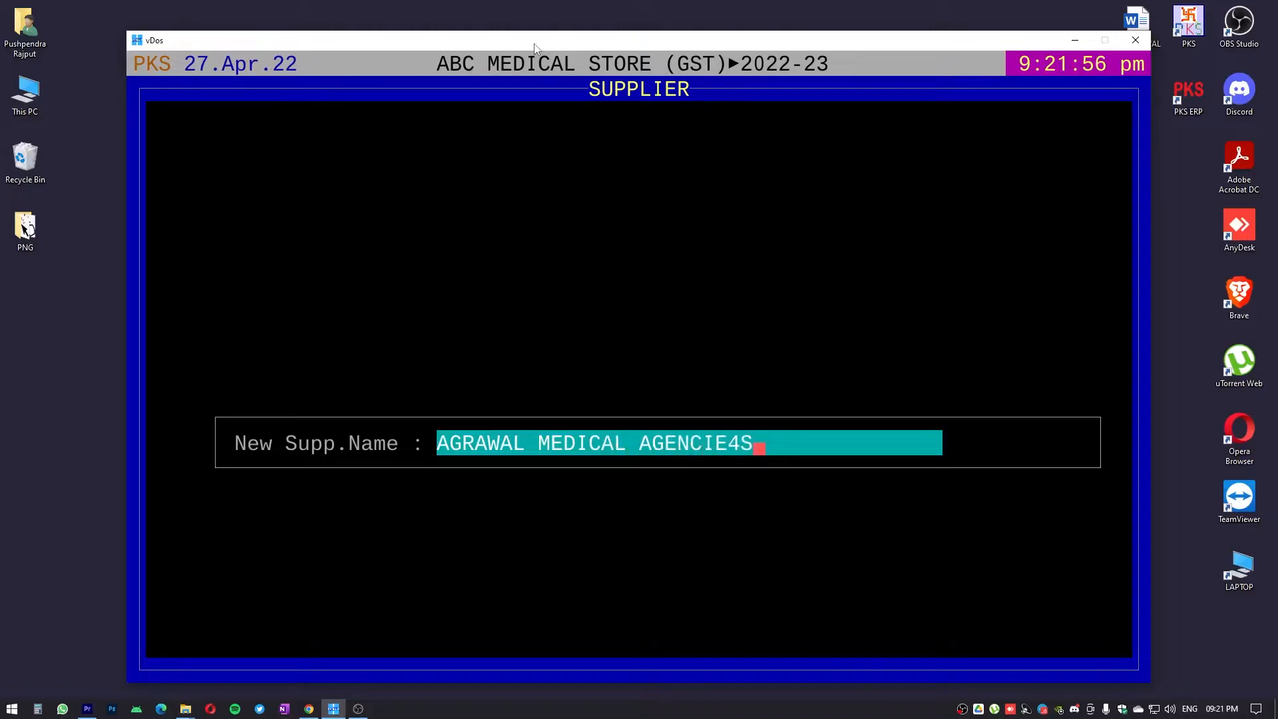
{"action": "type", "text": "E"}
{"action": "key", "text": "BackSpace"}
{"action": "type", "text": "S"}
{"action": "key", "text": "Return"}
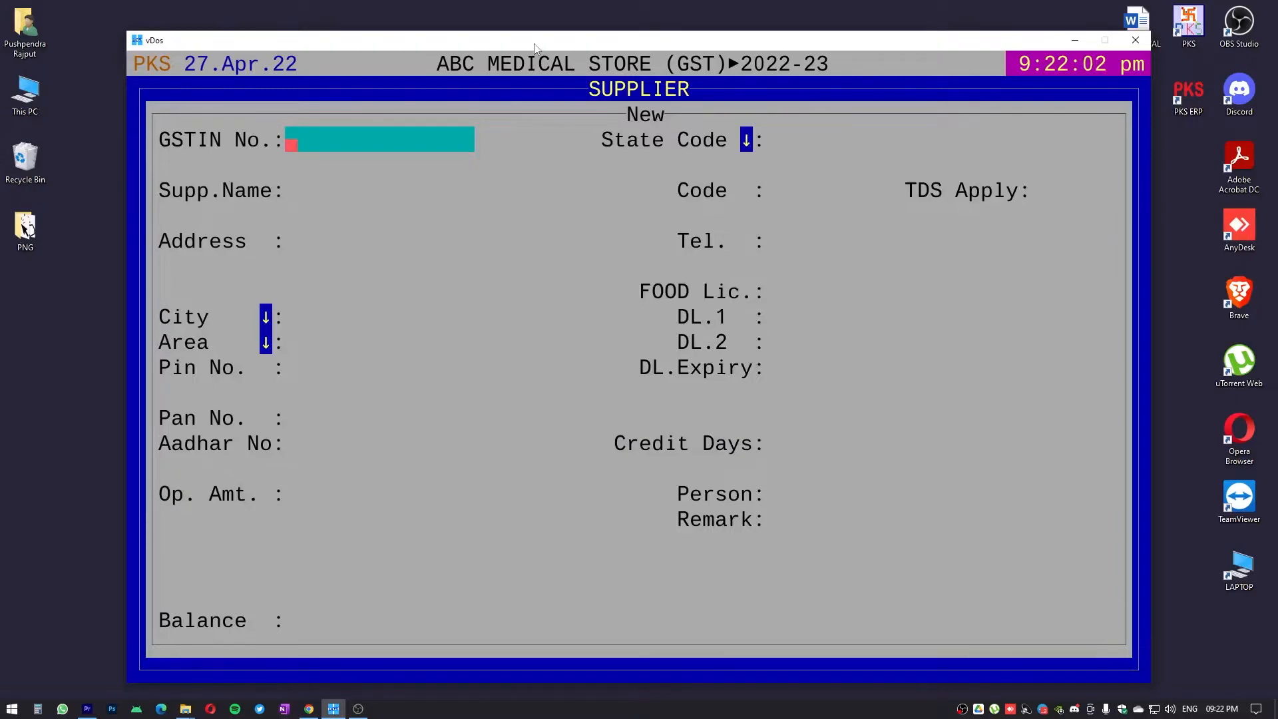
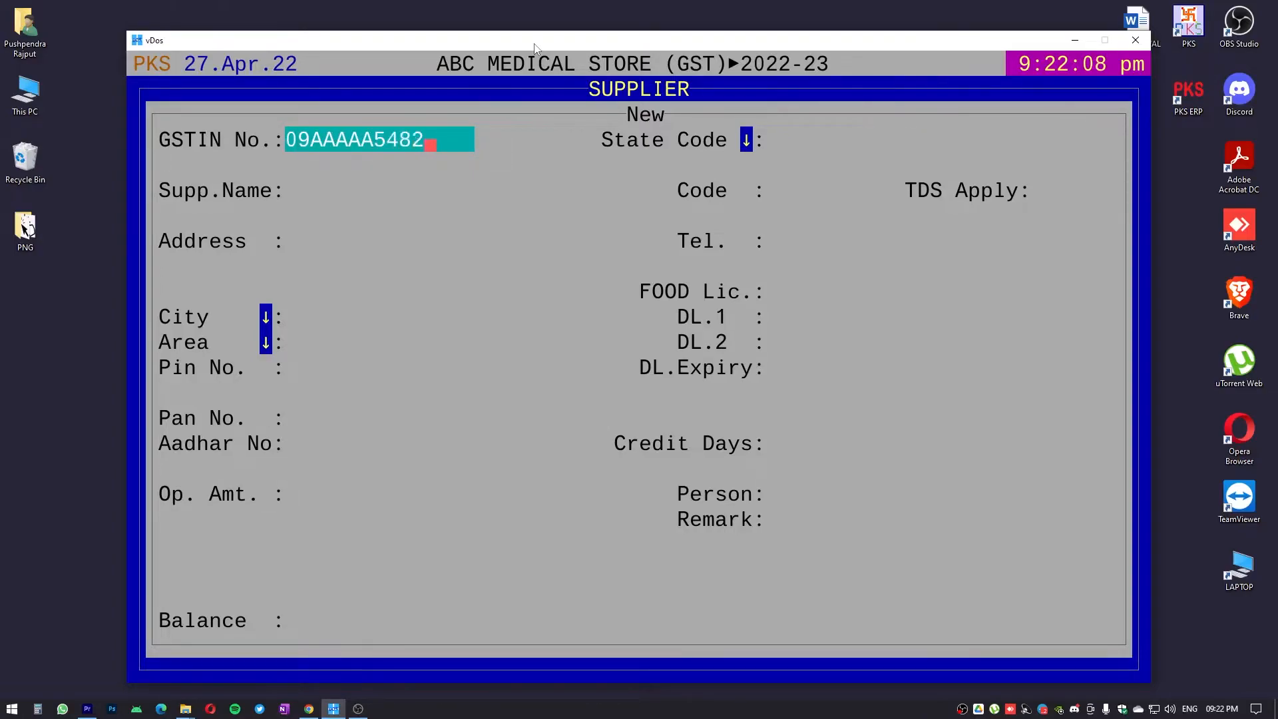
Enter the GSTIN number of the new supplier AGRAWAL MEDICAL AGENCIES
{"action": "key", "text": "Return"}
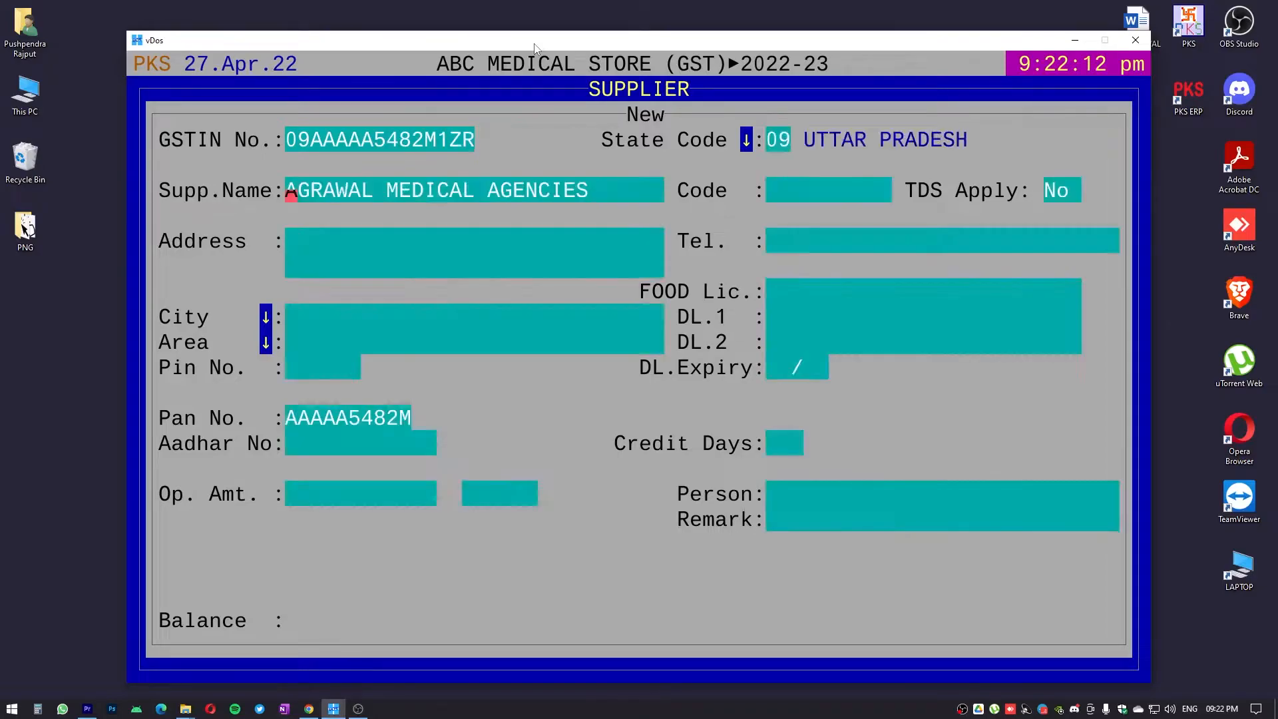
Accept the supplier's name, fill in its address, and keep the default code and the TDS setting No
{"action": "key", "text": "Return"}
{"action": "type", "text": "ALIGARH"}
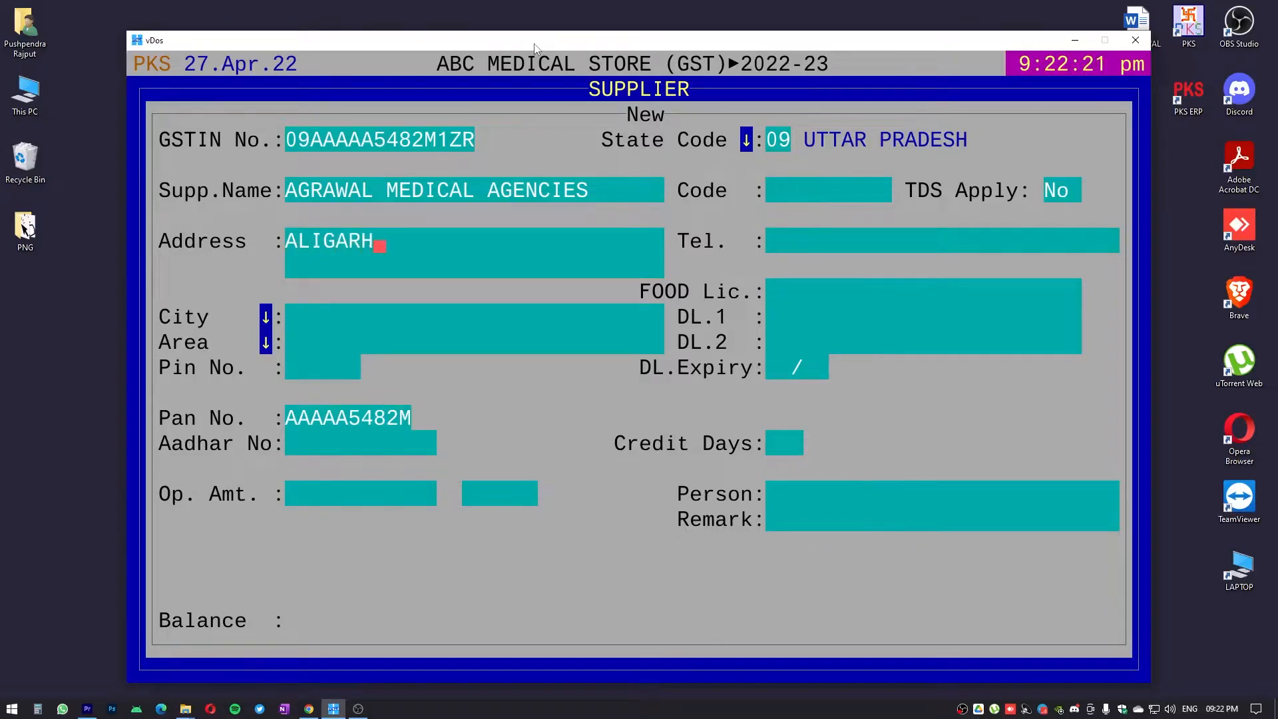
{"action": "key", "text": "Return"}
{"action": "key", "text": "Return"}
{"action": "key", "text": "Return"}
{"action": "key", "text": "Return"}
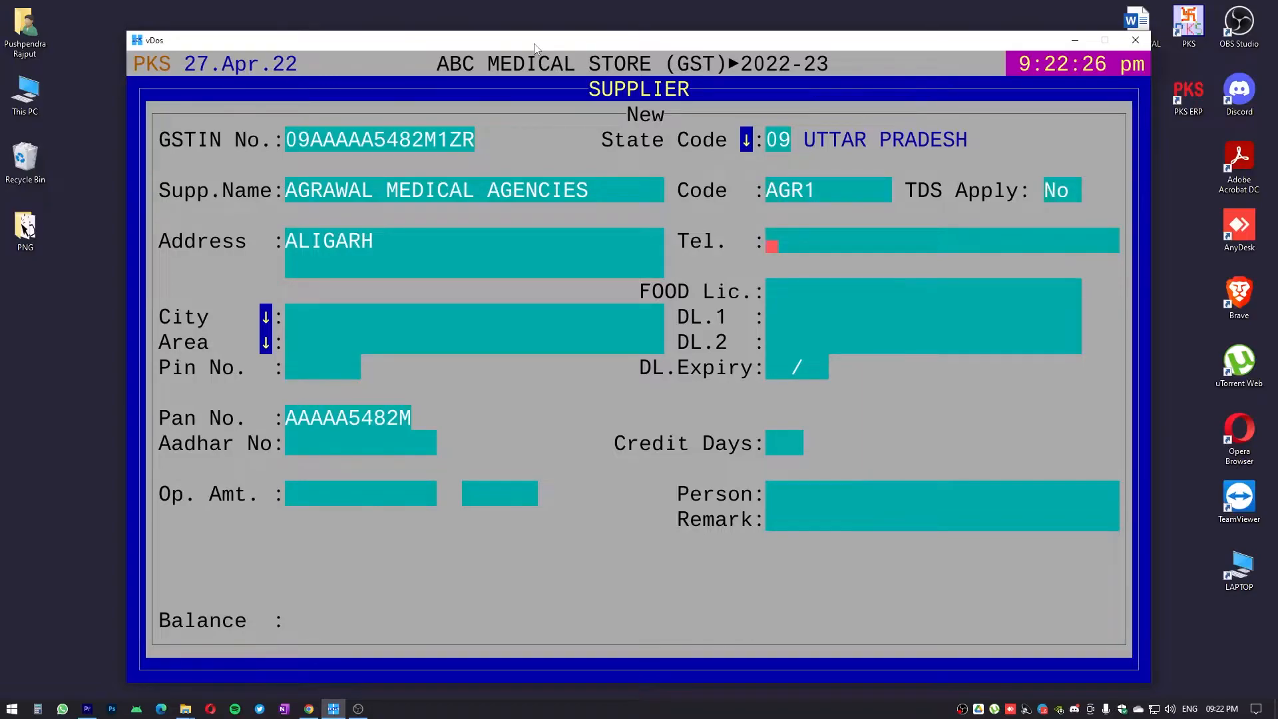
Fill in the supplier's telephone number and city
{"action": "type", "text": "1234567890"}
{"action": "key", "text": "Return"}
{"action": "type", "text": "ALIFG"}
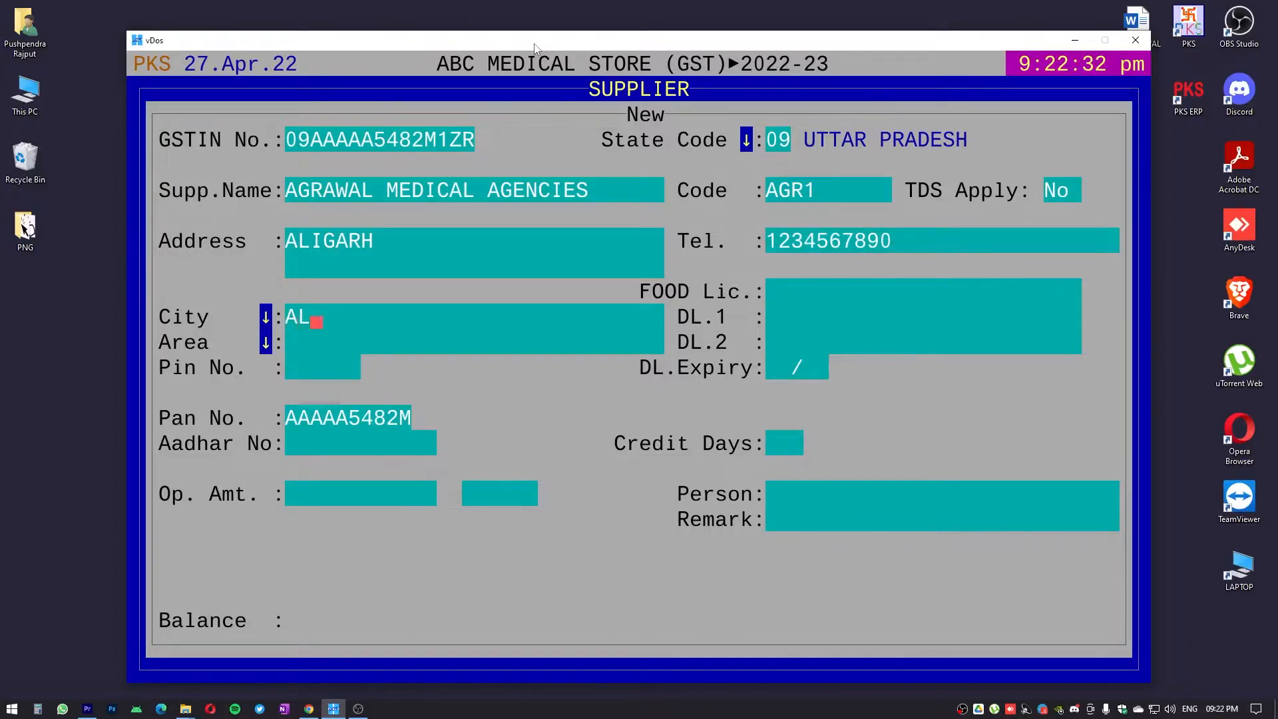
{"action": "key", "text": "BackSpace"}
{"action": "key", "text": "BackSpace"}
{"action": "type", "text": "GARH"}
{"action": "key", "text": "Return"}
Fill in the supplier's area and postal code
{"action": "type", "text": "RAIW"}
{"action": "key", "text": "BackSpace"}
{"action": "type", "text": "LWAY RA"}
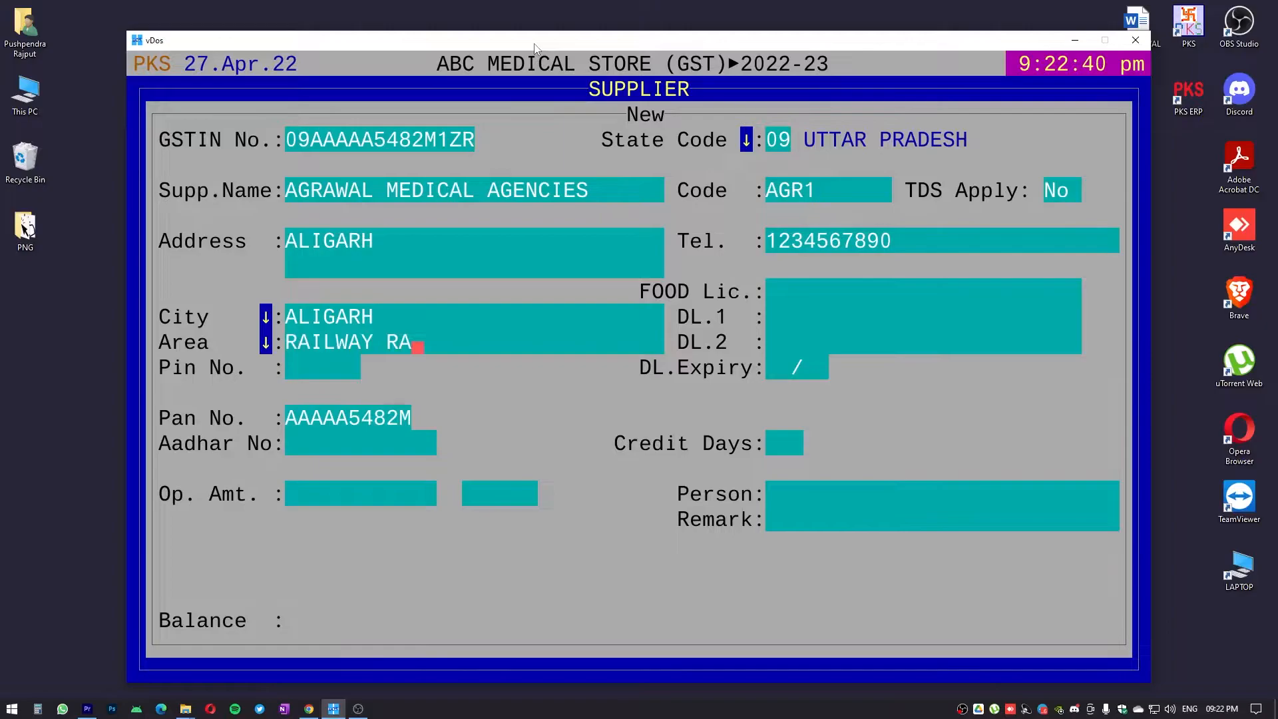
{"action": "key", "text": "BackSpace"}
{"action": "type", "text": "OAD"}
{"action": "key", "text": "Return"}
{"action": "type", "text": "202001"}
{"action": "key", "text": "Return"}
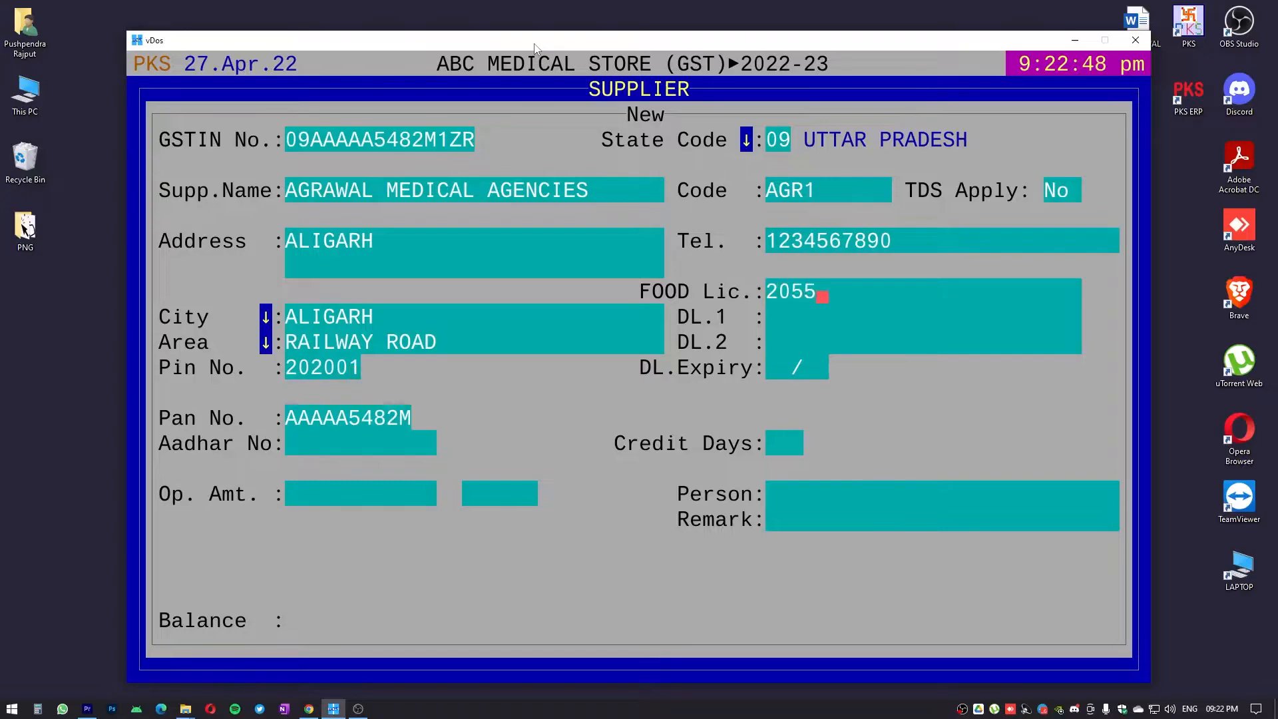
Enter the supplier's food licence number
{"action": "key", "text": "Return"}
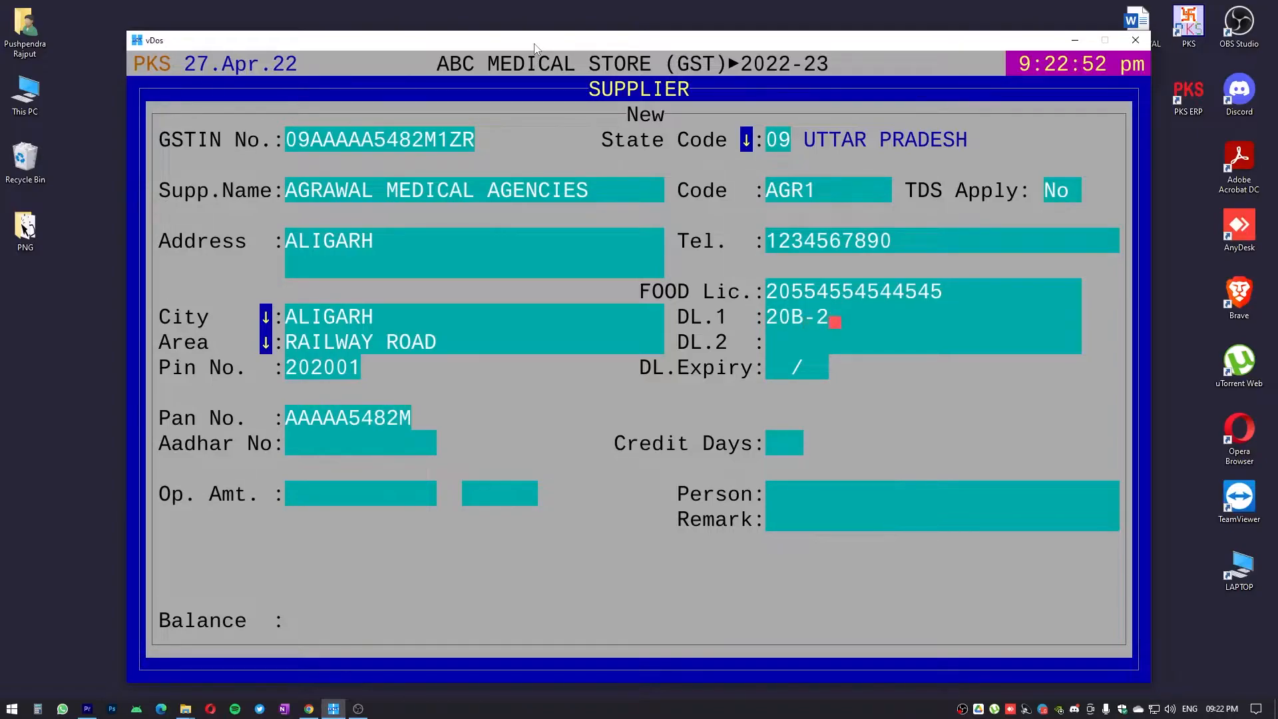
Enter the supplier's two drug licence numbers in DL.1 and DL.2
{"action": "key", "text": "Return"}
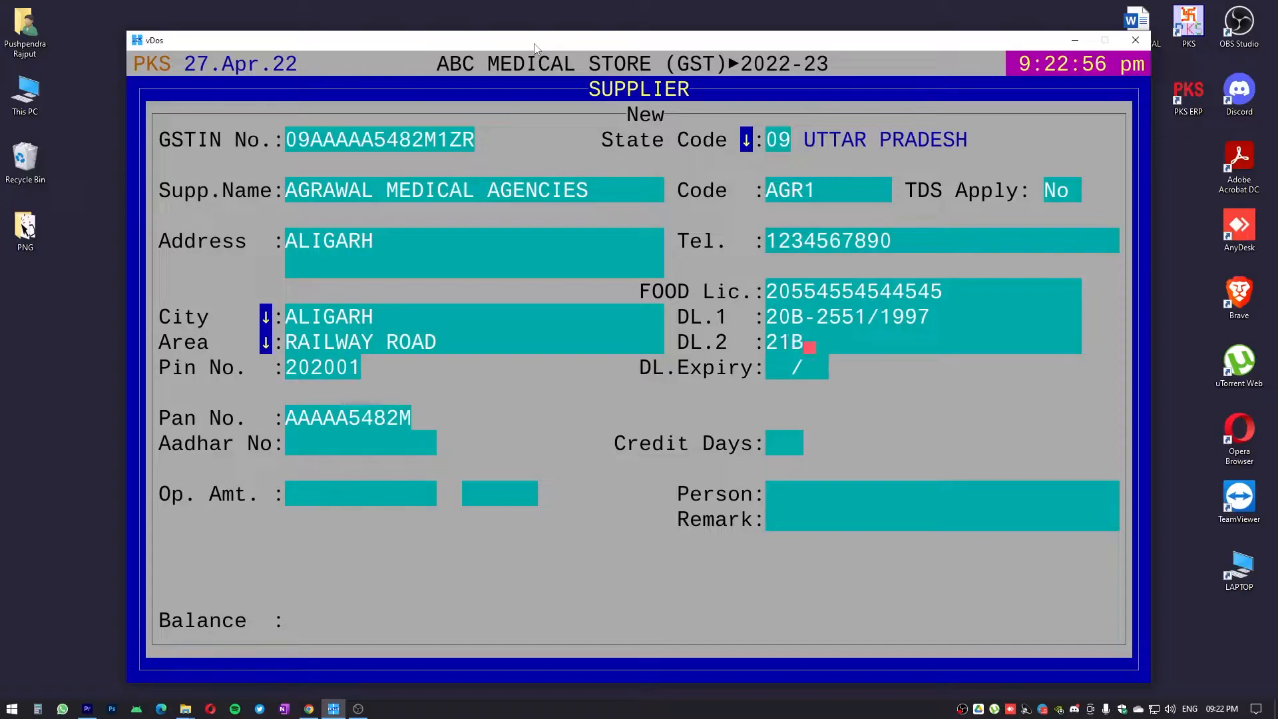
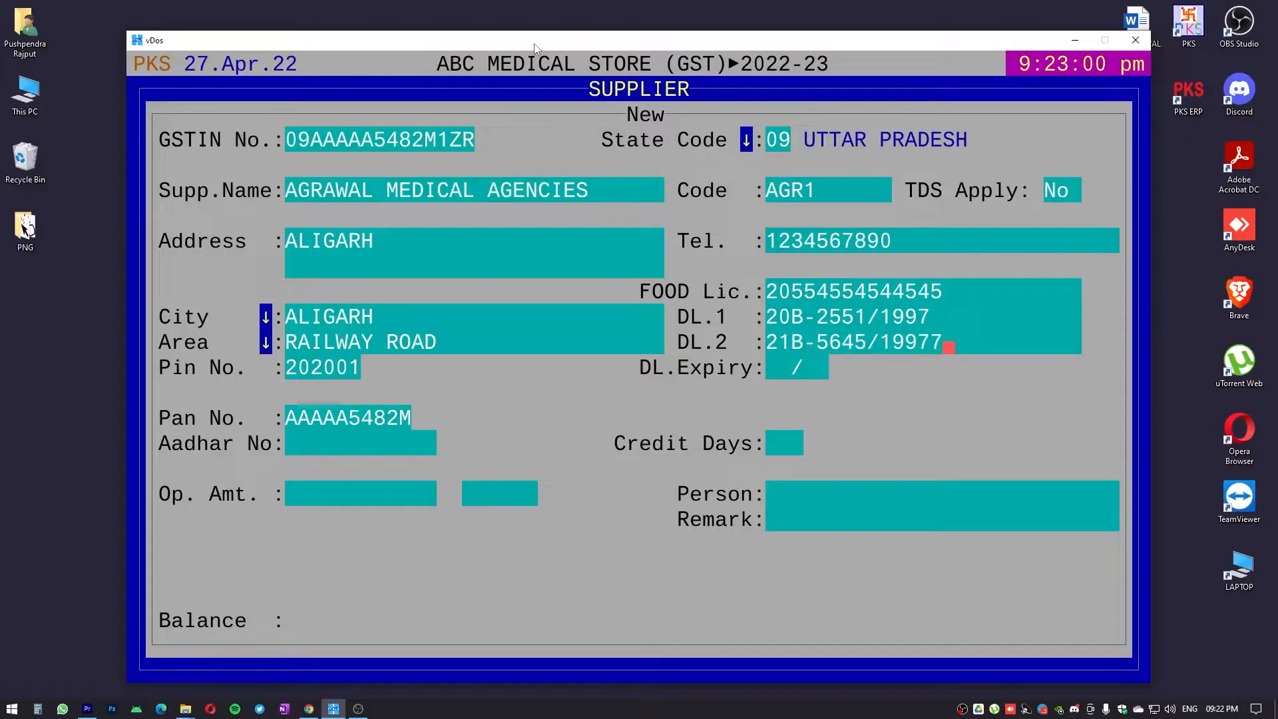
{"action": "key", "text": "BackSpace"}
{"action": "key", "text": "Return"}
{"action": "key", "text": "Return"}
{"action": "key", "text": "Return"}
{"action": "key", "text": "Return"}
{"action": "key", "text": "Return"}
Leave the supplier's remaining fields at their defaults and save the record, exiting to the supplier list
{"action": "key", "text": "Return"}
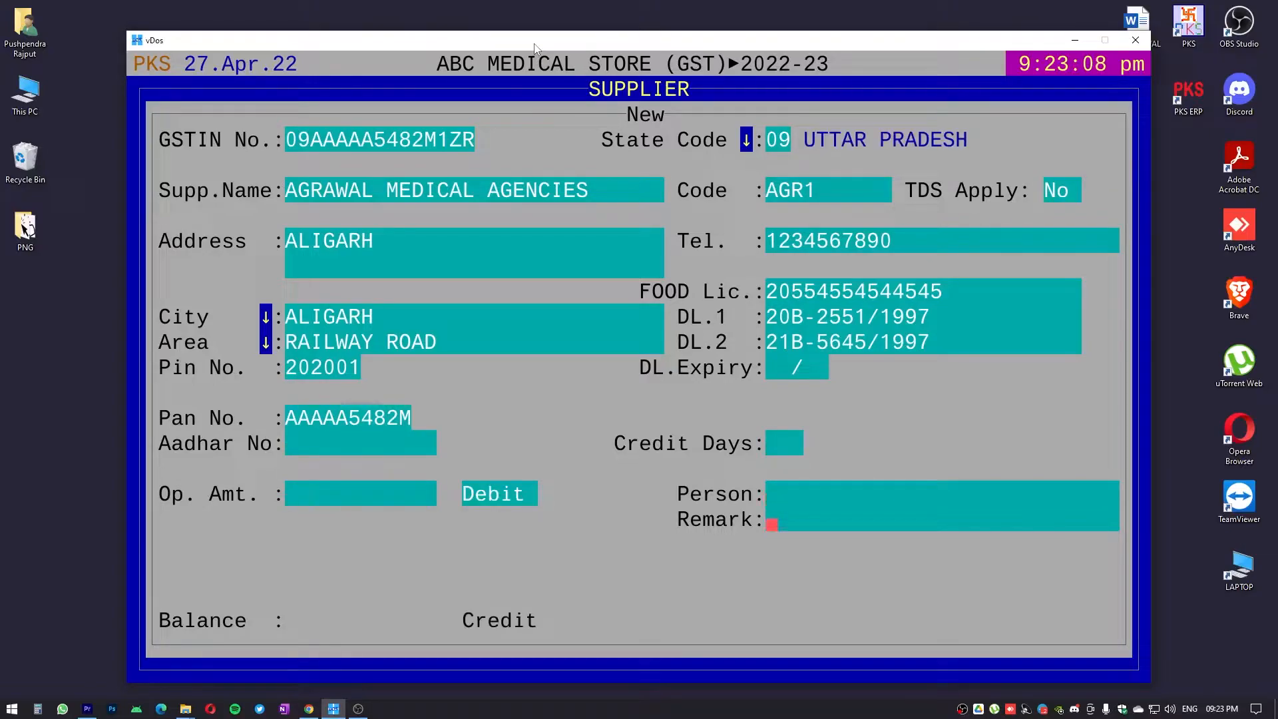
{"action": "key", "text": "Return"}
{"action": "key", "text": "Right"}
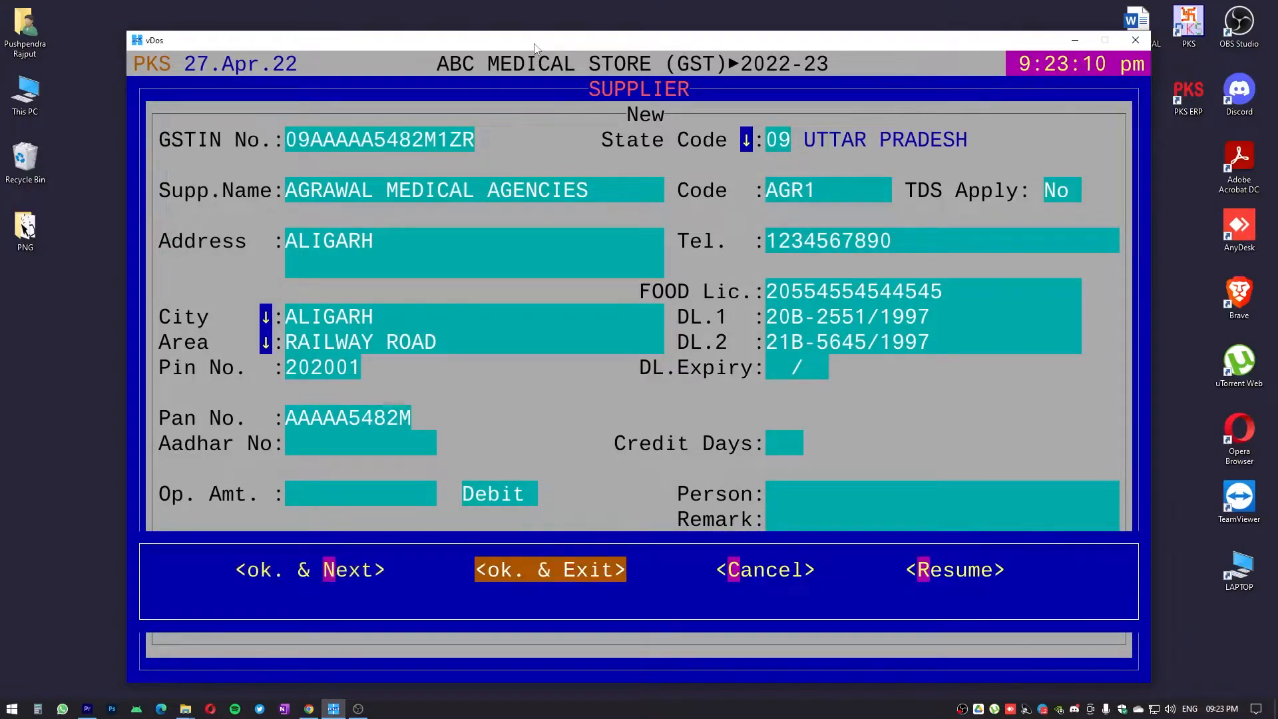
{"action": "key", "text": "Return"}
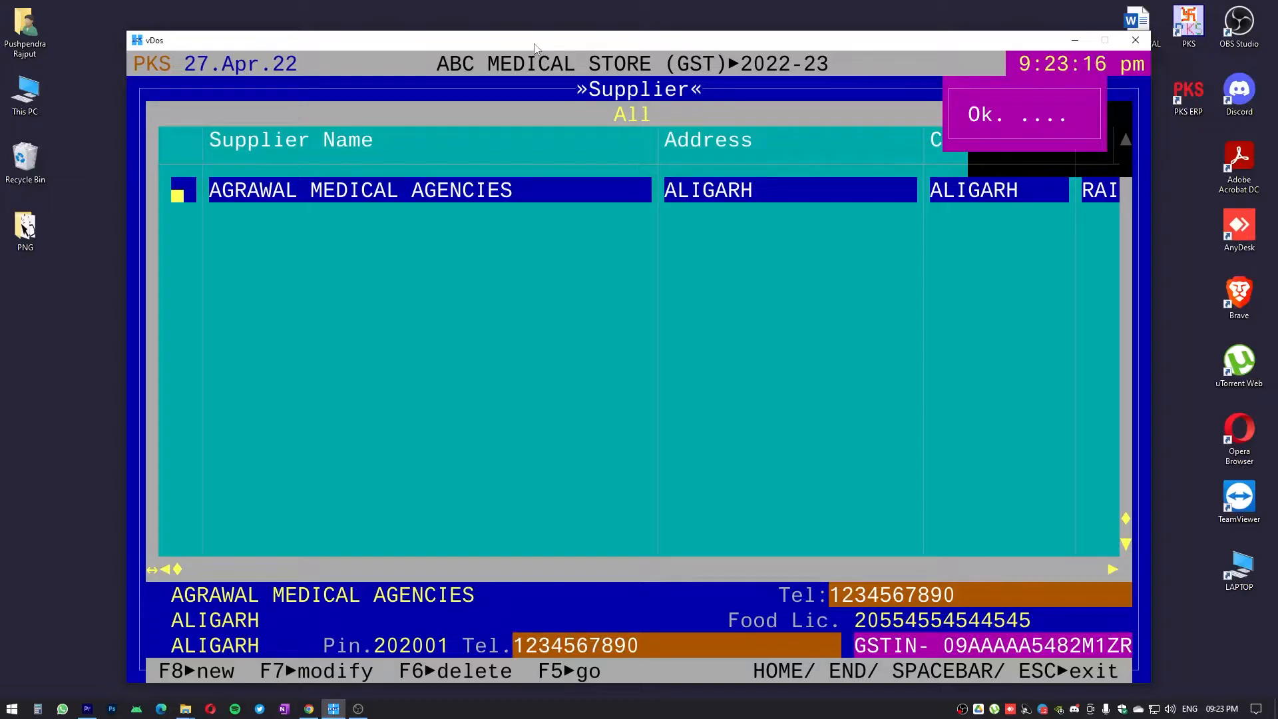
{"action": "key", "text": "F8"}
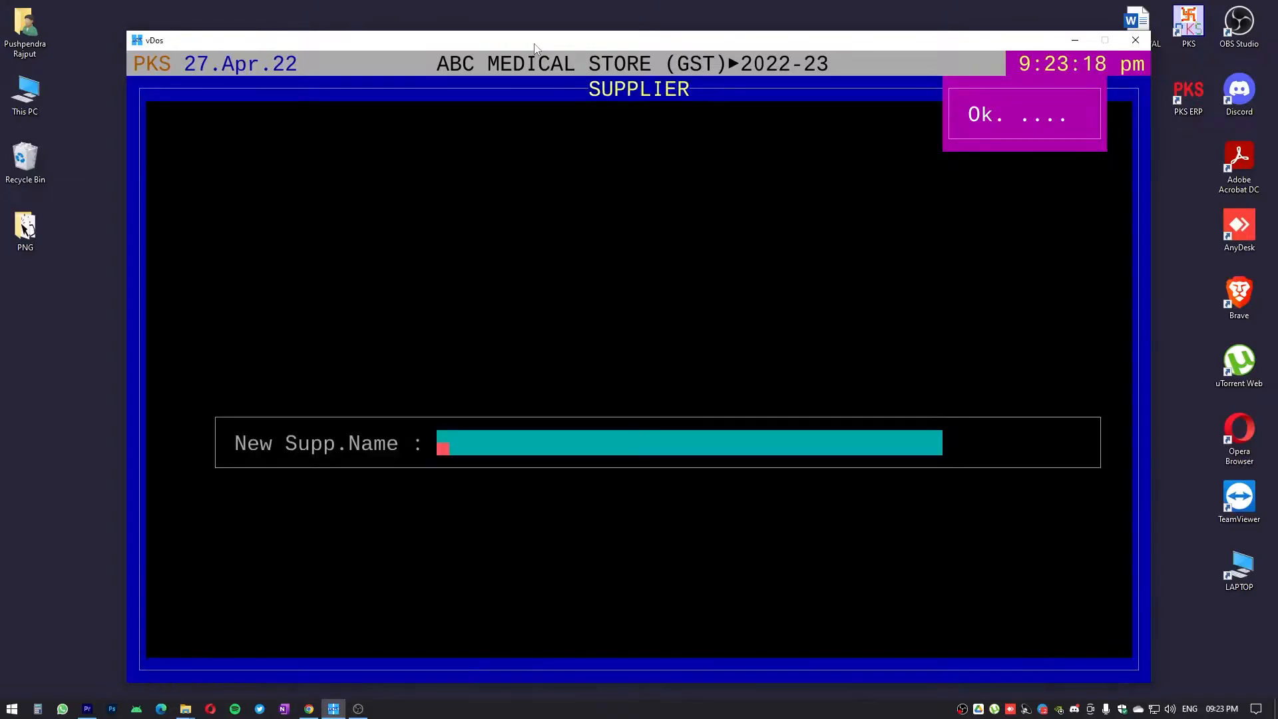
{"action": "key", "text": "Return"}
{"action": "key", "text": "Return"}
{"action": "key", "text": "Return"}
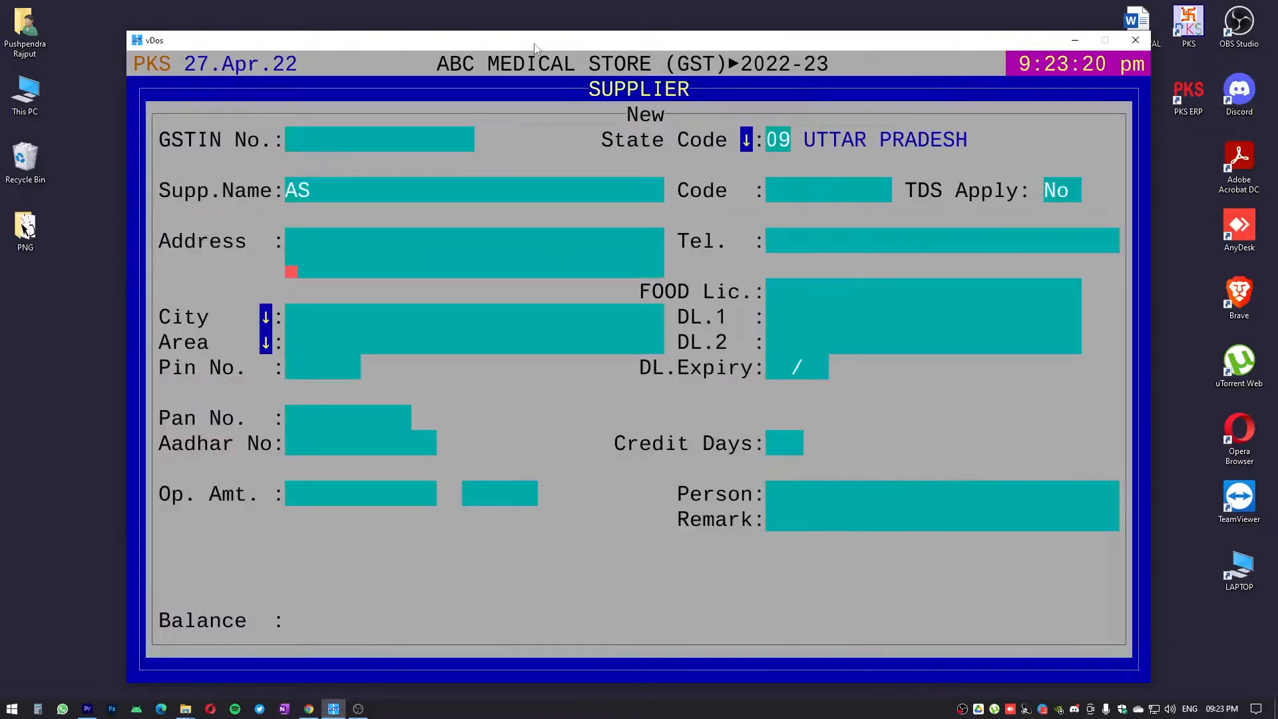
{"action": "key", "text": "Escape"}
{"action": "key", "text": "Escape"}
Leave the Supplier master and open the Customer master with all customers
{"action": "key", "text": "Down"}
{"action": "key", "text": "Down"}
{"action": "key", "text": "Down"}
{"action": "key", "text": "Down"}
{"action": "key", "text": "Down"}
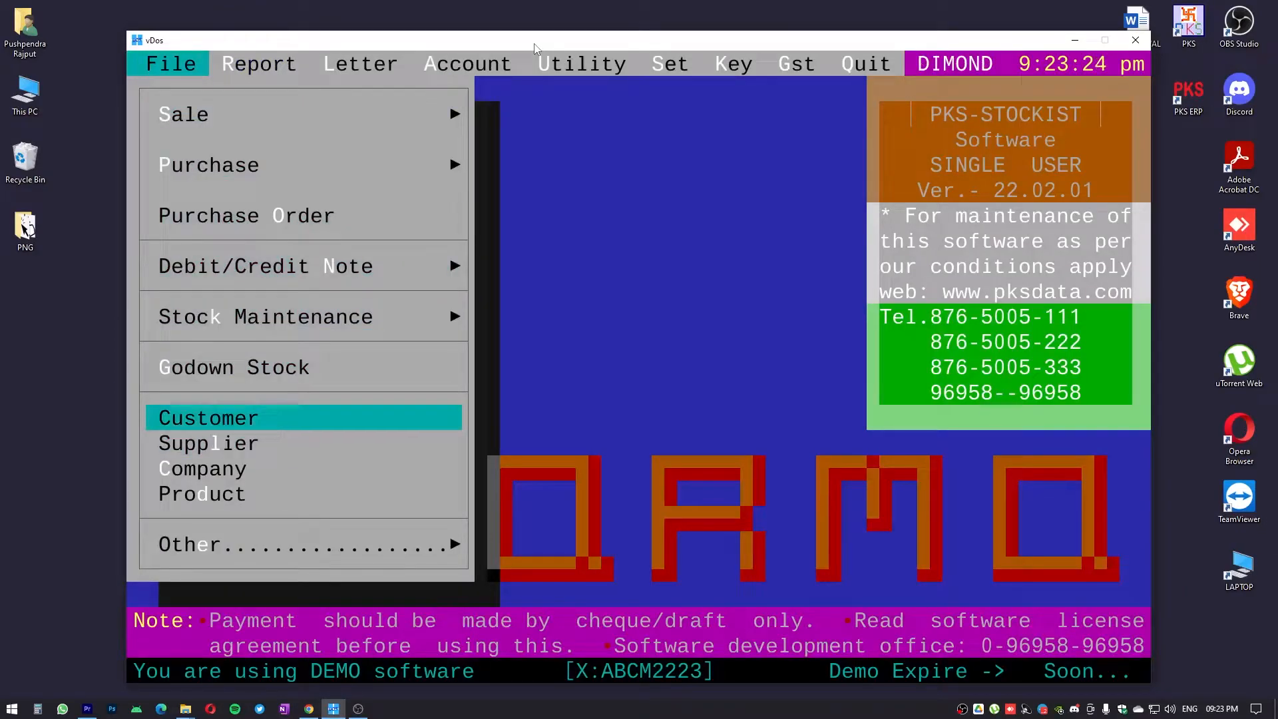
{"action": "key", "text": "Return"}
{"action": "key", "text": "Return"}
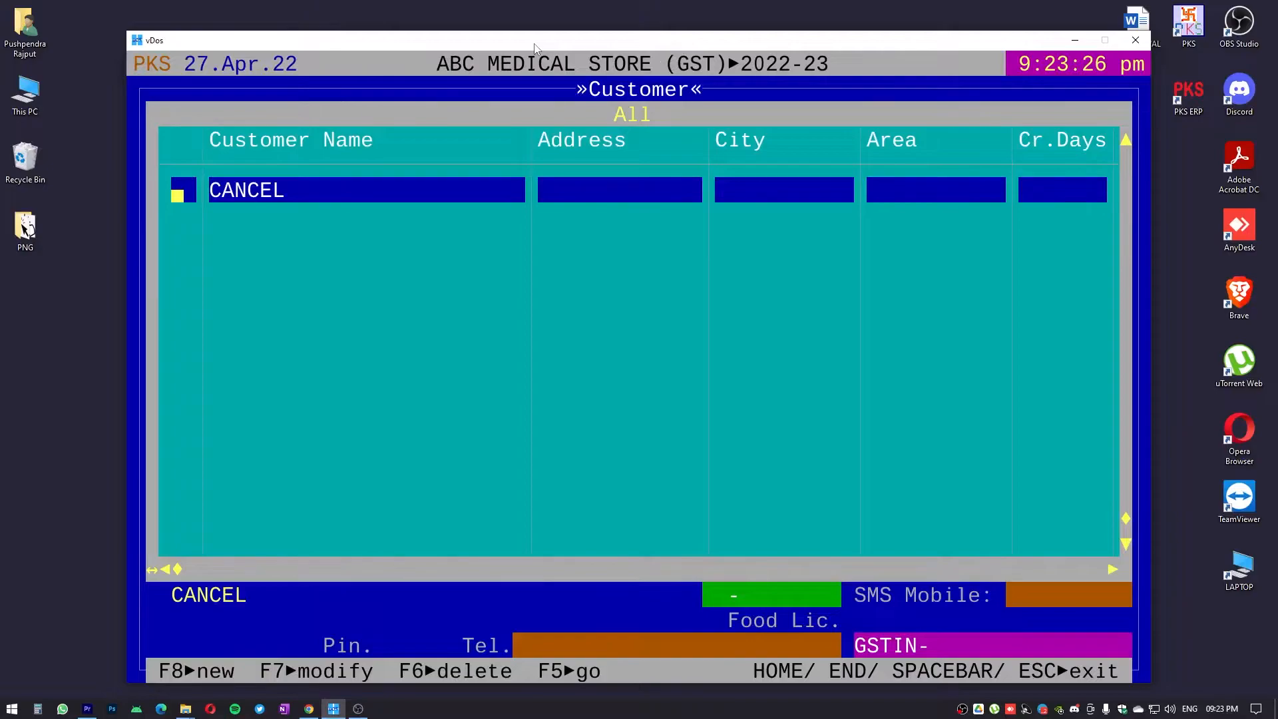
Start a new customer named ARUN MEDICAL STORE
{"action": "key", "text": "F8"}
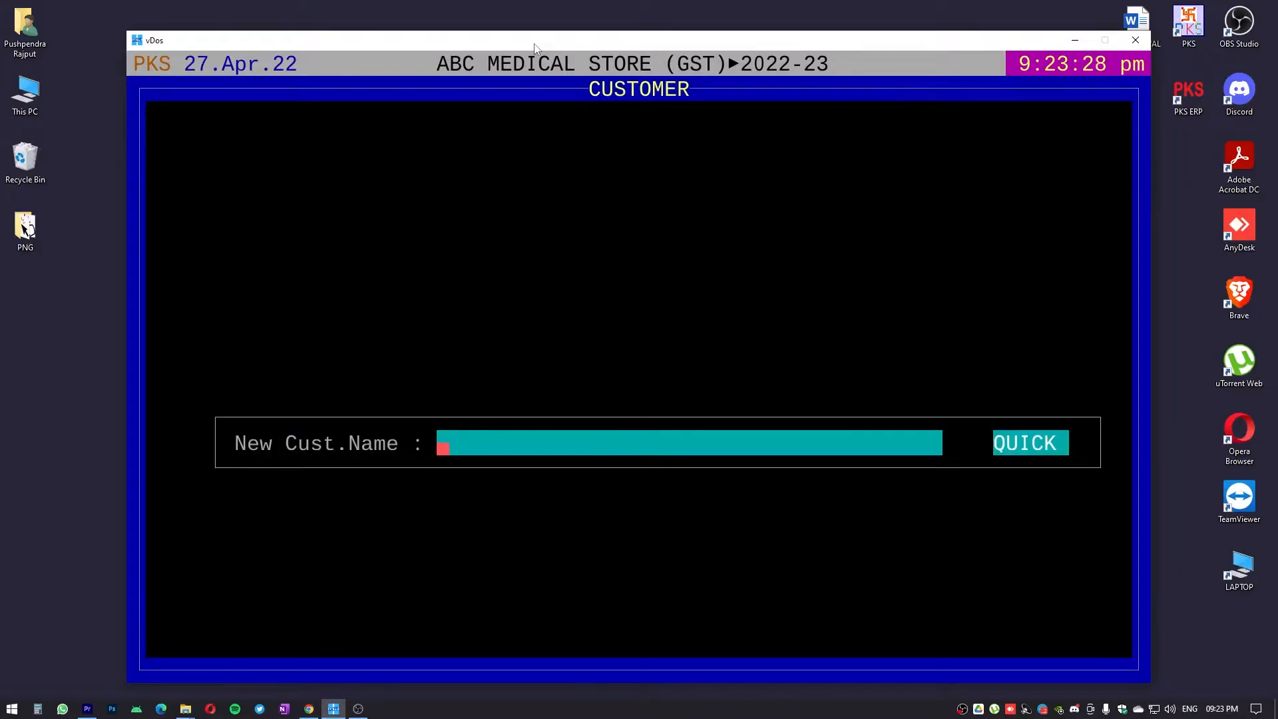
{"action": "type", "text": "XYZ"}
{"action": "key", "text": "BackSpace"}
{"action": "key", "text": "BackSpace"}
{"action": "key", "text": "BackSpace"}
{"action": "key", "text": "BackSpace"}
{"action": "type", "text": "ARUY"}
{"action": "key", "text": "BackSpace"}
{"action": "type", "text": "N MEICA"}
{"action": "key", "text": "BackSpace"}
{"action": "key", "text": "BackSpace"}
{"action": "type", "text": "D"}
{"action": "key", "text": "BackSpace"}
{"action": "key", "text": "BackSpace"}
{"action": "type", "text": "DICAL STORE"}
{"action": "key", "text": "Return"}
{"action": "key", "text": "Return"}
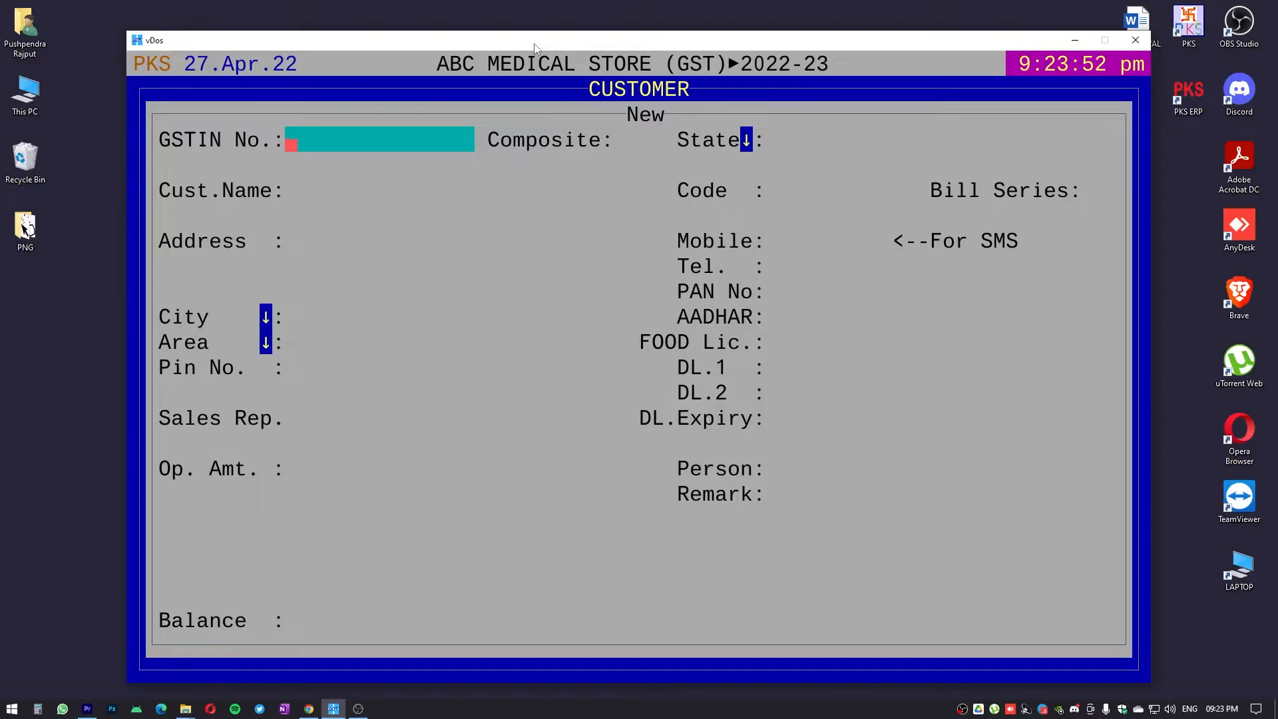
Leave the GSTIN blank and accept Composite No, state 09 UTTAR PRADESH, the default code and bill series 0
{"action": "key", "text": "Return"}
{"action": "key", "text": "Return"}
{"action": "key", "text": "Return"}
{"action": "key", "text": "Return"}
{"action": "key", "text": "Return"}
{"action": "key", "text": "Return"}
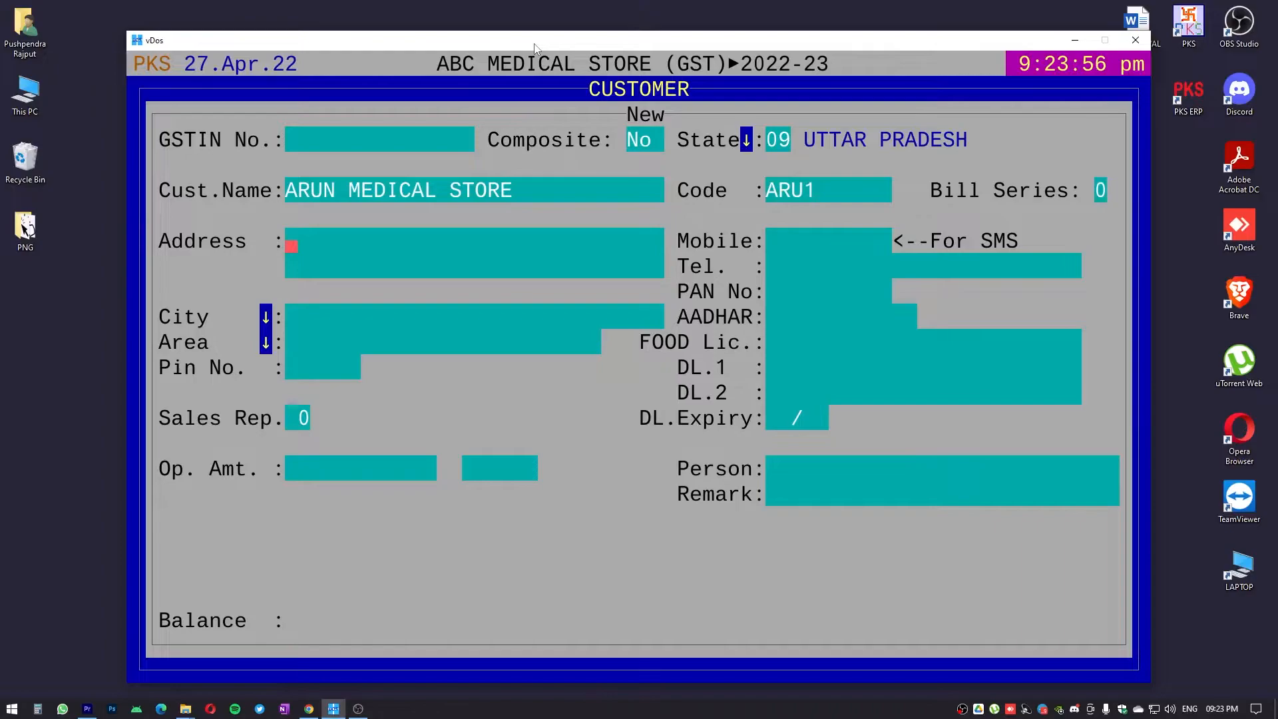
Fill in ARUN MEDICAL STORE's address, city, area and postal code
{"action": "type", "text": "ALIGARH"}
{"action": "key", "text": "Return"}
{"action": "type", "text": "ALIGARH"}
{"action": "key", "text": "Return"}
{"action": "type", "text": "ALIGARH"}
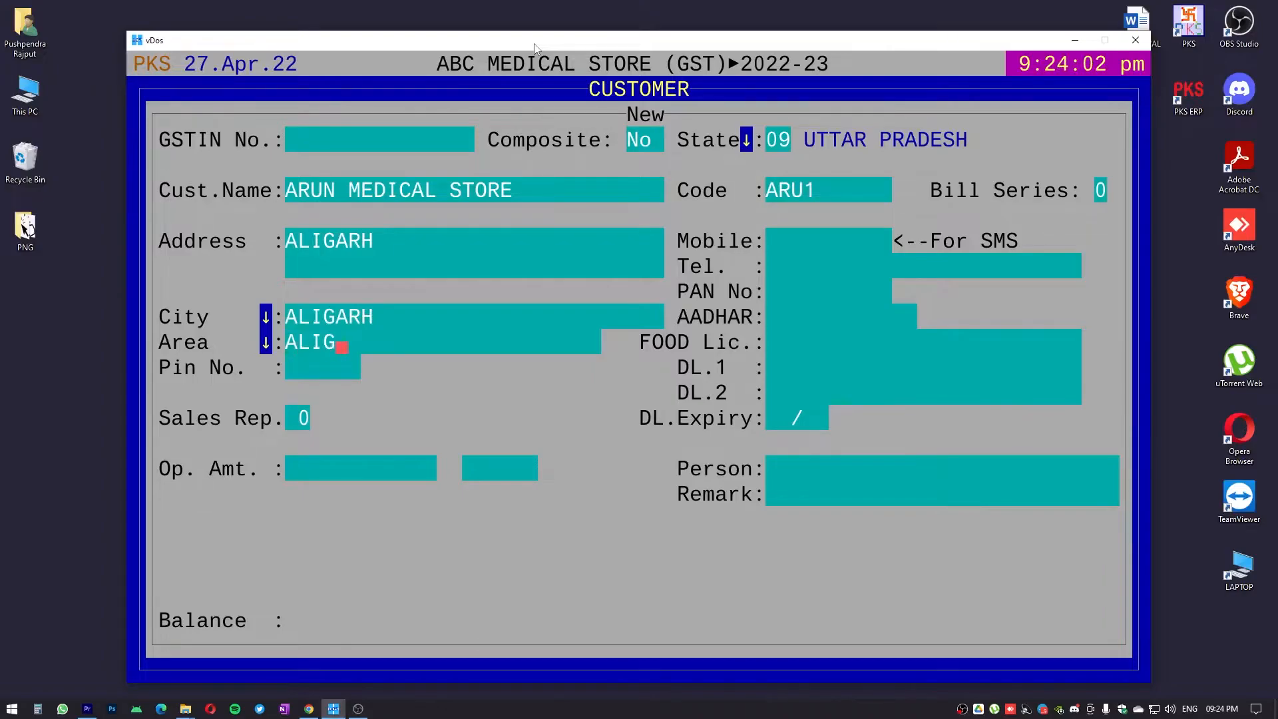
{"action": "key", "text": "Return"}
{"action": "type", "text": "202001"}
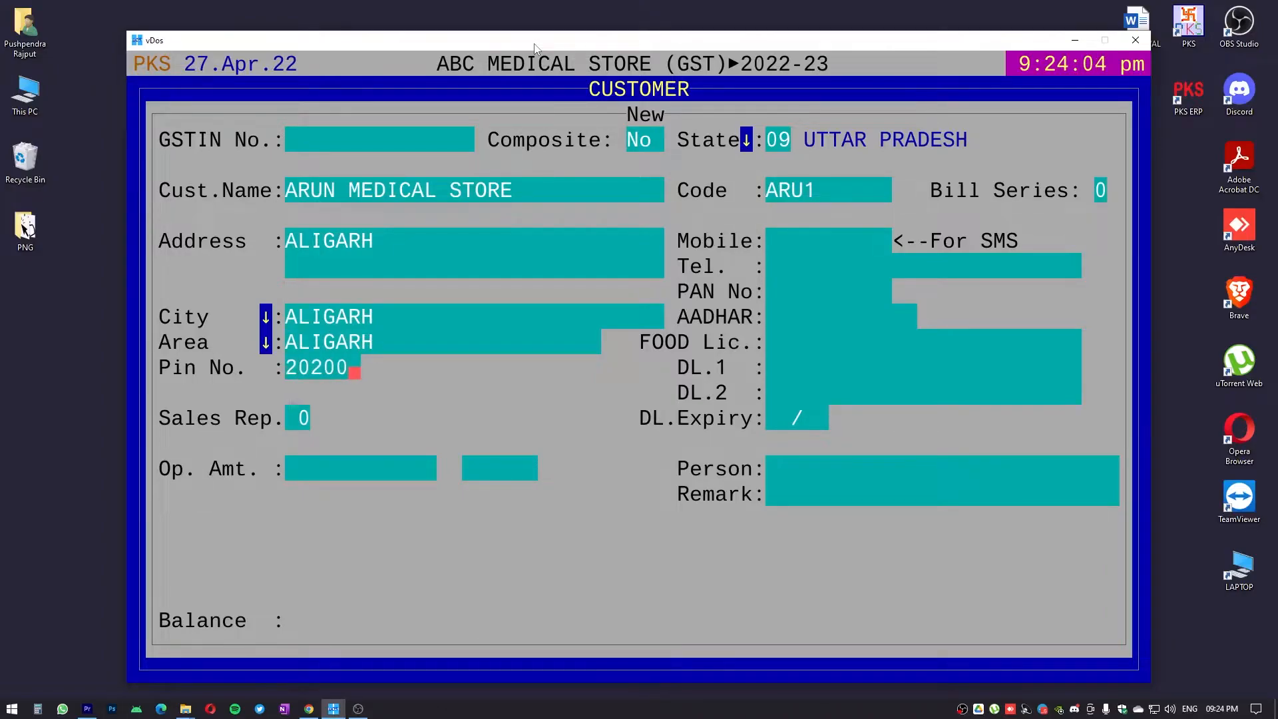
Keep sales rep 0, leave the contact, PAN, AADHAR and food licence fields empty, and enter the customer's two drug licence numbers
{"action": "key", "text": "Return"}
{"action": "key", "text": "Return"}
{"action": "key", "text": "Return"}
{"action": "key", "text": "Return"}
{"action": "key", "text": "Return"}
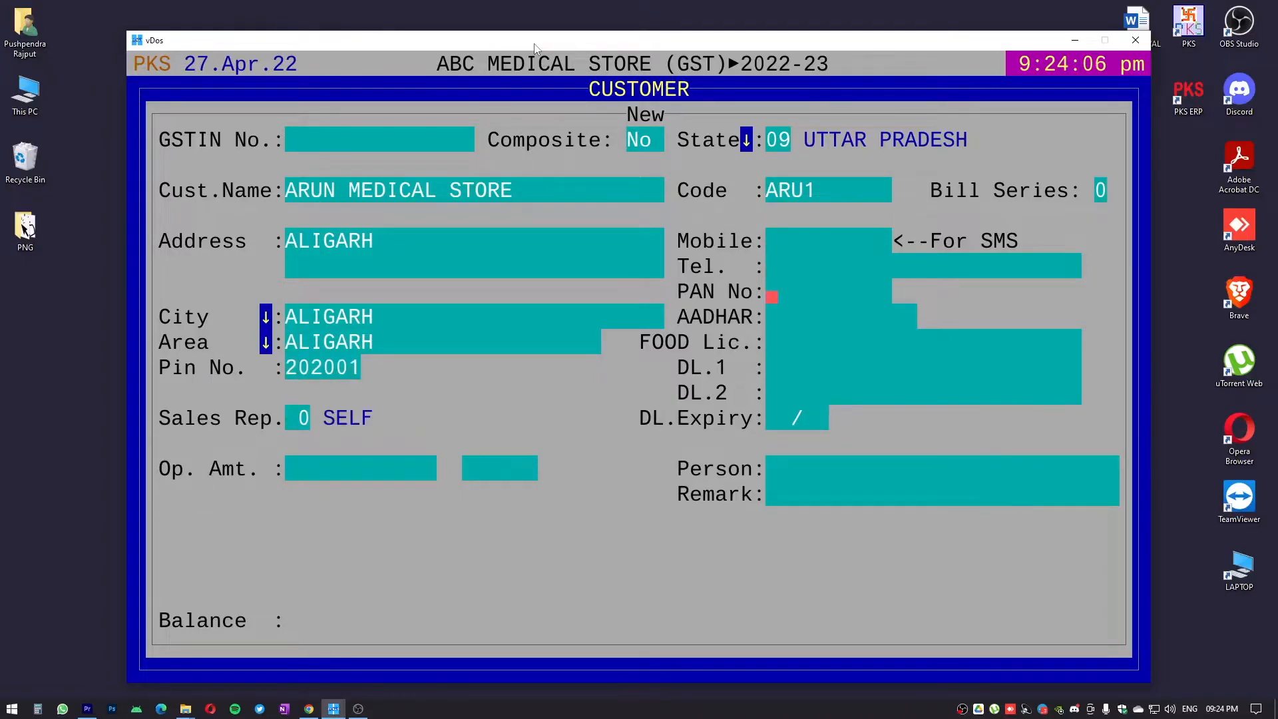
{"action": "key", "text": "Return"}
{"action": "key", "text": "Return"}
{"action": "type", "text": "20B-255"}
{"action": "key", "text": "Return"}
{"action": "type", "text": "21B-255"}
{"action": "key", "text": "Return"}
{"action": "key", "text": "Return"}
{"action": "key", "text": "Return"}
{"action": "key", "text": "Return"}
Accept the defaults in ARUN MEDICAL STORE's remaining fields and save it, exiting to the customer list
{"action": "key", "text": "Return"}
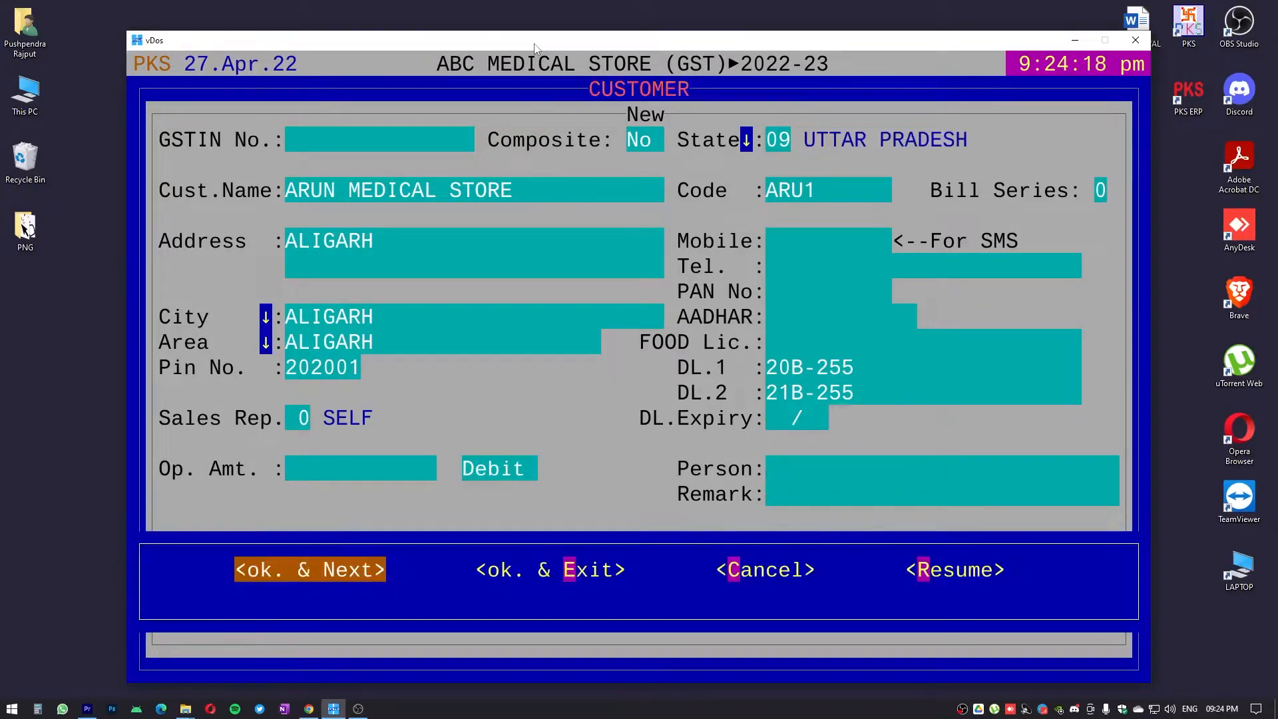
{"action": "key", "text": "Right"}
{"action": "key", "text": "Return"}
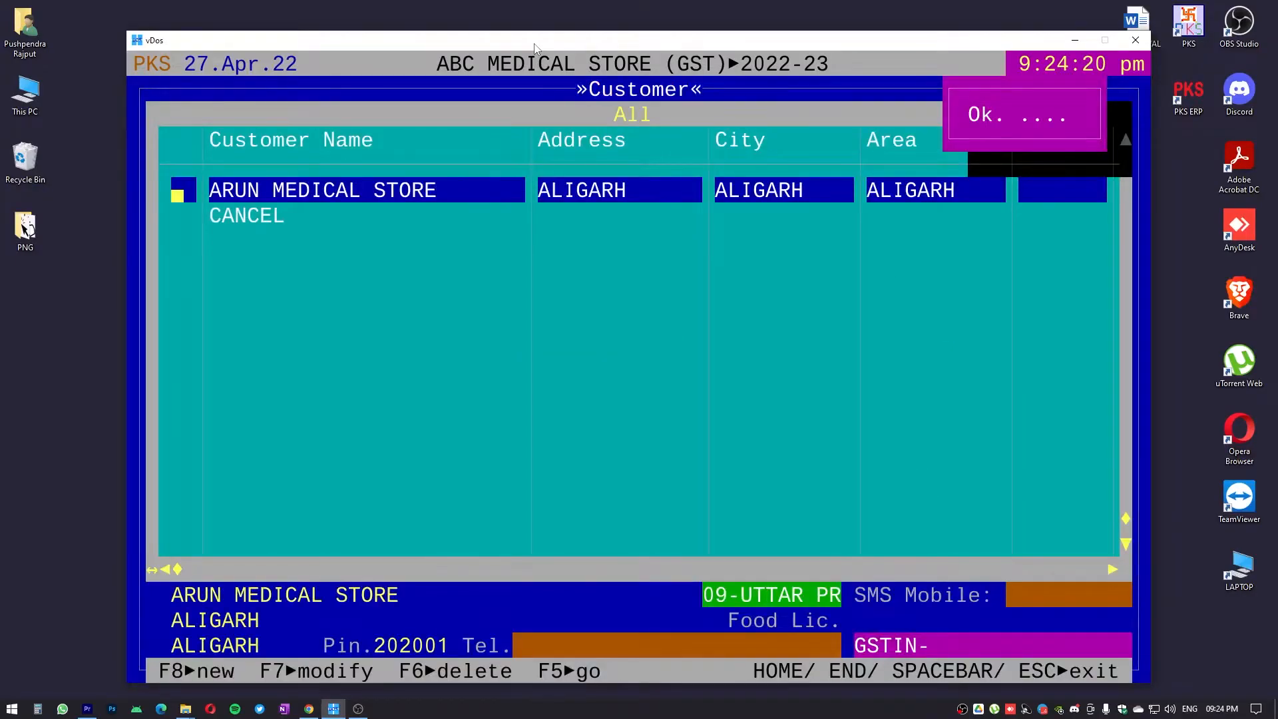
Start a new customer named KAMAL MEDICAL STORE
{"action": "key", "text": "F8"}
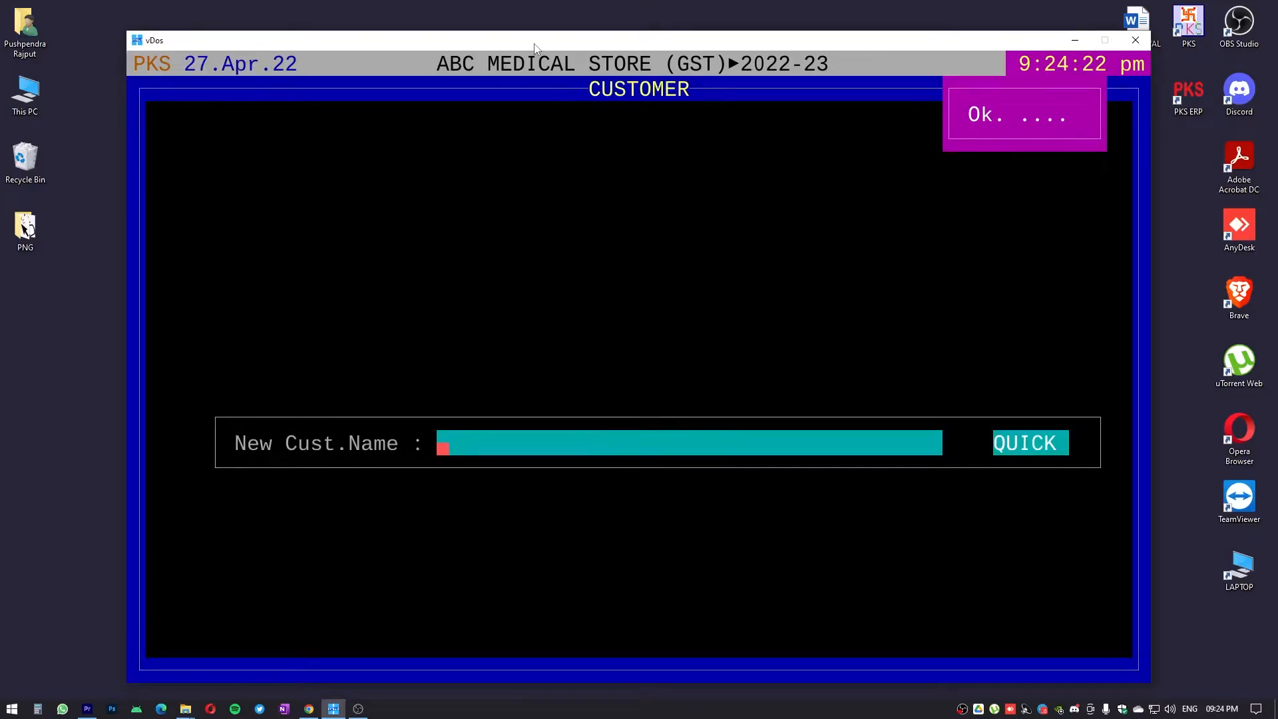
{"action": "type", "text": "KAMAL MEDICAL STOREE"}
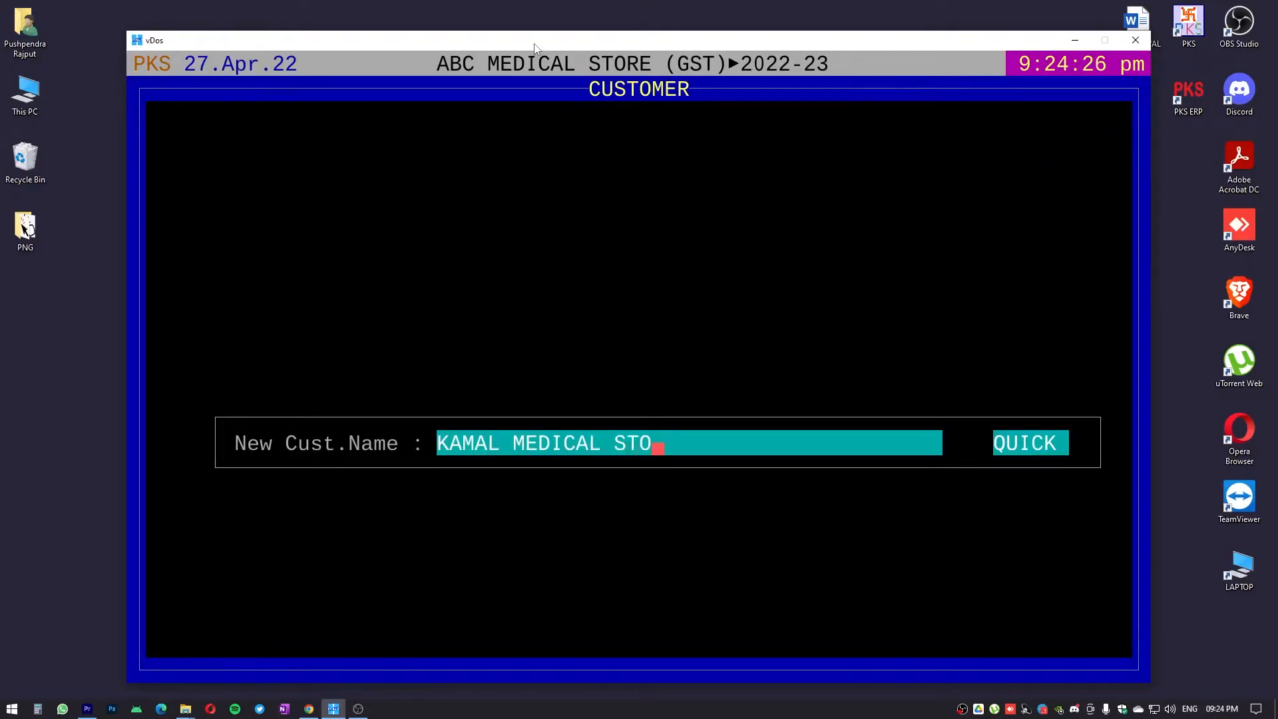
{"action": "key", "text": "Return"}
{"action": "key", "text": "Up"}
{"action": "key", "text": "Right"}
{"action": "key", "text": "Right"}
{"action": "key", "text": "Right"}
{"action": "key", "text": "Right"}
{"action": "key", "text": "Right"}
{"action": "key", "text": "Right"}
{"action": "key", "text": "Right"}
{"action": "key", "text": "Right"}
{"action": "key", "text": "Right"}
{"action": "key", "text": "Right"}
{"action": "key", "text": "Right"}
{"action": "key", "text": "Right"}
{"action": "key", "text": "Right"}
{"action": "key", "text": "Right"}
{"action": "key", "text": "Right"}
{"action": "key", "text": "Right"}
{"action": "key", "text": "Right"}
{"action": "key", "text": "Right"}
{"action": "key", "text": "Right"}
{"action": "key", "text": "Return"}
{"action": "key", "text": "Return"}
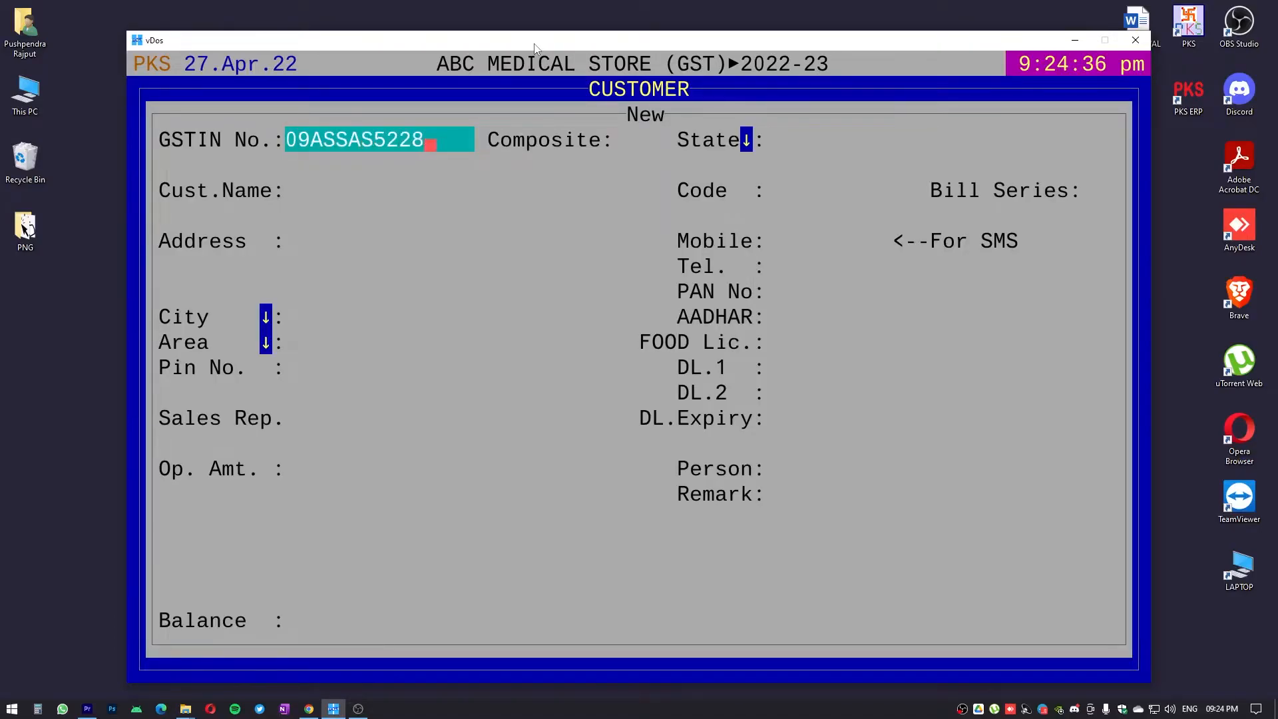
Enter KAMAL MEDICAL STORE's GSTIN number and accept Composite No, the name, the default code and bill series 0
{"action": "key", "text": "Return"}
{"action": "key", "text": "Return"}
{"action": "key", "text": "Return"}
{"action": "key", "text": "Return"}
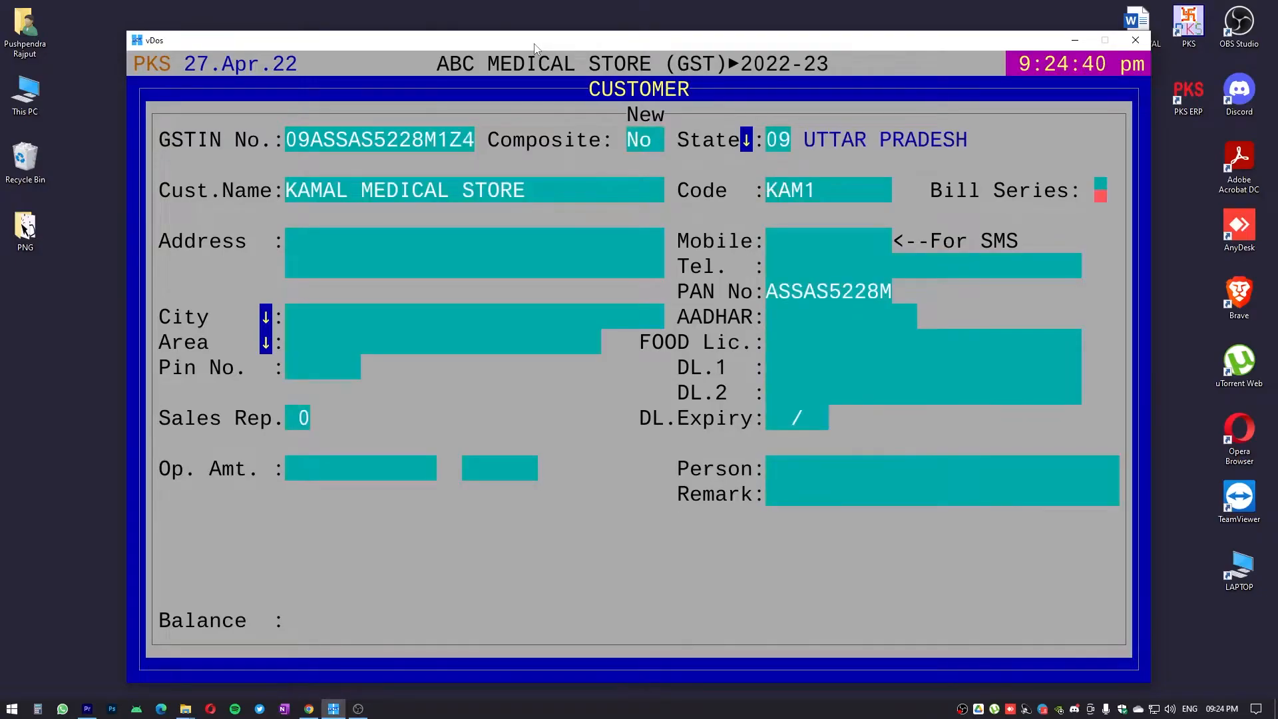
{"action": "key", "text": "Return"}
Fill in KAMAL MEDICAL STORE's address, city and area
{"action": "type", "text": "RAMGHAT ROAD"}
{"action": "key", "text": "Return"}
{"action": "key", "text": "Return"}
{"action": "type", "text": "ALIGARH"}
{"action": "key", "text": "Return"}
{"action": "type", "text": "ALIGARH"}
Enter KAMAL MEDICAL STORE's postal code and keep the default sales rep 0
{"action": "key", "text": "Return"}
{"action": "type", "text": "320"}
{"action": "key", "text": "BackSpace"}
{"action": "key", "text": "BackSpace"}
{"action": "key", "text": "BackSpace"}
{"action": "type", "text": "202001"}
{"action": "key", "text": "Return"}
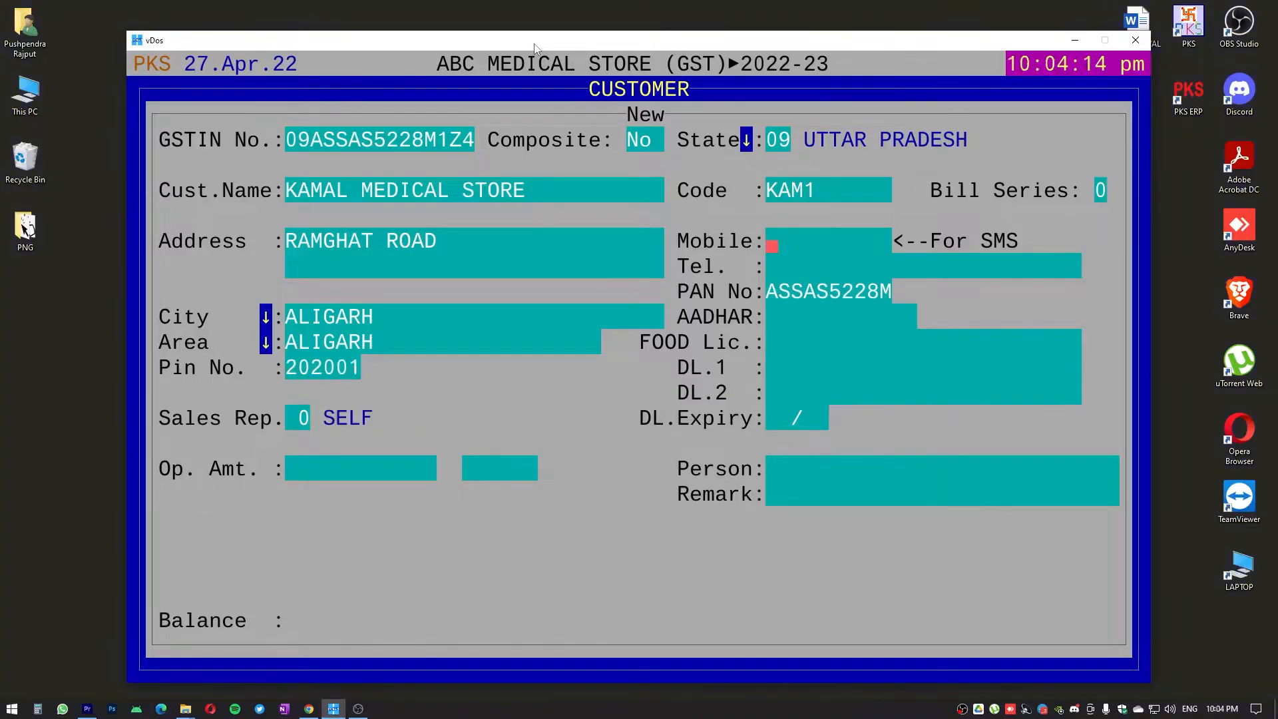
Leave KAMAL MEDICAL STORE's remaining fields at their defaults and save it, continuing to the next new customer
{"action": "key", "text": "Return"}
{"action": "key", "text": "Return"}
{"action": "key", "text": "Return"}
{"action": "key", "text": "Return"}
{"action": "key", "text": "Return"}
{"action": "key", "text": "Return"}
{"action": "key", "text": "Return"}
{"action": "key", "text": "Return"}
{"action": "key", "text": "Return"}
{"action": "key", "text": "Return"}
{"action": "key", "text": "Return"}
{"action": "key", "text": "Return"}
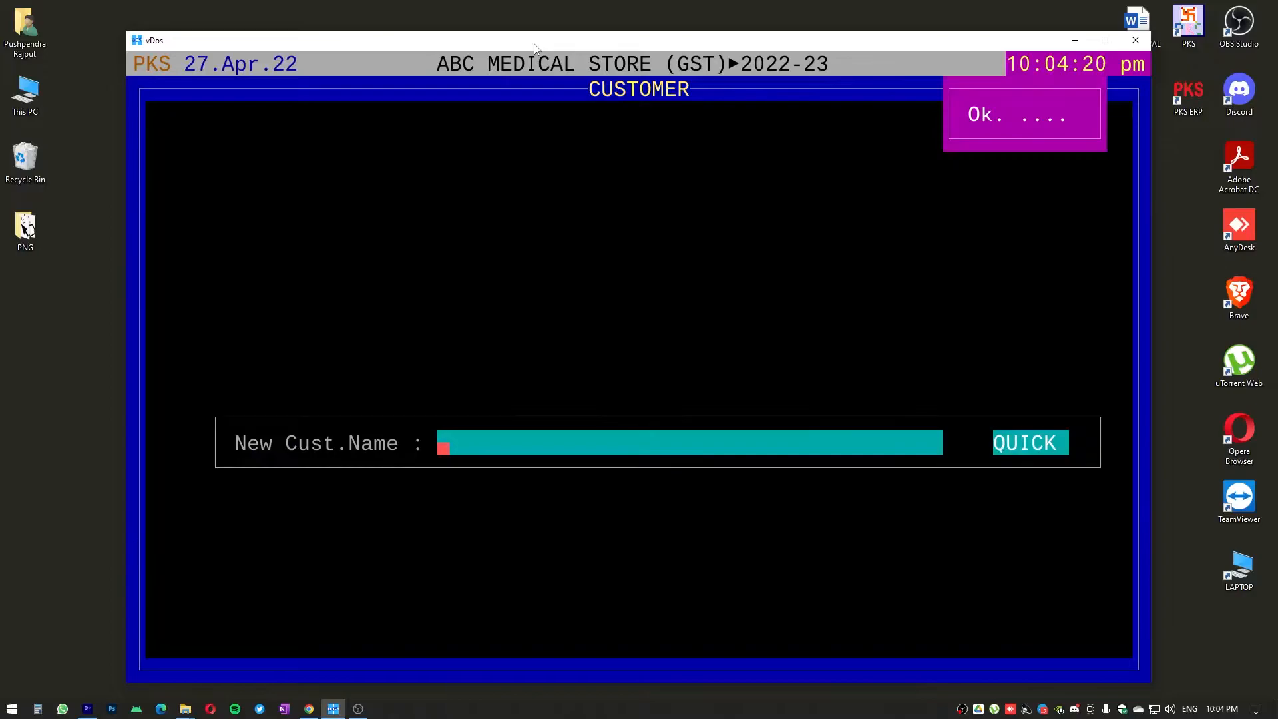
Cancel the blank new customer entry, go to the start of the customer list and leave the Customer master
{"action": "key", "text": "Escape"}
{"action": "key", "text": "Home"}
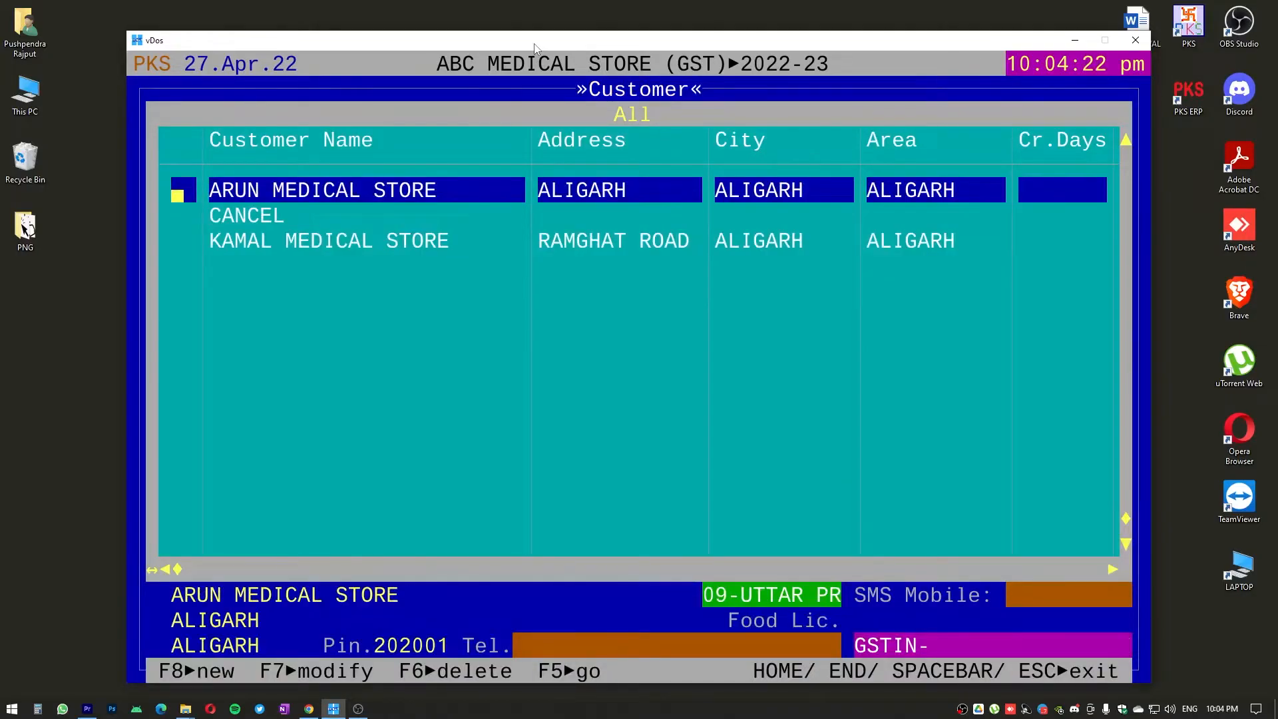
{"action": "key", "text": "Escape"}
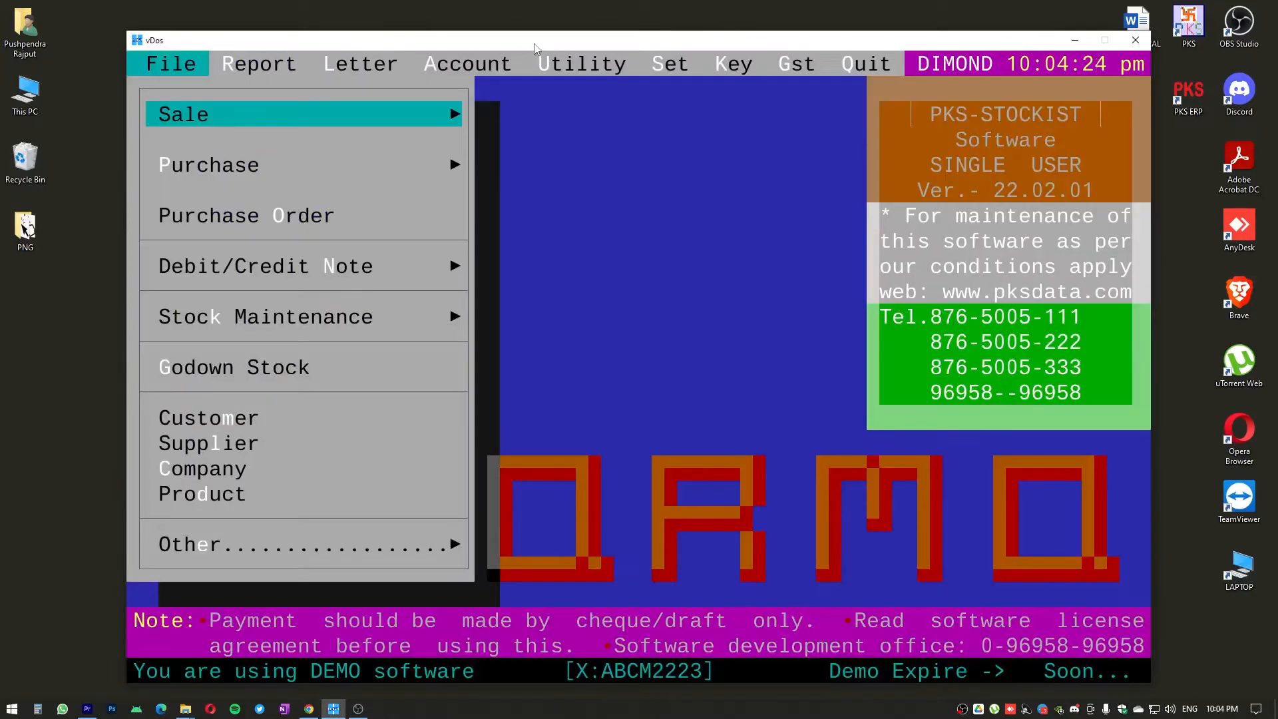
Open the Purchase Bill list
{"action": "key", "text": "Down"}
{"action": "key", "text": "Down"}
{"action": "key", "text": "Down"}
{"action": "key", "text": "Down"}
{"action": "key", "text": "Down"}
{"action": "key", "text": "Down"}
{"action": "key", "text": "Down"}
{"action": "key", "text": "Down"}
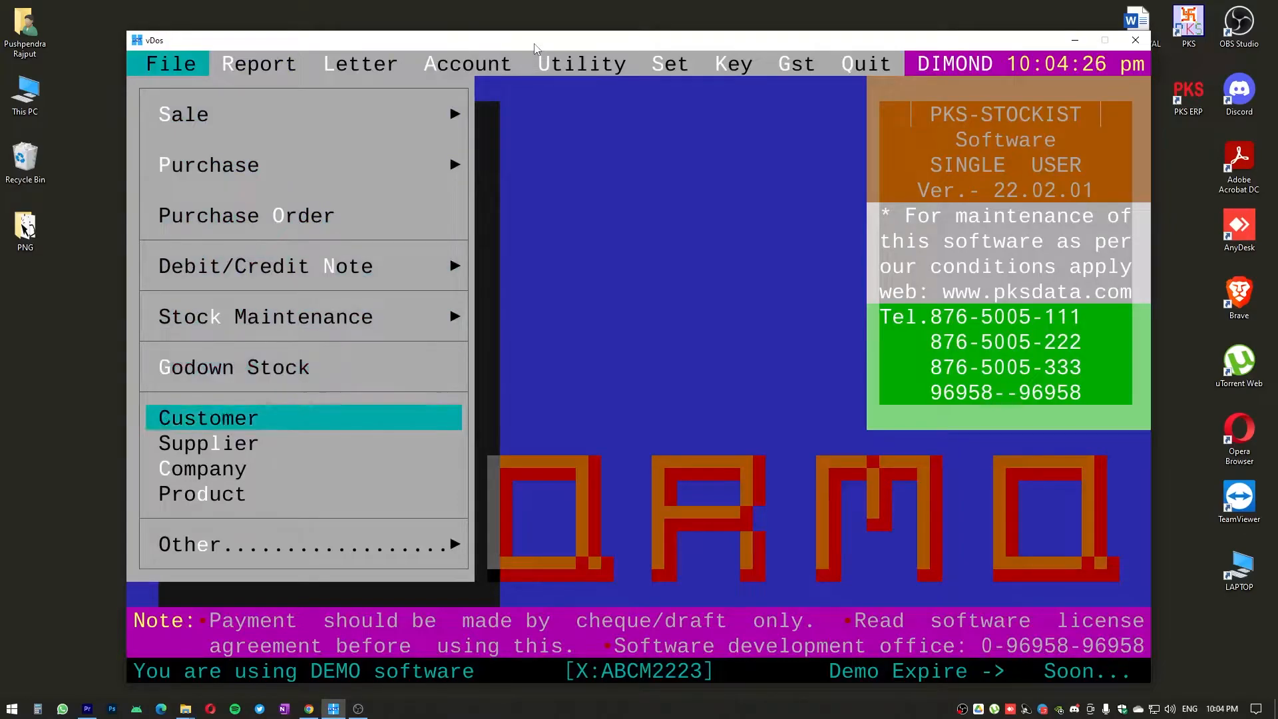
{"action": "key", "text": "Down"}
{"action": "key", "text": "Up"}
{"action": "key", "text": "Up"}
{"action": "key", "text": "Up"}
{"action": "key", "text": "Up"}
{"action": "key", "text": "Up"}
{"action": "key", "text": "Up"}
{"action": "key", "text": "Up"}
{"action": "key", "text": "Up"}
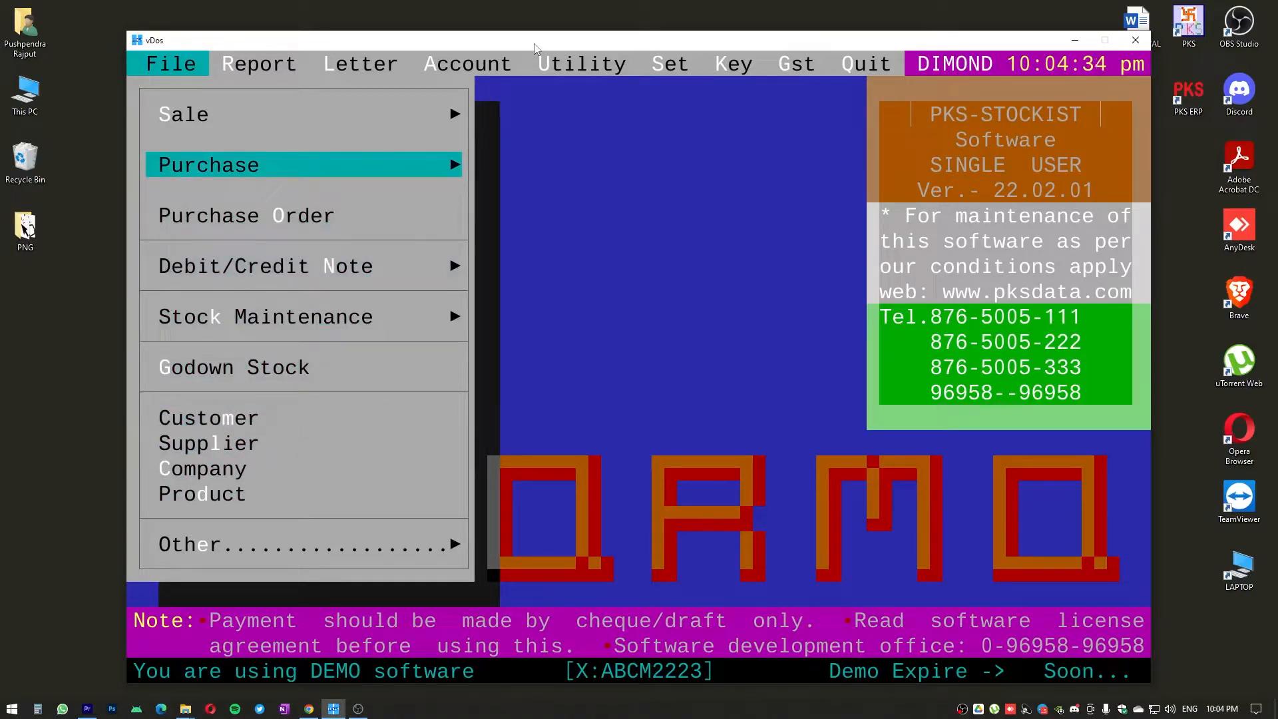
{"action": "key", "text": "Return"}
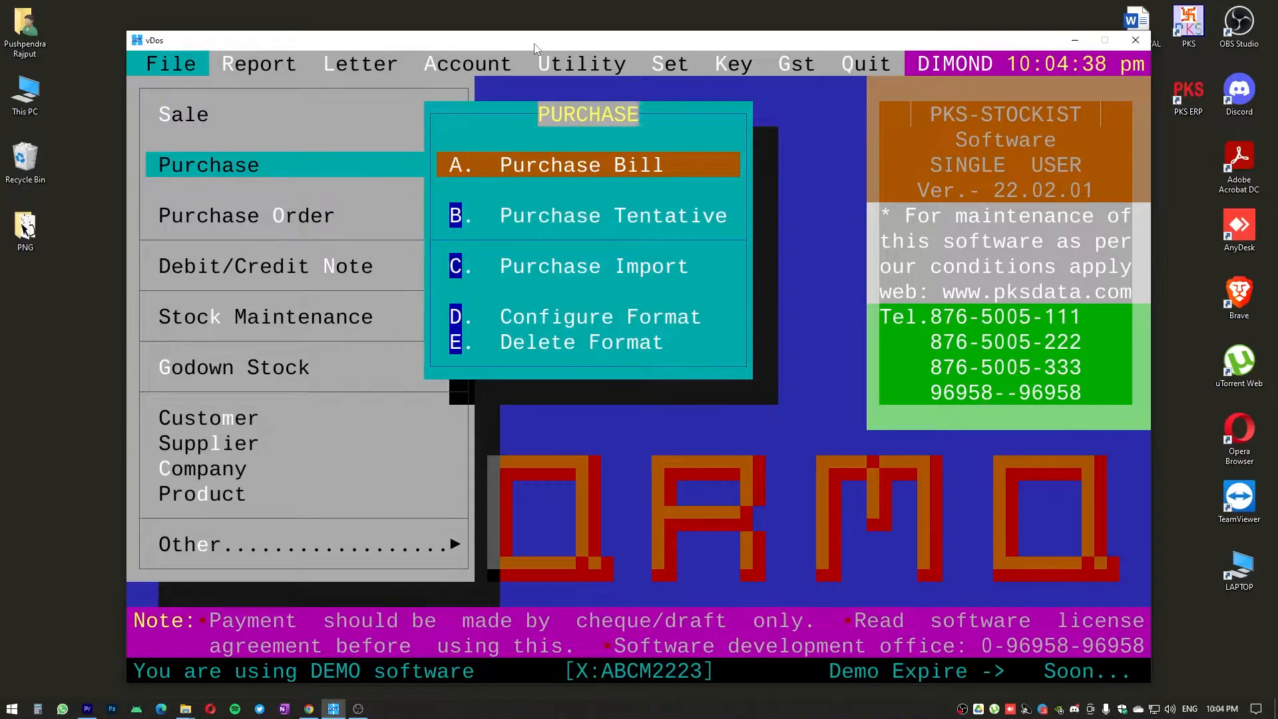
{"action": "key", "text": "Return"}
{"action": "key", "text": "Return"}
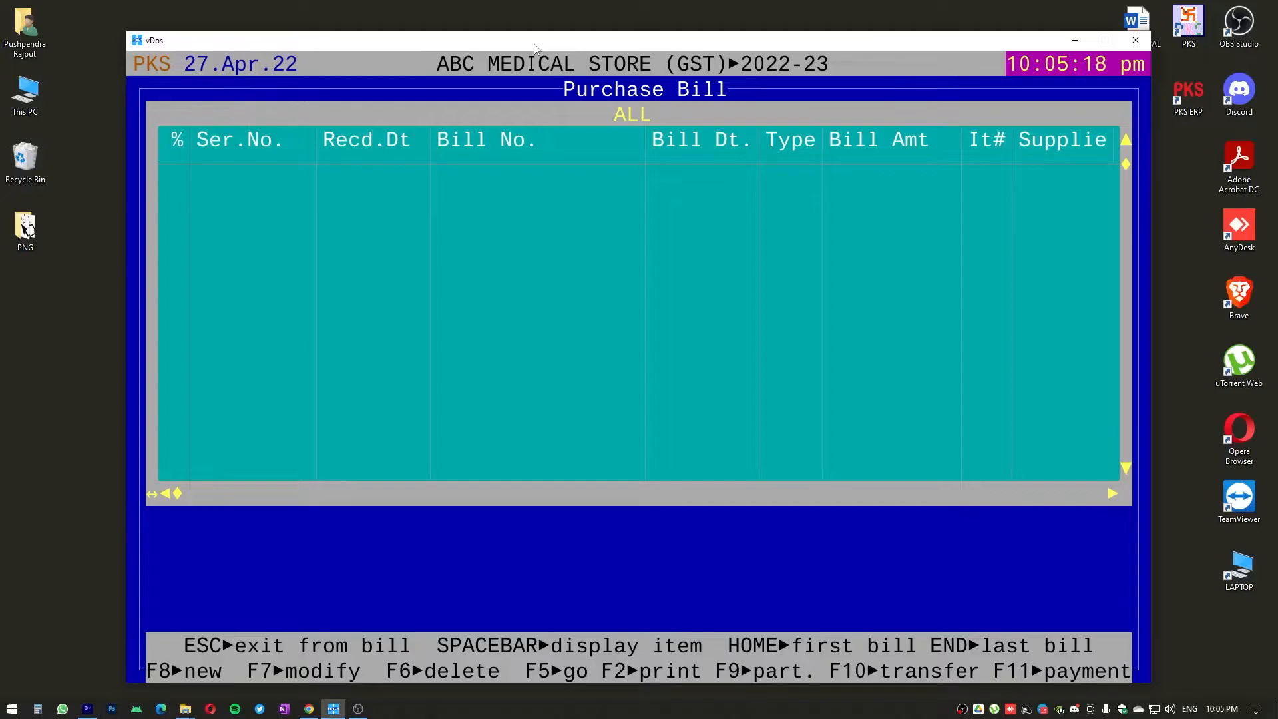
Start a new purchase bill from AGRAWAL MEDICAL AGENCIES with GST invoice type T- Registered Supply (Tax Invoice)
{"action": "key", "text": "F8"}
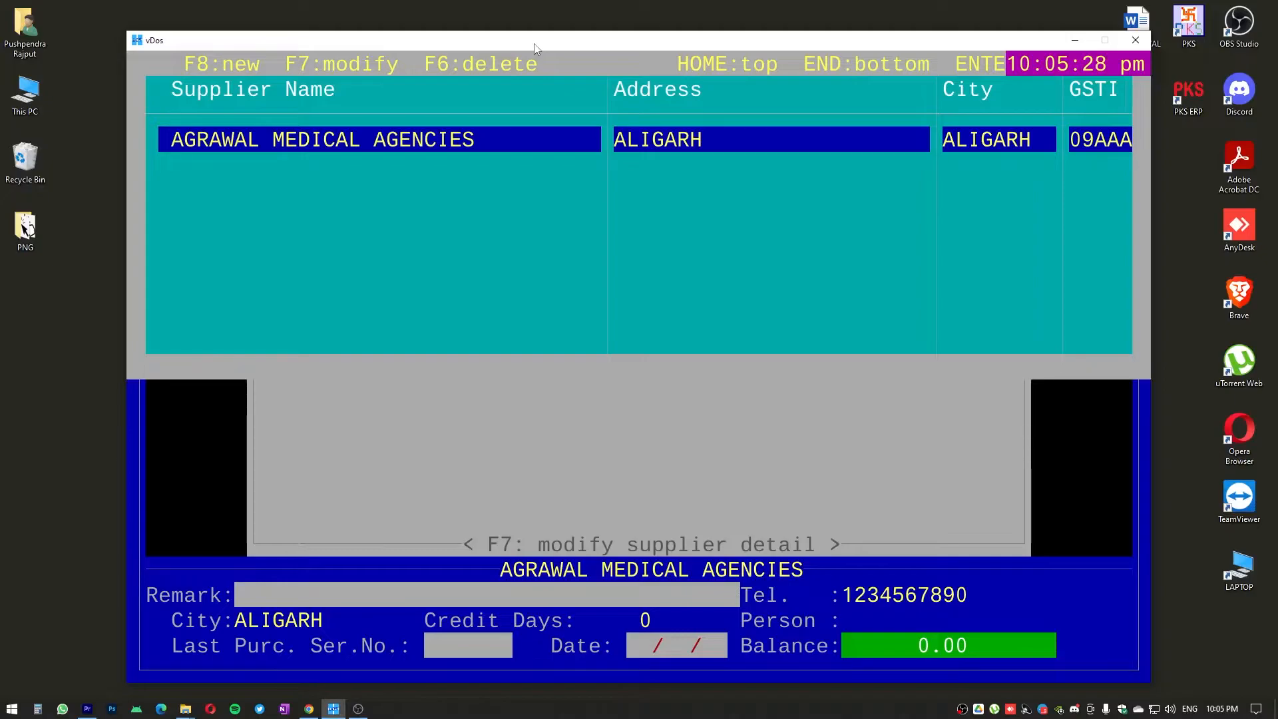
{"action": "key", "text": "Return"}
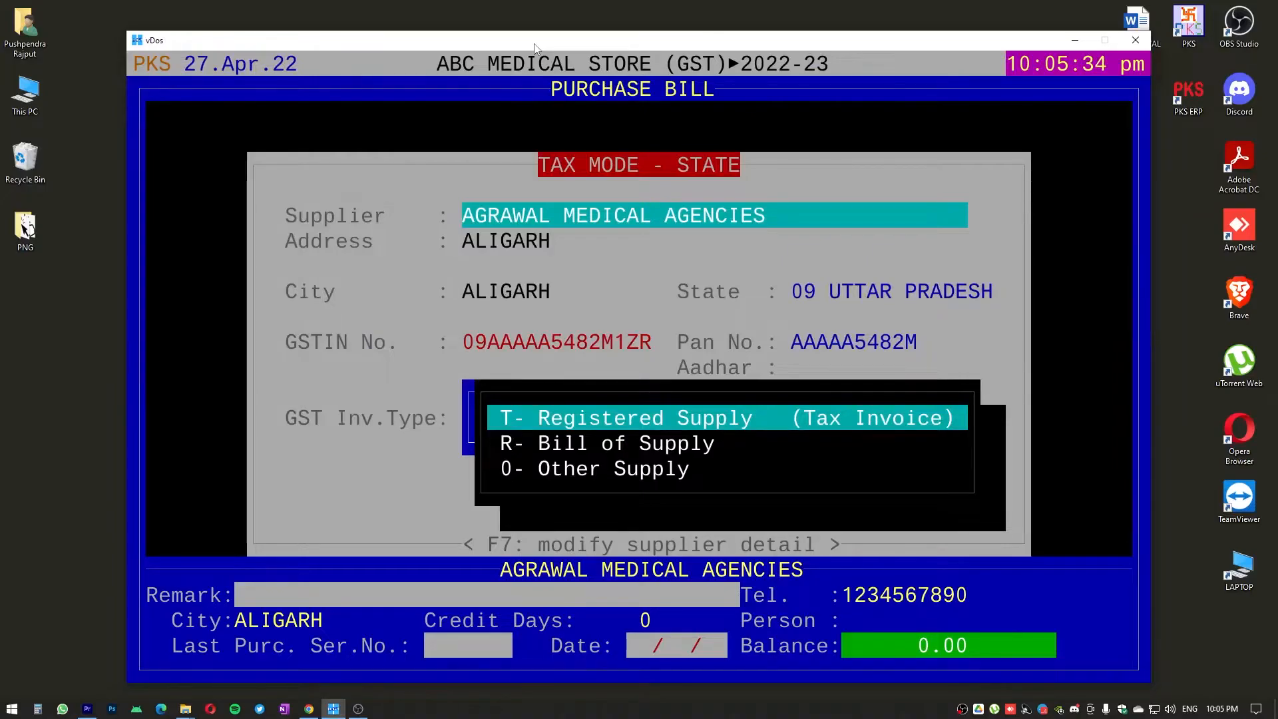
{"action": "key", "text": "Down"}
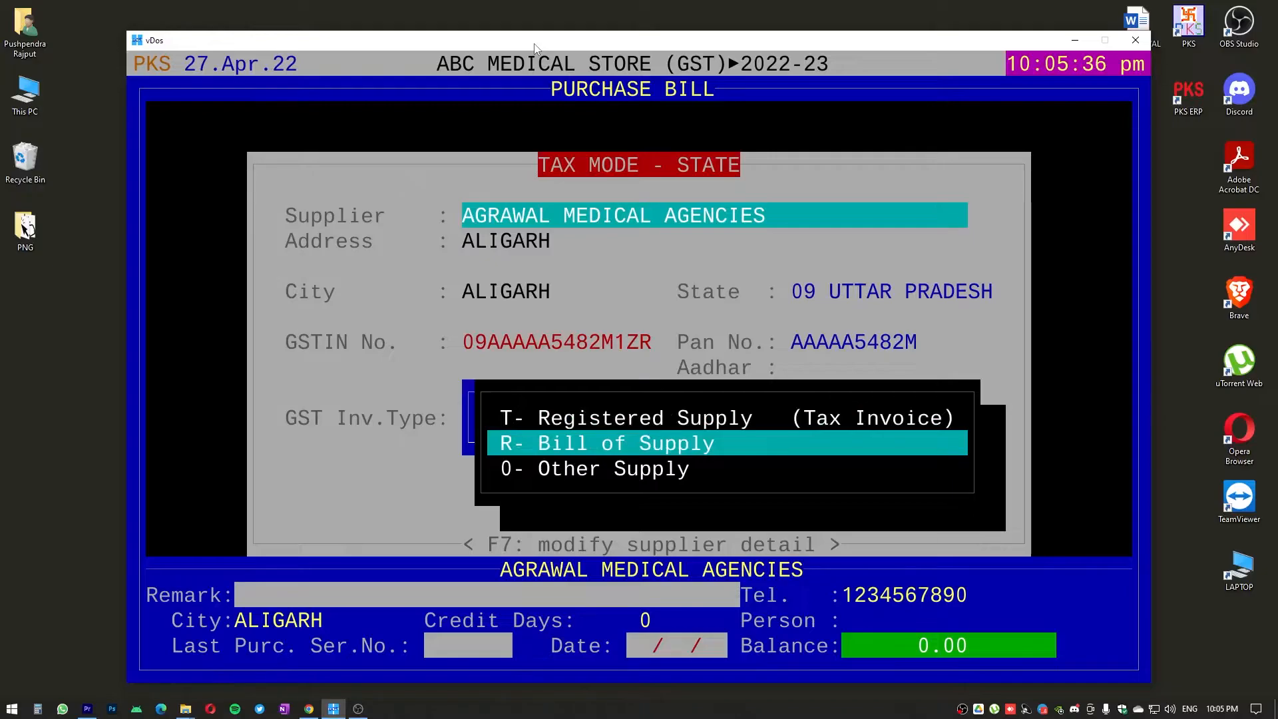
{"action": "key", "text": "Down"}
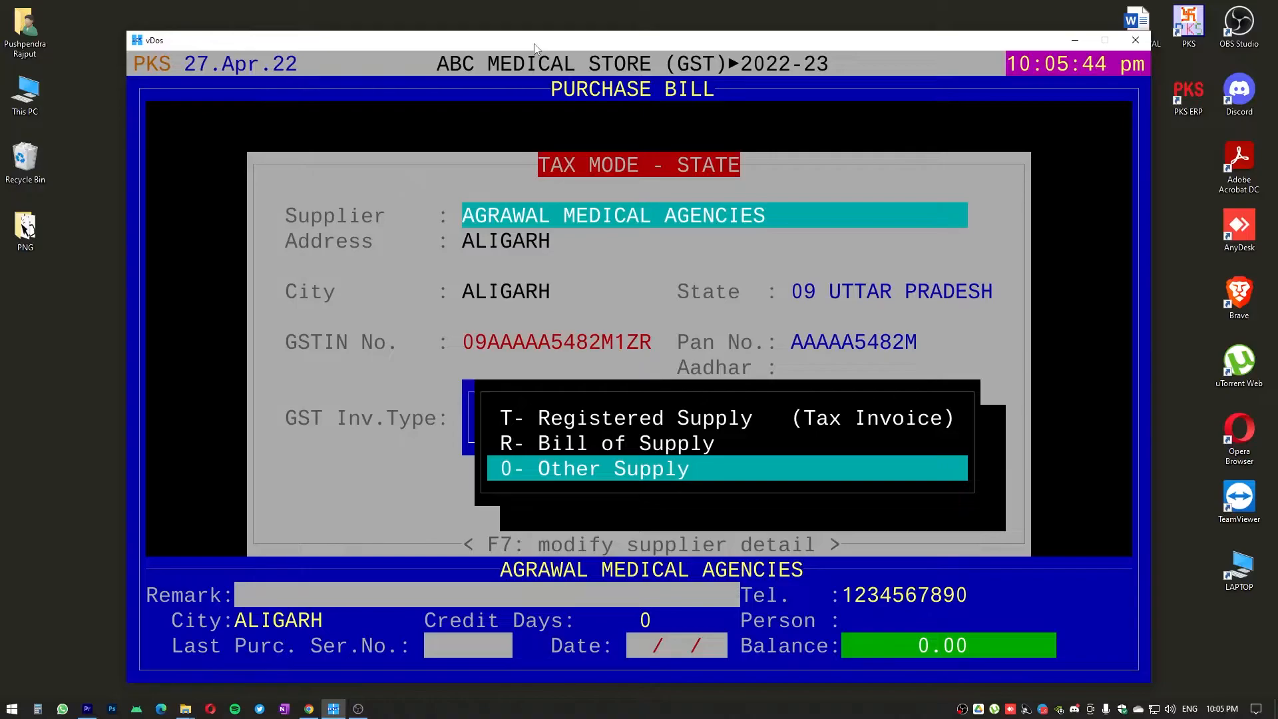
{"action": "key", "text": "Down"}
{"action": "key", "text": "Return"}
Set the purchase bill's payment type to CASH and continue to the bill header
{"action": "key", "text": "space"}
{"action": "key", "text": "space"}
{"action": "key", "text": "space"}
{"action": "key", "text": "space"}
{"action": "key", "text": "space"}
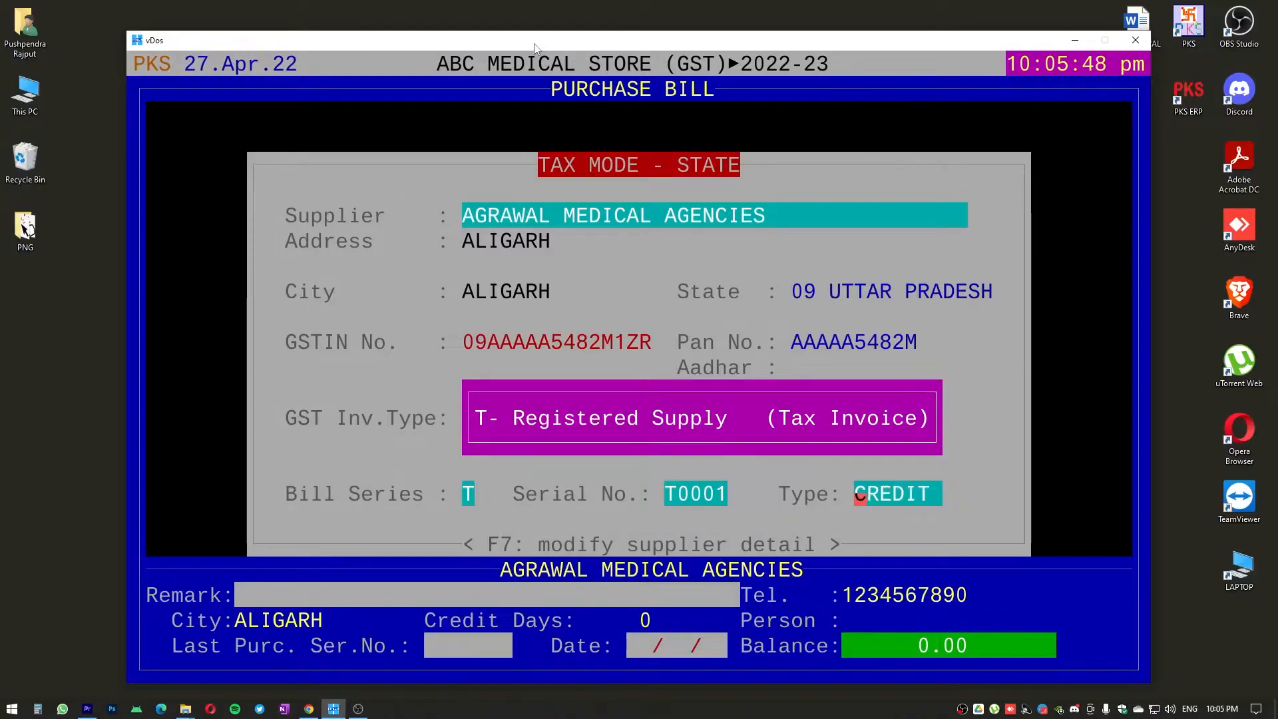
{"action": "key", "text": "space"}
{"action": "key", "text": "space"}
{"action": "key", "text": "space"}
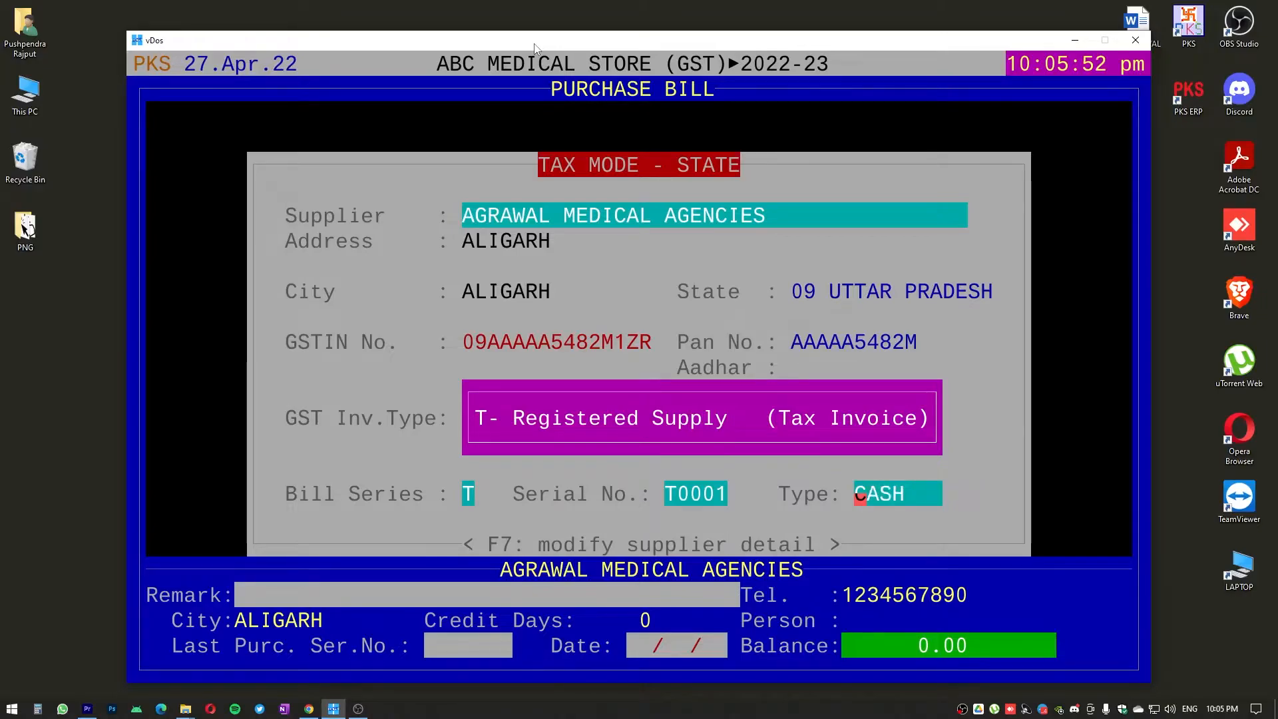
{"action": "key", "text": "Return"}
Enter bill number T000025 and keep AGRAWAL MEDICAL AGENCIES as the supplier with its existing details
{"action": "type", "text": "T"}
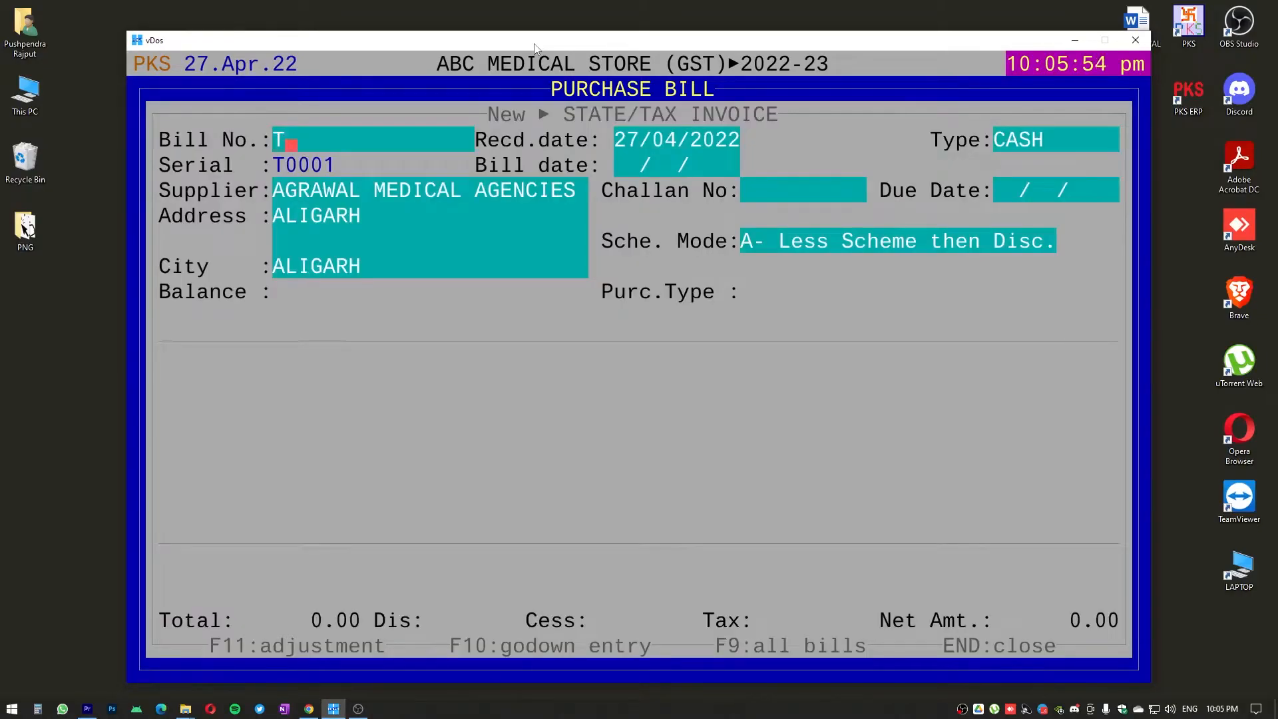
{"action": "type", "text": "000025"}
{"action": "key", "text": "Return"}
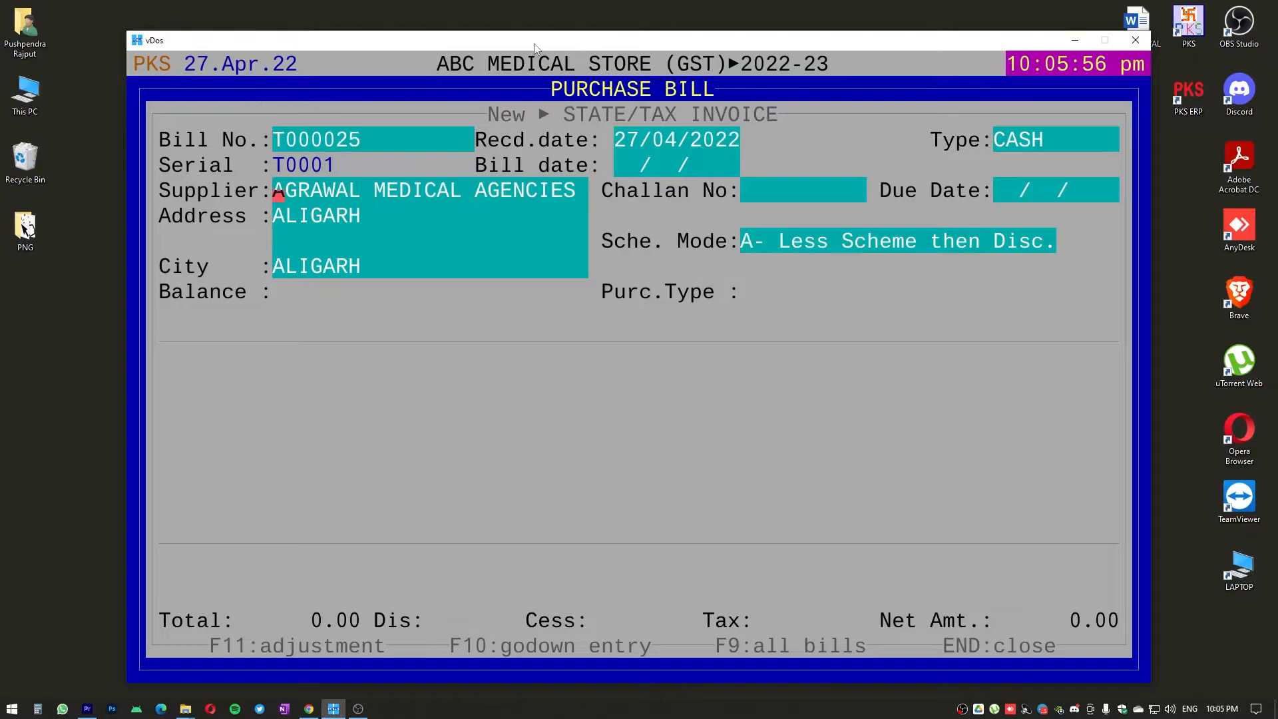
{"action": "key", "text": "Return"}
{"action": "key", "text": "Return"}
{"action": "key", "text": "Return"}
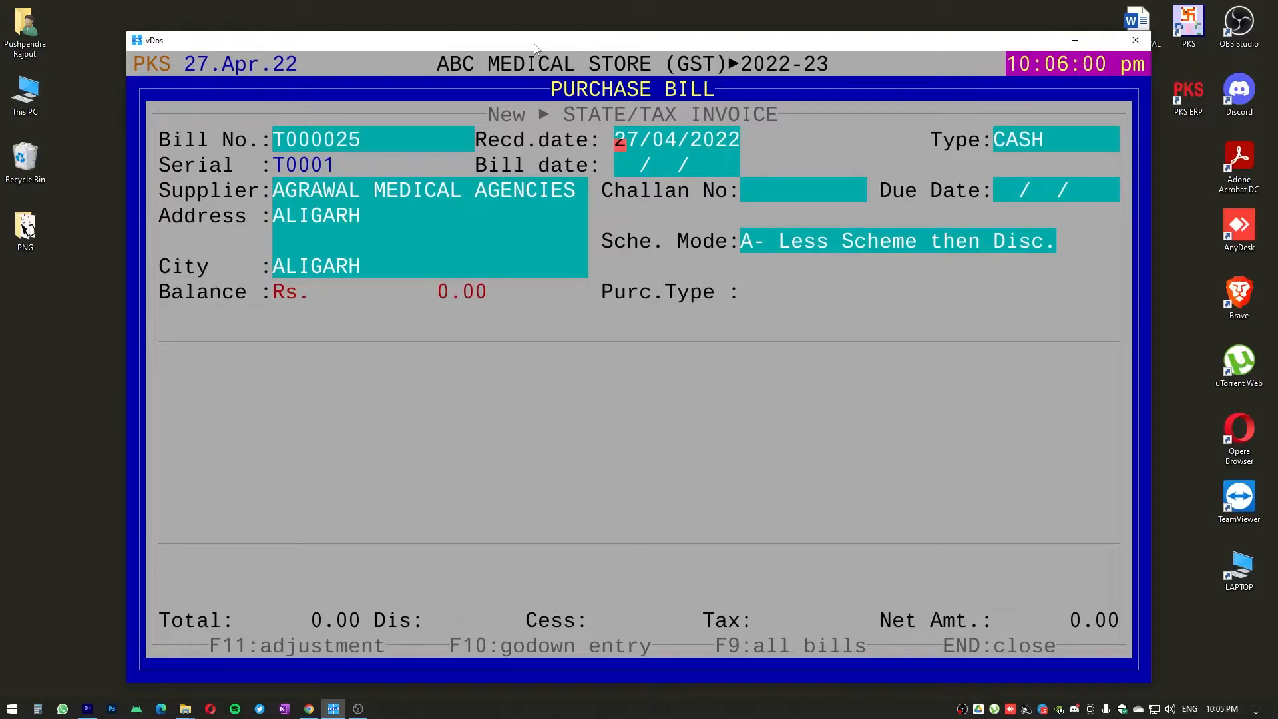
Set the received date to 25/04/2022 and the bill date to 23/04/2022
{"action": "type", "text": "25"}
{"action": "key", "text": "Return"}
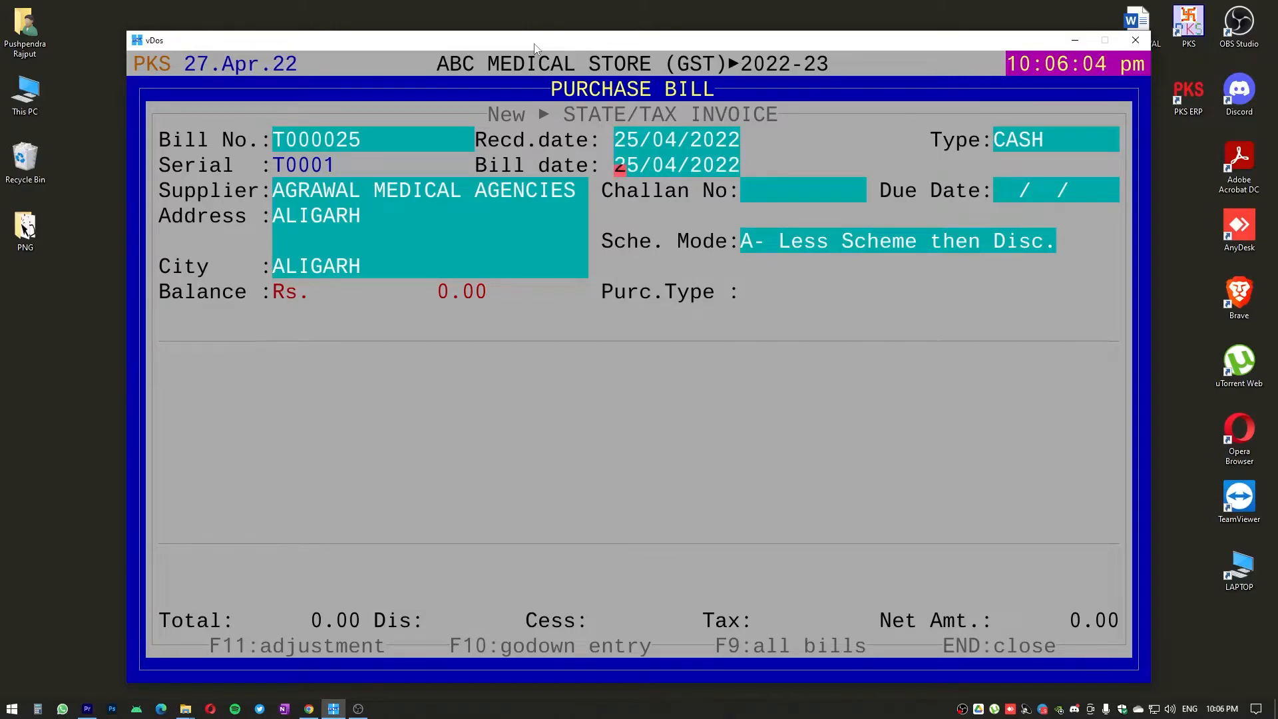
{"action": "type", "text": "23"}
{"action": "key", "text": "Return"}
Leave the challan number and due date at their defaults and accept purchase type B2. Discount in %
{"action": "key", "text": "Return"}
{"action": "key", "text": "Return"}
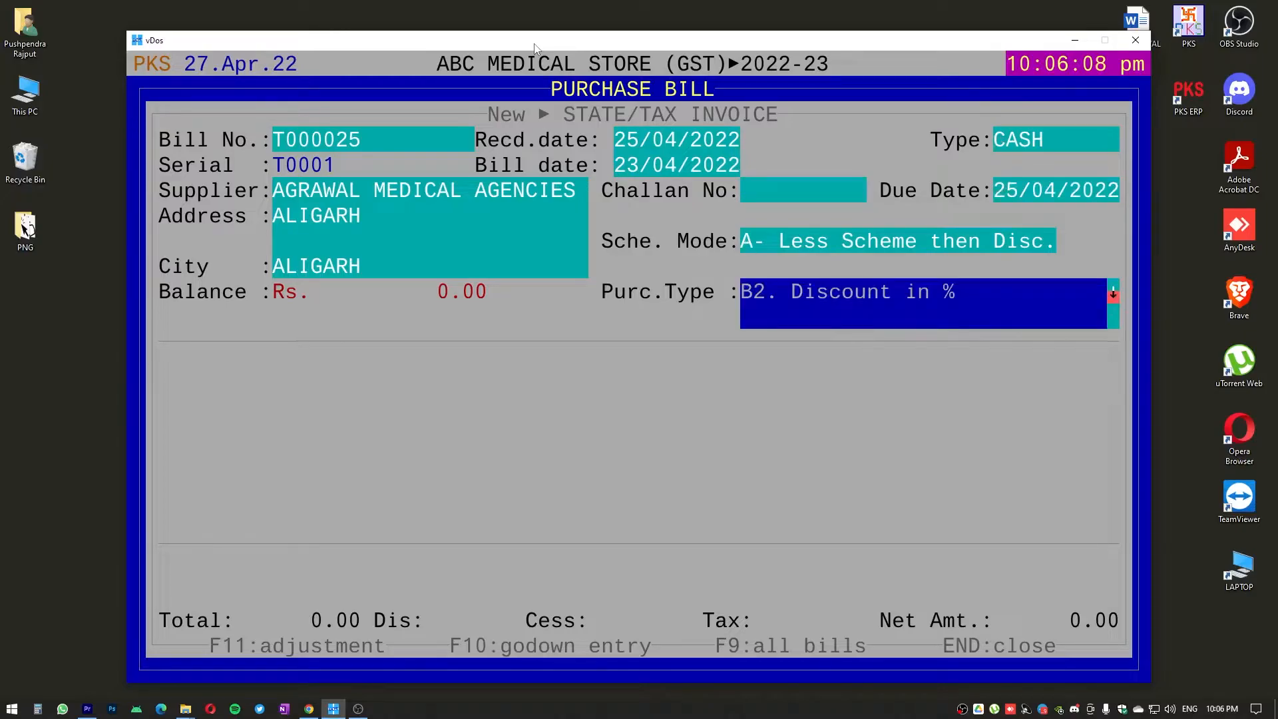
{"action": "key", "text": "Return"}
{"action": "key", "text": "Return"}
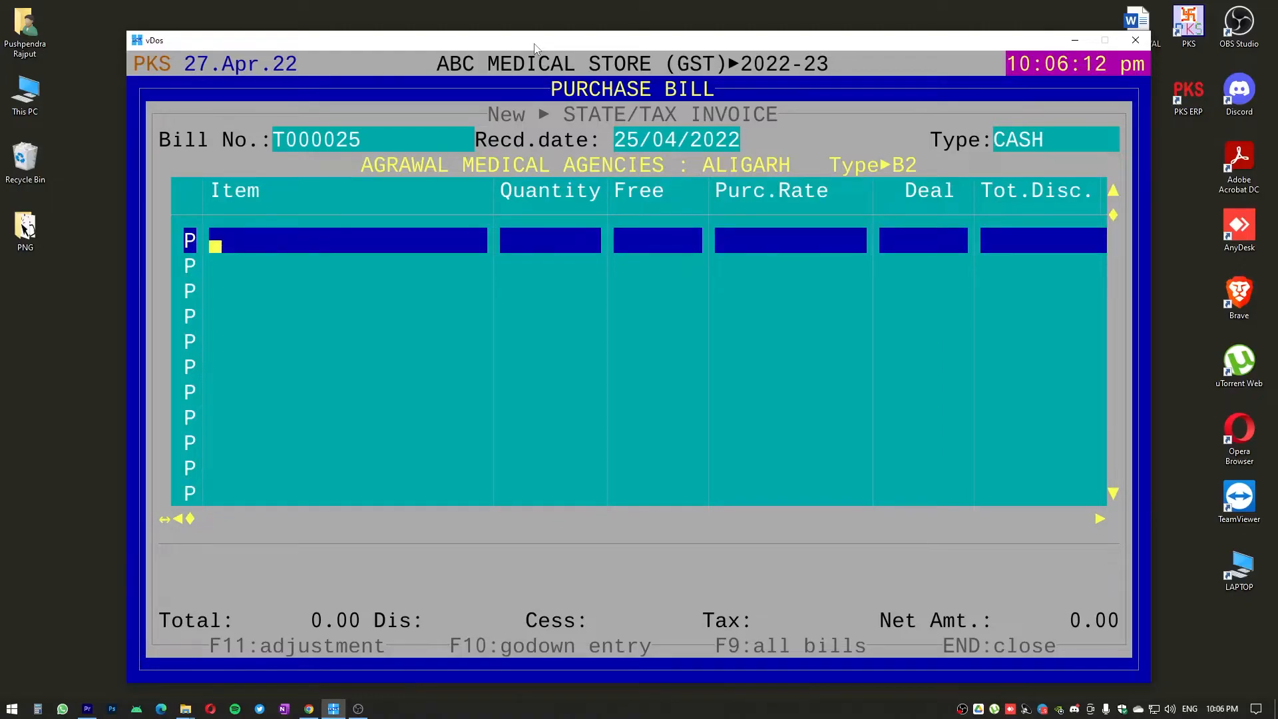
{"action": "type", "text": "COMP"}
{"action": "key", "text": "BackSpace"}
{"action": "key", "text": "Return"}
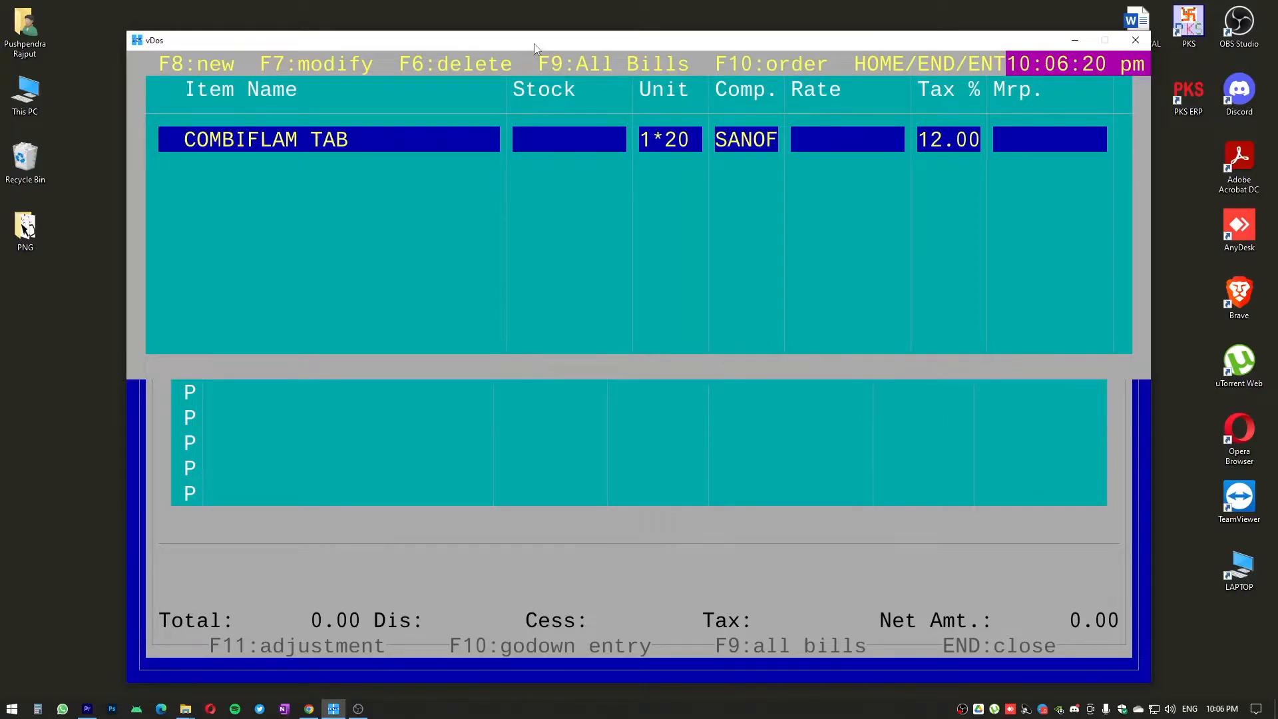
{"action": "key", "text": "Escape"}
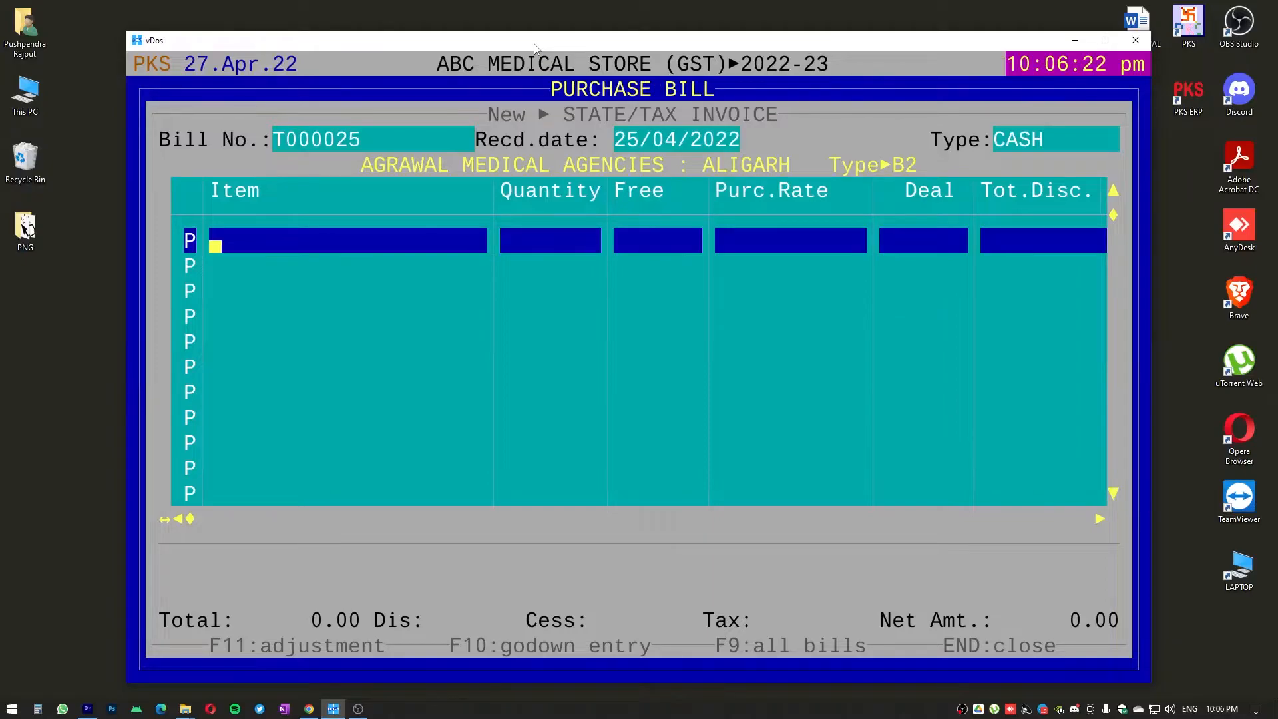
Add NIZONIDE 500 TAB as the first bill item with a quantity of 5 and no free quantity
{"action": "type", "text": "NIZ"}
{"action": "key", "text": "Return"}
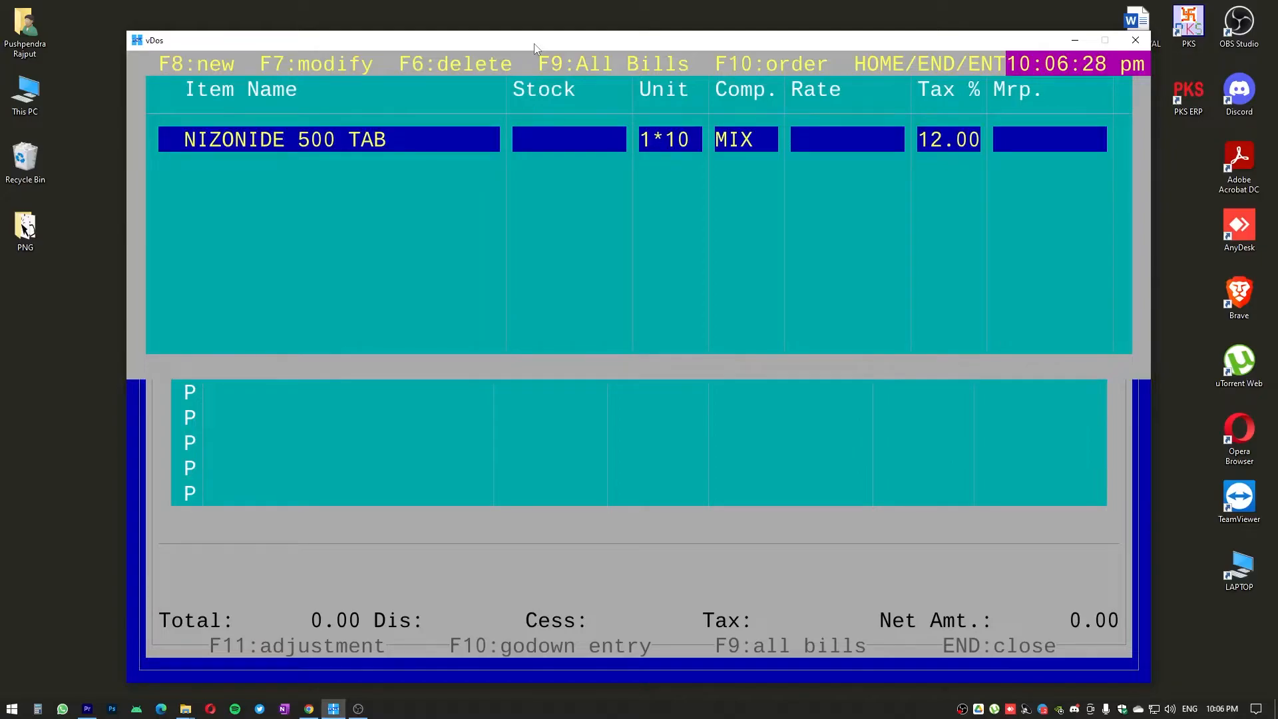
{"action": "key", "text": "Return"}
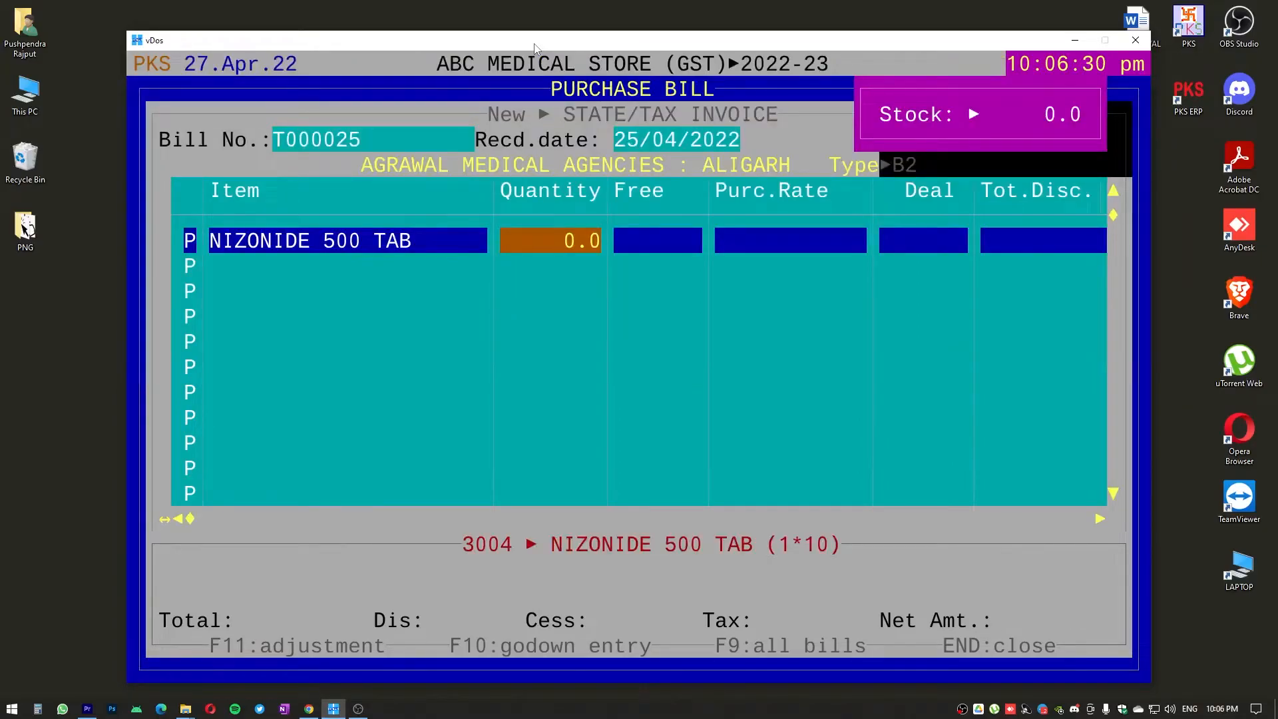
{"action": "type", "text": "5 ."}
{"action": "key", "text": "Return"}
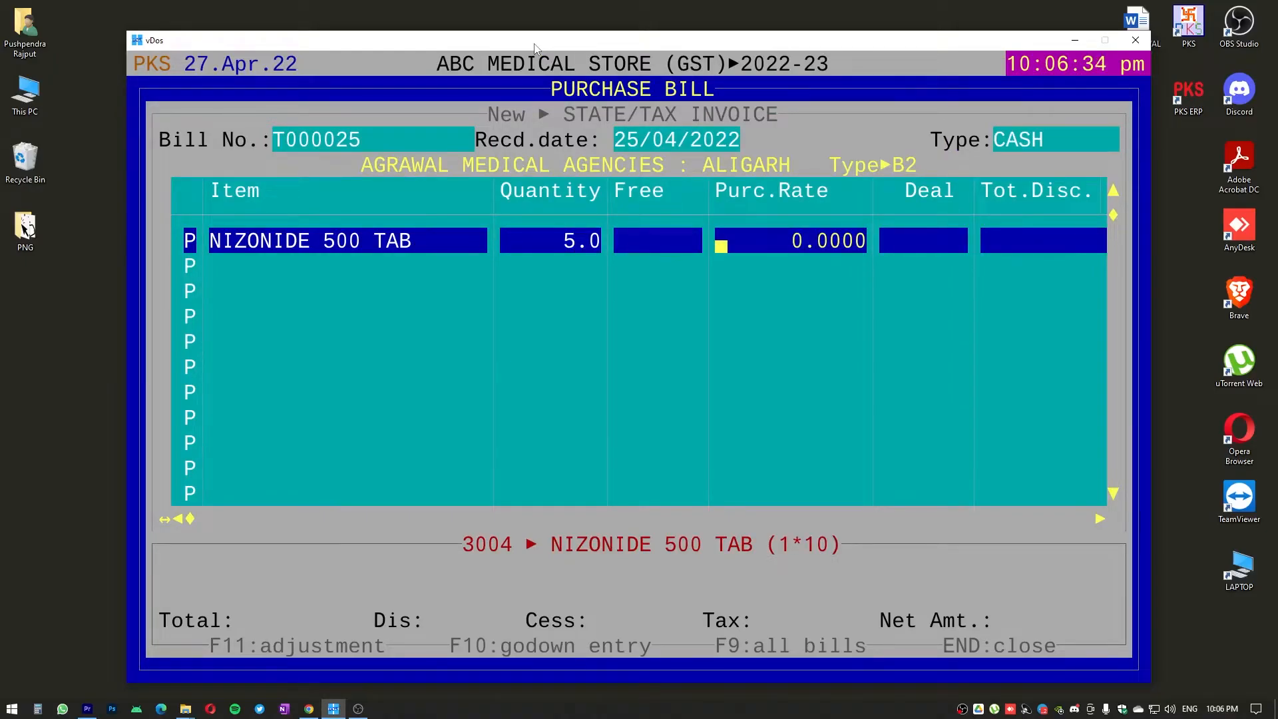
Set the purchase rate of NIZONIDE 500 TAB to 74.50
{"action": "type", "text": "74.50"}
{"action": "key", "text": "Return"}
{"action": "key", "text": "Return"}
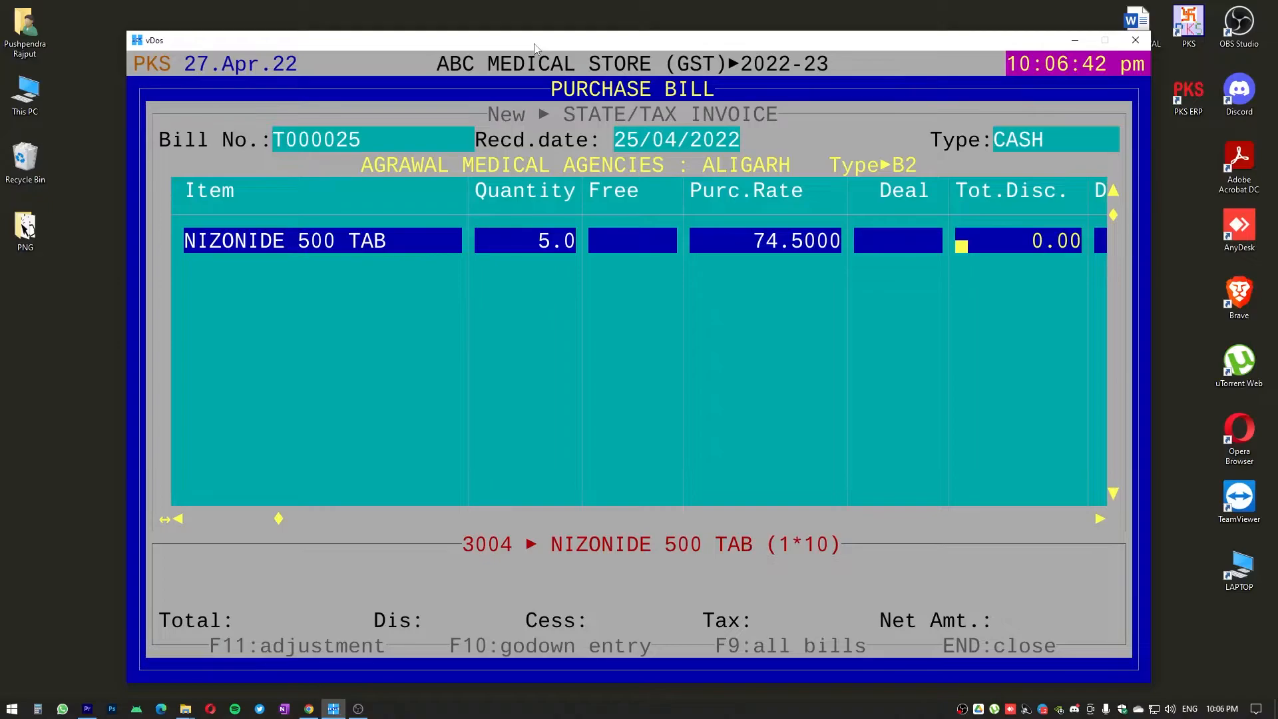
Leave the item's deal, discount, scheme and add/less fields empty and accept the calculated tax amounts
{"action": "key", "text": "Left"}
{"action": "key", "text": "Left"}
{"action": "key", "text": "Left"}
{"action": "key", "text": "Left"}
{"action": "key", "text": "Left"}
{"action": "key", "text": "Left"}
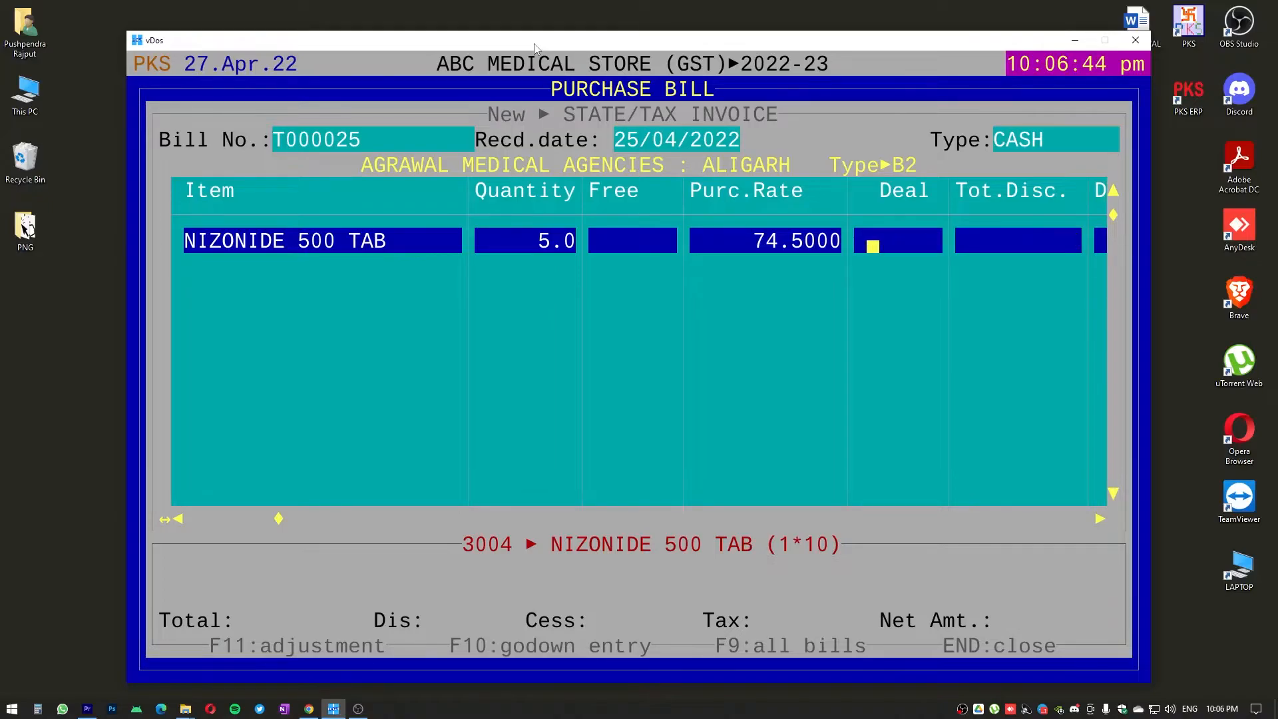
{"action": "key", "text": "Left"}
{"action": "key", "text": "Return"}
{"action": "key", "text": "Return"}
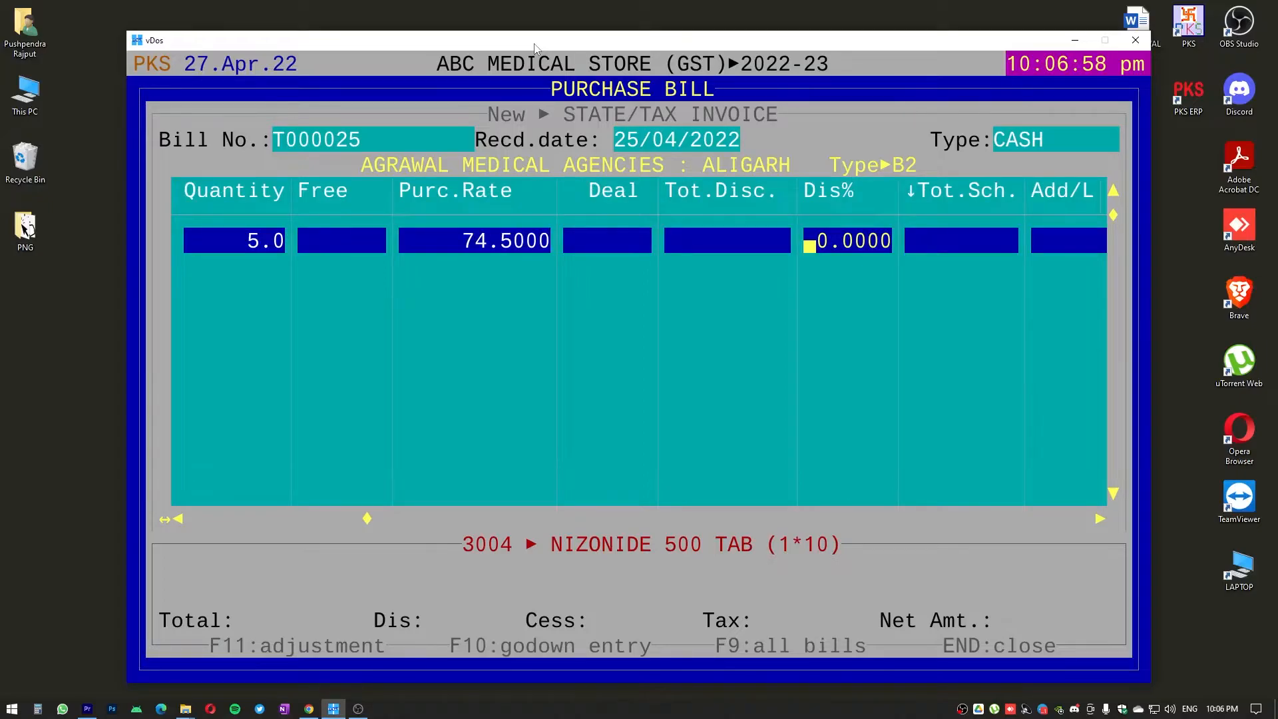
{"action": "key", "text": "Return"}
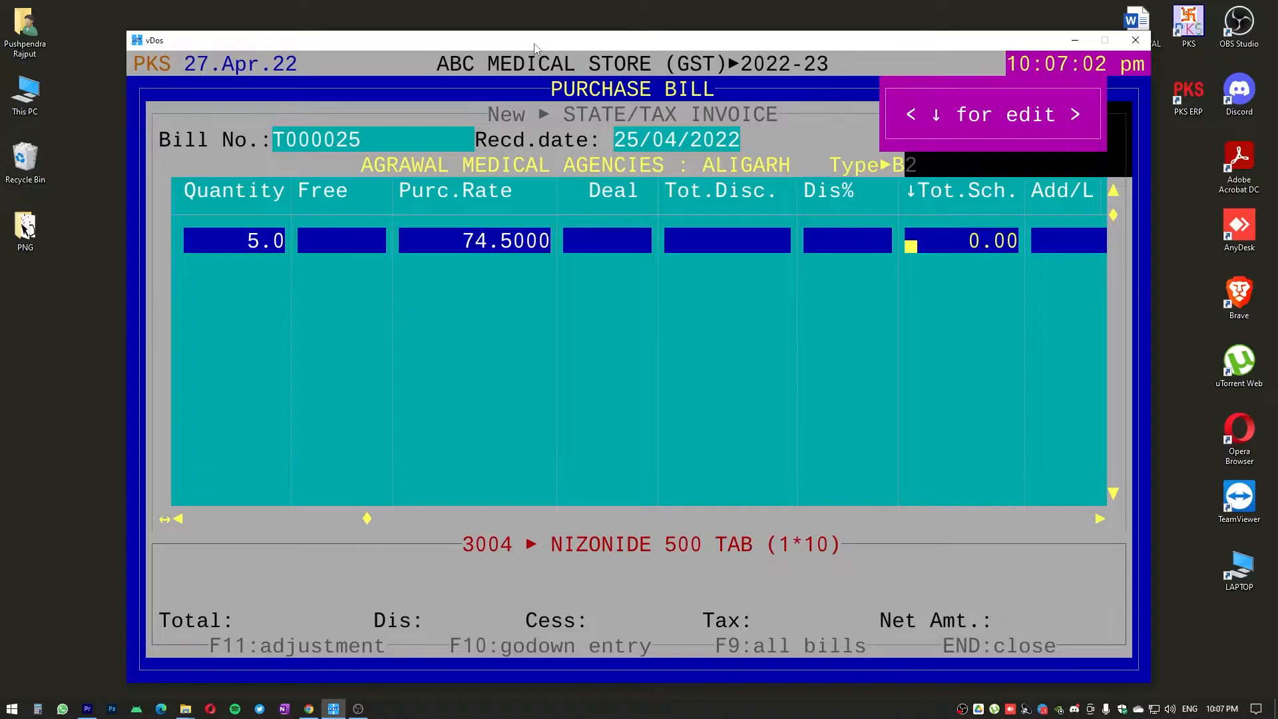
{"action": "key", "text": "Right"}
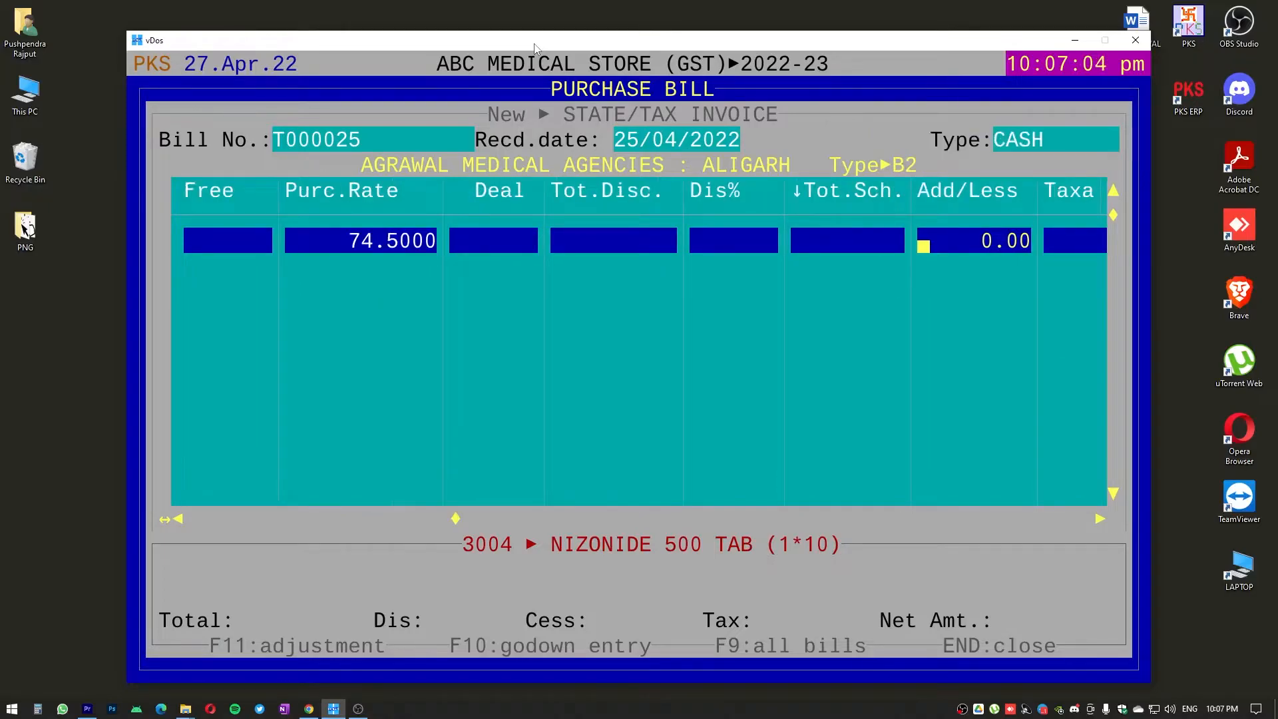
{"action": "key", "text": "Right"}
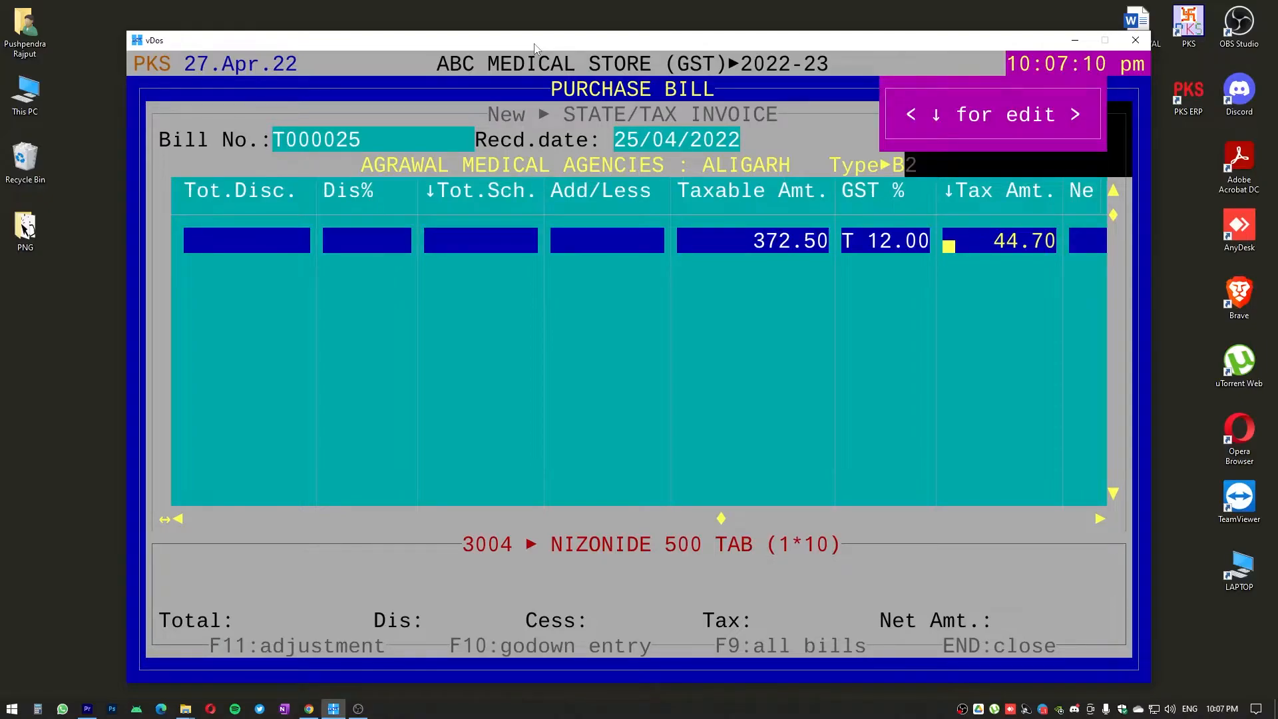
{"action": "key", "text": "Return"}
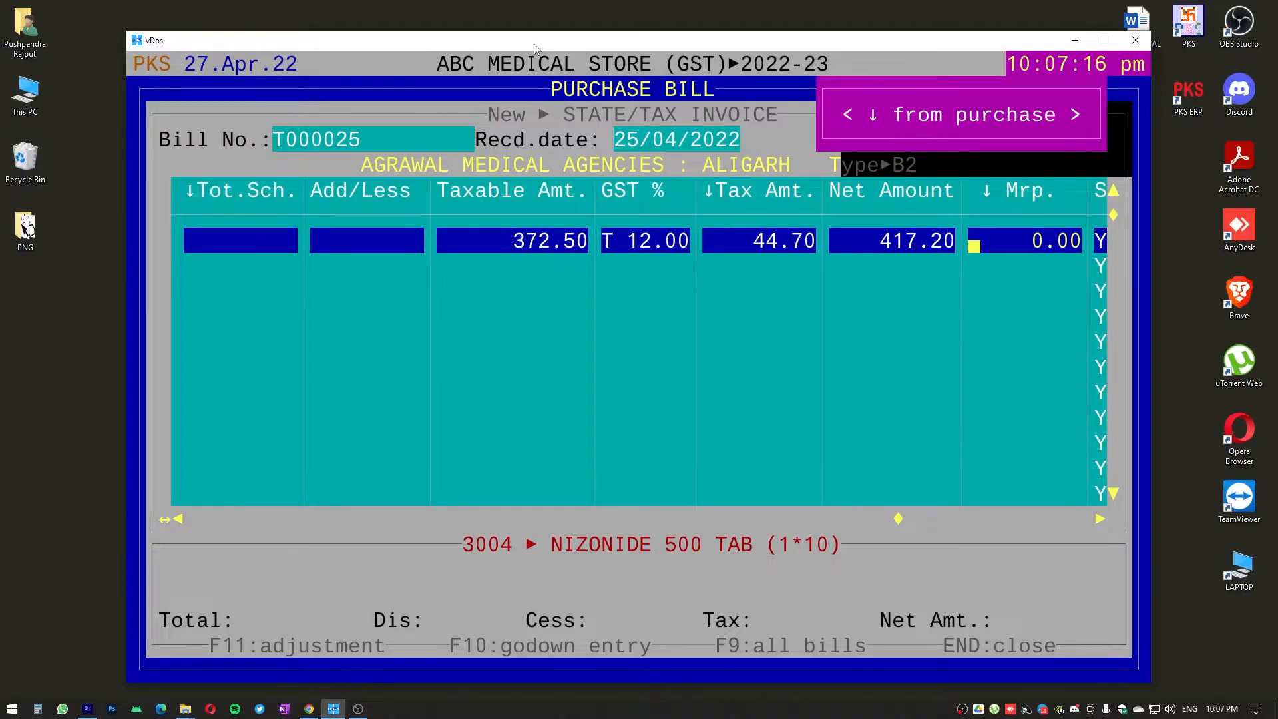
Set the item's MRP to 98 and open its sale details
{"action": "type", "text": "98"}
{"action": "key", "text": "Return"}
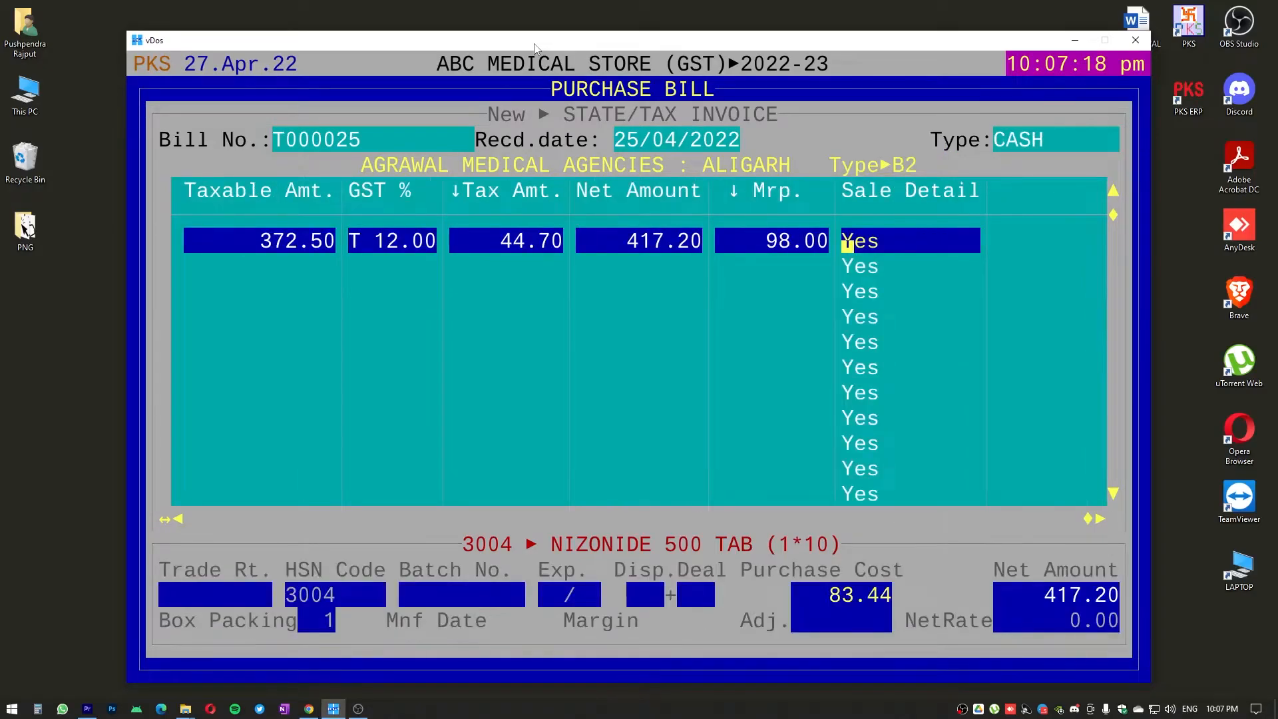
{"action": "key", "text": "Return"}
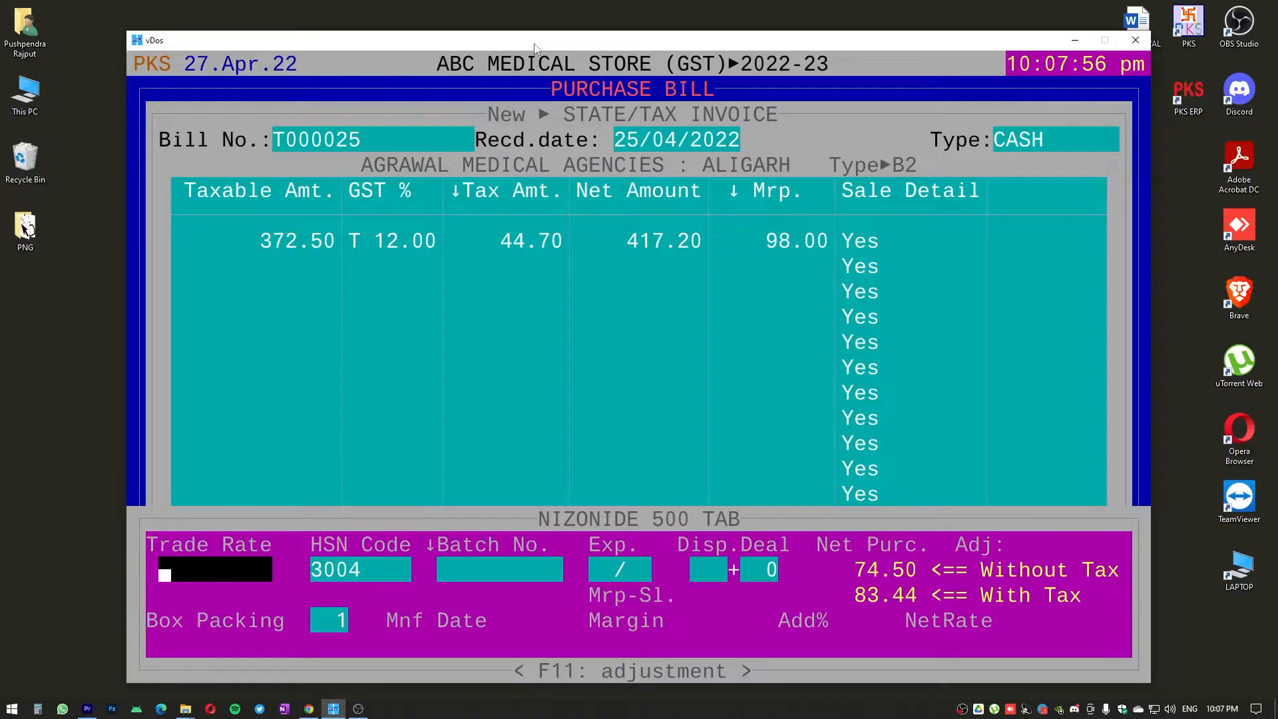
Calculate 74.50 plus 5% with the built-in calculator and enter 78.22 as the item's trade rate
{"action": "key", "text": "F12"}
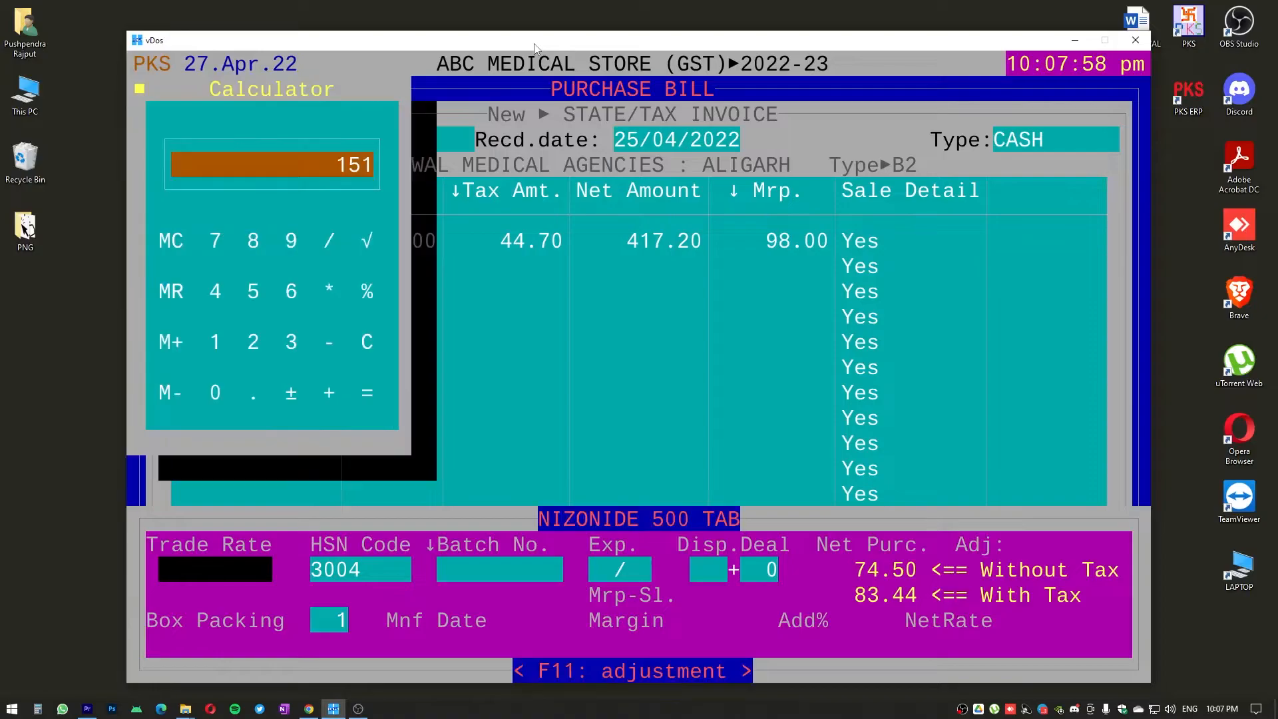
{"action": "type", "text": "7"}
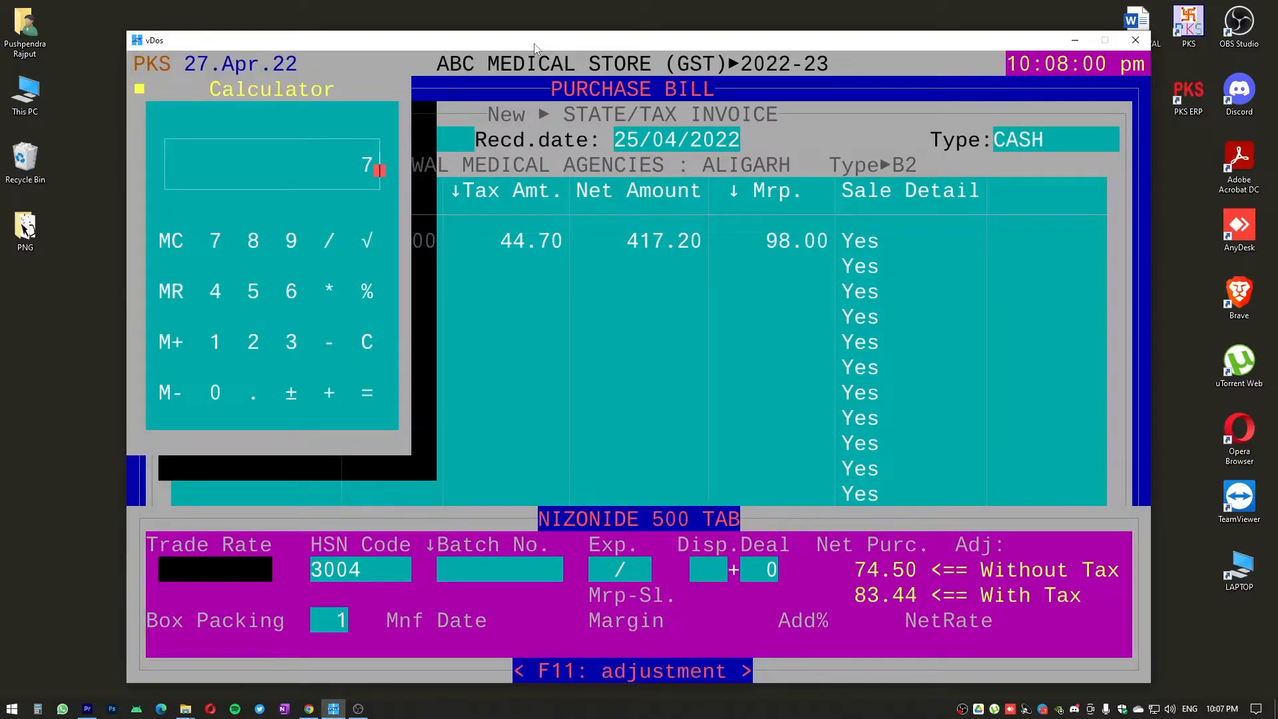
{"action": "type", "text": "4.50+5%"}
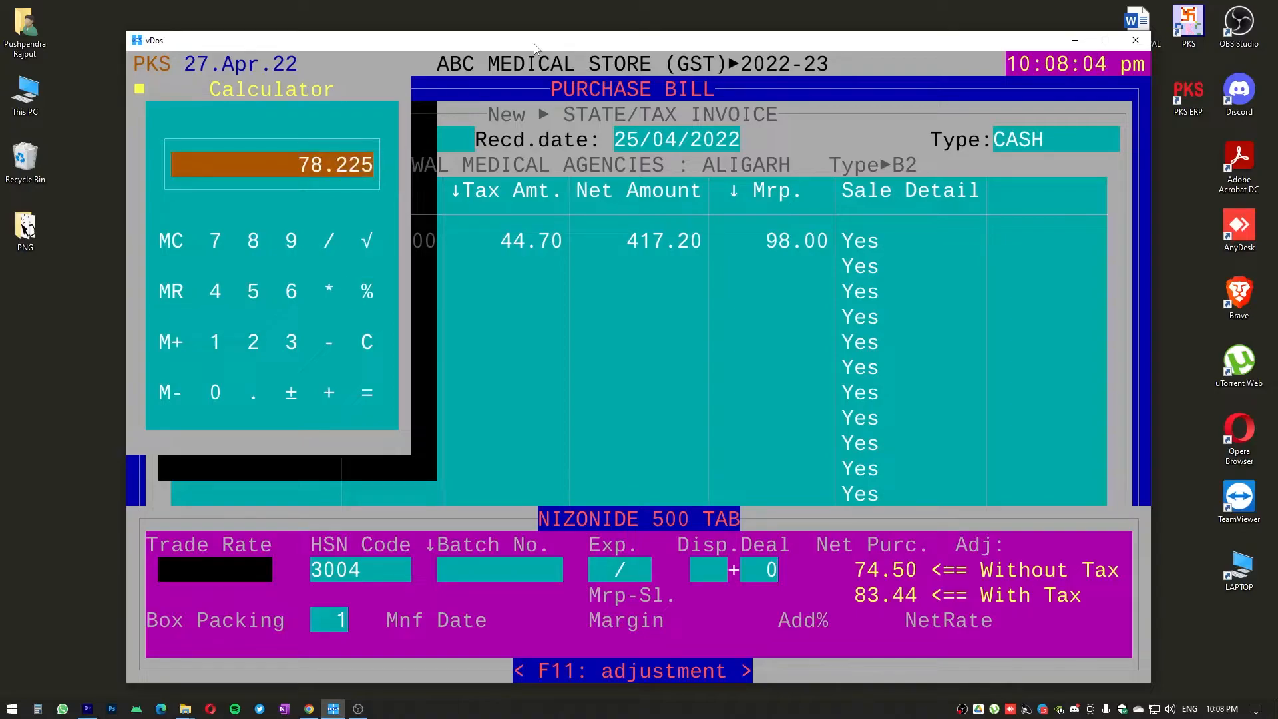
{"action": "key", "text": "Escape"}
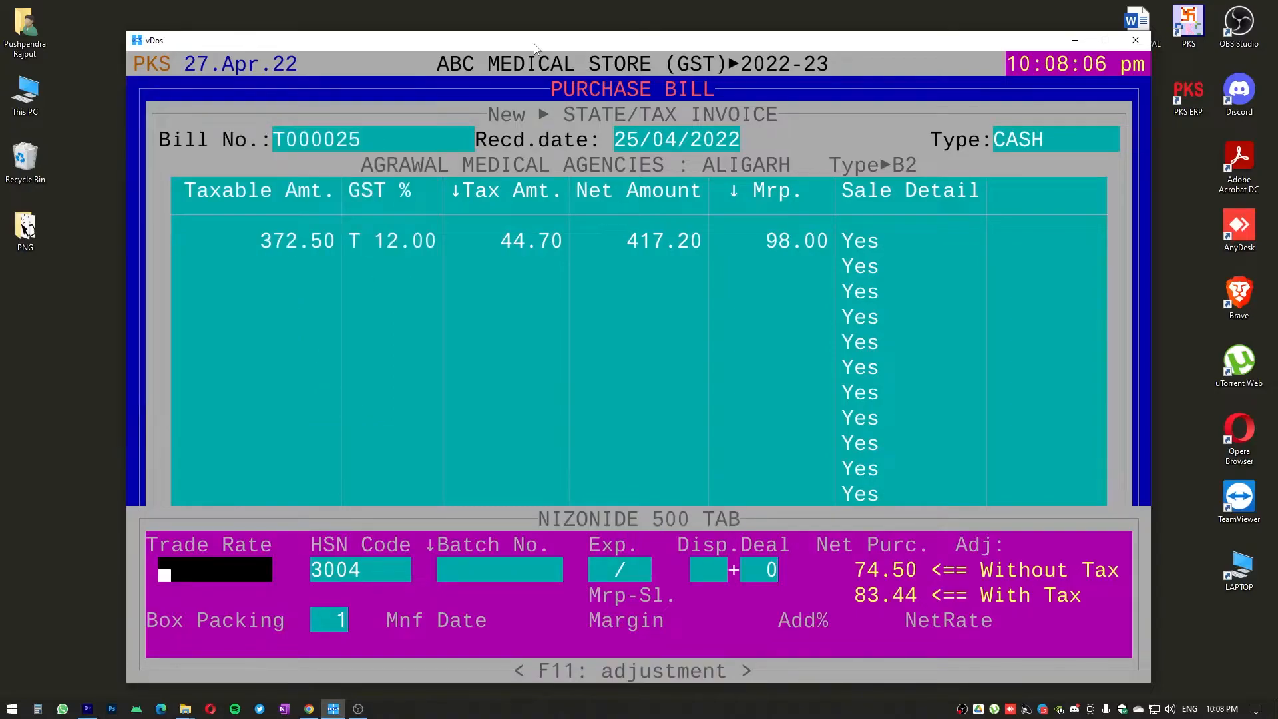
{"action": "type", "text": "78.22"}
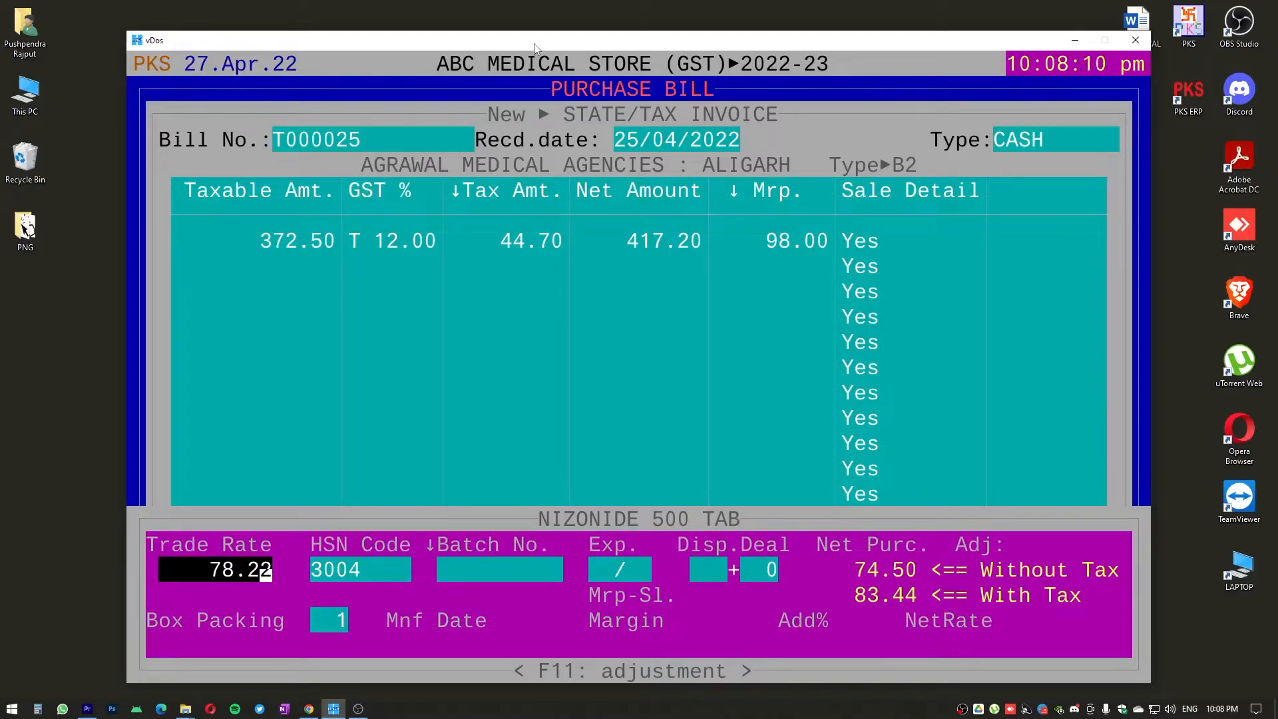
Keep HSN code 3004 for NIZONIDE 500 TAB and enter batch number HSHAGDS with expiry 10/24
{"action": "key", "text": "Return"}
{"action": "key", "text": "Return"}
{"action": "type", "text": "HSHAGDS"}
{"action": "key", "text": "Return"}
{"action": "type", "text": "10/2"}
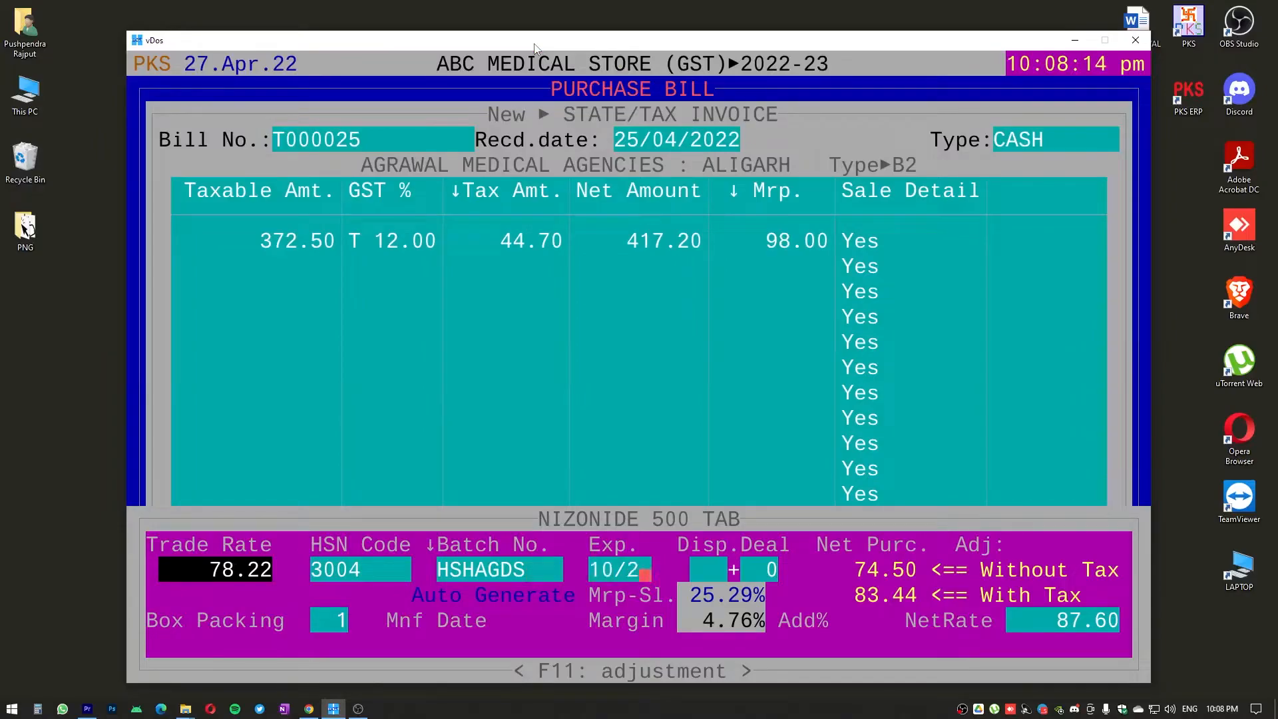
{"action": "type", "text": "4"}
Set the trade rate of NIZONIDE 500 TAB to 1.00 and accept its remaining sale details with 0.0 % addition
{"action": "left_click", "coordinate": [222, 572]}
{"action": "type", "text": "0"}
{"action": "key", "text": "Return"}
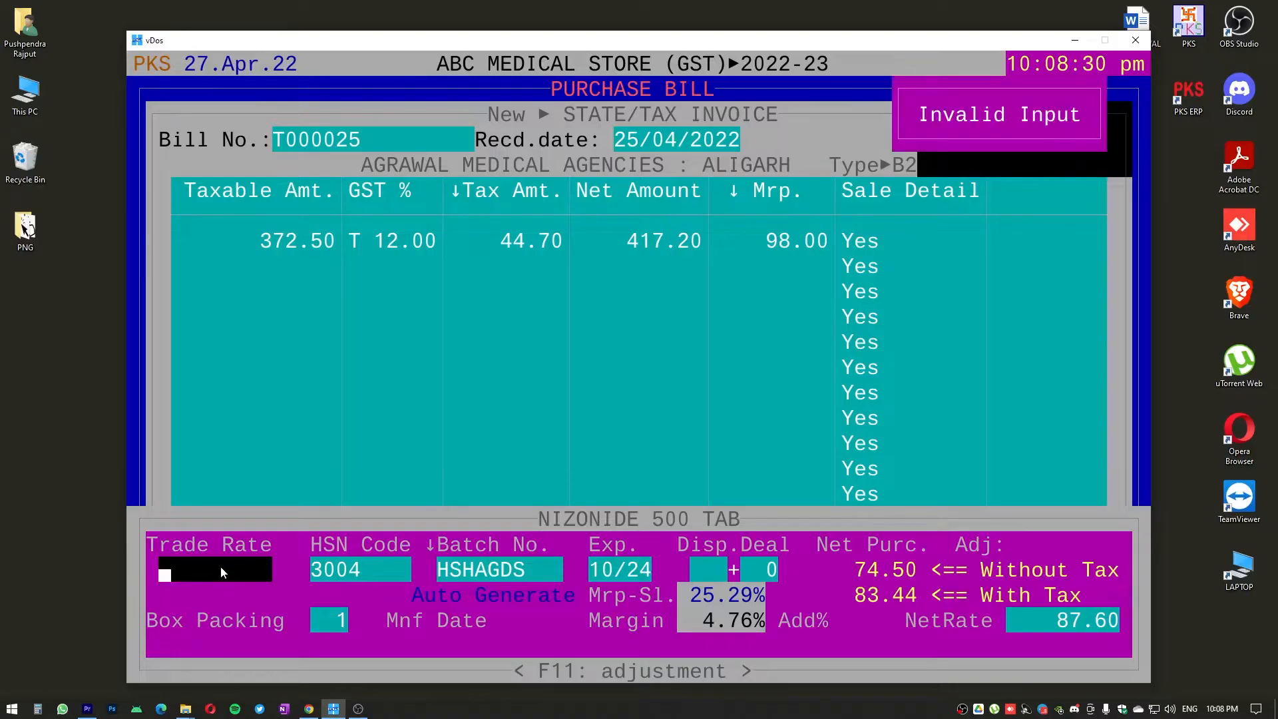
{"action": "type", "text": "1"}
{"action": "key", "text": "Return"}
{"action": "key", "text": "Return"}
{"action": "key", "text": "Return"}
{"action": "key", "text": "Return"}
{"action": "key", "text": "Return"}
{"action": "key", "text": "Return"}
{"action": "key", "text": "Return"}
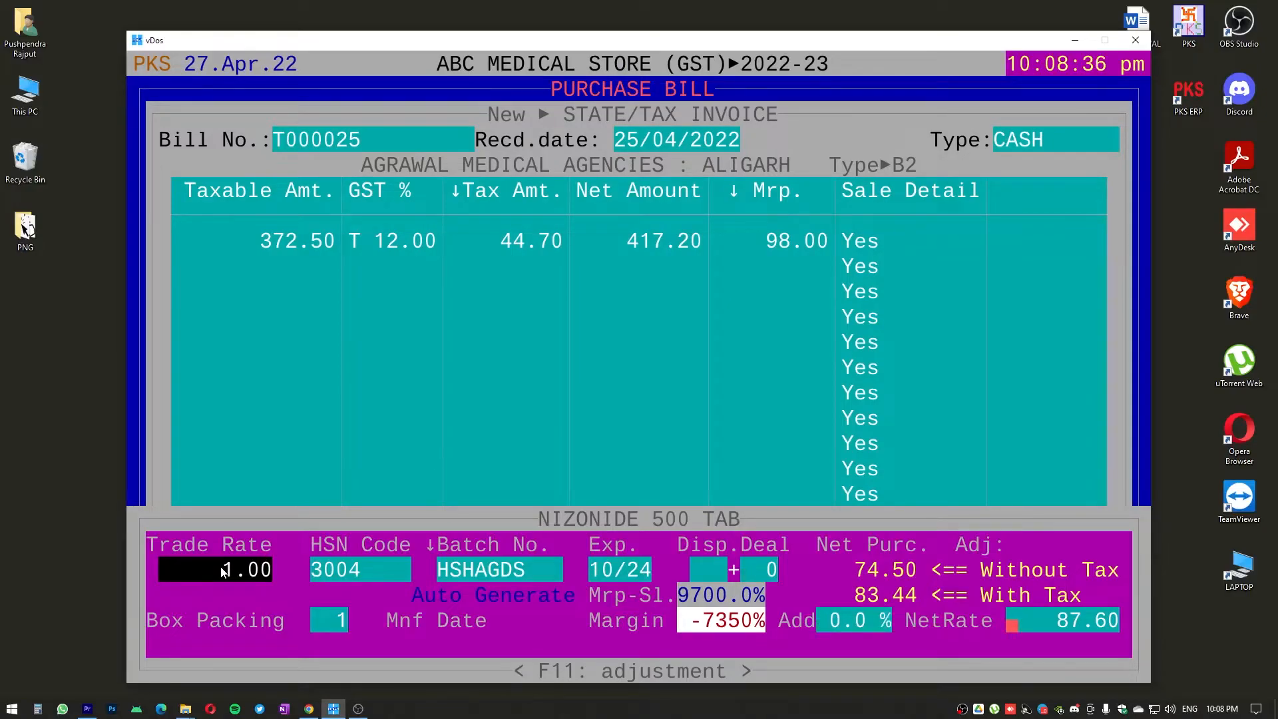
Confirm the 1.00 sale rate against the new MRP and finish the sale details of NIZONIDE 500 TAB
{"action": "key", "text": "Return"}
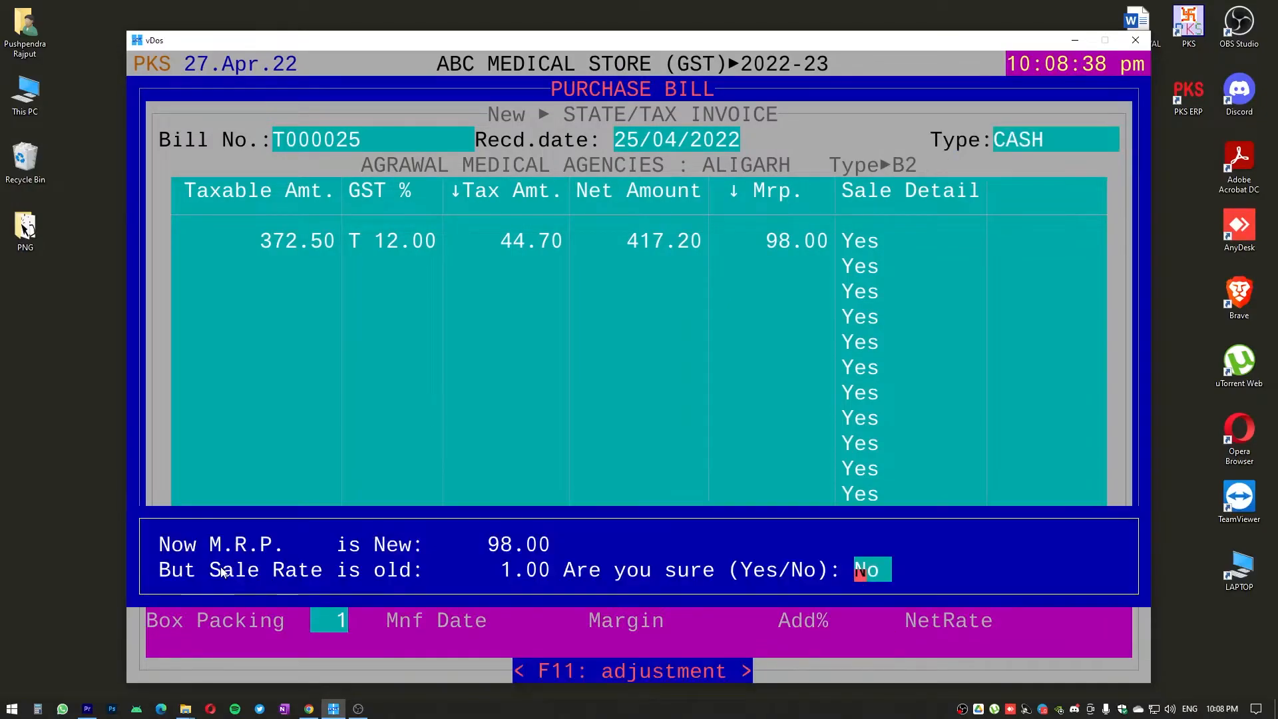
{"action": "key", "text": "y"}
{"action": "key", "text": "Return"}
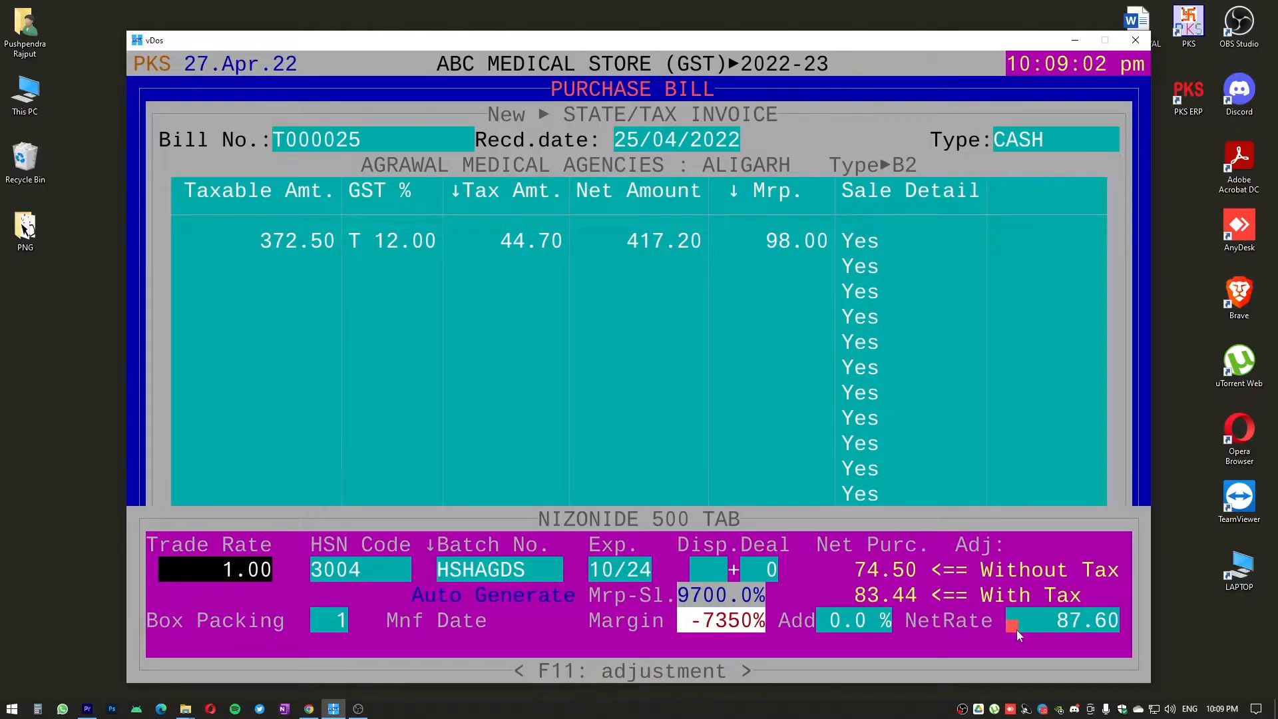
{"action": "type", "text": "0.0"}
{"action": "key", "text": "Return"}
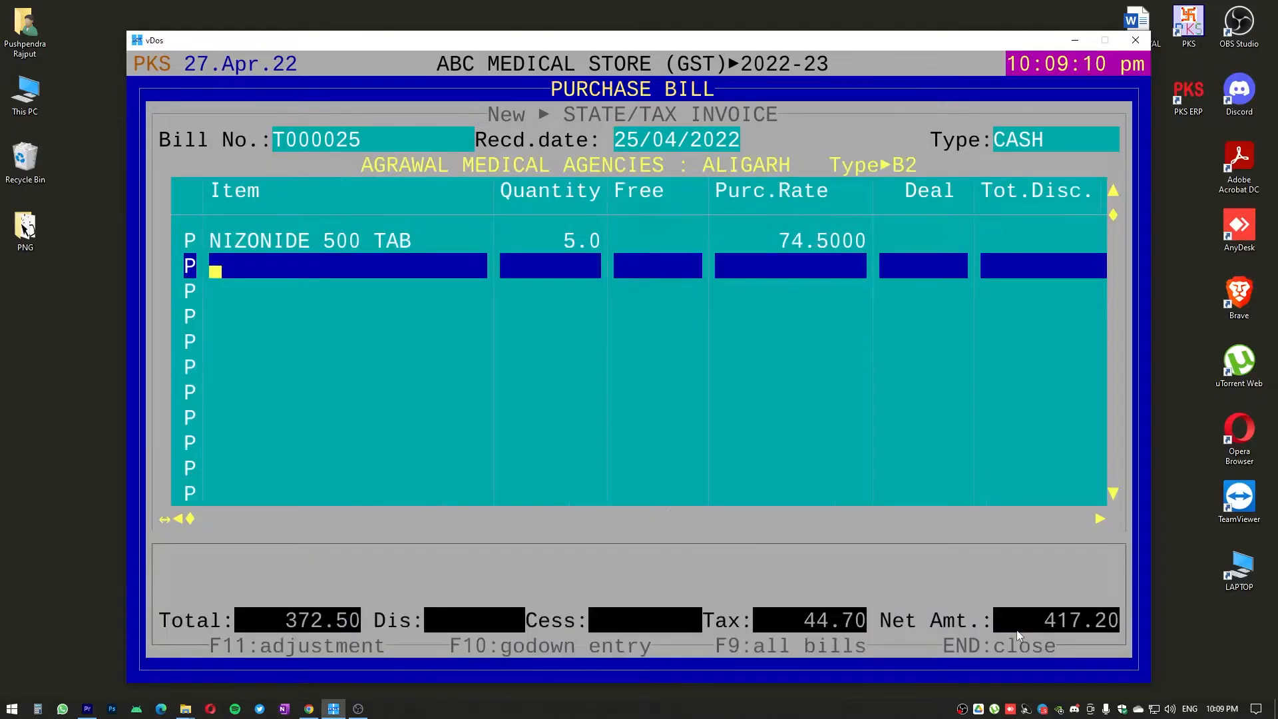
Add COMBIFLAM TAB as the second item of the purchase bill with a quantity of 10
{"action": "type", "text": "COMB"}
{"action": "key", "text": "Return"}
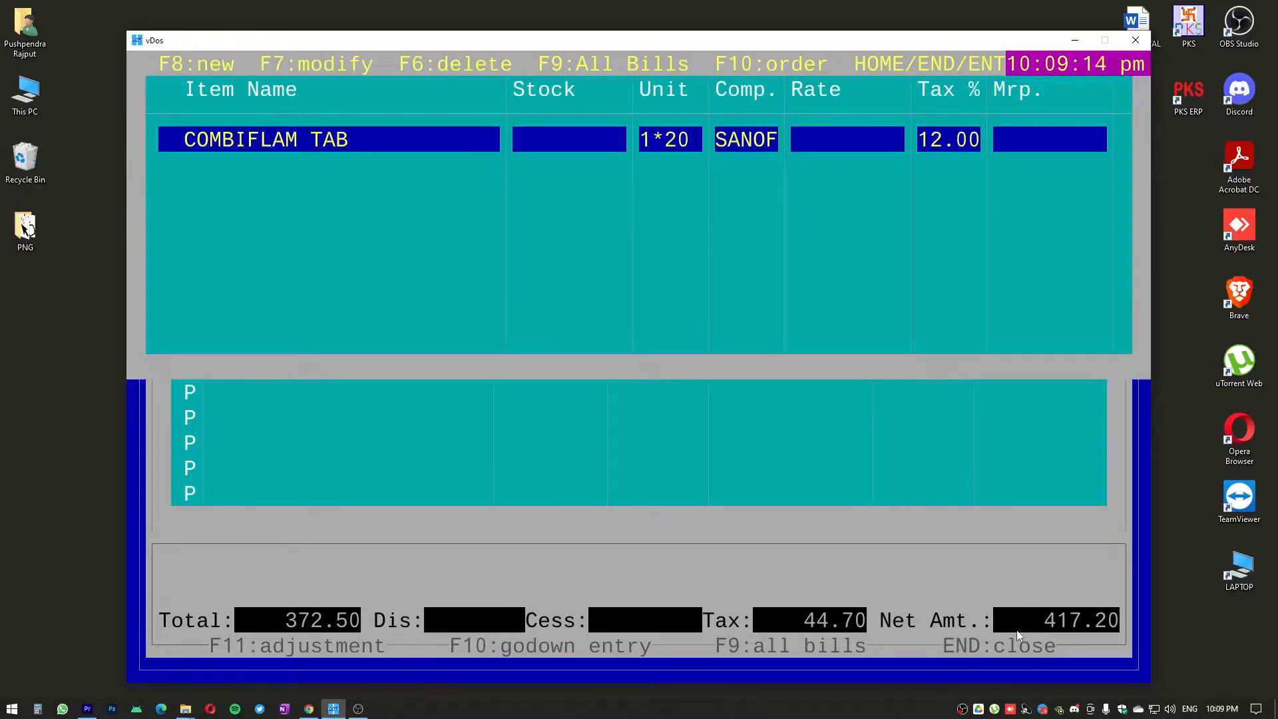
{"action": "key", "text": "Return"}
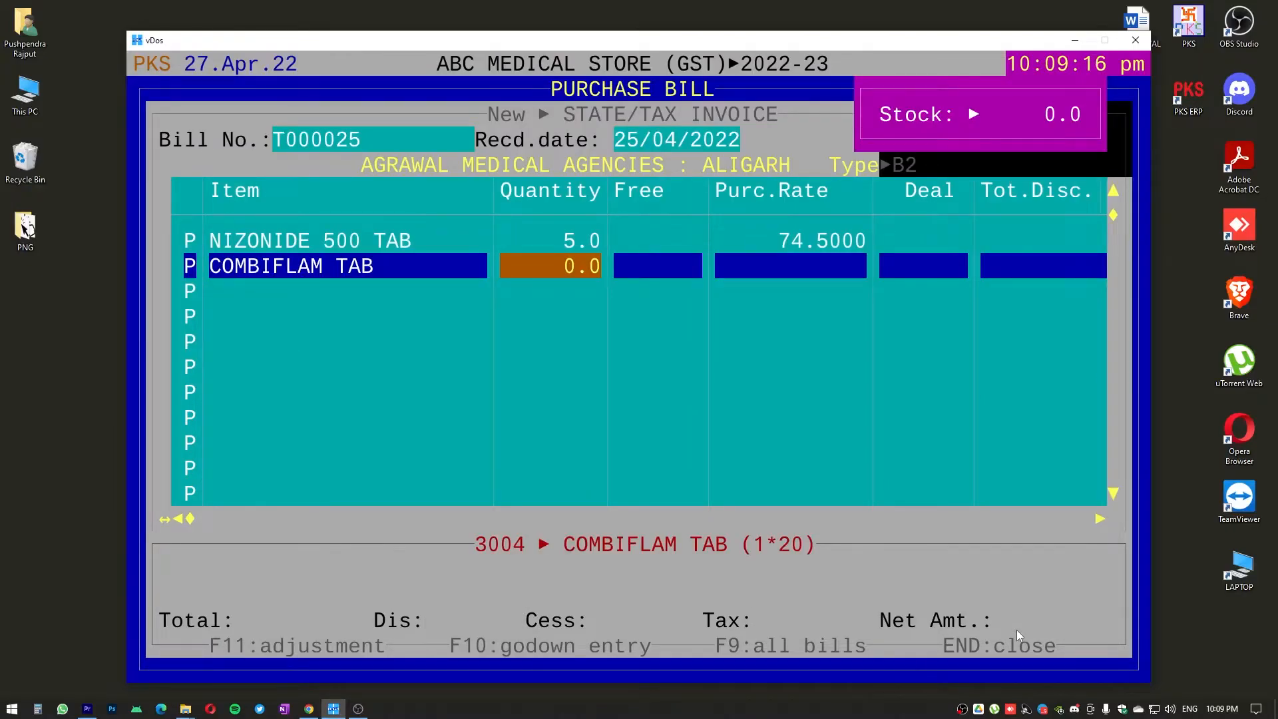
{"action": "type", "text": "5"}
{"action": "key", "text": "BackSpace"}
{"action": "type", "text": "10"}
{"action": "key", "text": "Return"}
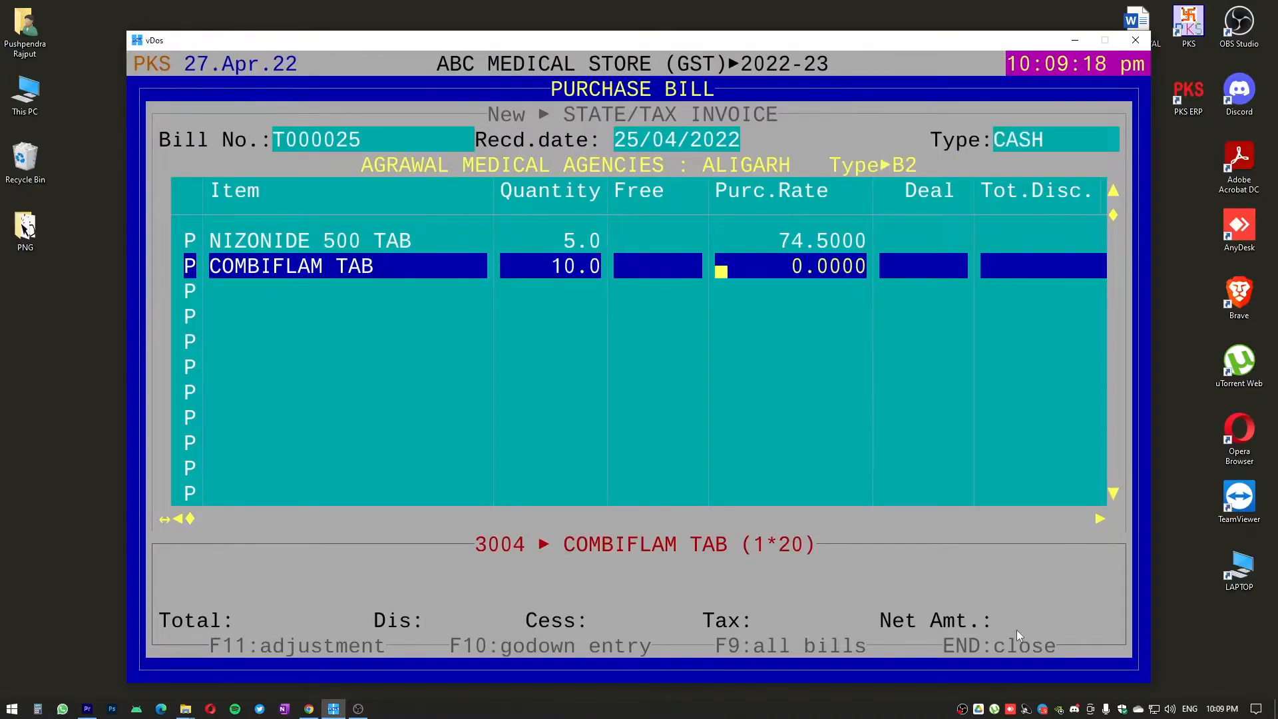
Set the purchase rate of COMBIFLAM TAB to 12.50 and its MRP to 40, leaving deal and discount empty
{"action": "type", "text": "12.5"}
{"action": "key", "text": "Return"}
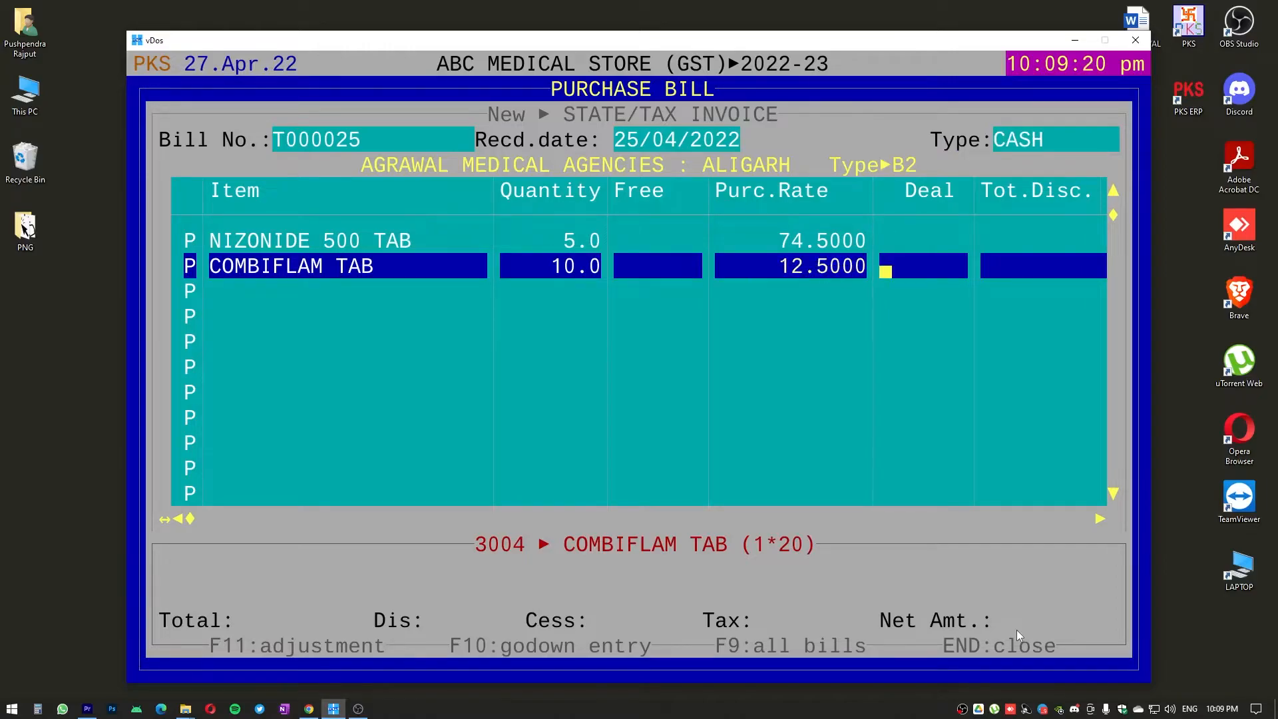
{"action": "key", "text": "Return"}
{"action": "key", "text": "Return"}
{"action": "key", "text": "Return"}
{"action": "key", "text": "Return"}
{"action": "type", "text": "40"}
Open the sale details of COMBIFLAM TAB and set its trade rate to 5.00
{"action": "key", "text": "Return"}
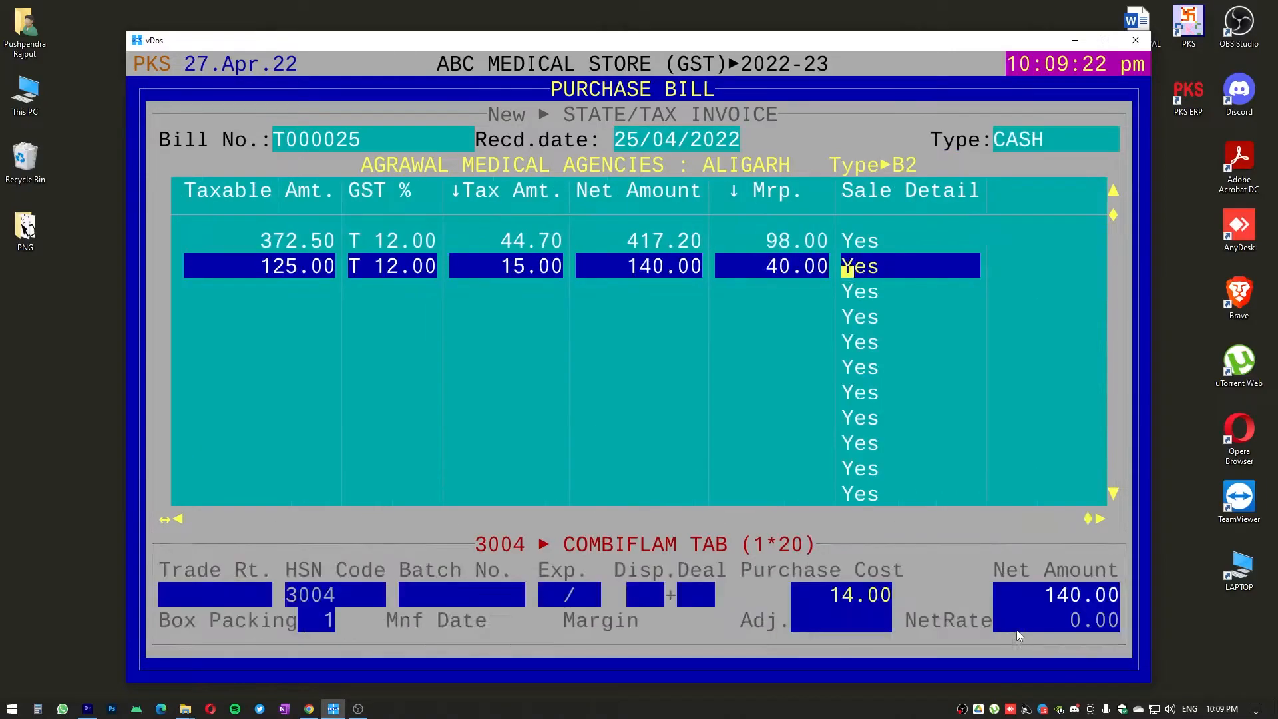
{"action": "key", "text": "Return"}
{"action": "type", "text": "585"}
{"action": "key", "text": "BackSpace"}
{"action": "key", "text": "BackSpace"}
{"action": "type", "text": "5"}
{"action": "key", "text": "BackSpace"}
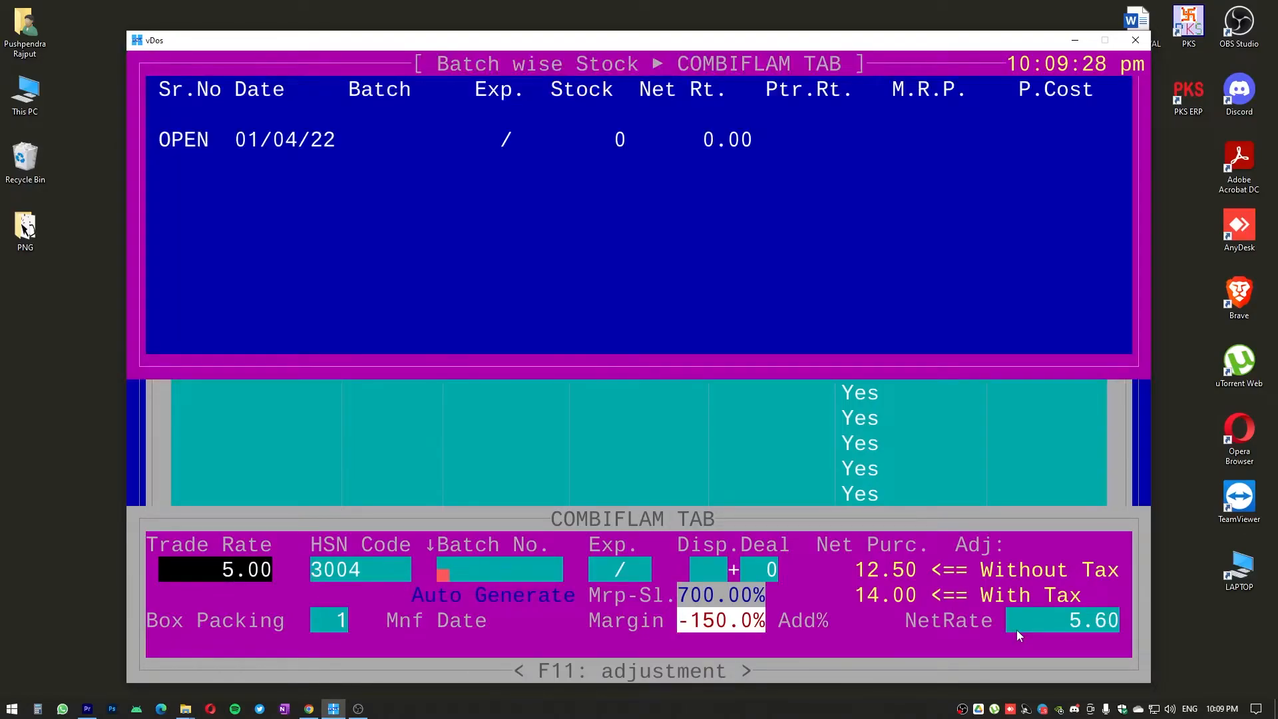
Enter batch number GGHHY1021 and expiry 10/25 for COMBIFLAM TAB
{"action": "type", "text": "GGHHY10"}
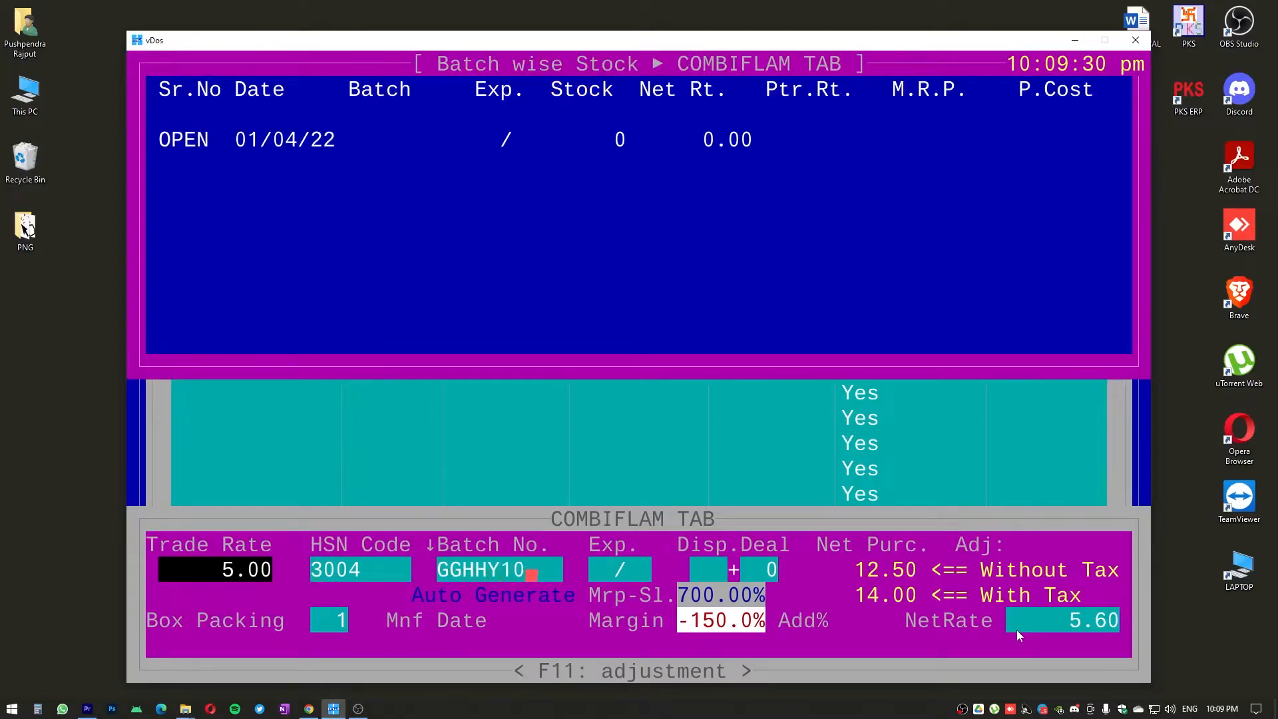
{"action": "type", "text": "21"}
{"action": "key", "text": "Return"}
{"action": "type", "text": "1025"}
{"action": "key", "text": "Return"}
{"action": "key", "text": "Return"}
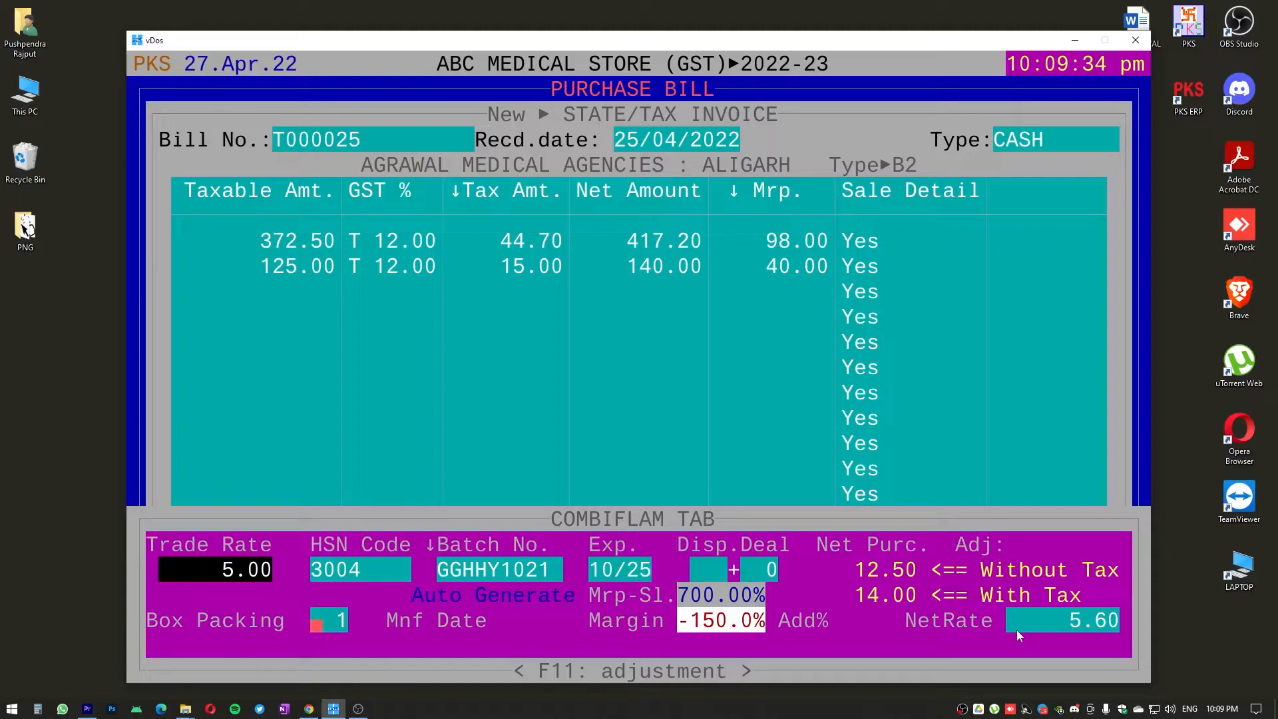
Keep the box packing of 1, set the net rate addition to 10 % and accept the calculated net rate
{"action": "key", "text": "Return"}
{"action": "type", "text": "10"}
{"action": "key", "text": "Return"}
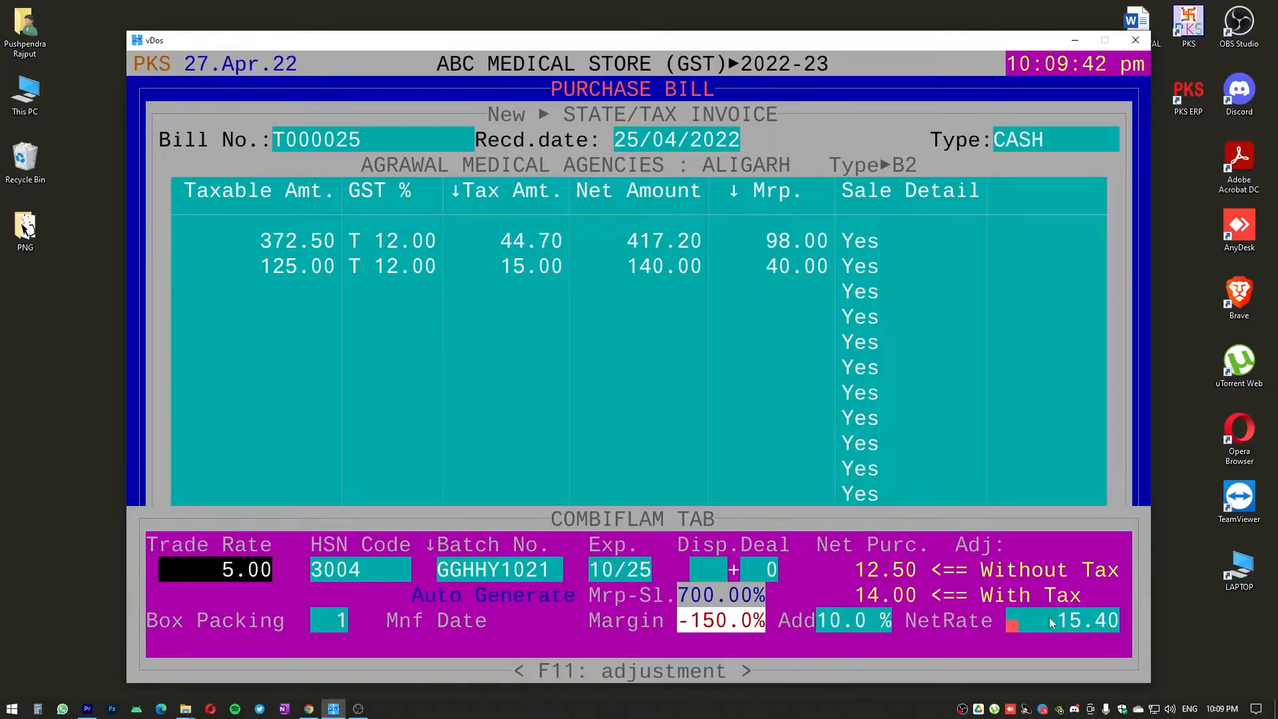
{"action": "key", "text": "Return"}
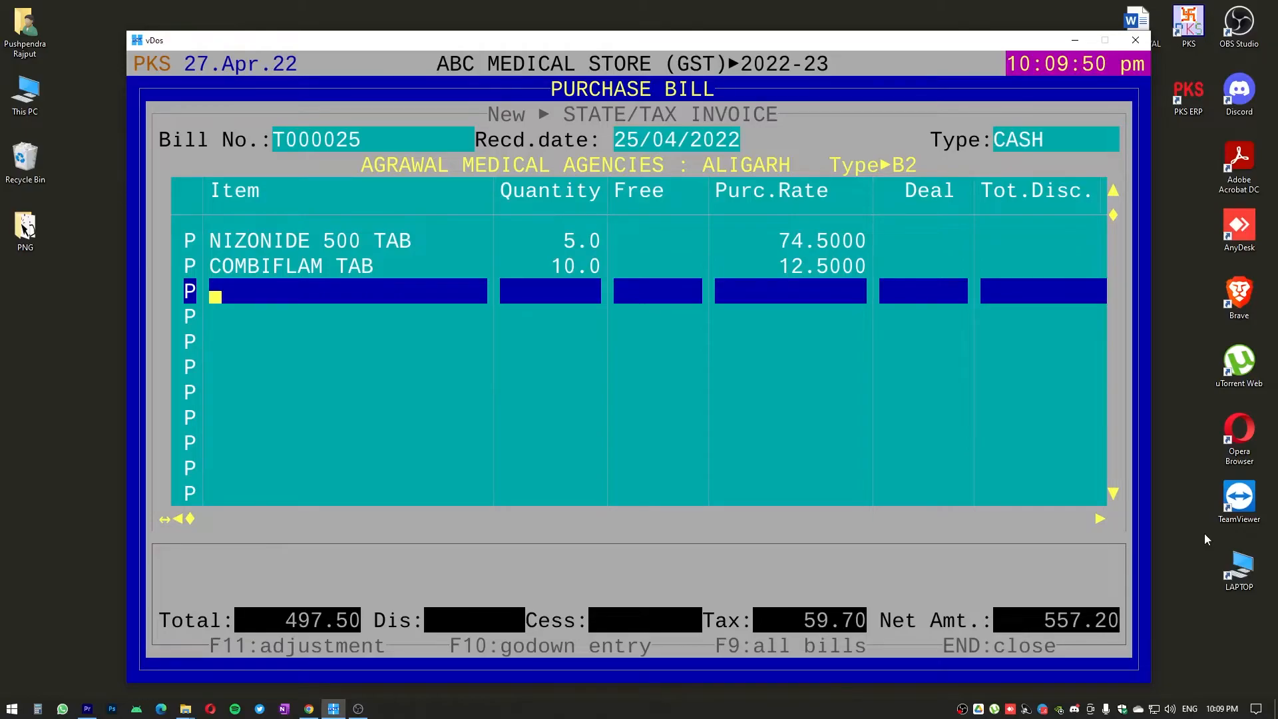
Finish the item entry and save the purchase bill, exiting bill entry
{"action": "key", "text": "Return"}
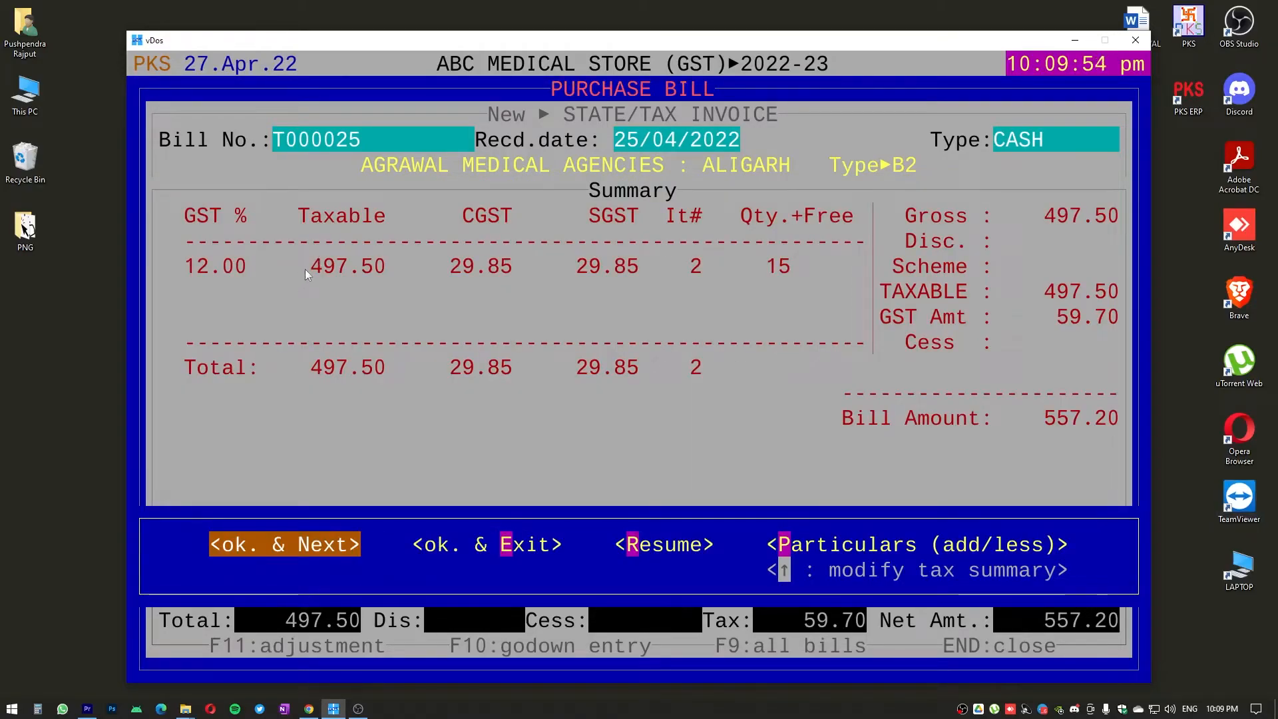
{"action": "key", "text": "Return"}
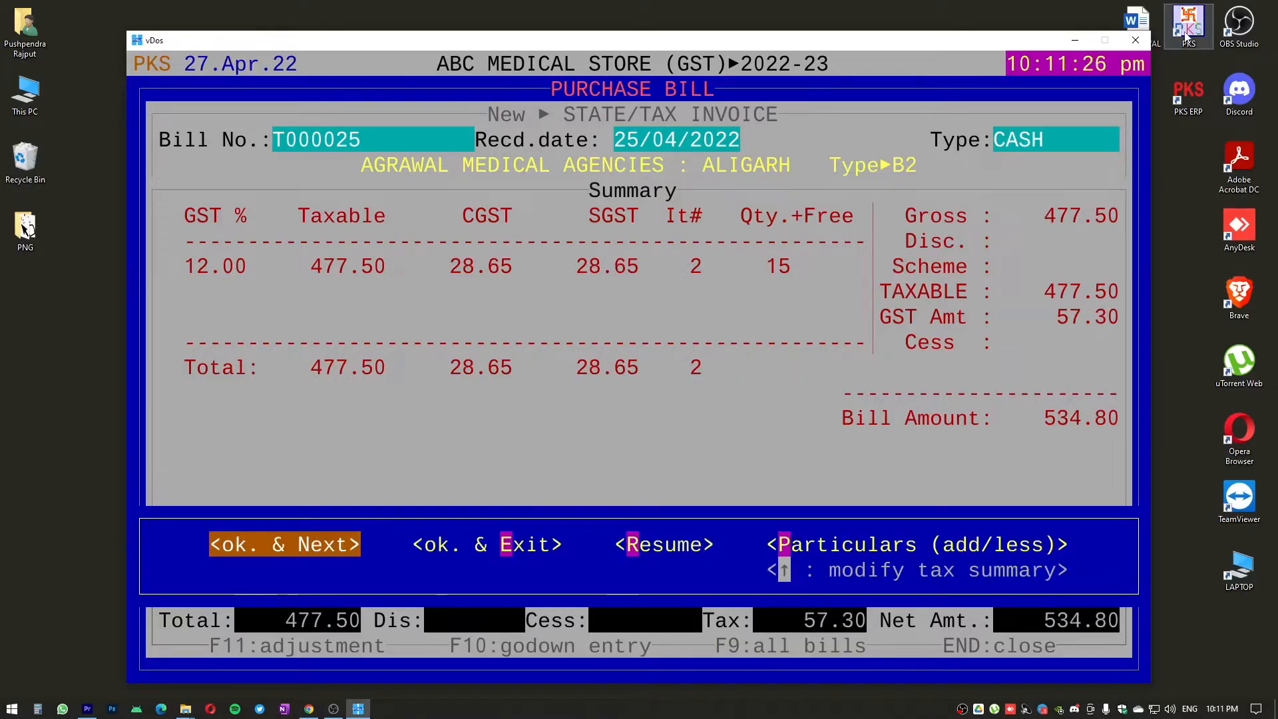
{"action": "key", "text": "Right"}
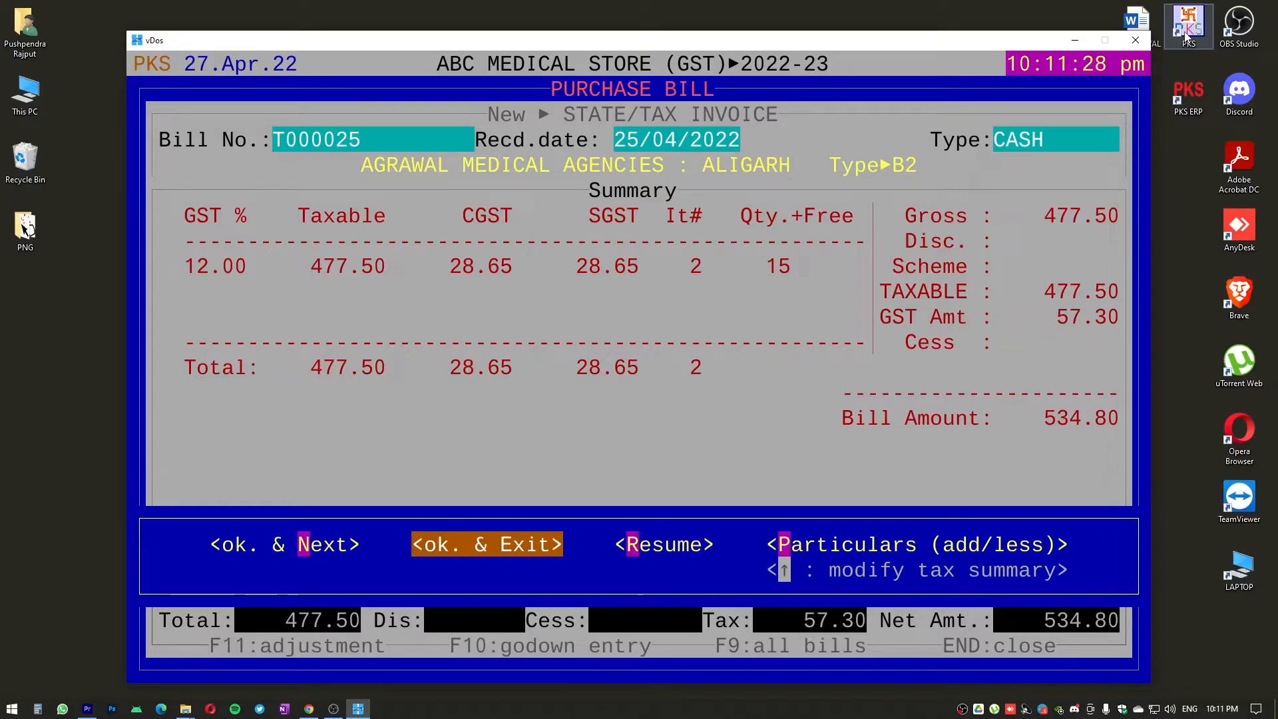
{"action": "key", "text": "Return"}
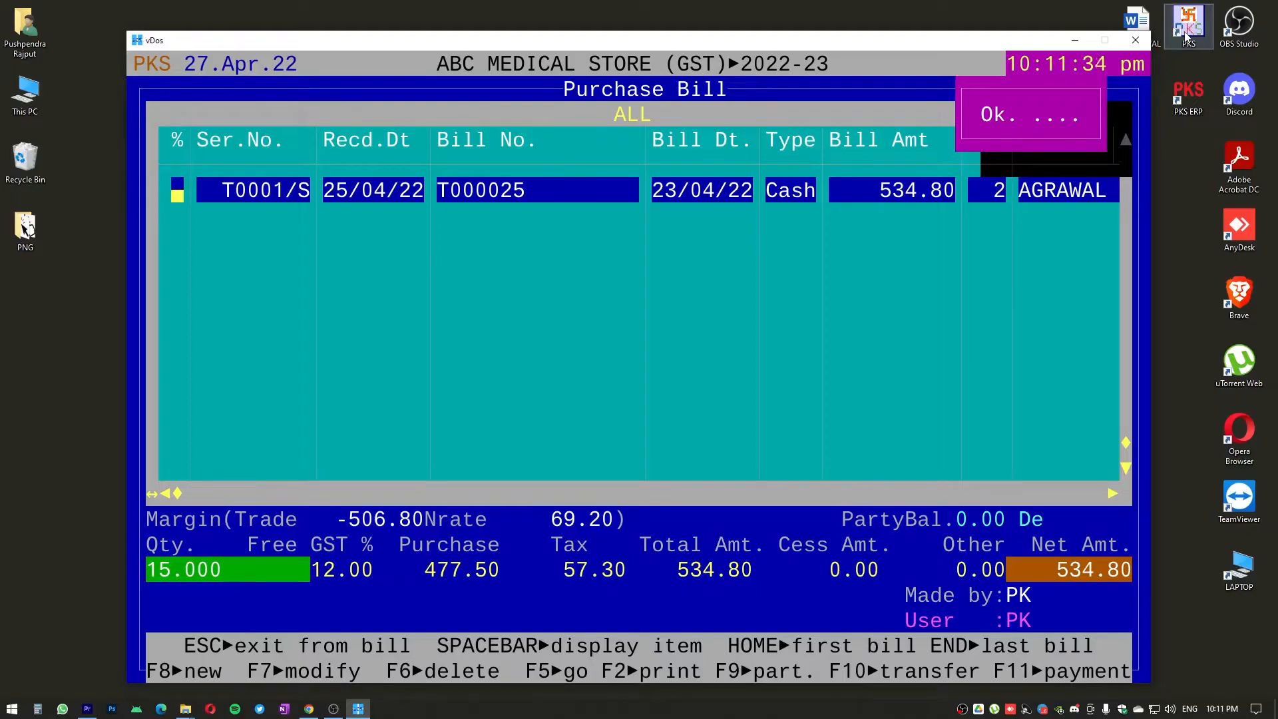
Leave the purchase bills and open the list of all sale bills
{"action": "key", "text": "Escape"}
{"action": "key", "text": "Escape"}
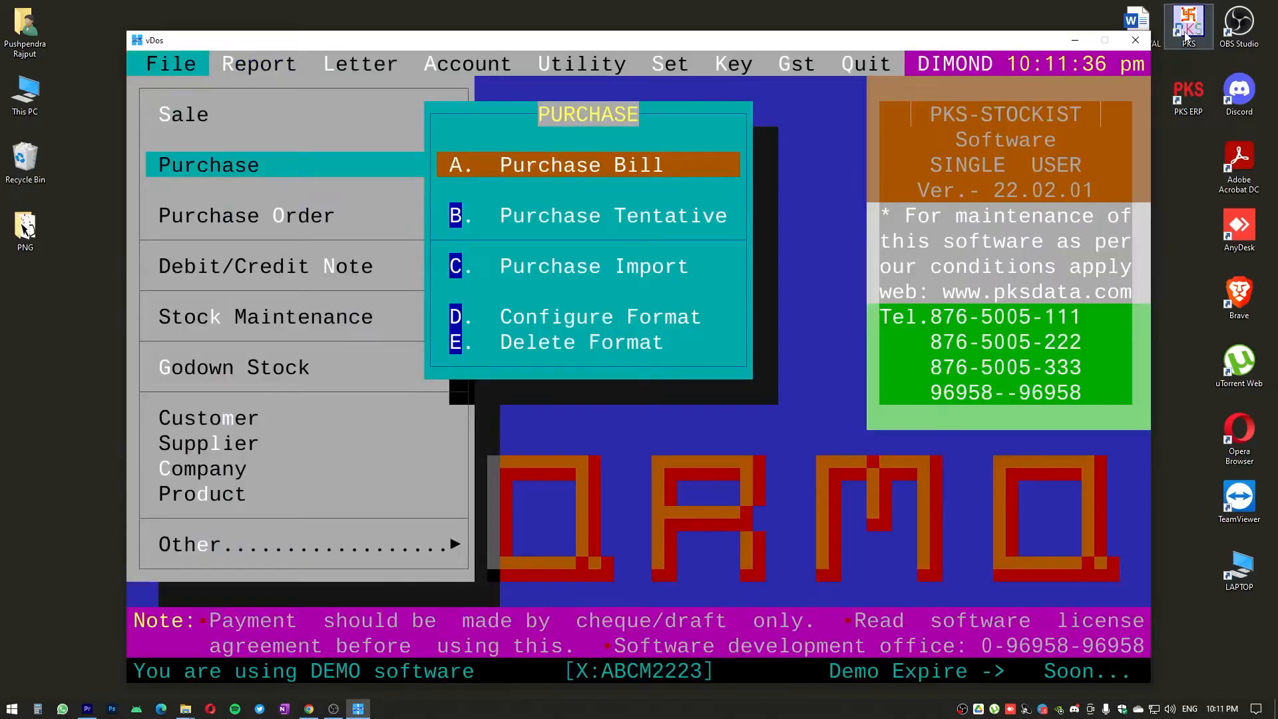
{"action": "key", "text": "Escape"}
{"action": "key", "text": "Up"}
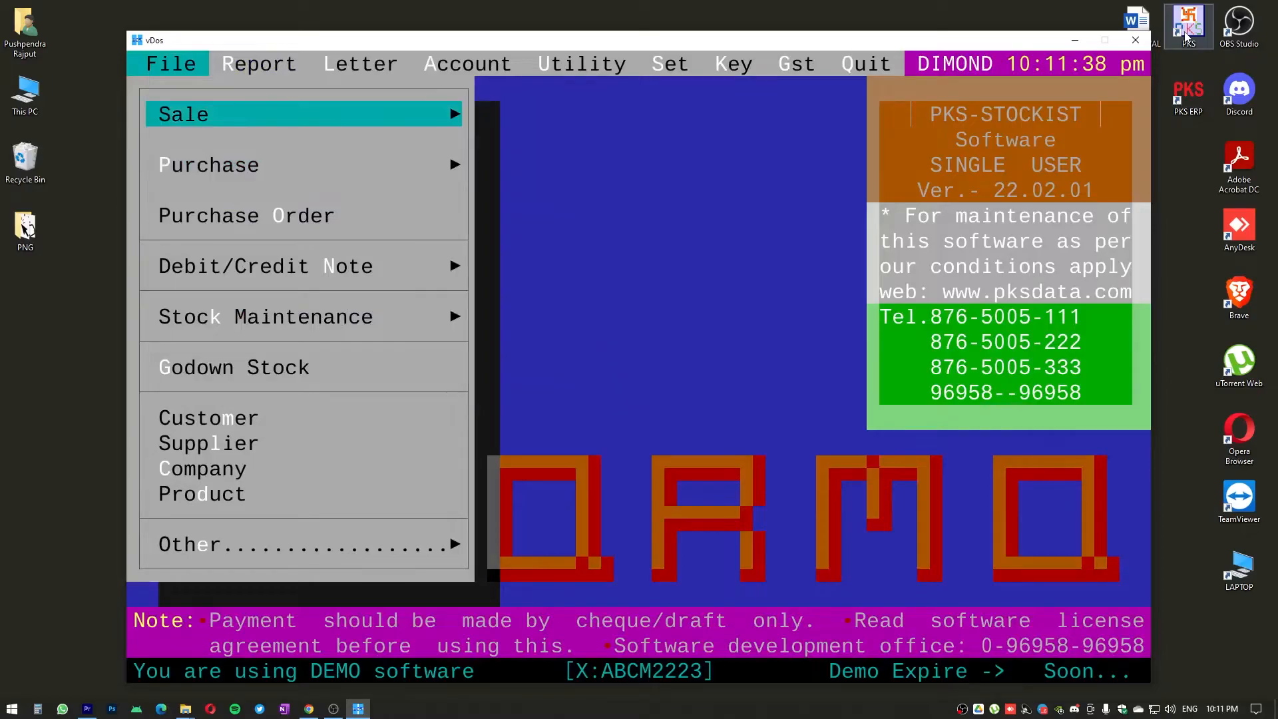
{"action": "key", "text": "Return"}
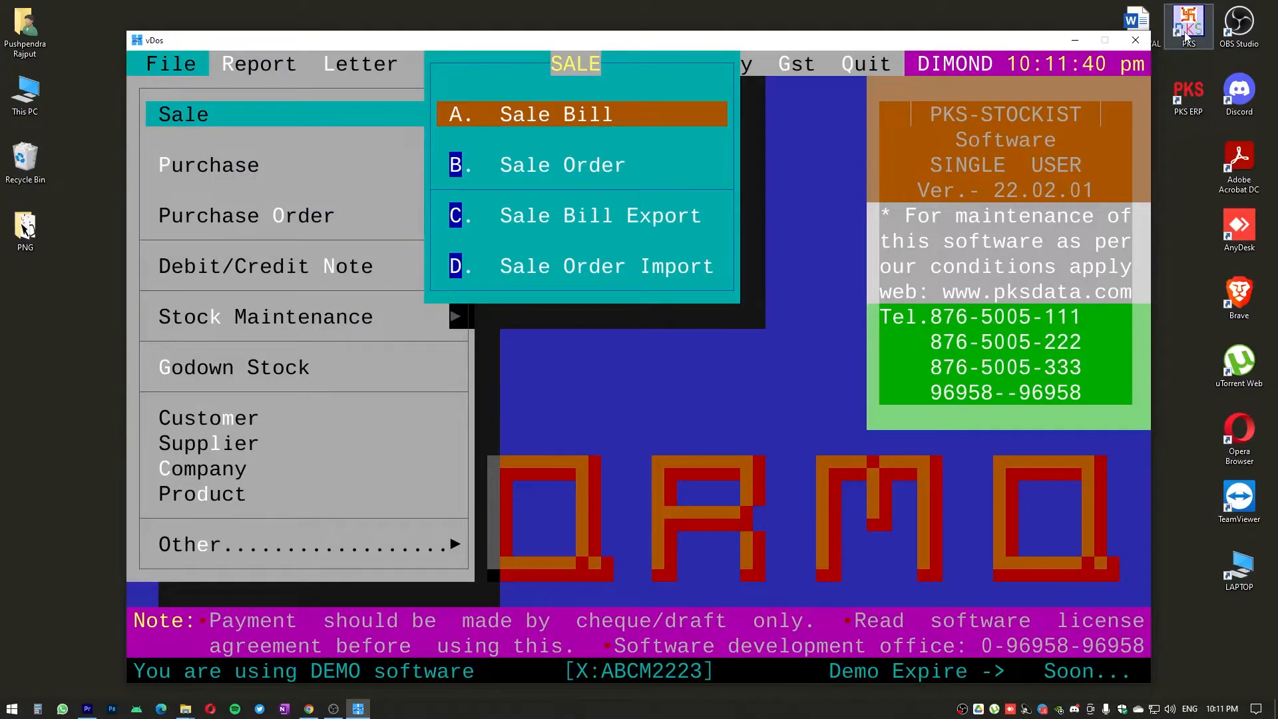
{"action": "key", "text": "Return"}
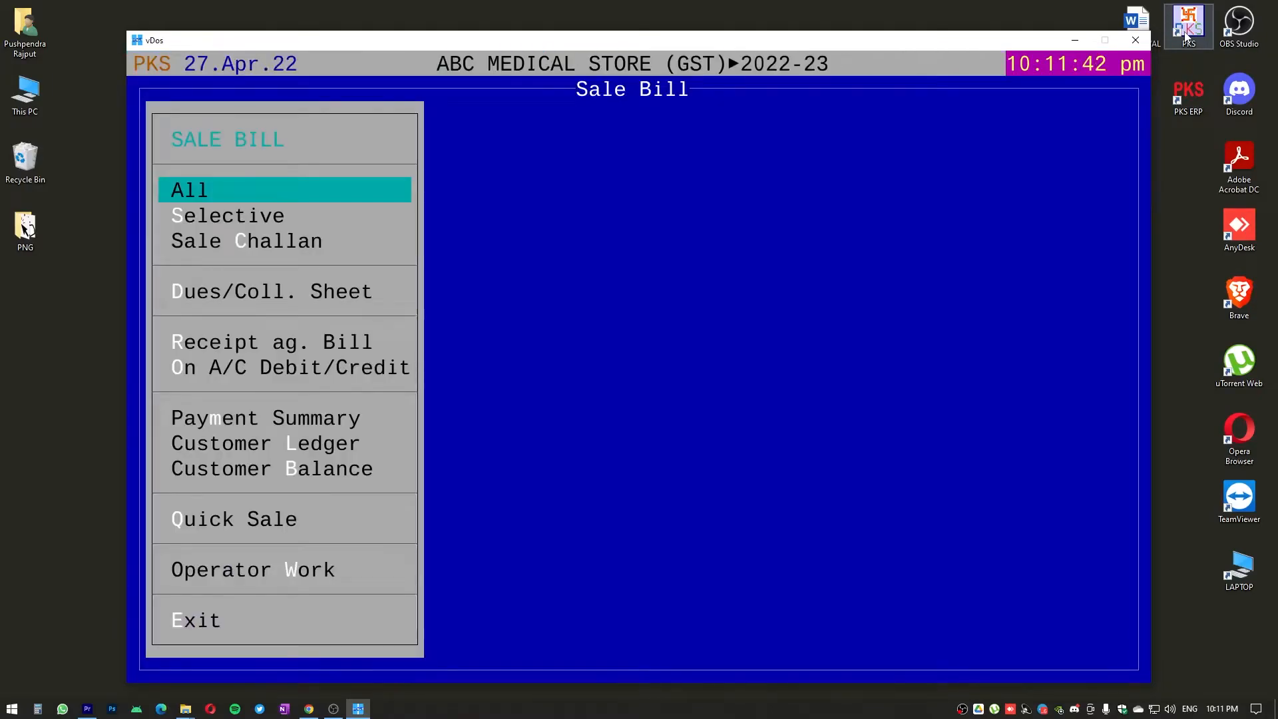
{"action": "key", "text": "Return"}
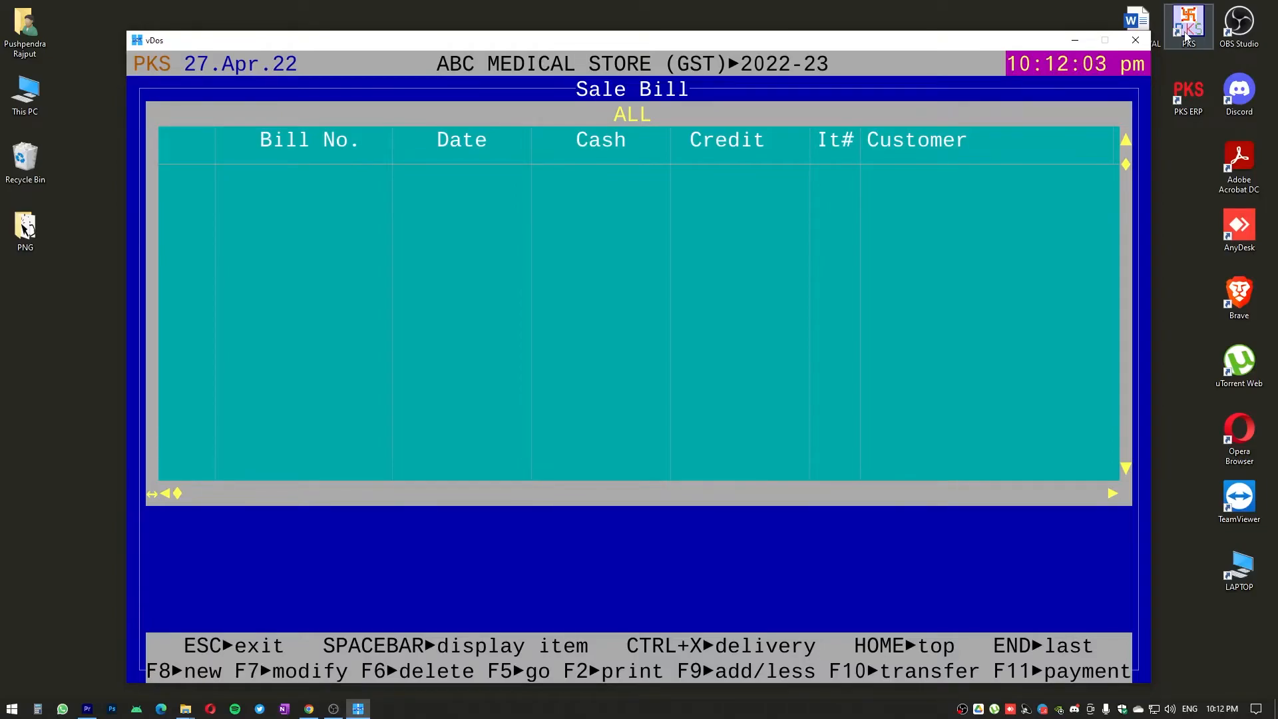
Start a new sale bill and choose KAMAL MEDICAL STORE as the customer
{"action": "key", "text": "F8"}
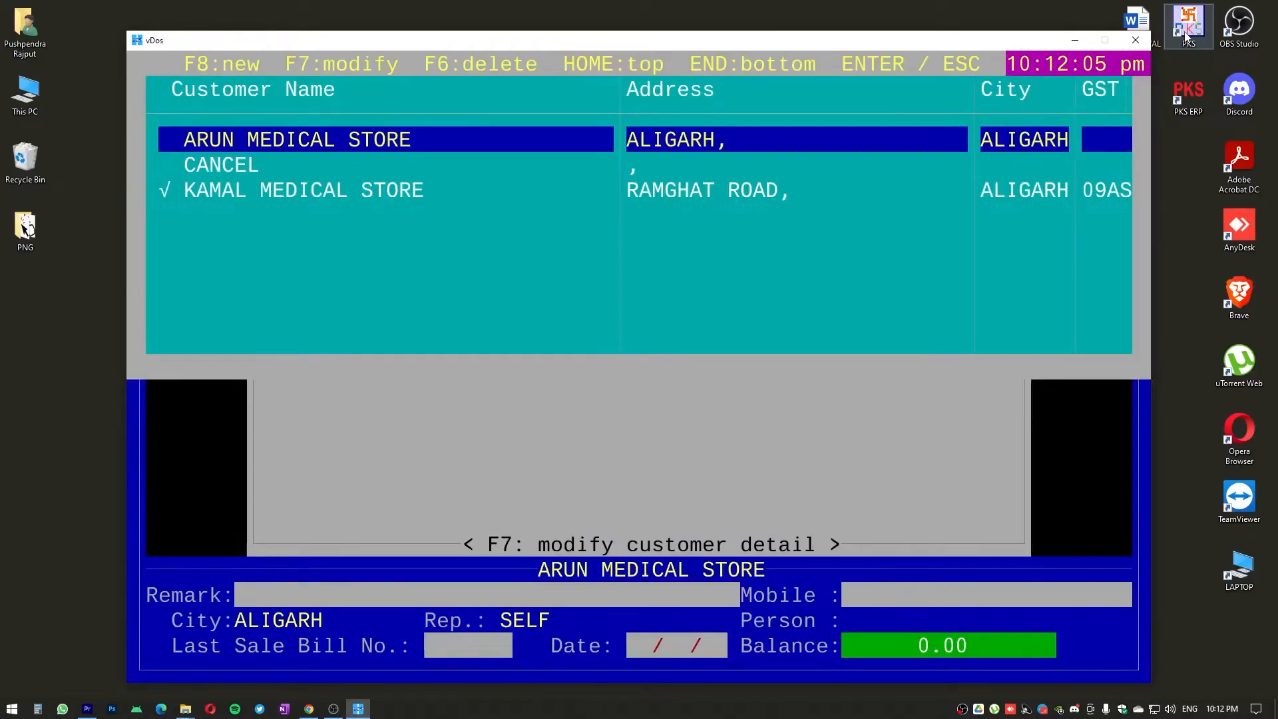
{"action": "key", "text": "Down"}
{"action": "key", "text": "Down"}
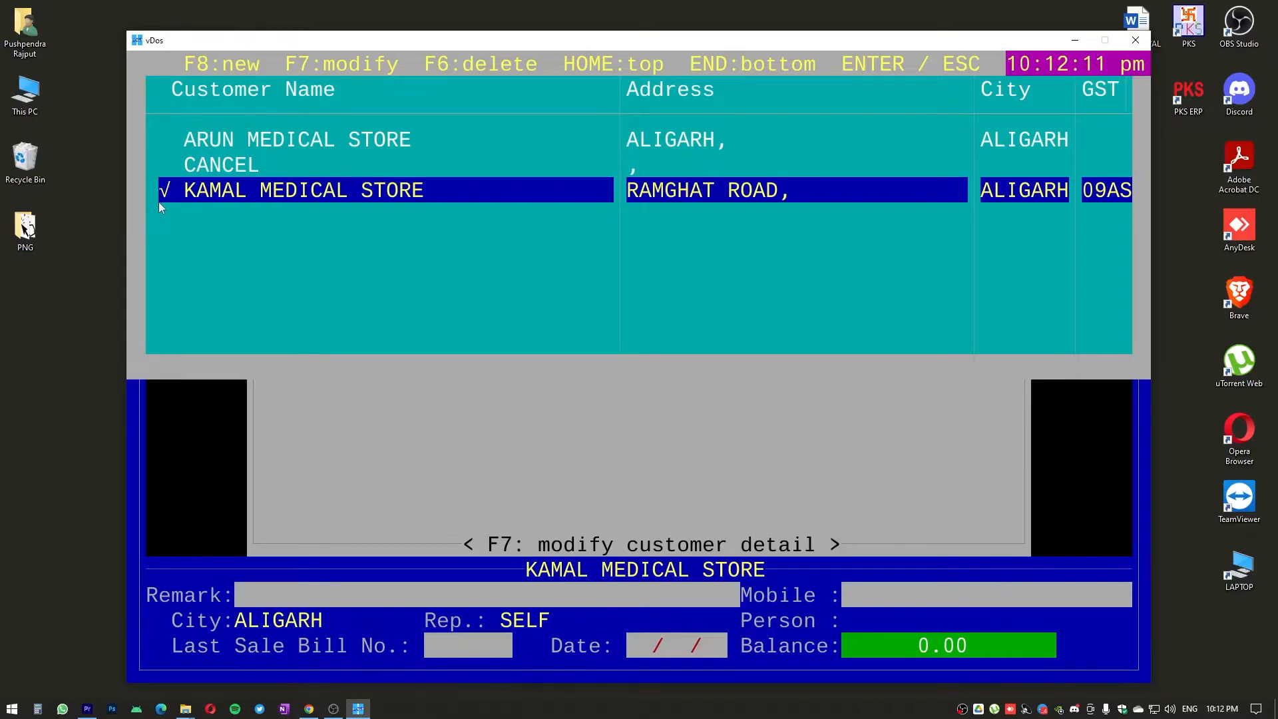
{"action": "key", "text": "Up"}
{"action": "key", "text": "Up"}
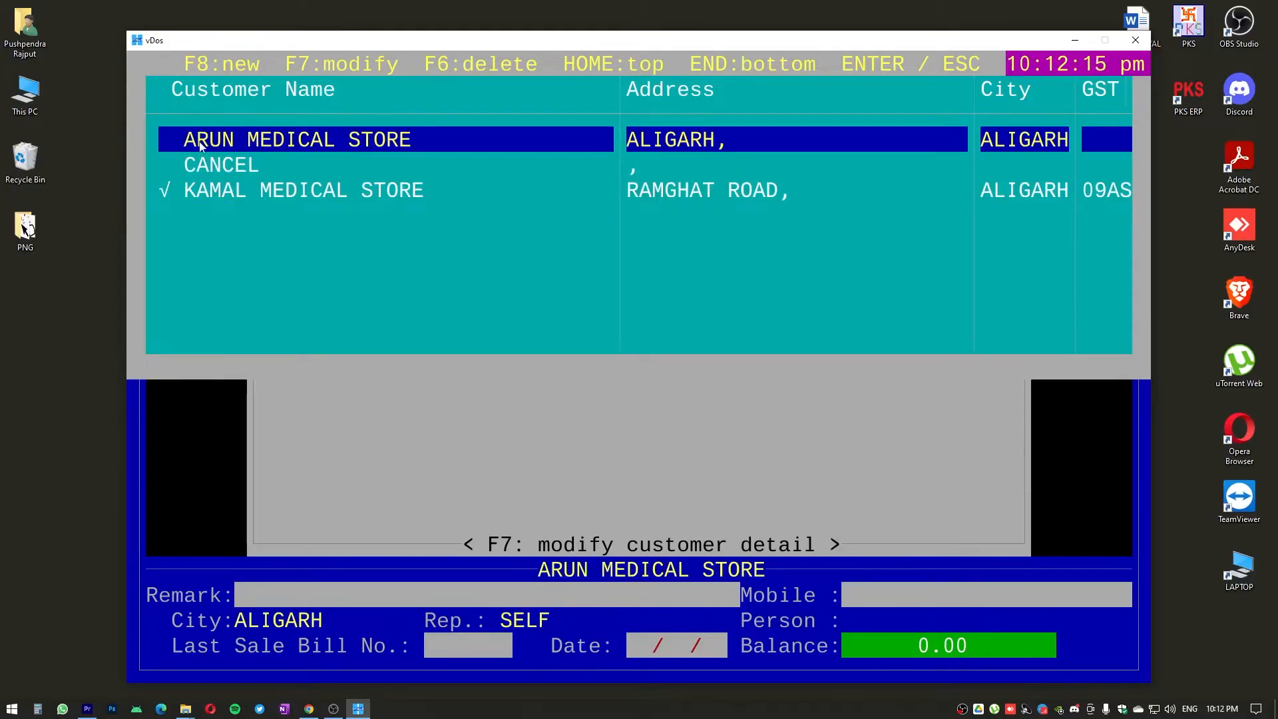
{"action": "key", "text": "Down"}
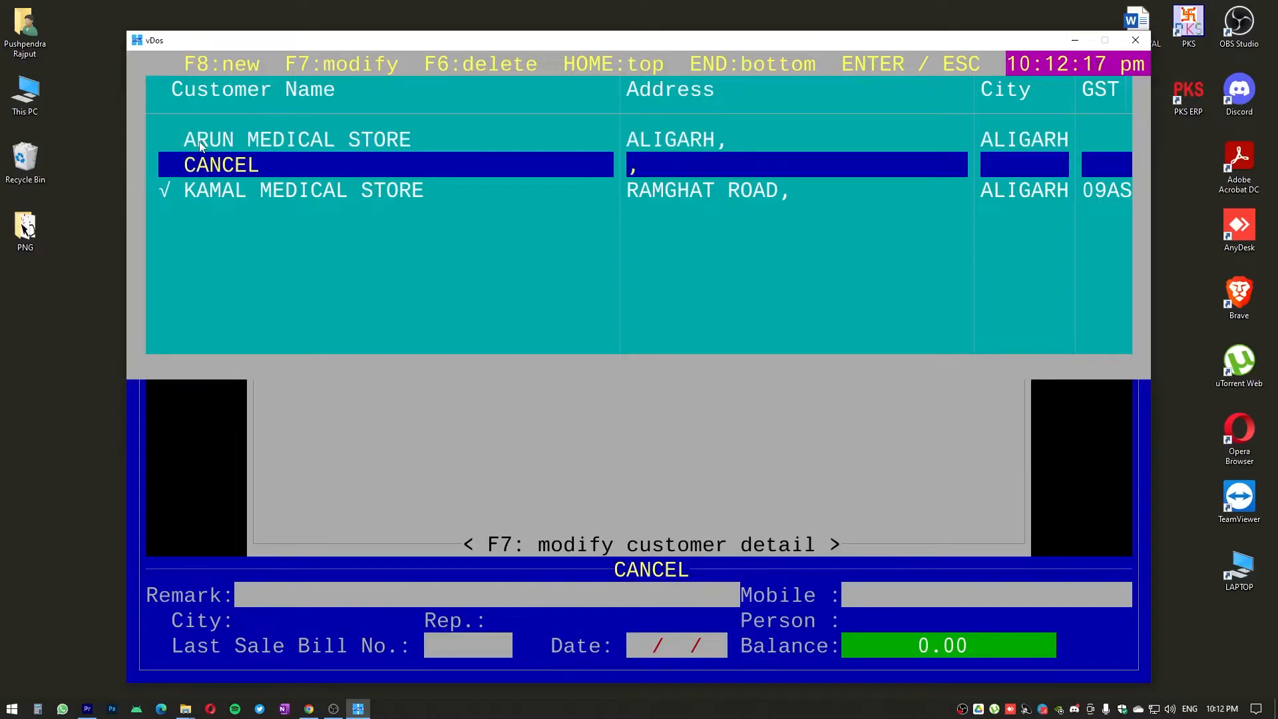
{"action": "key", "text": "Down"}
{"action": "key", "text": "Return"}
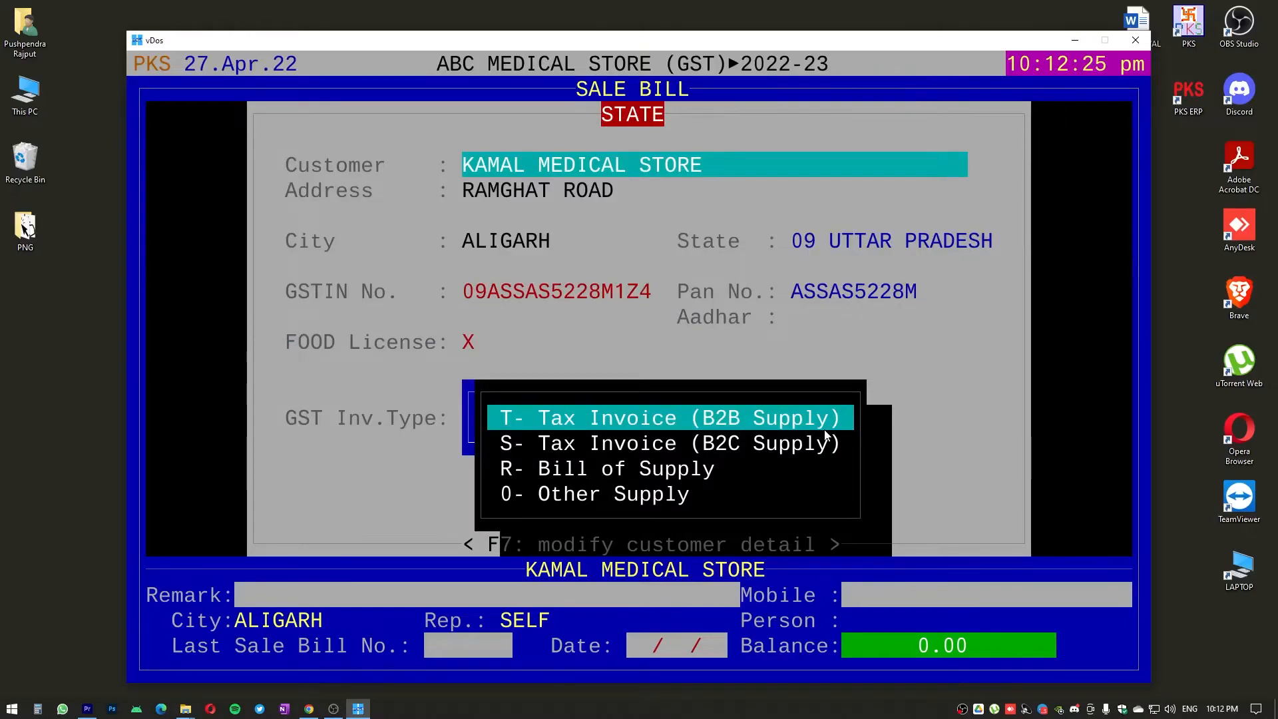
Set the sale bill's GST invoice type to Tax Invoice (B2B Supply) and its payment type to CREDIT
{"action": "key", "text": "Down"}
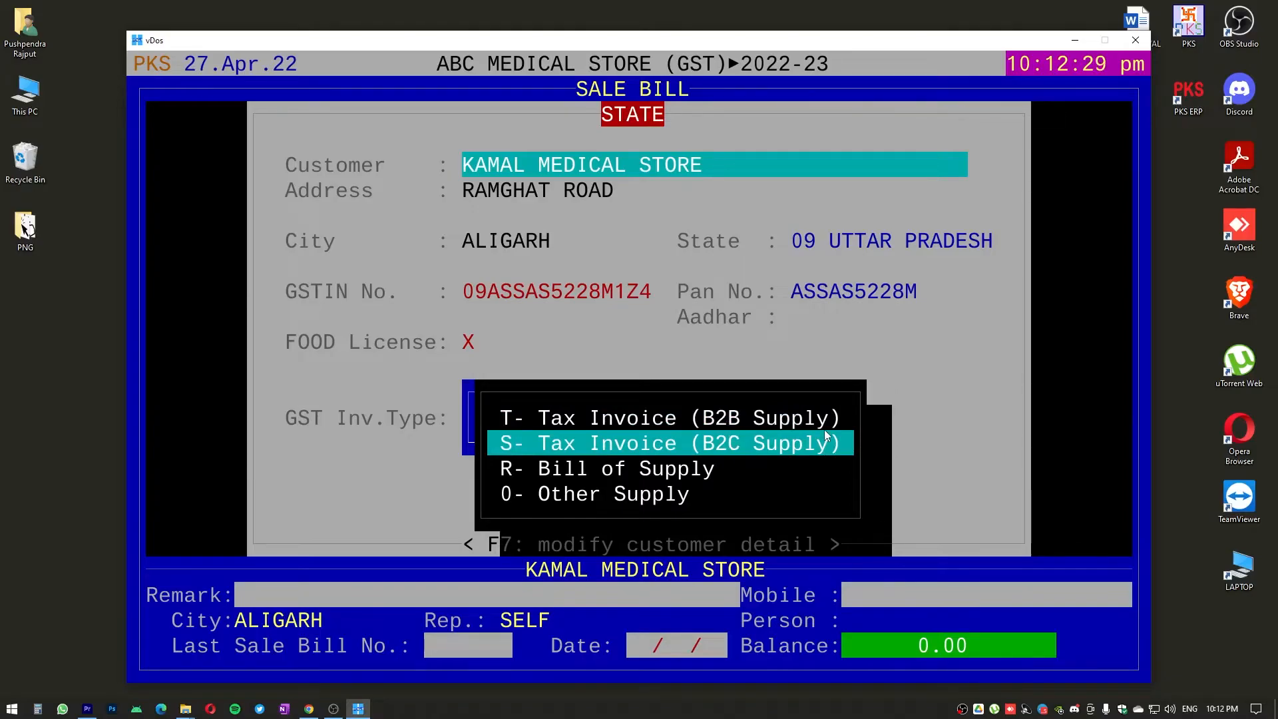
{"action": "key", "text": "Down"}
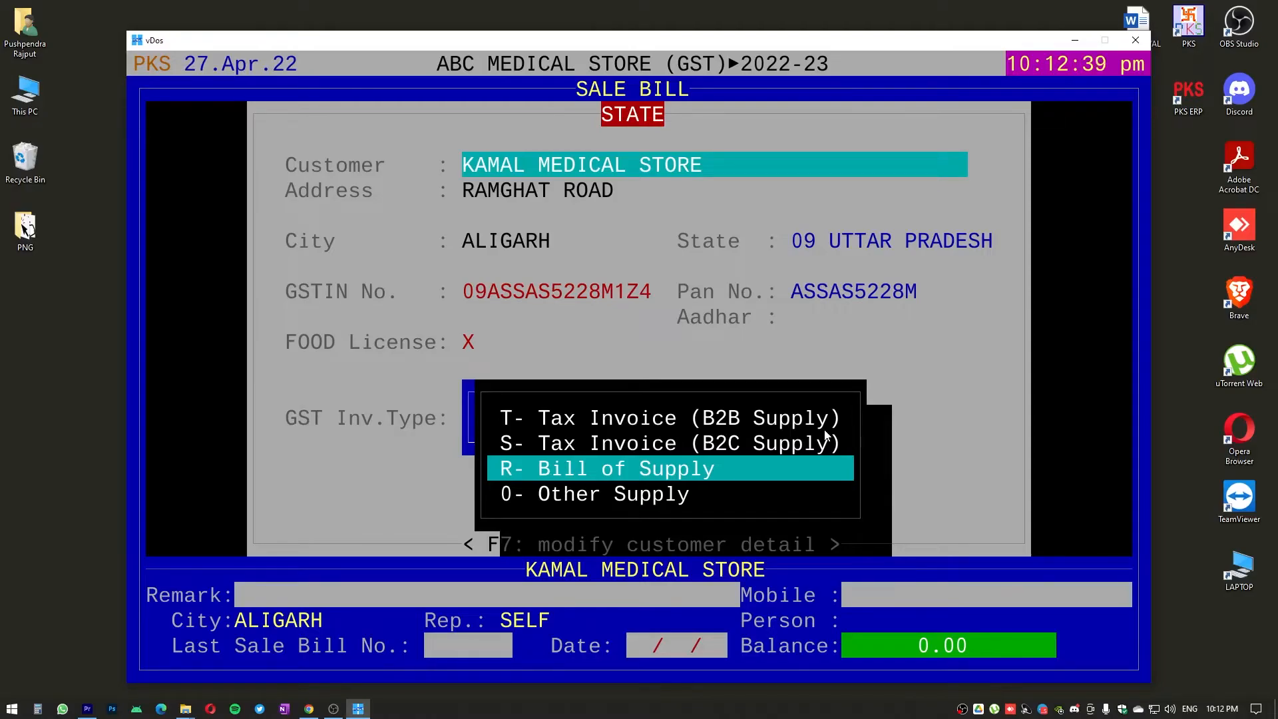
{"action": "key", "text": "Down"}
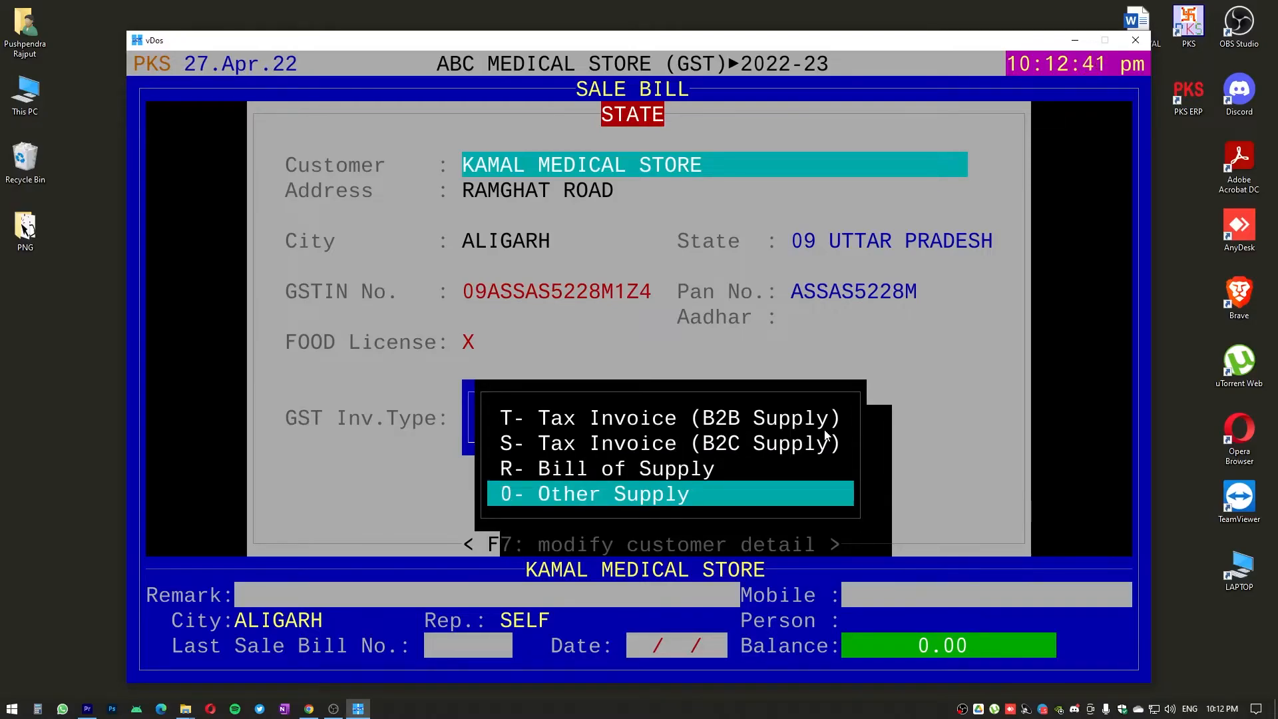
{"action": "key", "text": "Up"}
{"action": "key", "text": "Up"}
{"action": "key", "text": "Up"}
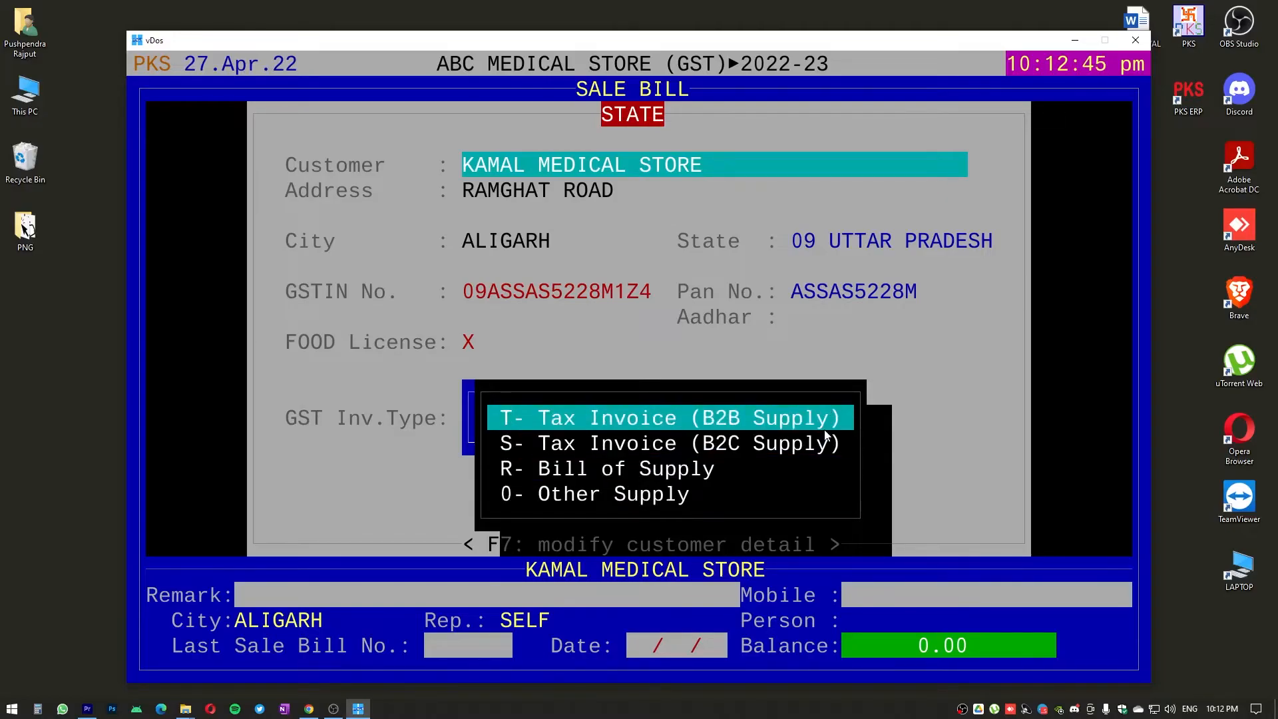
{"action": "key", "text": "Return"}
{"action": "key", "text": "space"}
{"action": "key", "text": "space"}
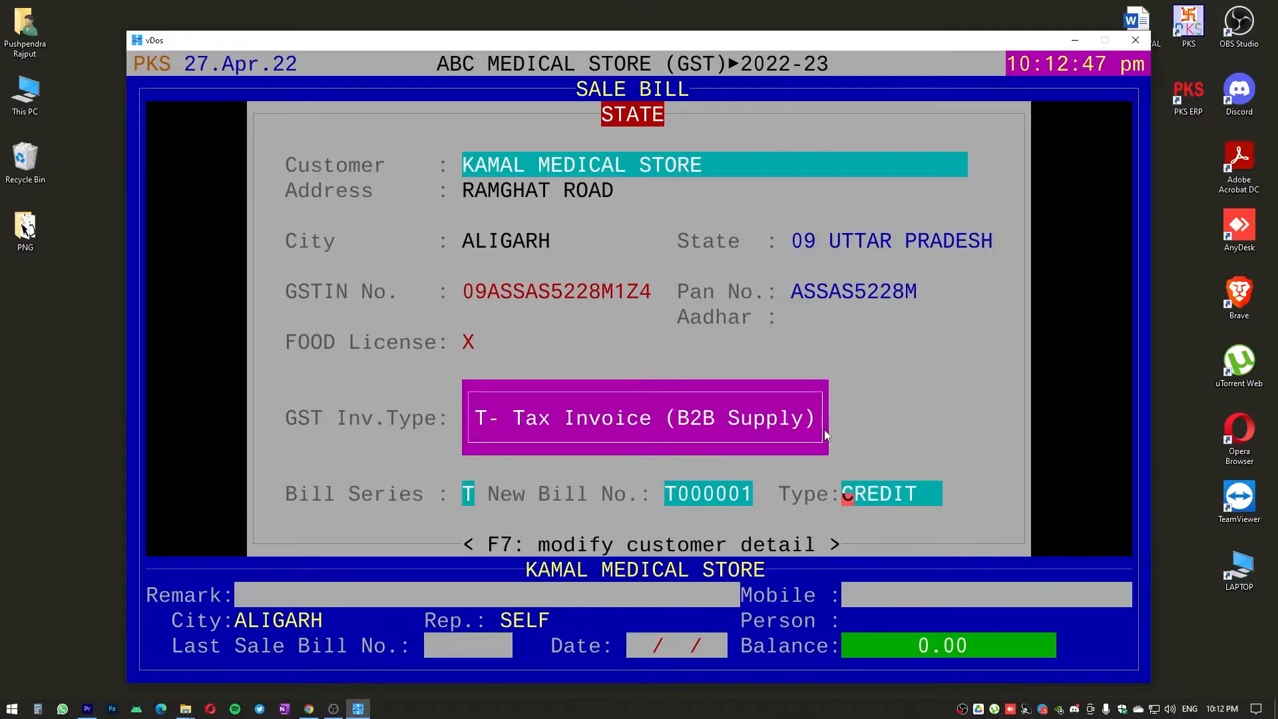
Confirm CREDIT as the sale bill's payment type and accept the header with NETT RATE mode and a blank discount group
{"action": "key", "text": "space"}
{"action": "key", "text": "space"}
{"action": "key", "text": "space"}
{"action": "key", "text": "Return"}
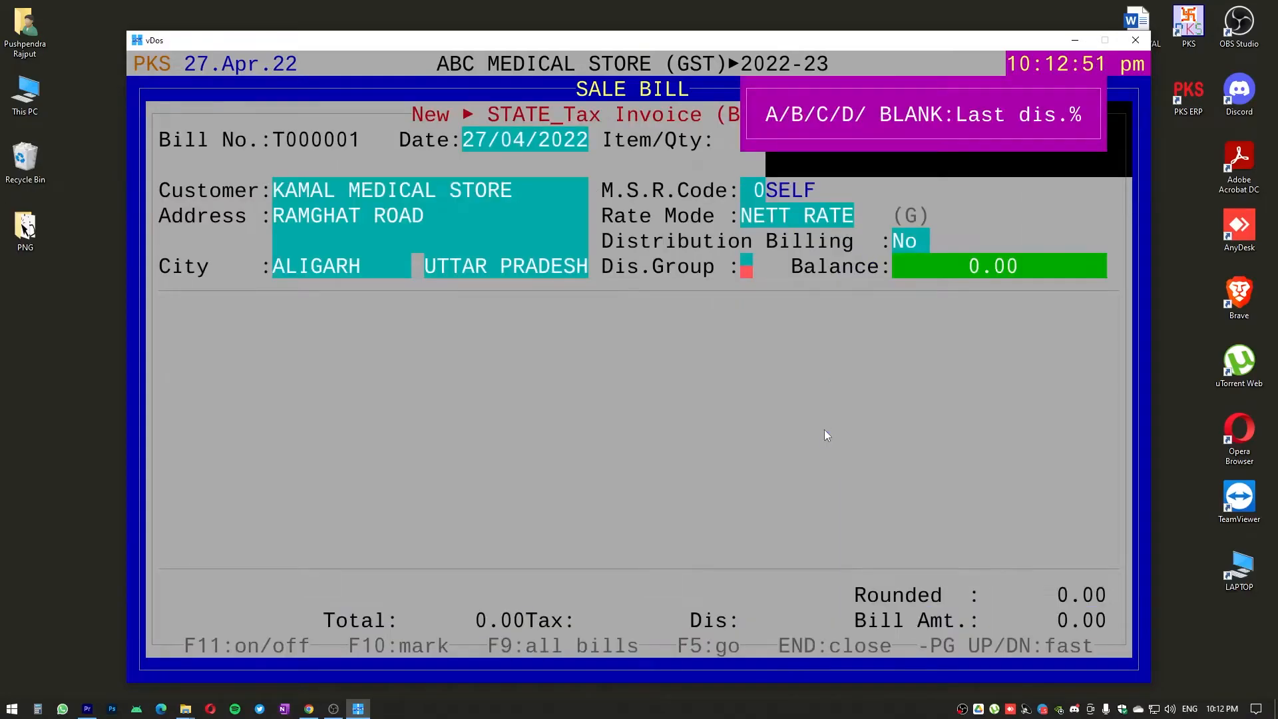
{"action": "key", "text": "Return"}
Add COMBIFLAM TAB as the first item of the sale bill, taken from batch DSDSDSF
{"action": "type", "text": "COMBI"}
{"action": "key", "text": "Return"}
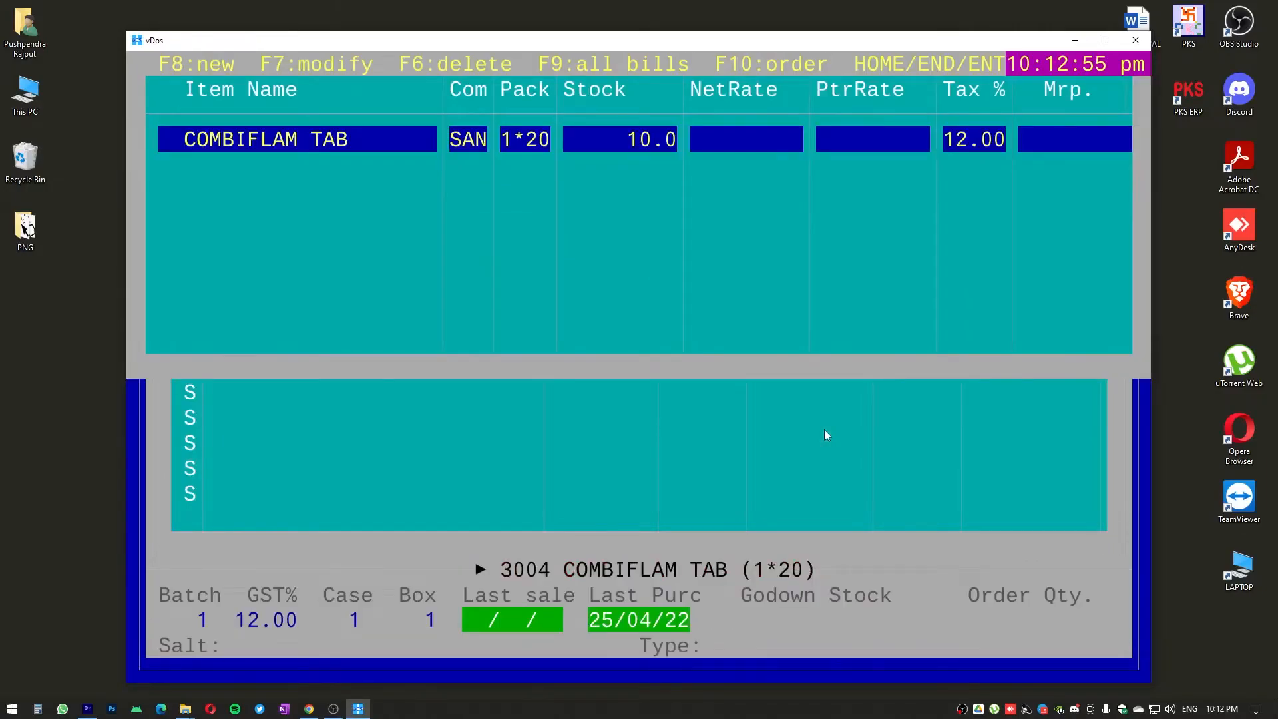
{"action": "key", "text": "Return"}
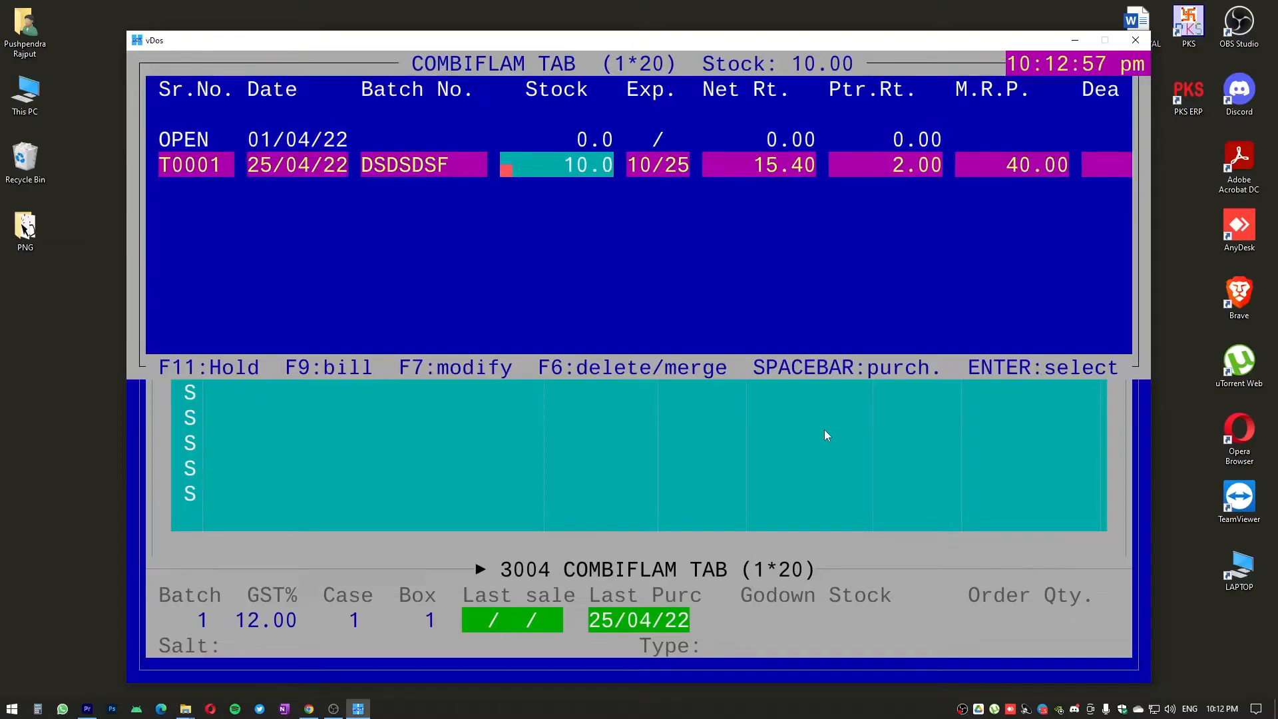
{"action": "key", "text": "Up"}
{"action": "key", "text": "Down"}
{"action": "key", "text": "Return"}
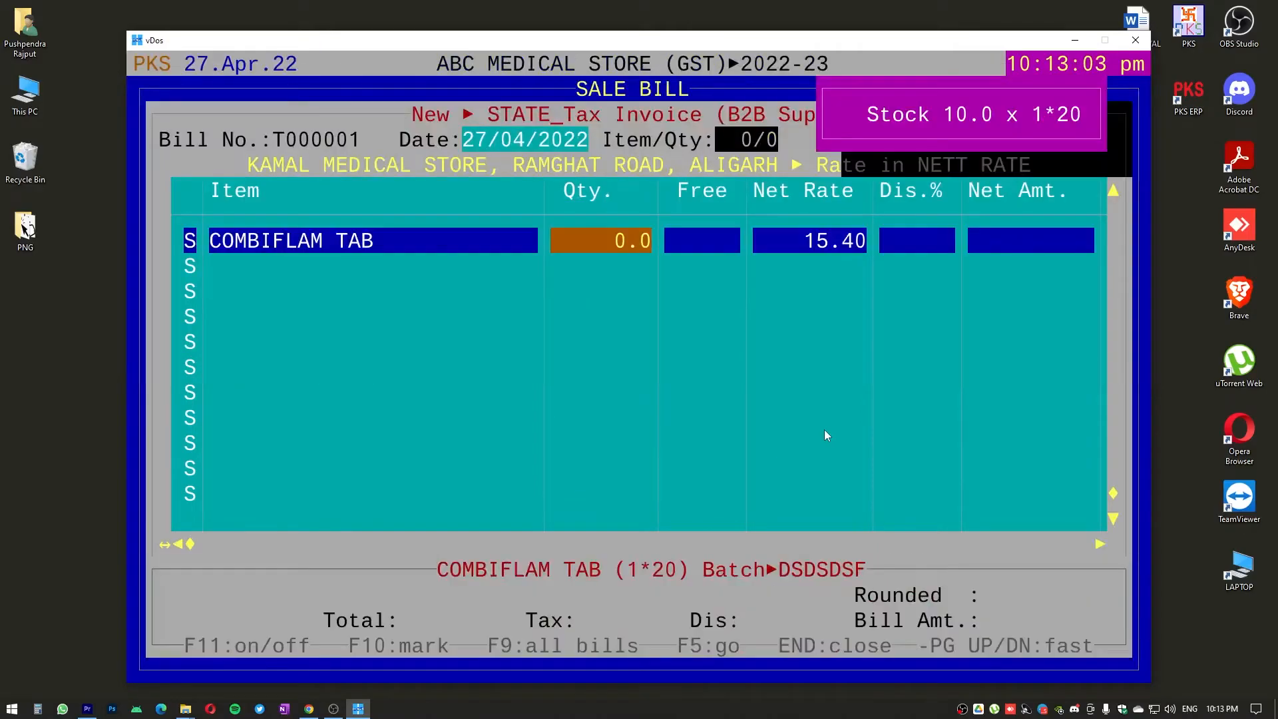
Set the COMBIFLAM TAB quantity to 1 and its net rate to 16.00, and complete the row without a discount
{"action": "type", "text": "1 ."}
{"action": "key", "text": "Return"}
{"action": "key", "text": "Return"}
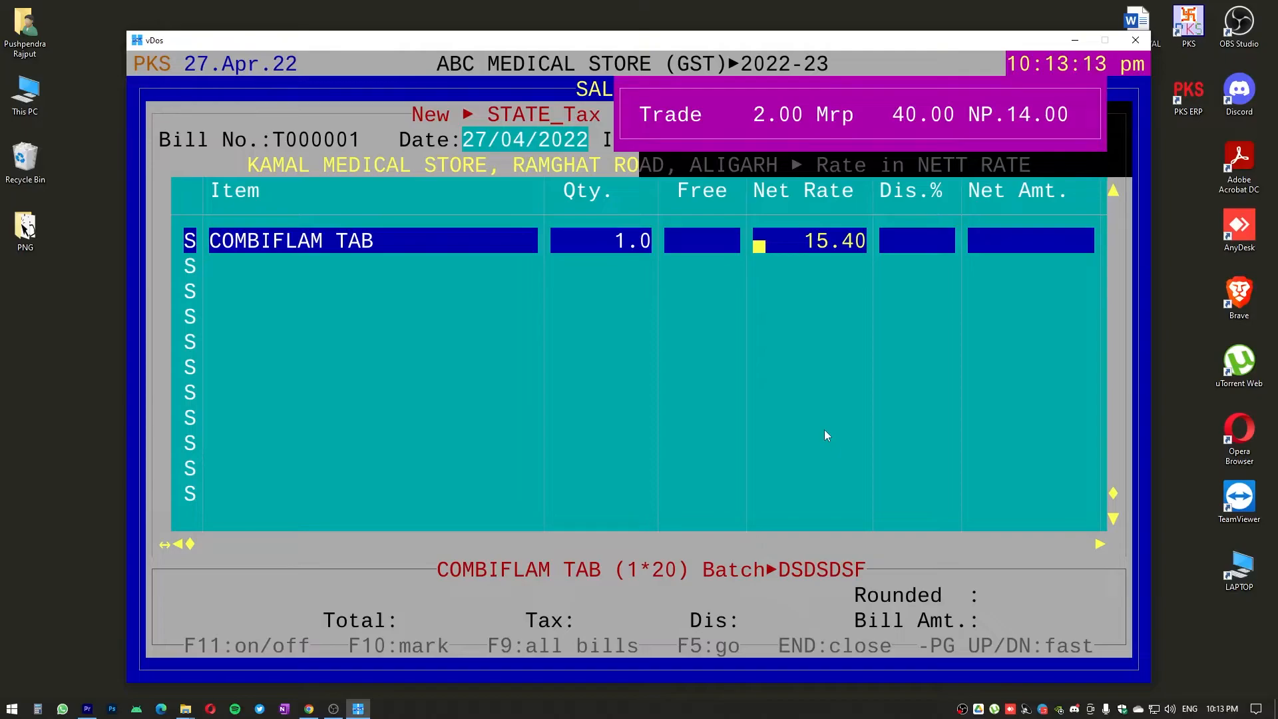
{"action": "type", "text": "16.00"}
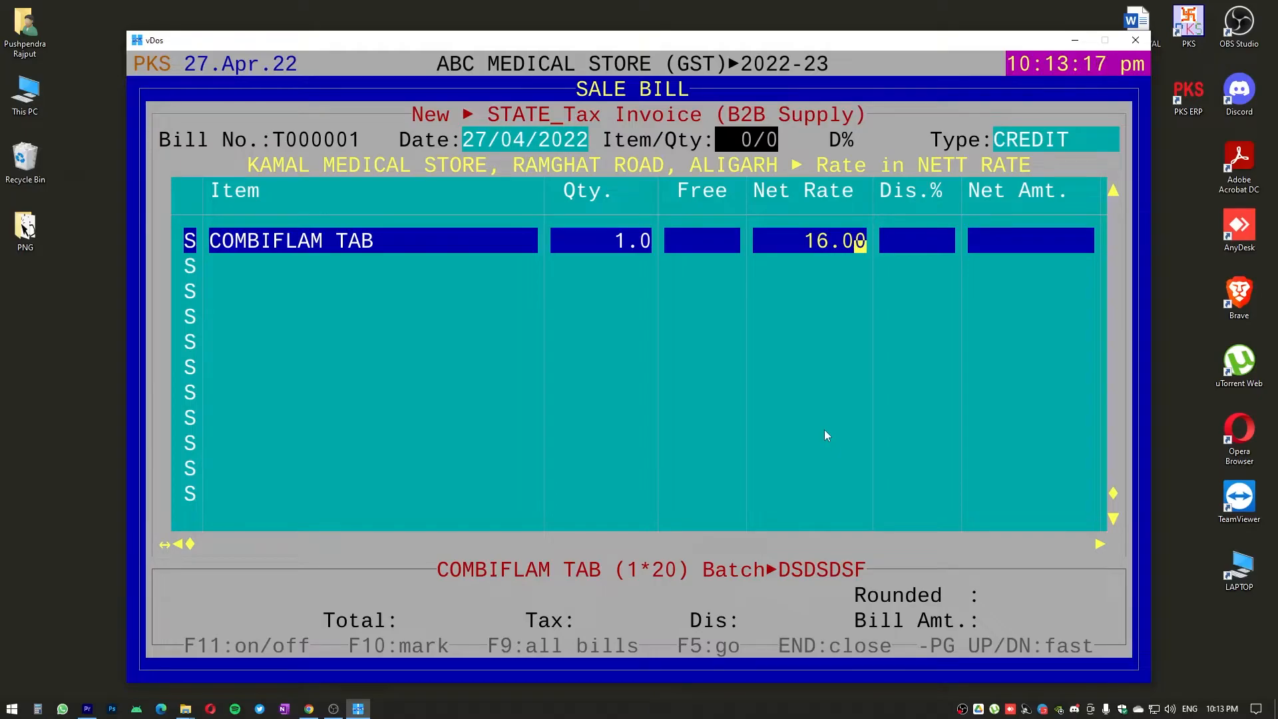
{"action": "key", "text": "Return"}
Go back through the COMBIFLAM TAB row to review its quantity, net rate, discount and batch fields
{"action": "key", "text": "Return"}
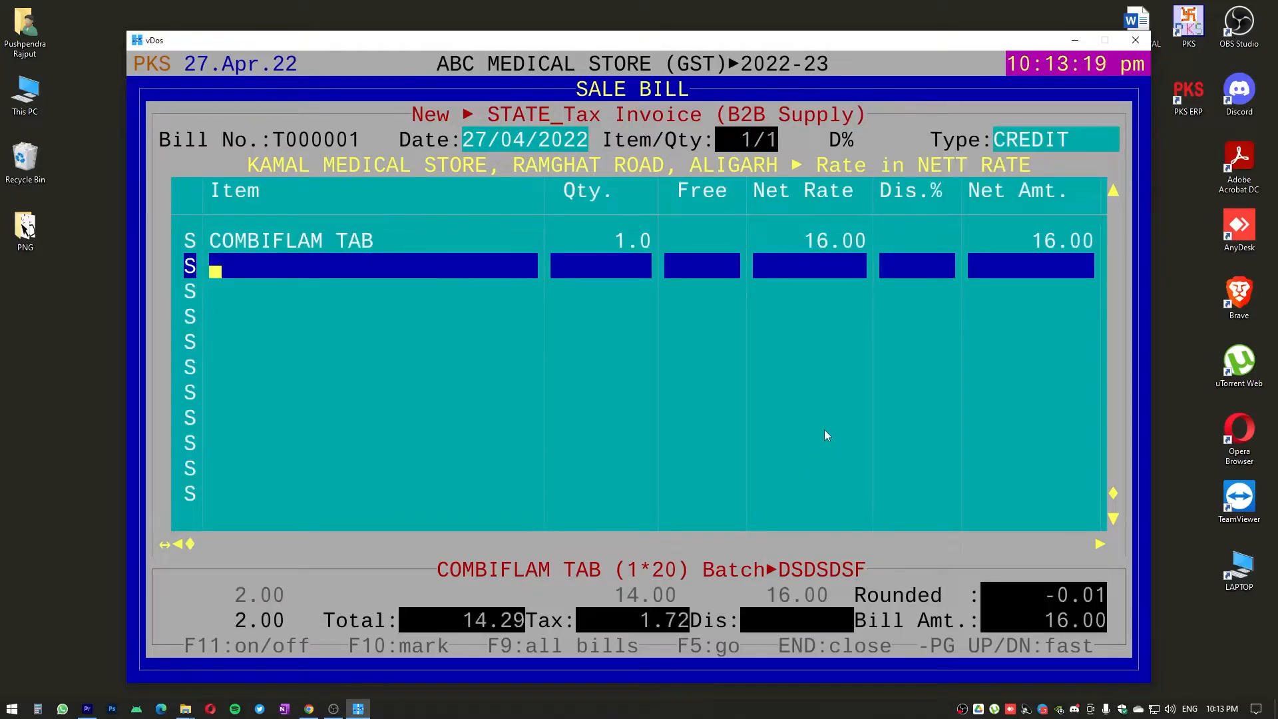
{"action": "key", "text": "Up"}
{"action": "key", "text": "Return"}
{"action": "key", "text": "Return"}
{"action": "key", "text": "Left"}
{"action": "key", "text": "Left"}
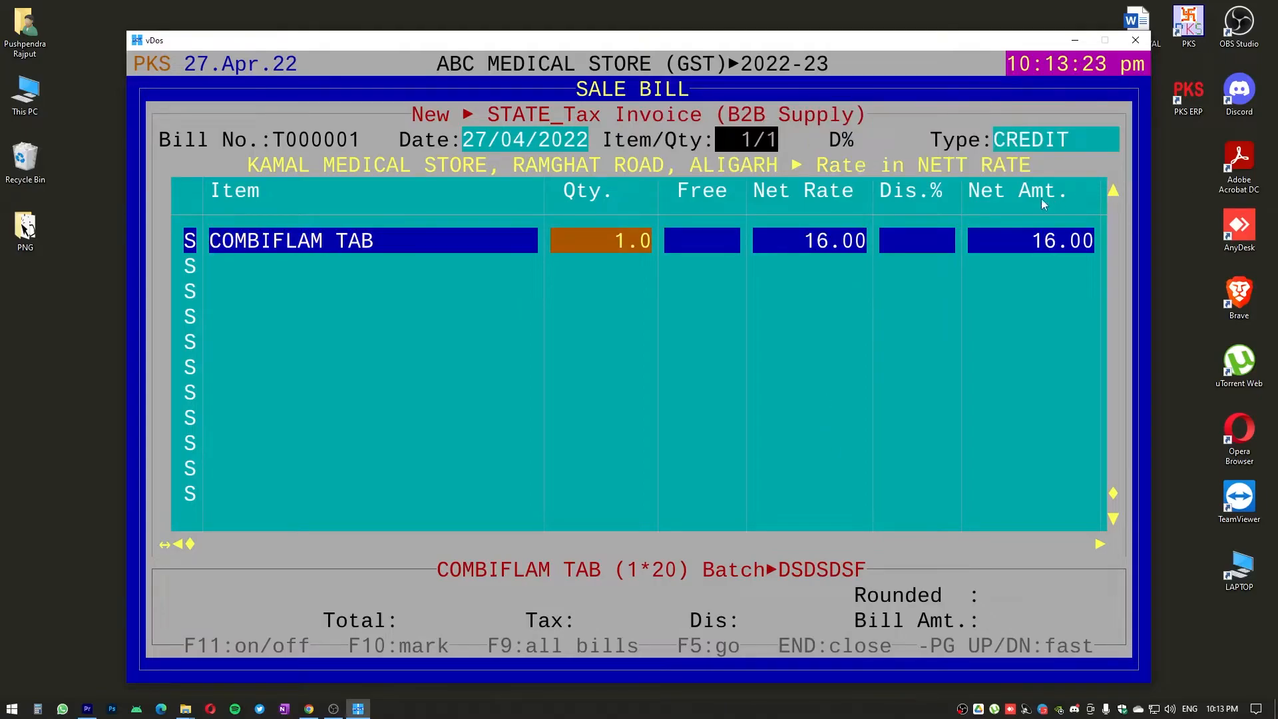
{"action": "key", "text": "Left"}
{"action": "key", "text": "Right"}
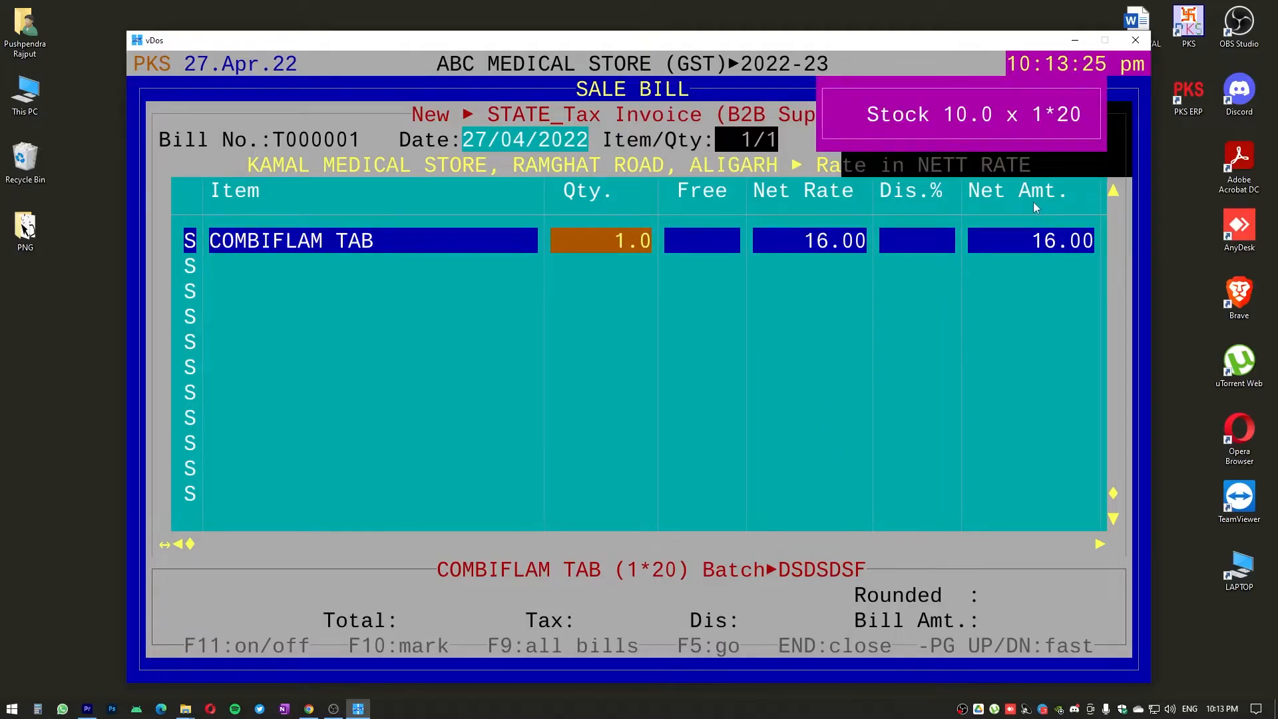
{"action": "key", "text": "Right"}
{"action": "key", "text": "Right"}
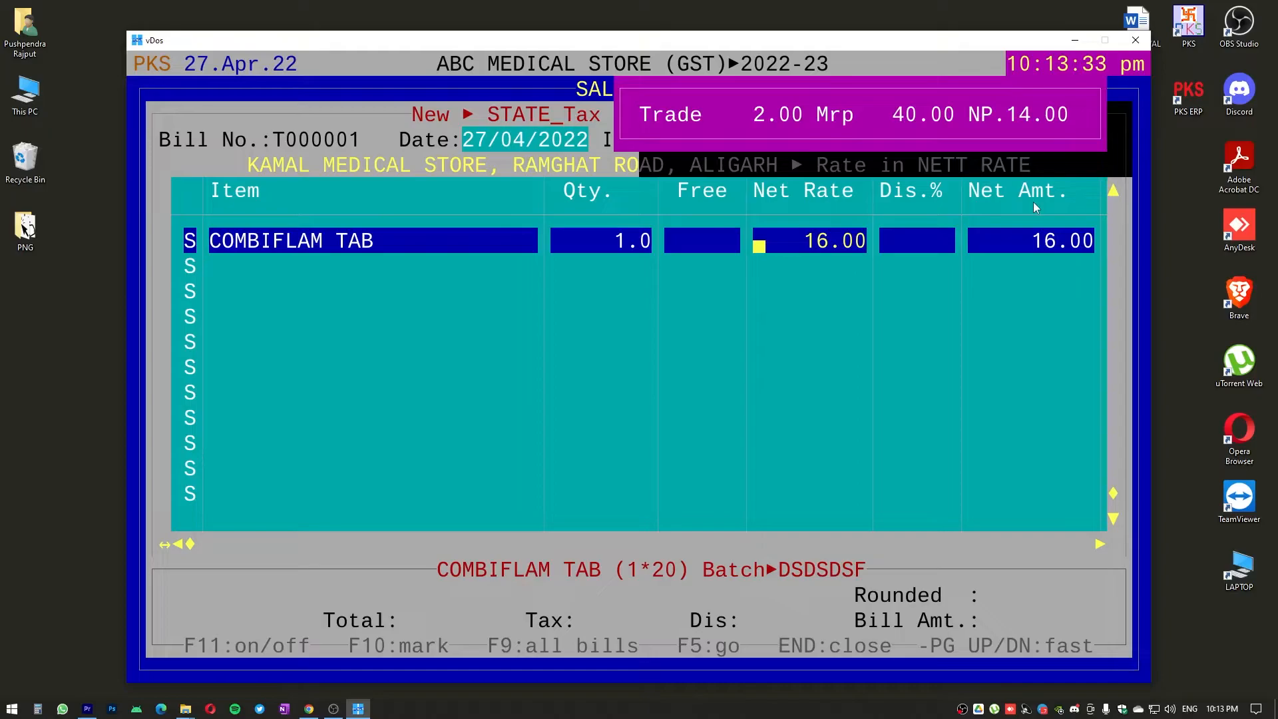
{"action": "key", "text": "Return"}
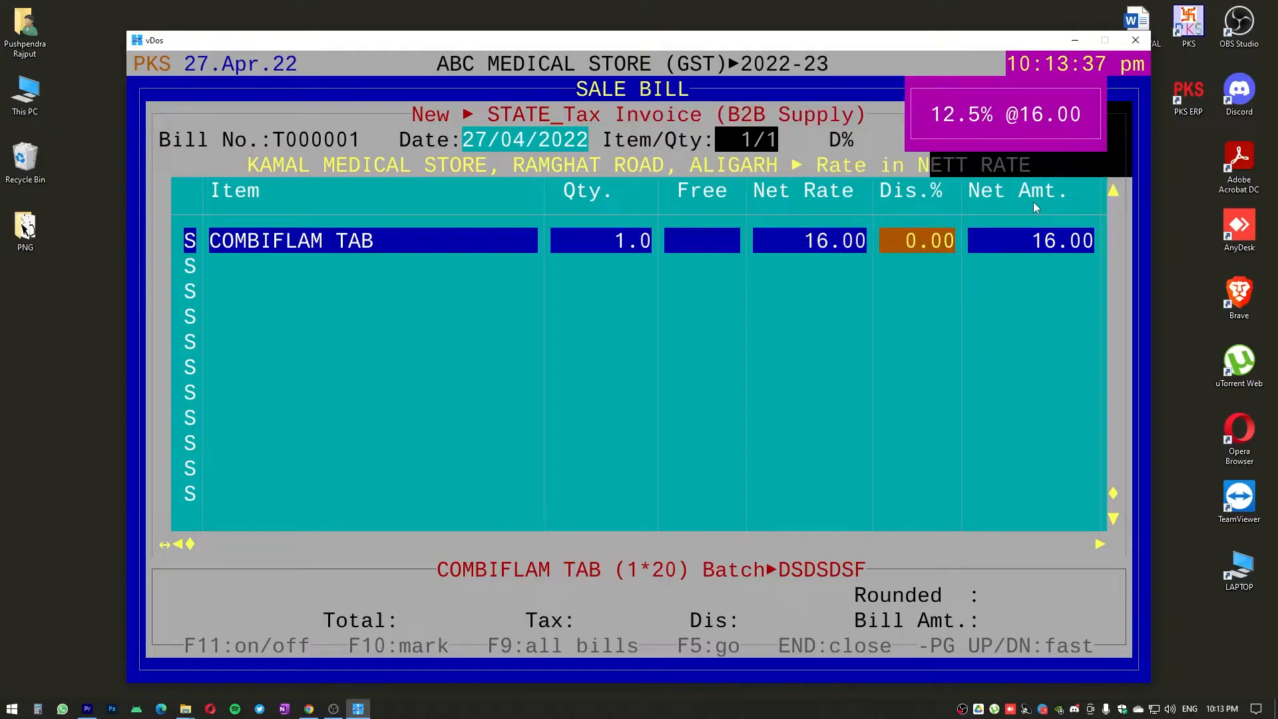
{"action": "key", "text": "Return"}
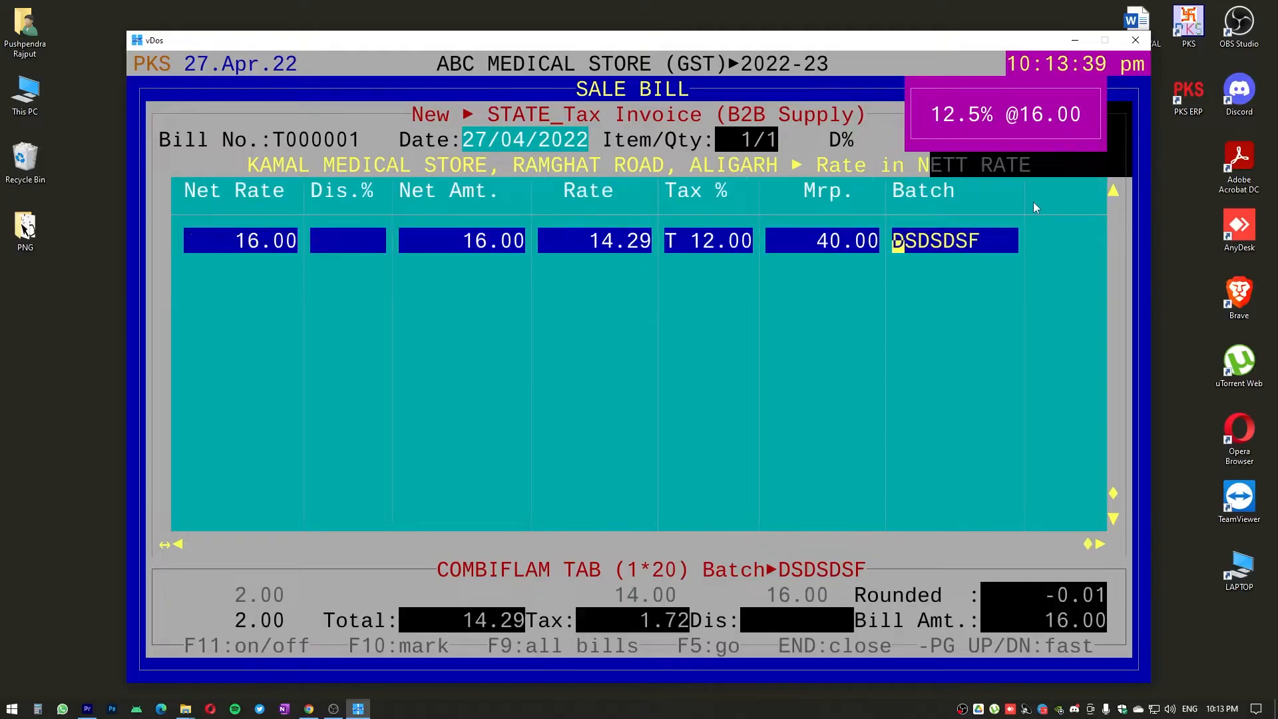
{"action": "key", "text": "Return"}
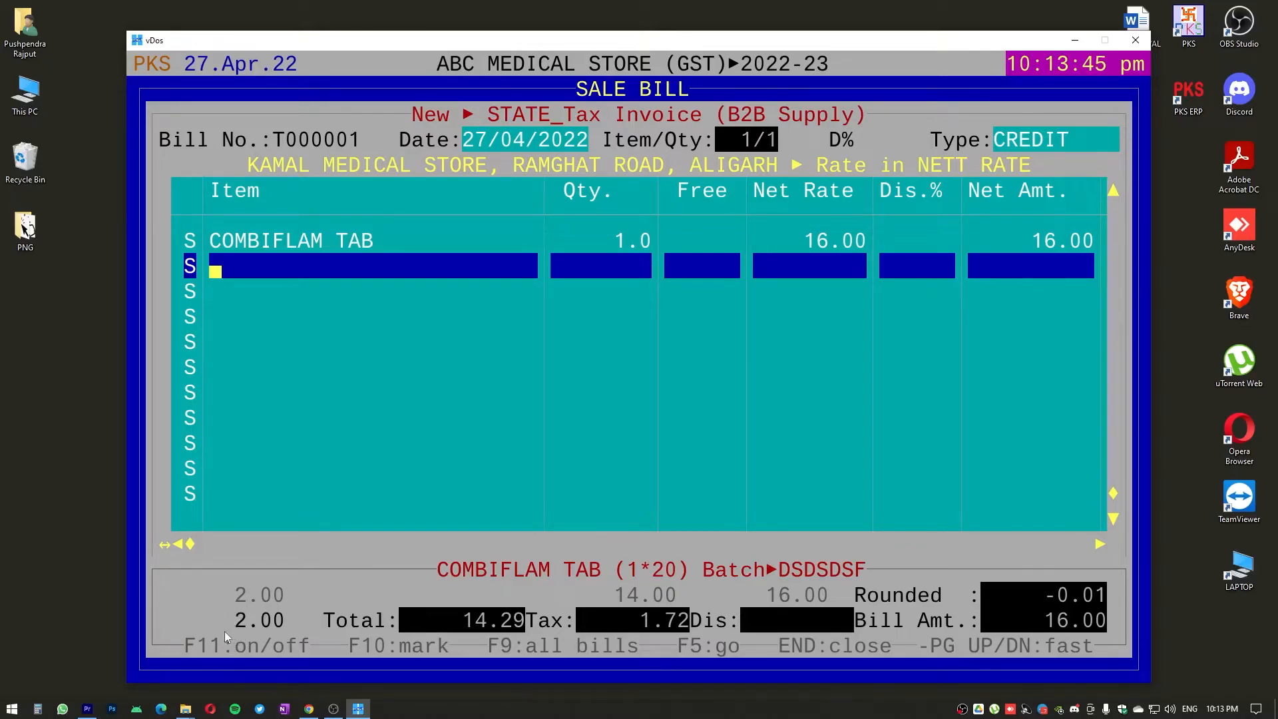
Add NIZONIDE 500 TAB as the second item of the sale bill, taken from batch DFSADD
{"action": "key", "text": "Return"}
{"action": "key", "text": "Down"}
{"action": "key", "text": "Return"}
{"action": "key", "text": "Down"}
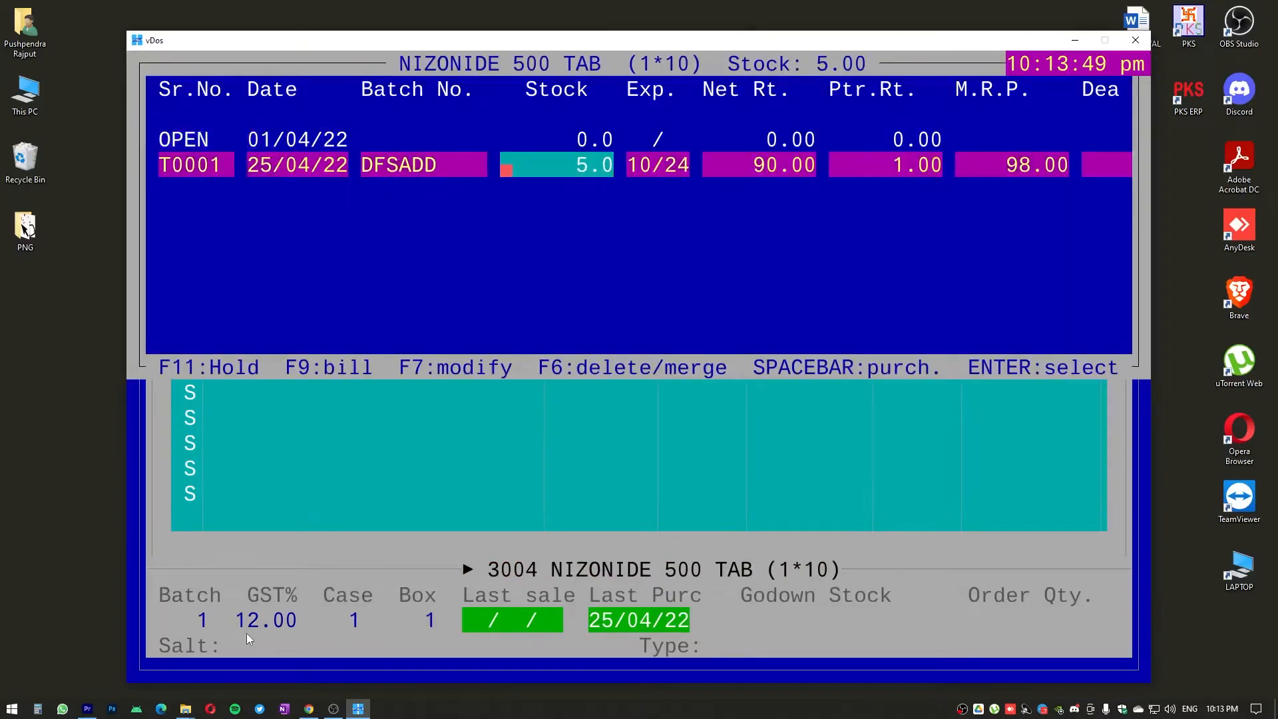
{"action": "key", "text": "Return"}
Set the NIZONIDE 500 TAB quantity to 2, accept the 90.00 net rate and complete the row without a discount
{"action": "type", "text": "2"}
{"action": "key", "text": "Return"}
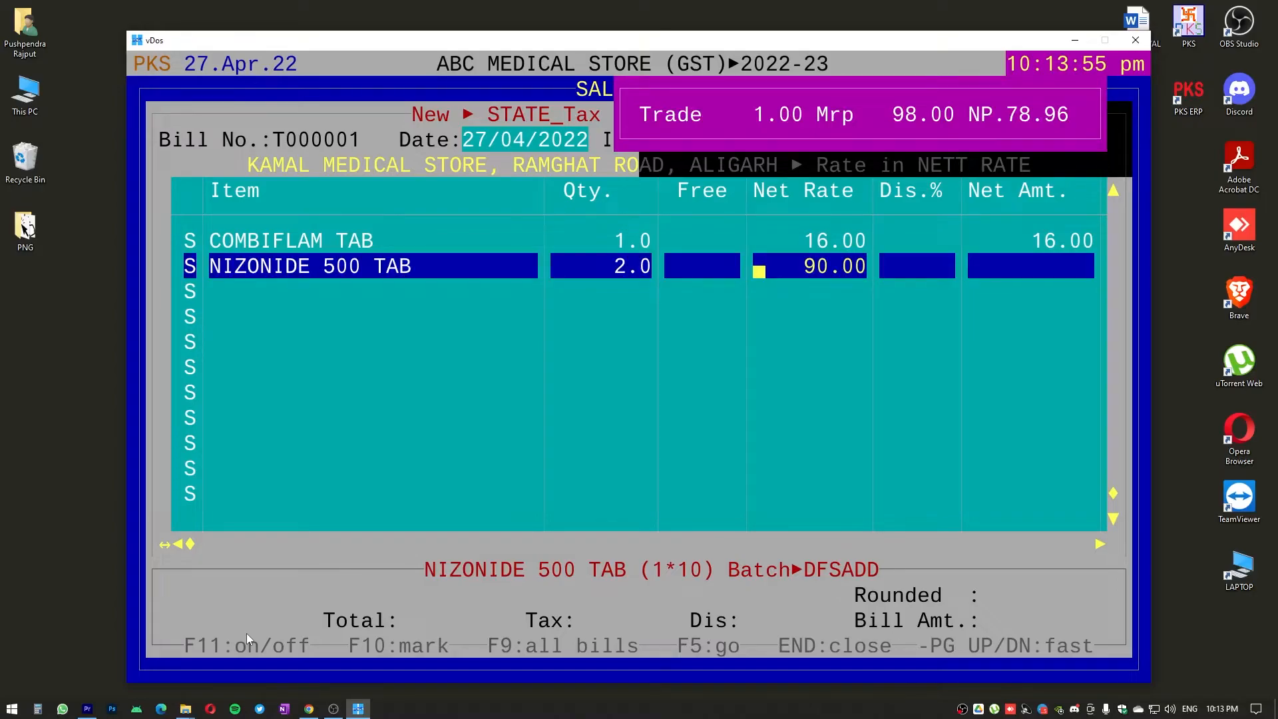
{"action": "key", "text": "Return"}
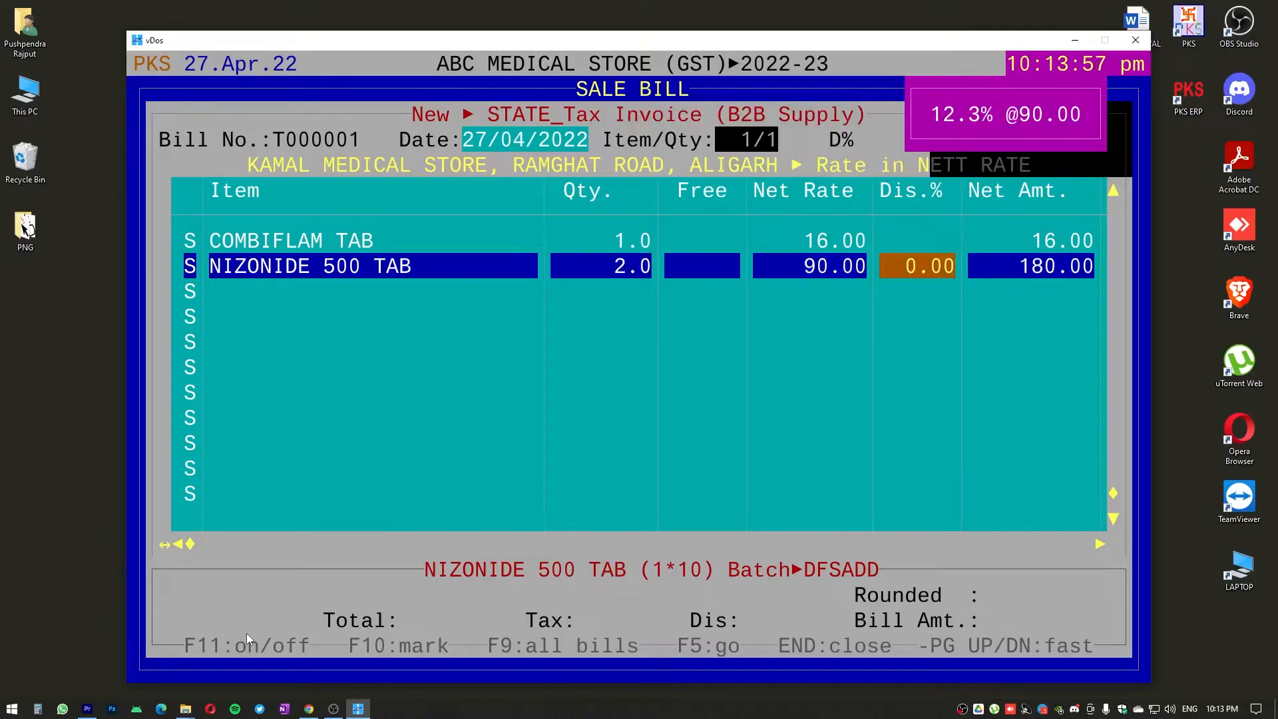
{"action": "key", "text": "Return"}
{"action": "key", "text": "Return"}
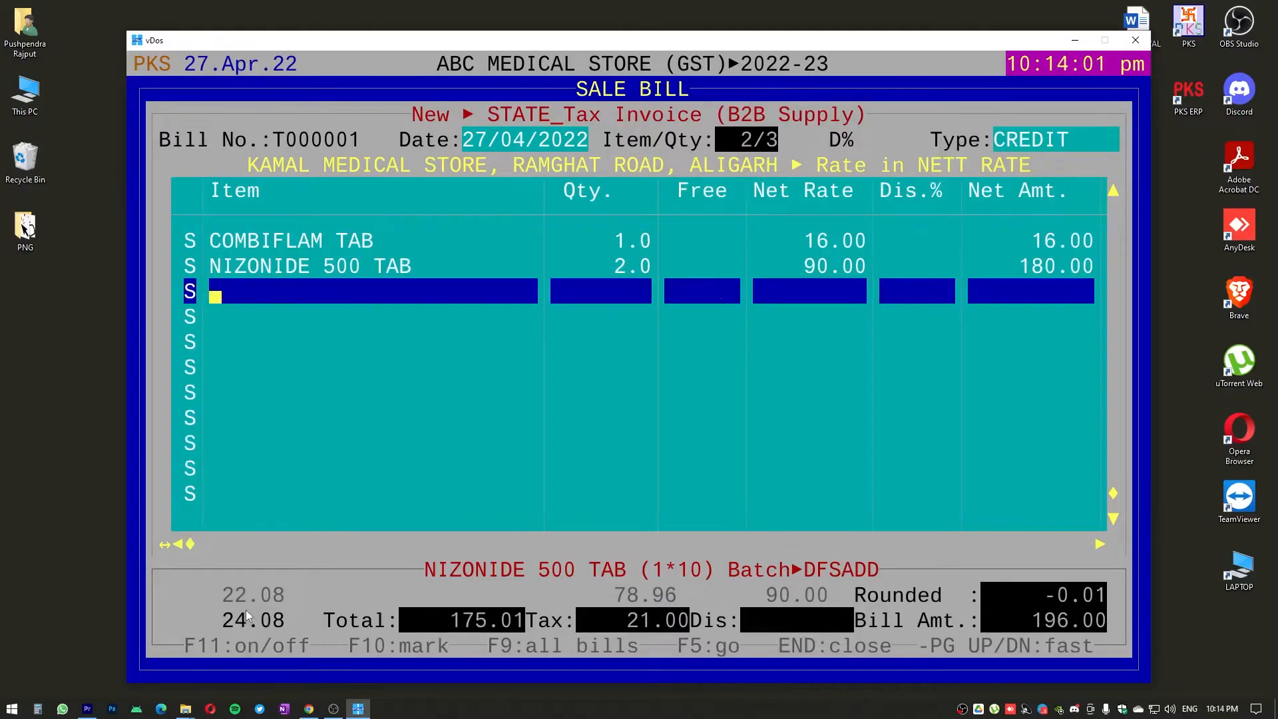
Go back through the NIZONIDE 500 TAB row to review its rate, tax, MRP and batch details
{"action": "key", "text": "Up"}
{"action": "key", "text": "Return"}
{"action": "key", "text": "Return"}
{"action": "key", "text": "Return"}
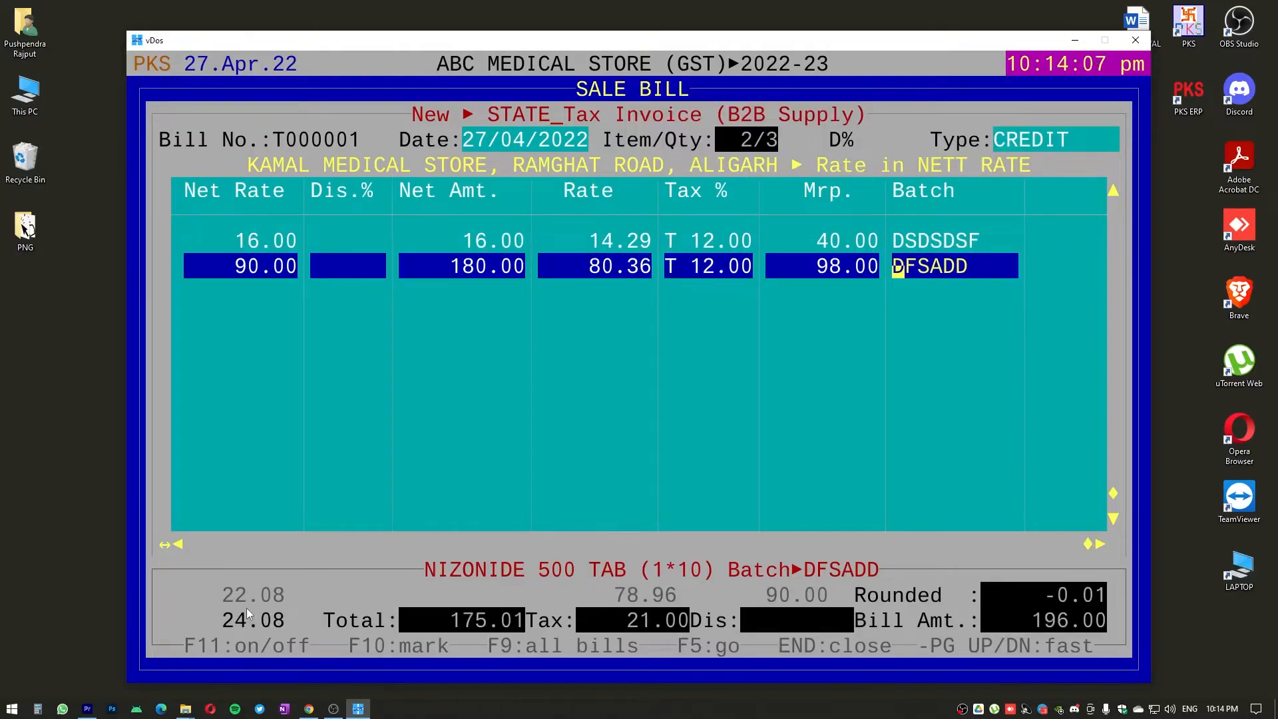
{"action": "key", "text": "Up"}
{"action": "key", "text": "Down"}
{"action": "key", "text": "Return"}
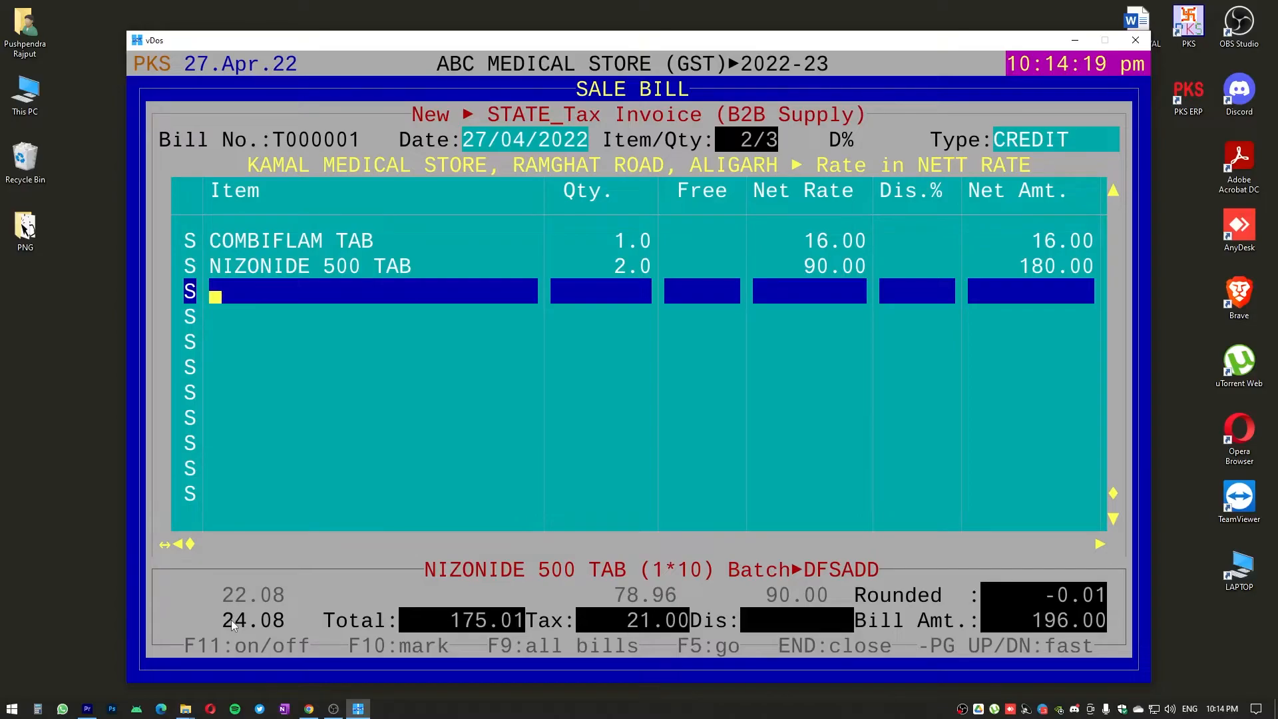
Close the item entry and save the sale bill with the print & Next option
{"action": "key", "text": "End"}
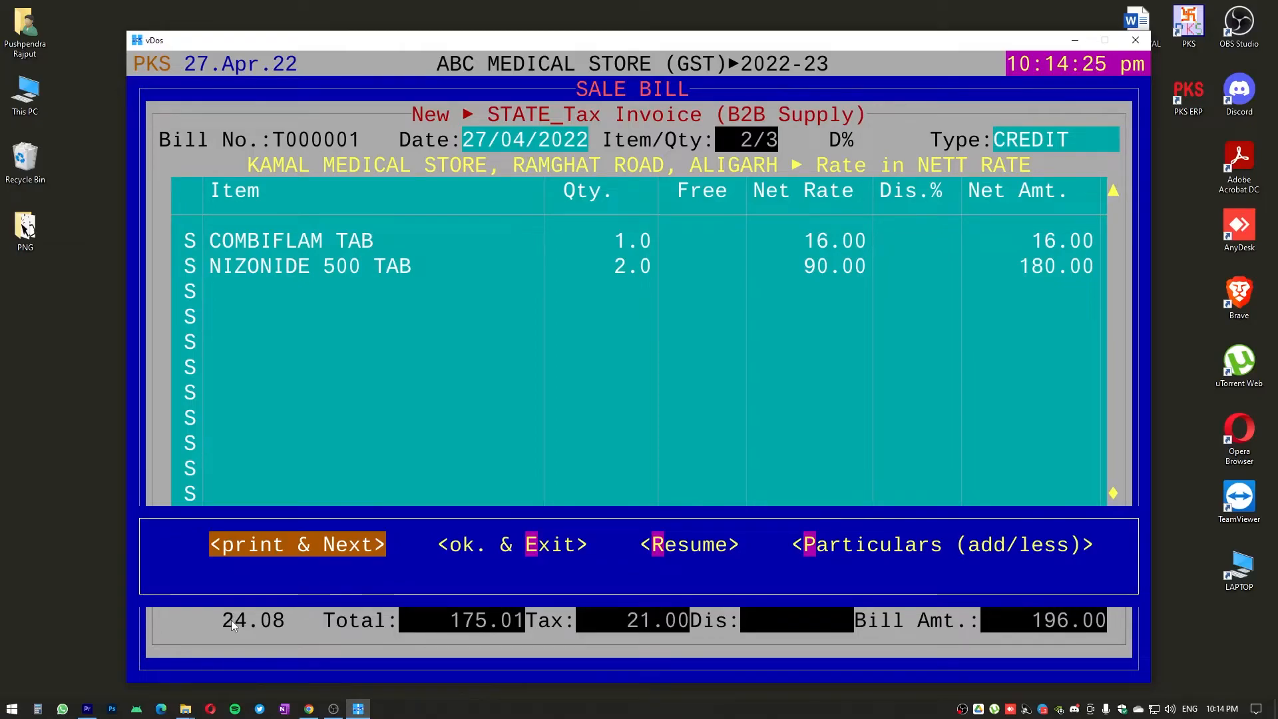
{"action": "key", "text": "Right"}
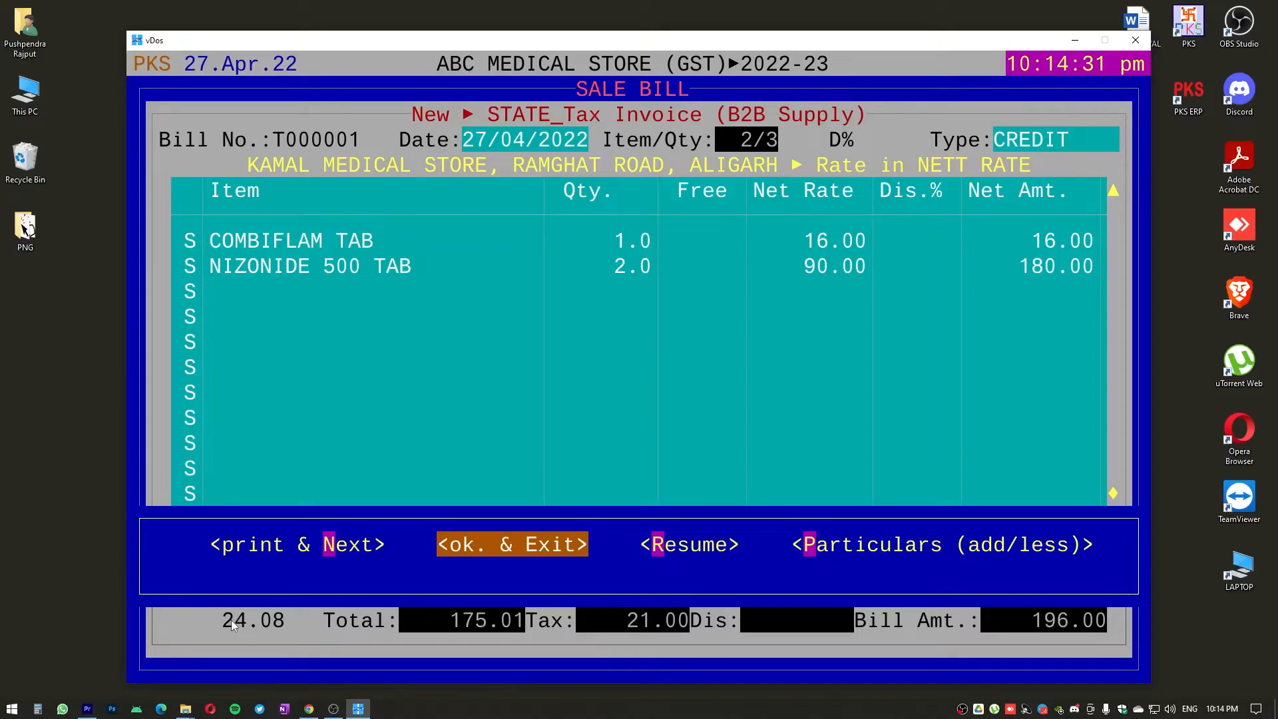
{"action": "key", "text": "Left"}
{"action": "key", "text": "Return"}
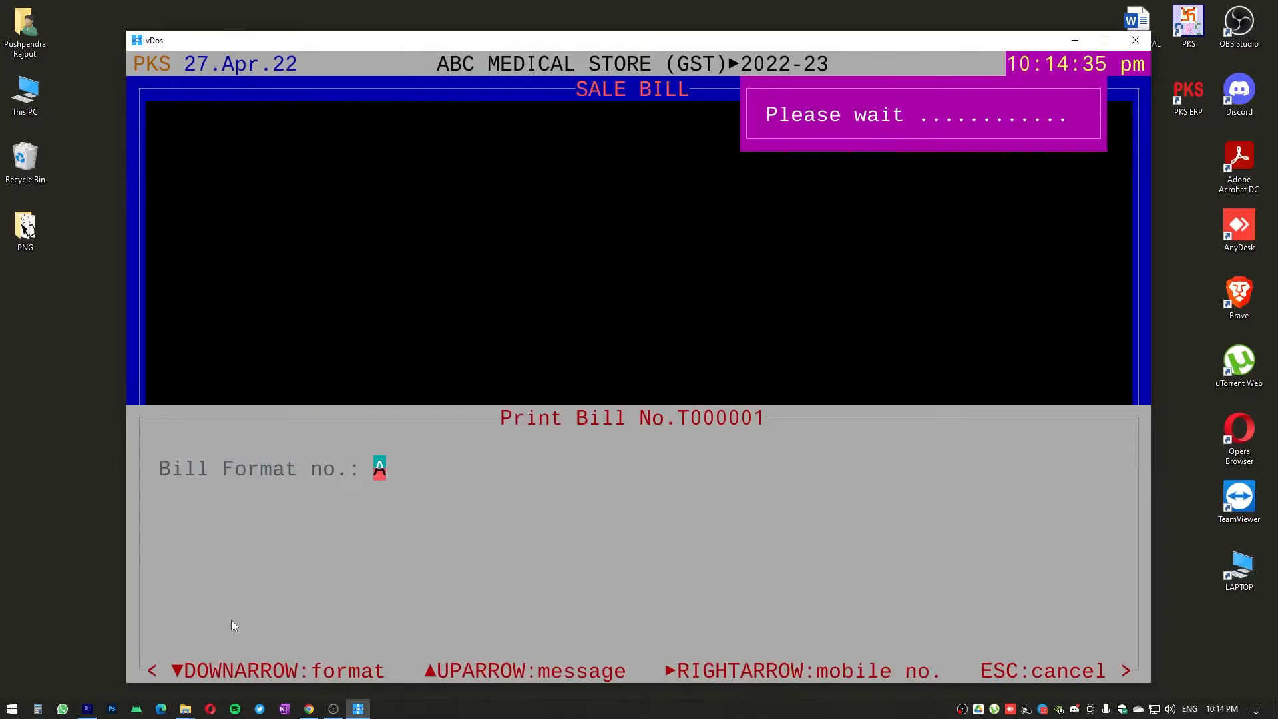
Choose bill format F on 10x6 paper for printing the bill
{"action": "key", "text": "Down"}
{"action": "key", "text": "Down"}
{"action": "key", "text": "Down"}
{"action": "key", "text": "Down"}
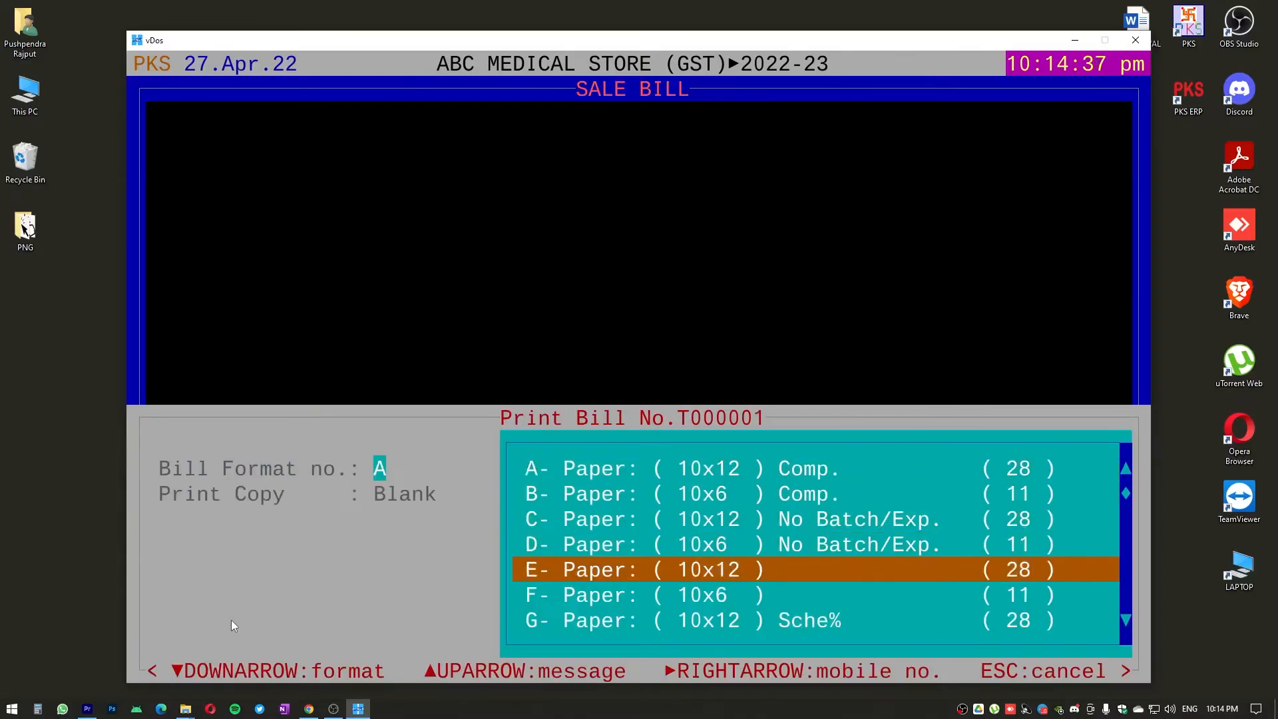
{"action": "key", "text": "Down"}
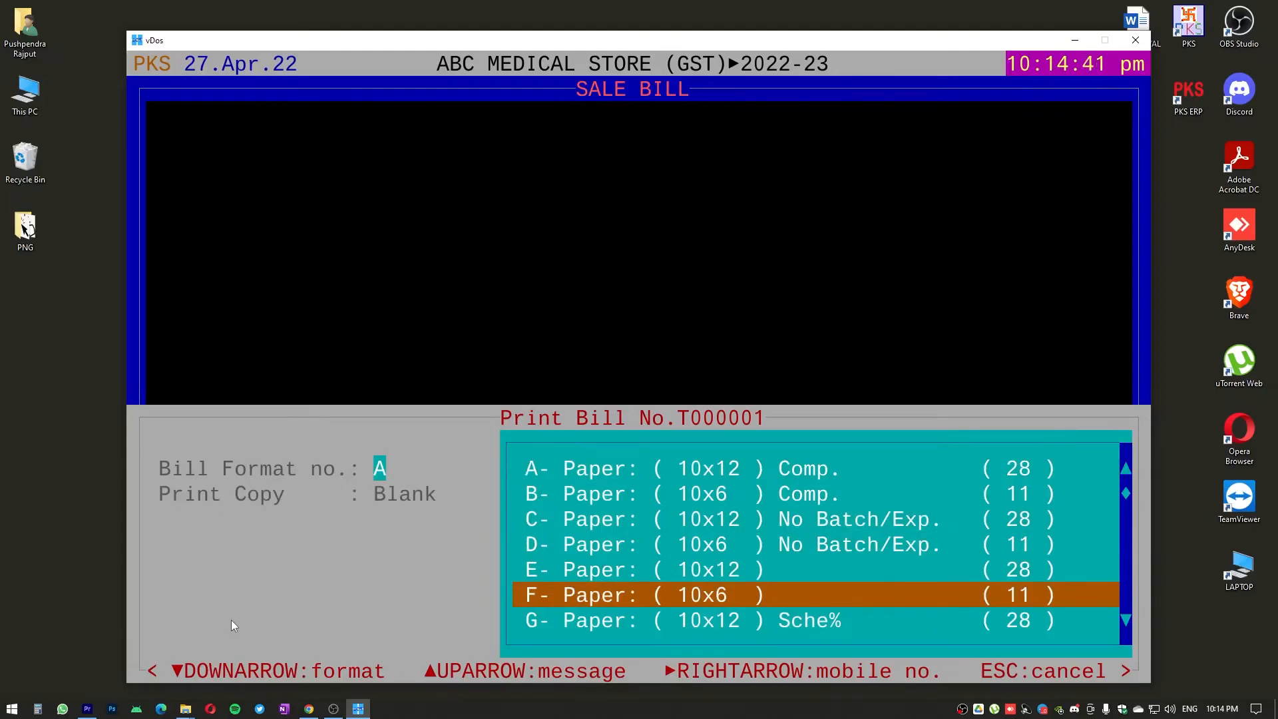
{"action": "key", "text": "Return"}
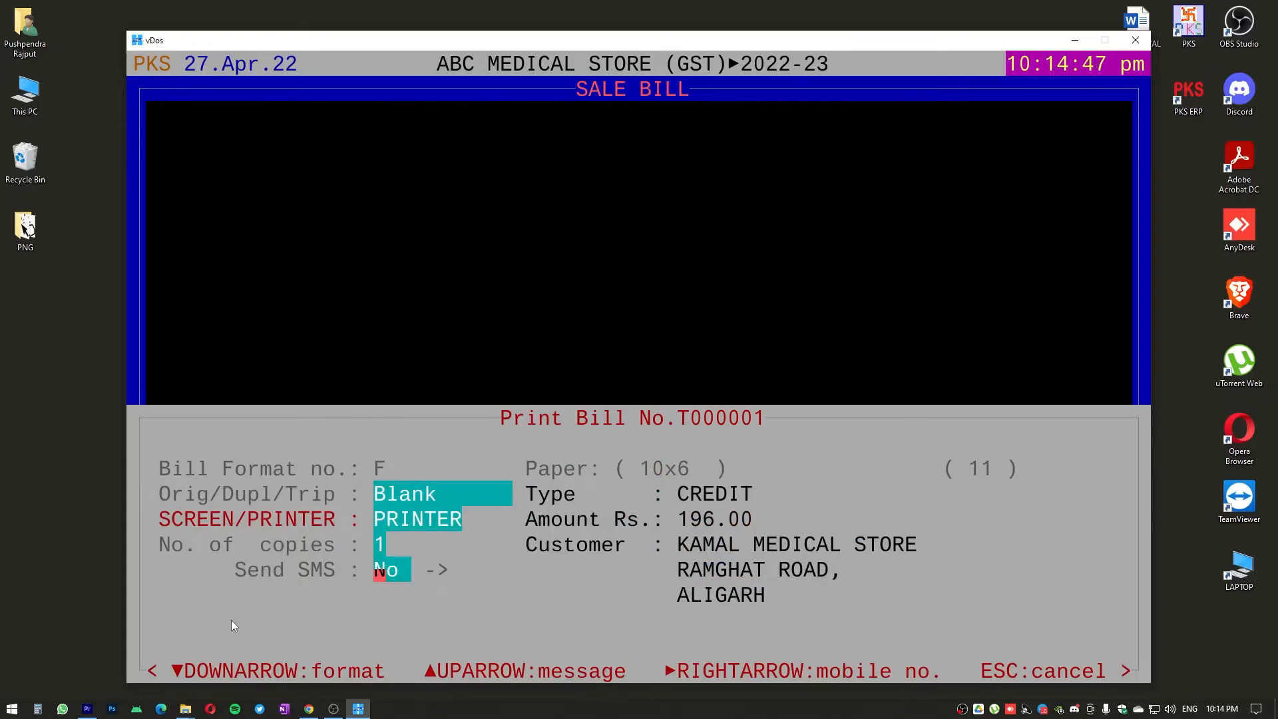
Cancel the bill printing and return to the list of all sale bills
{"action": "key", "text": "Escape"}
{"action": "key", "text": "Escape"}
{"action": "key", "text": "Escape"}
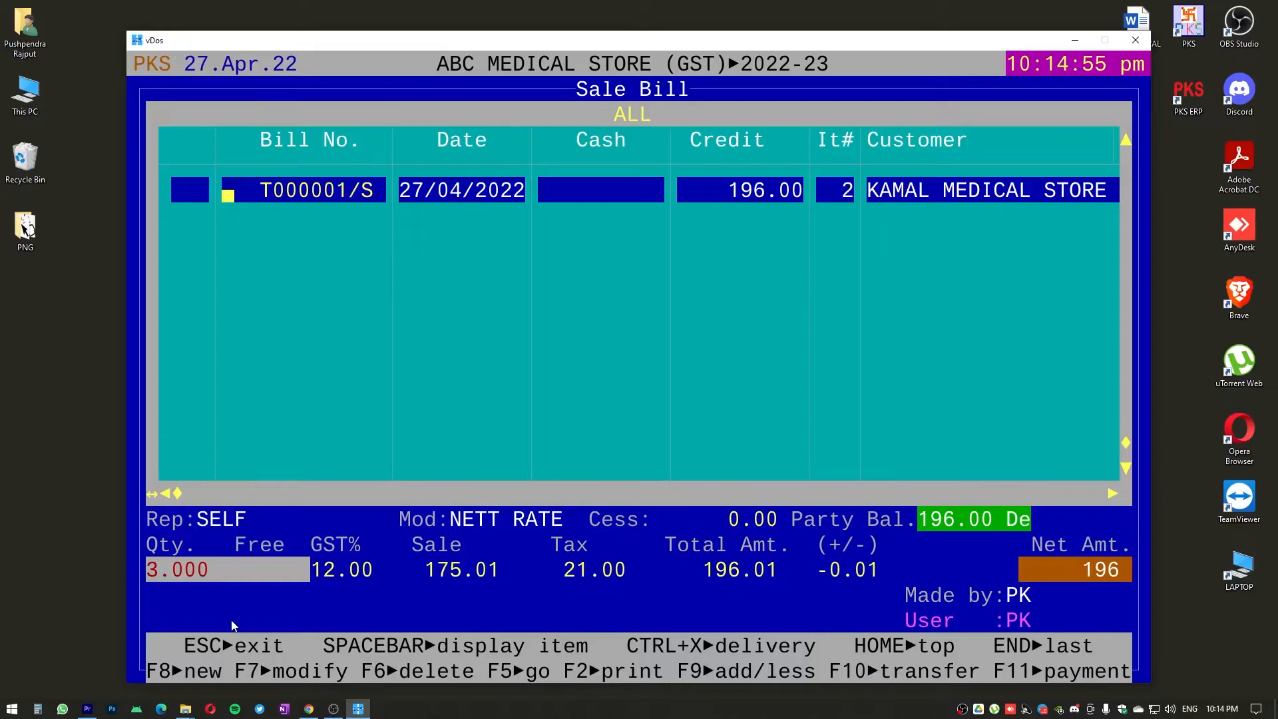
Start a new CASH sale bill for ARUN MEDICAL STORE as Tax Invoice (B2C Supply) and accept its header defaults
{"action": "key", "text": "F8"}
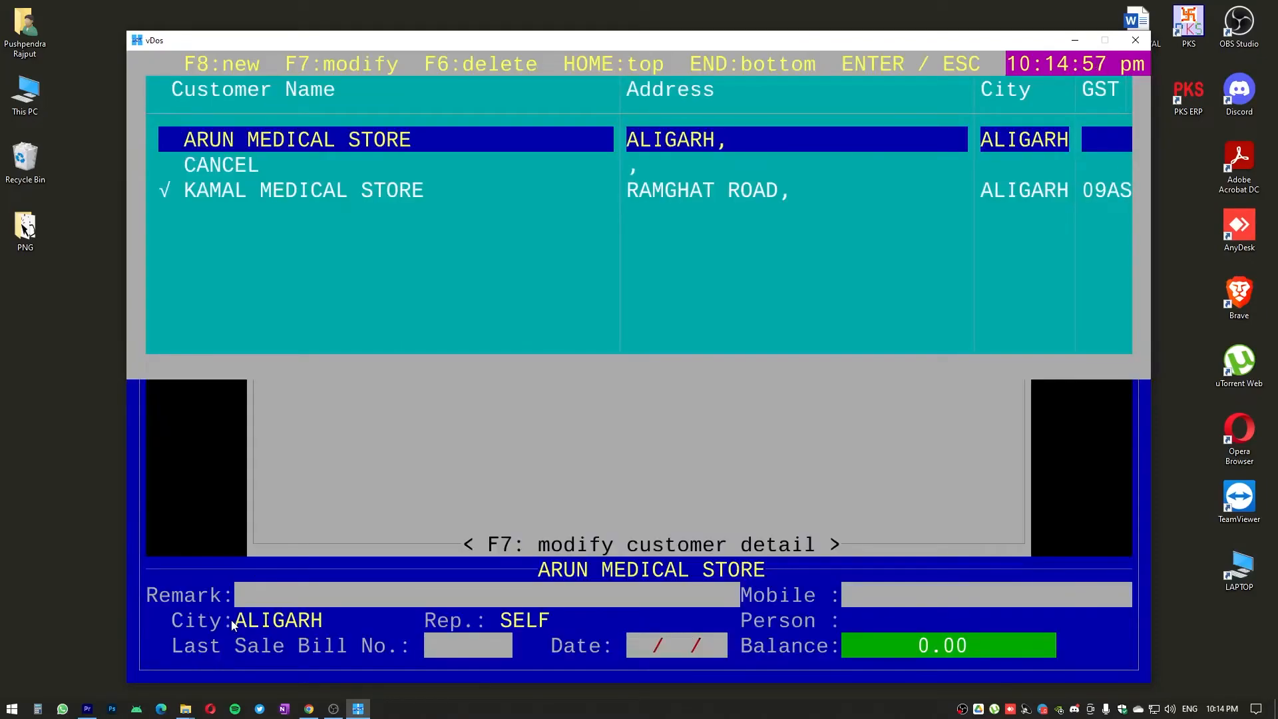
{"action": "key", "text": "Return"}
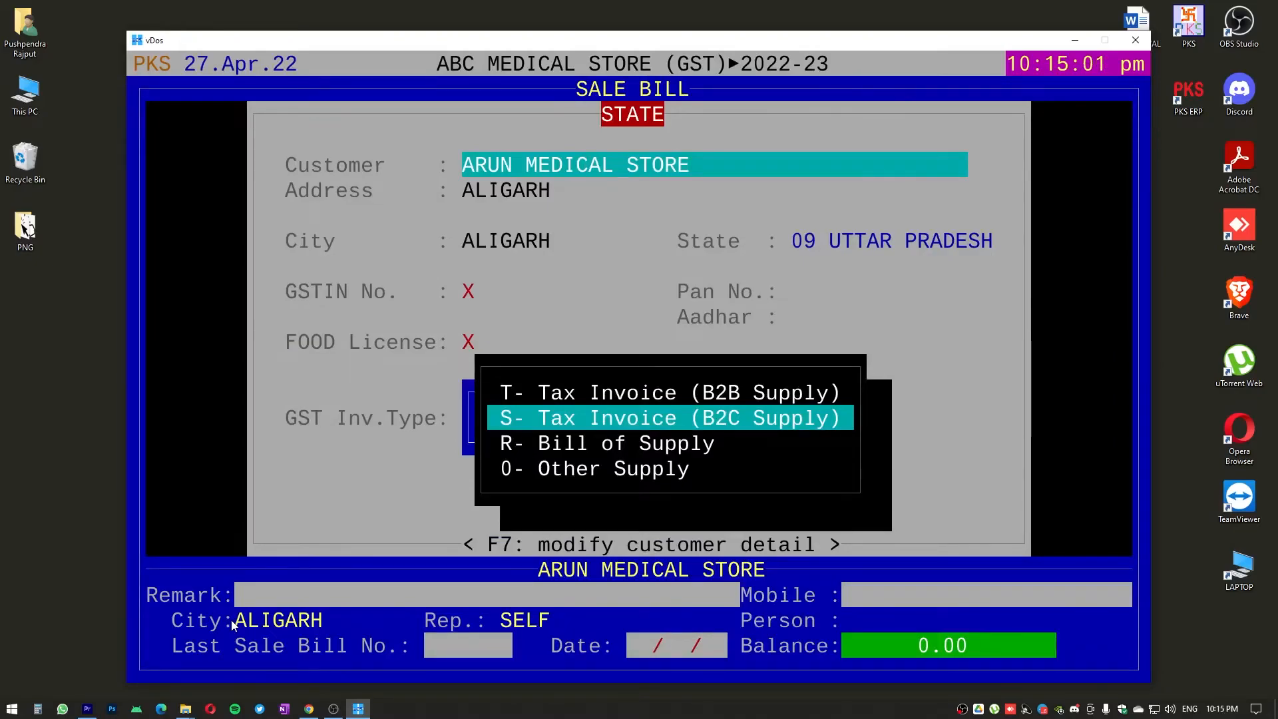
{"action": "key", "text": "Return"}
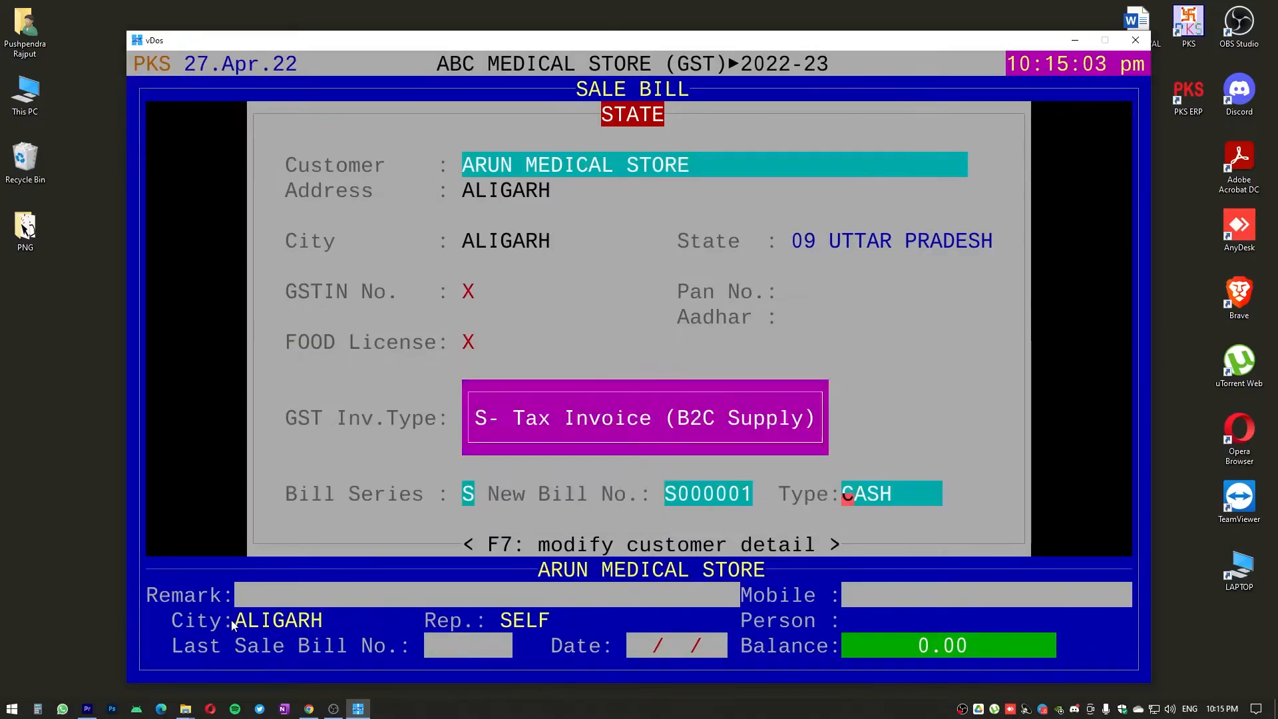
{"action": "key", "text": "space"}
{"action": "key", "text": "space"}
{"action": "key", "text": "Return"}
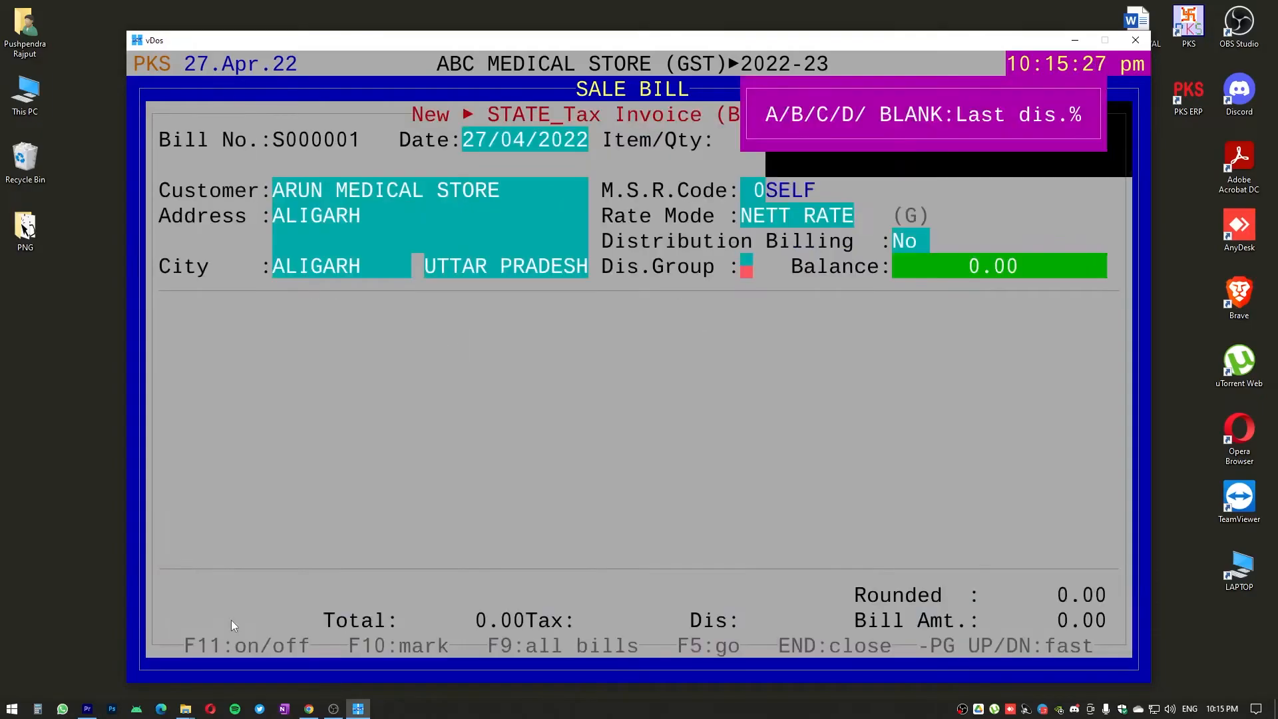
{"action": "key", "text": "Return"}
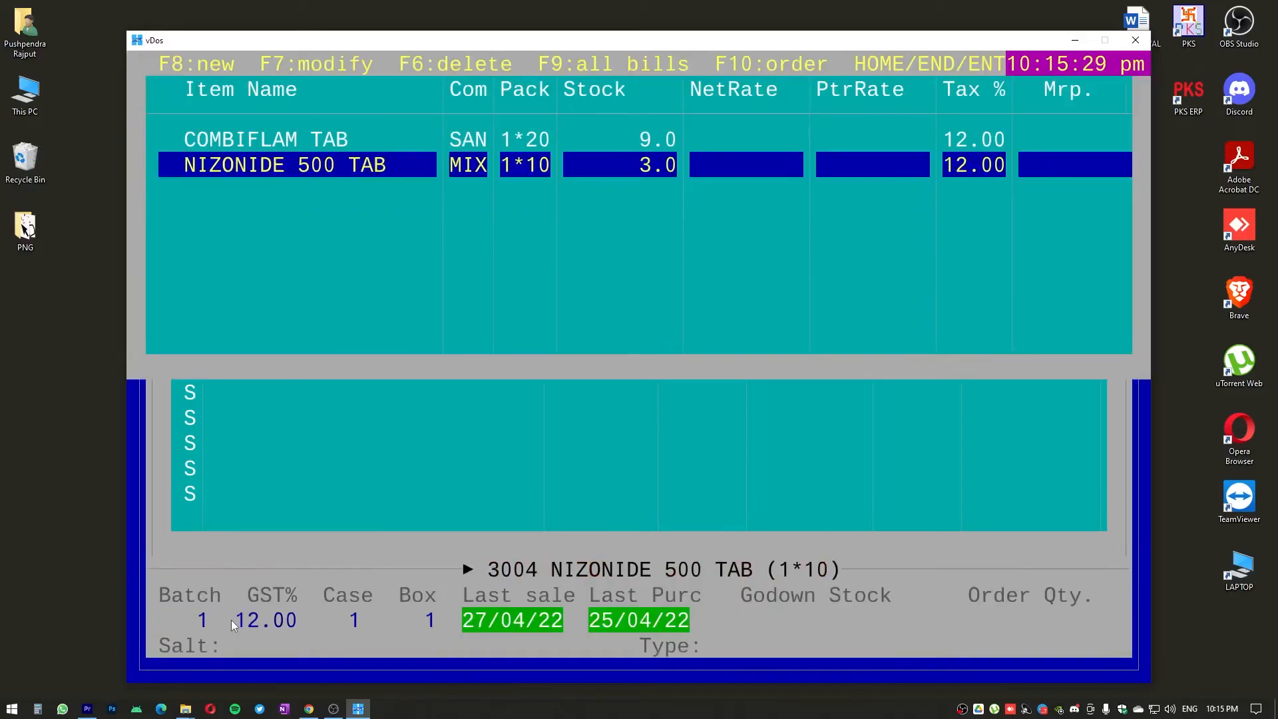
Add COMBIFLAM TAB from batch DSDSDSF to the ARUN MEDICAL STORE bill
{"action": "key", "text": "Up"}
{"action": "key", "text": "Return"}
{"action": "key", "text": "Down"}
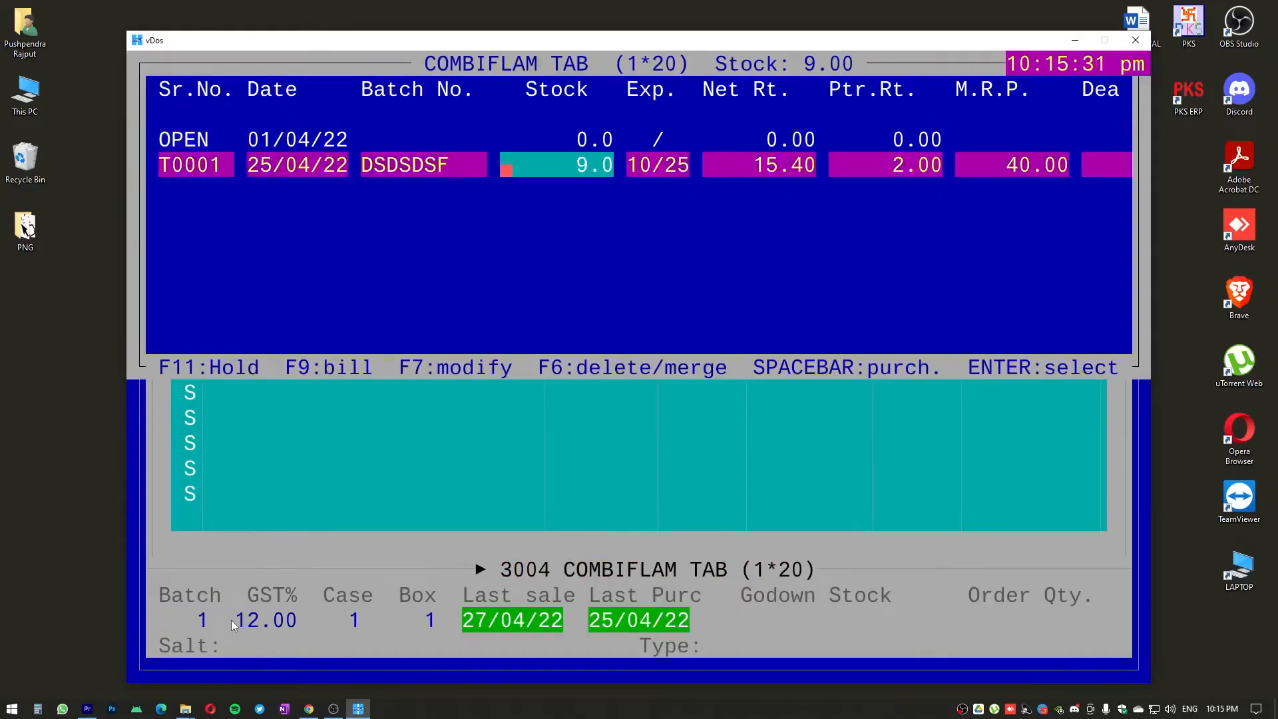
{"action": "key", "text": "Return"}
Enter quantity 5 and net rate 17 for COMBIFLAM TAB and complete the row without a discount
{"action": "type", "text": "5"}
{"action": "key", "text": "Return"}
{"action": "key", "text": "Return"}
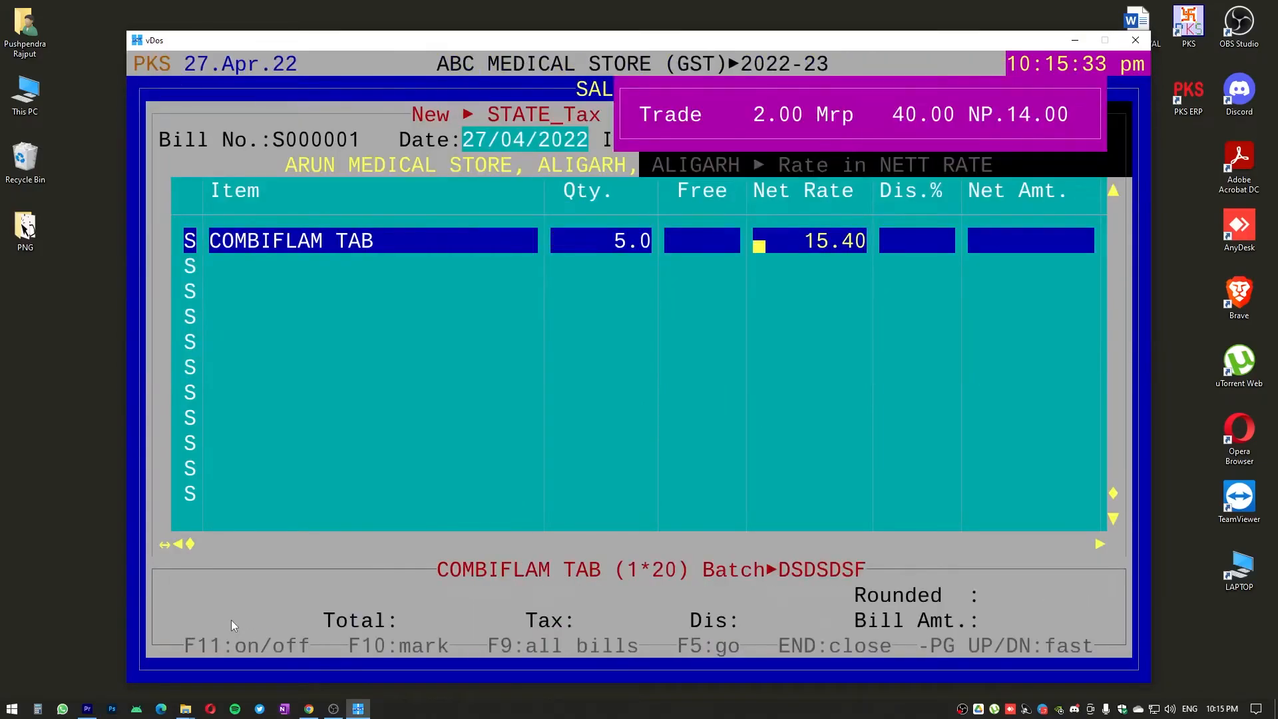
{"action": "type", "text": "17"}
{"action": "key", "text": "Return"}
Finish the item entry and save the ARUN MEDICAL STORE bill, exiting to the sale bill list
{"action": "key", "text": "Return"}
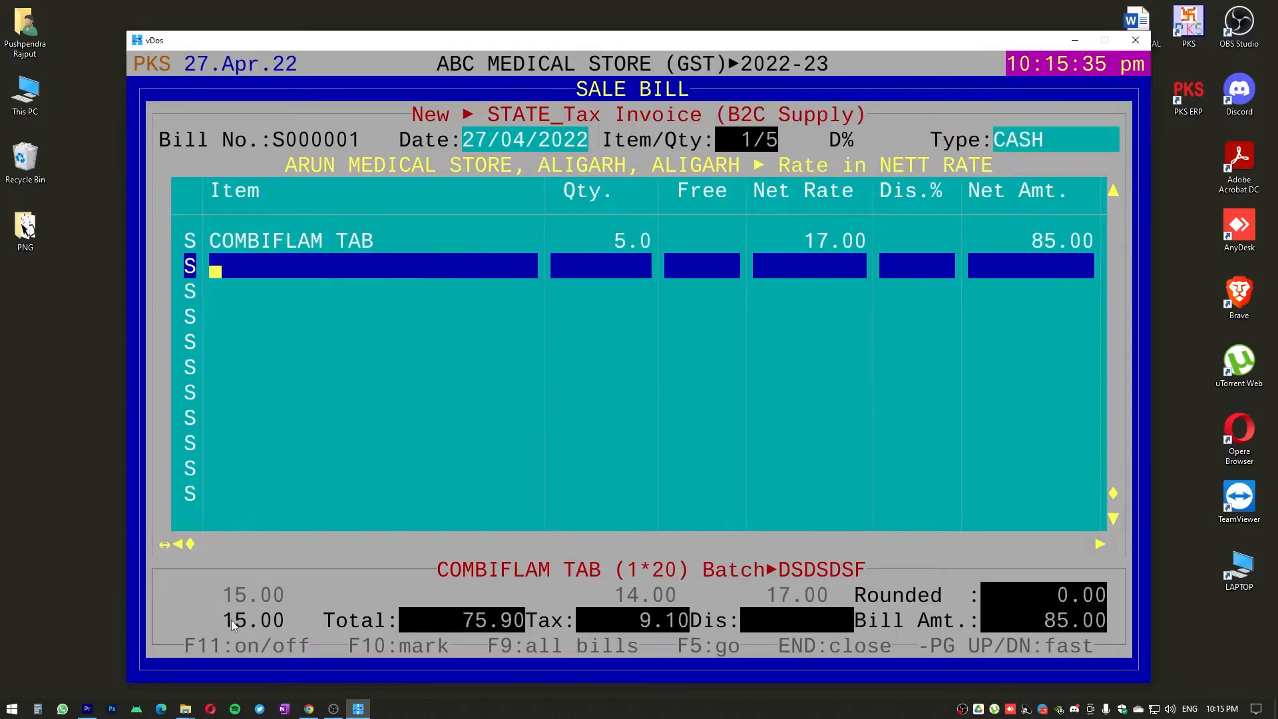
{"action": "key", "text": "Return"}
{"action": "key", "text": "Right"}
{"action": "key", "text": "Return"}
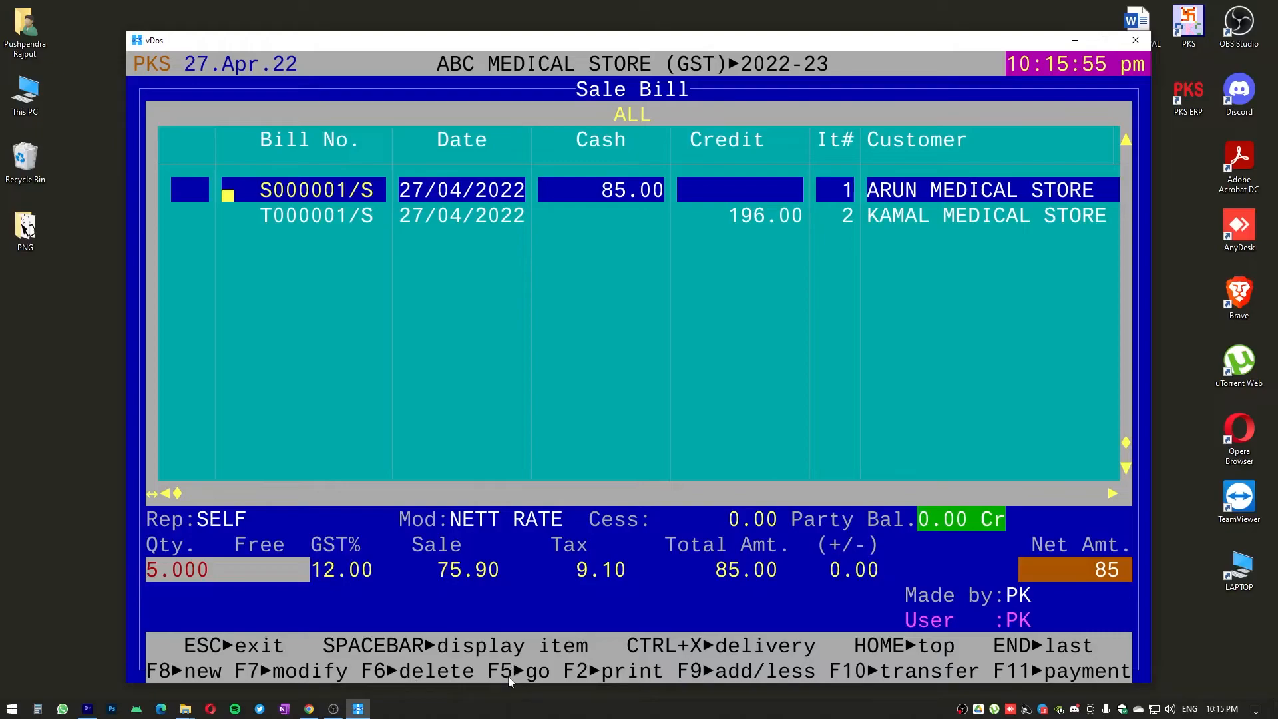
Go directly to invoice T000001 in the sale bill list
{"action": "key", "text": "F5"}
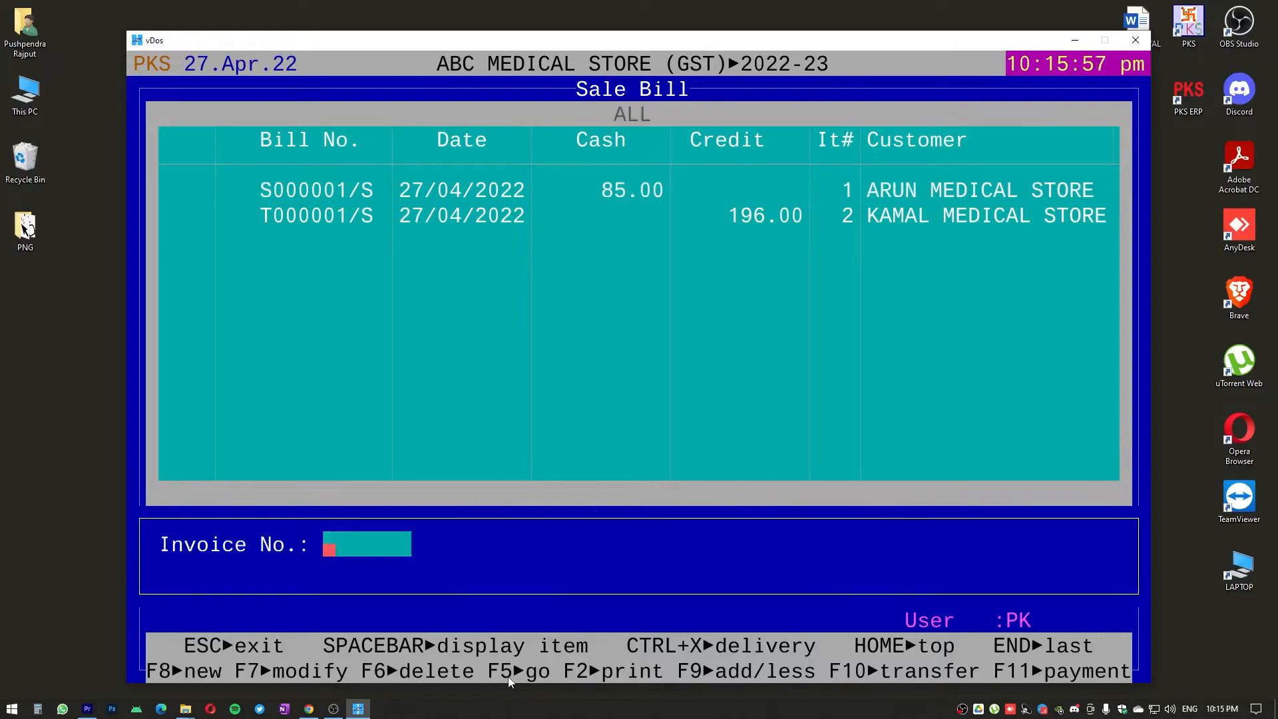
{"action": "type", "text": "T000"}
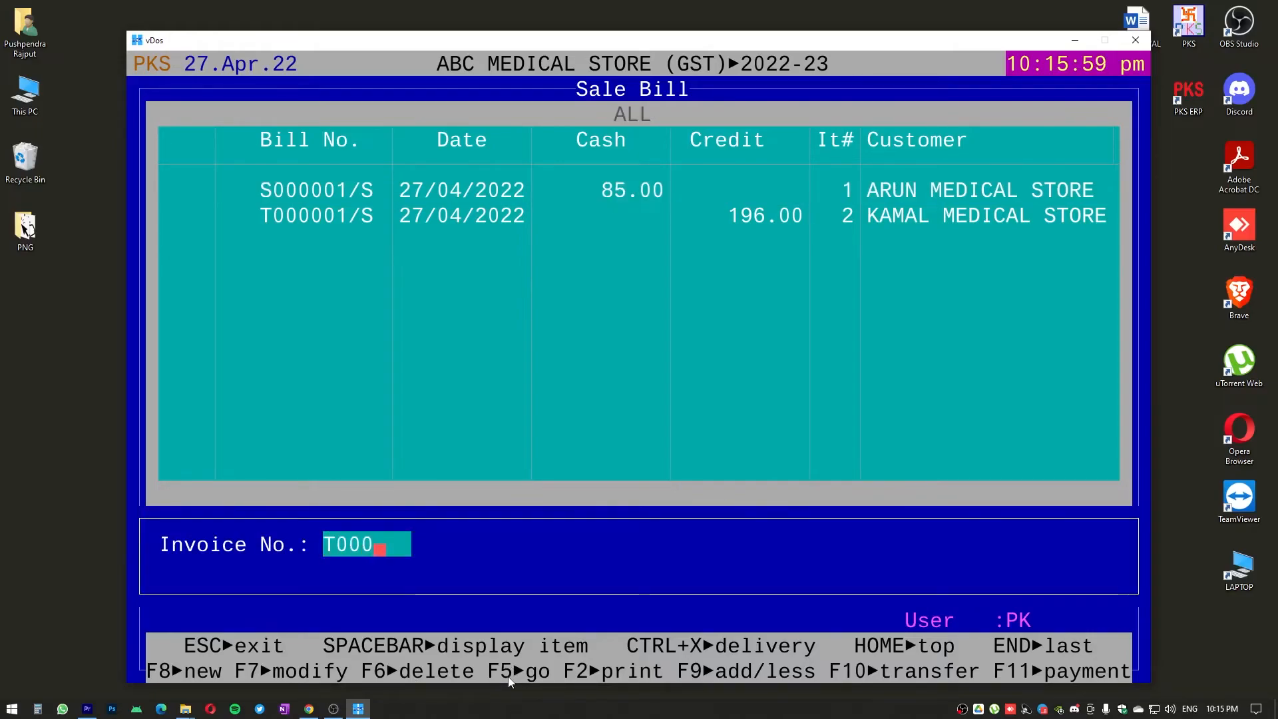
{"action": "type", "text": "001"}
{"action": "key", "text": "Return"}
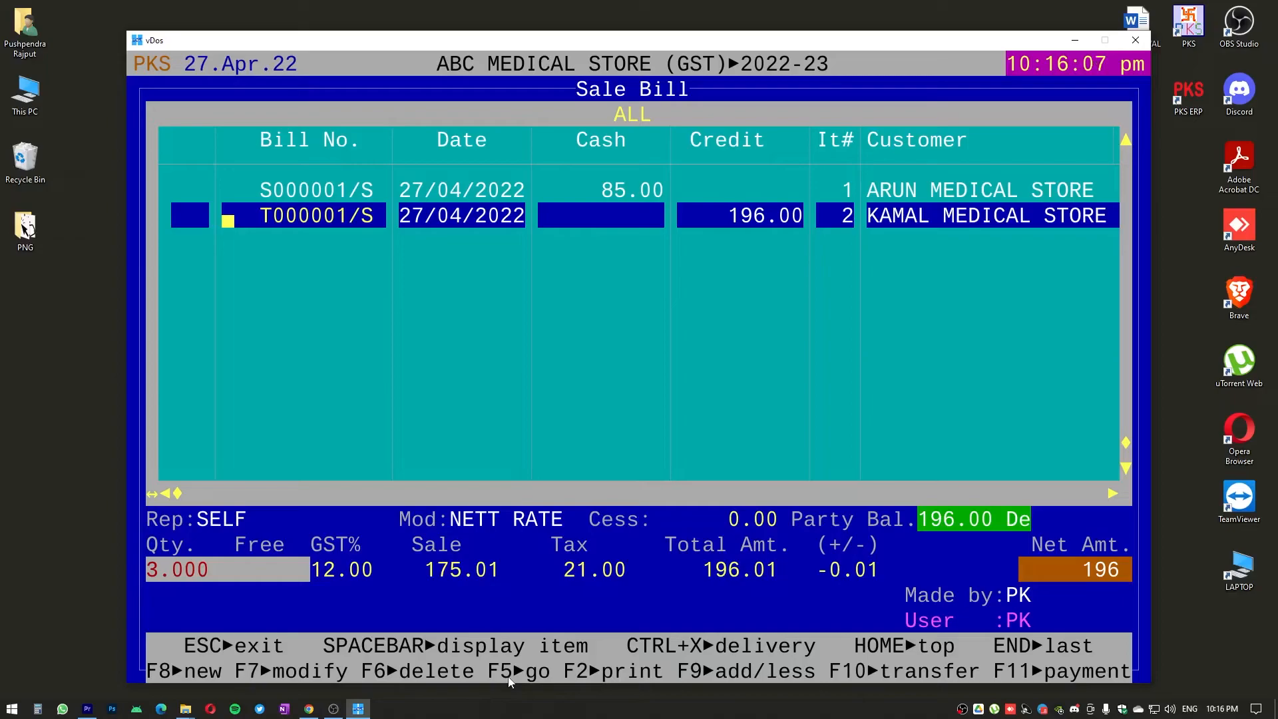
Go through the add/less adjustments of bill T000001 for KAMAL MEDICAL STORE, leaving every field at its default
{"action": "key", "text": "F5"}
{"action": "key", "text": "Return"}
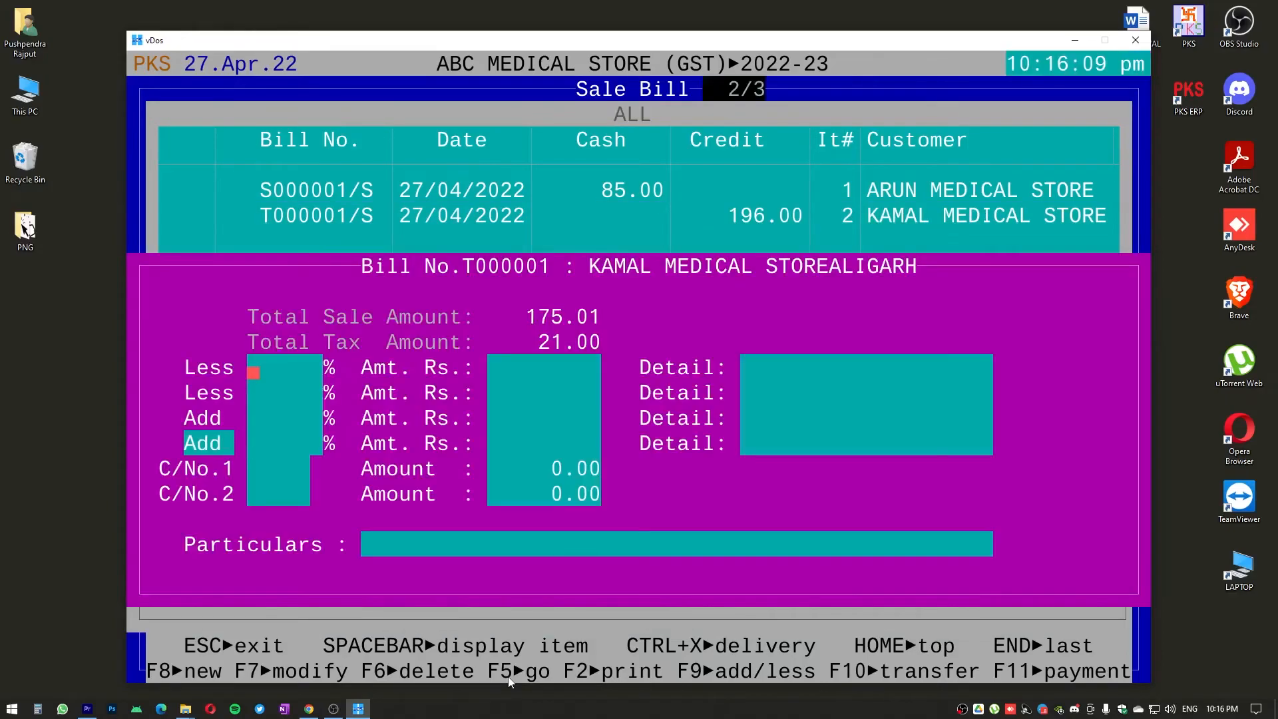
{"action": "key", "text": "Return"}
{"action": "key", "text": "Return"}
{"action": "key", "text": "Return"}
{"action": "key", "text": "Return"}
{"action": "key", "text": "Return"}
{"action": "key", "text": "Return"}
{"action": "key", "text": "Return"}
{"action": "key", "text": "Return"}
{"action": "key", "text": "Return"}
{"action": "key", "text": "Return"}
{"action": "key", "text": "Return"}
{"action": "key", "text": "Return"}
{"action": "key", "text": "Return"}
{"action": "key", "text": "Return"}
{"action": "key", "text": "Return"}
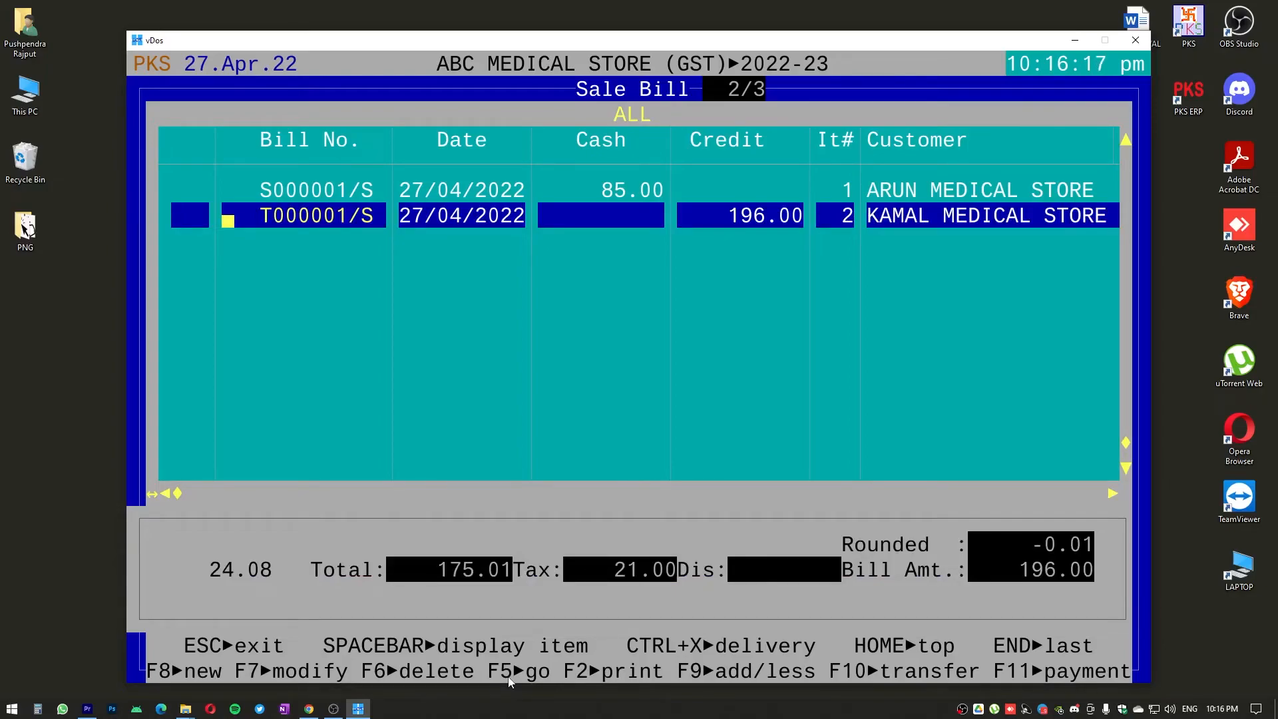
View the available print formats for bill T000001, cancel printing and leave the sale bill list for the main menu
{"action": "key", "text": "Up"}
{"action": "key", "text": "Down"}
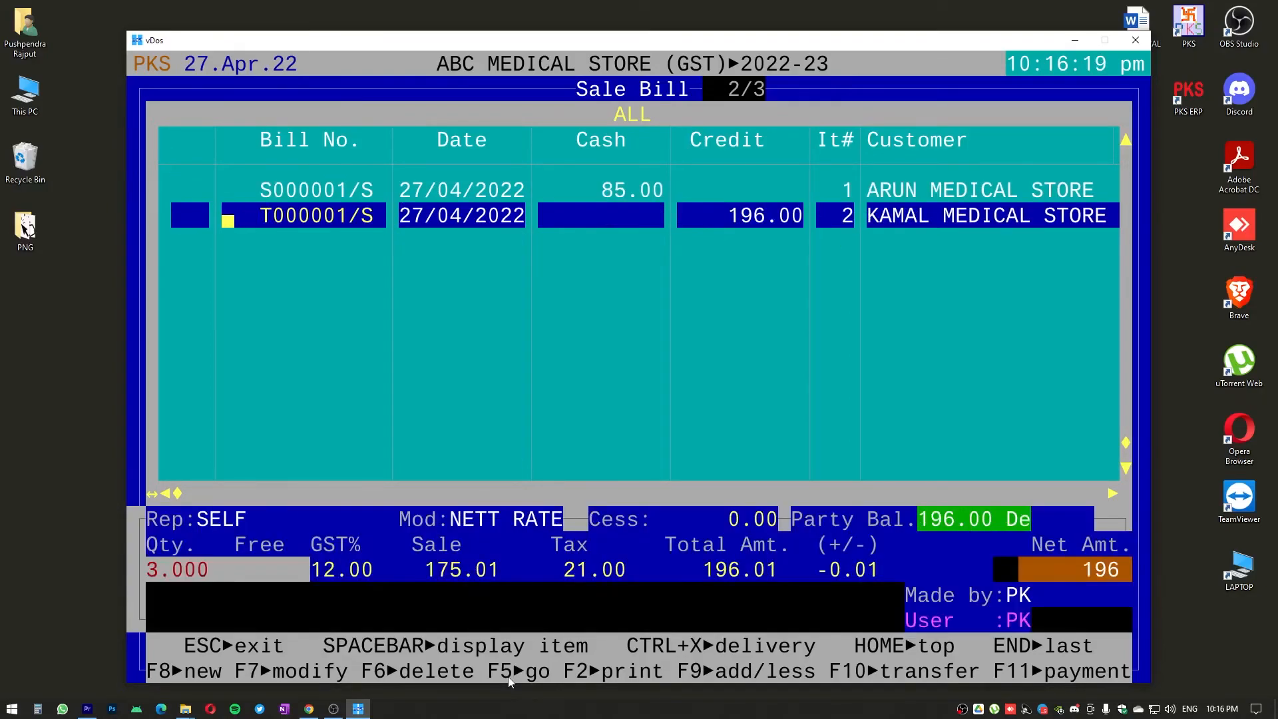
{"action": "key", "text": "F2"}
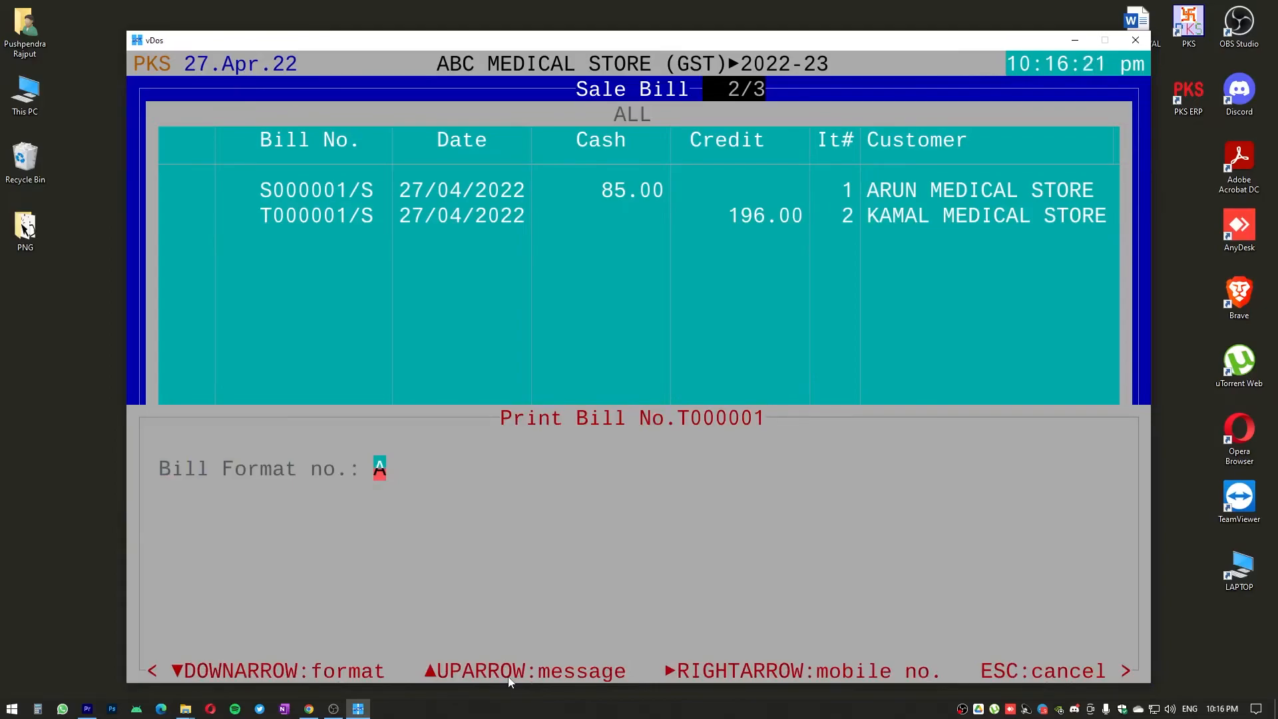
{"action": "key", "text": "Down"}
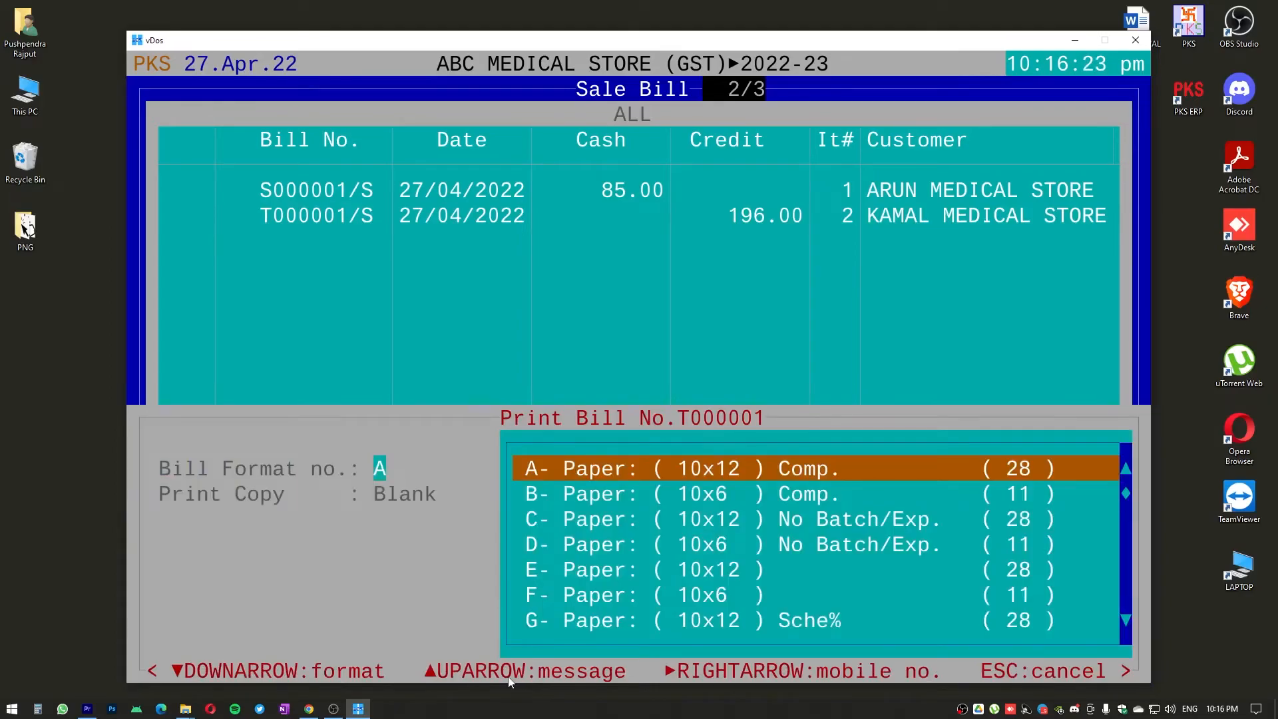
{"action": "key", "text": "Escape"}
{"action": "key", "text": "Escape"}
{"action": "key", "text": "Escape"}
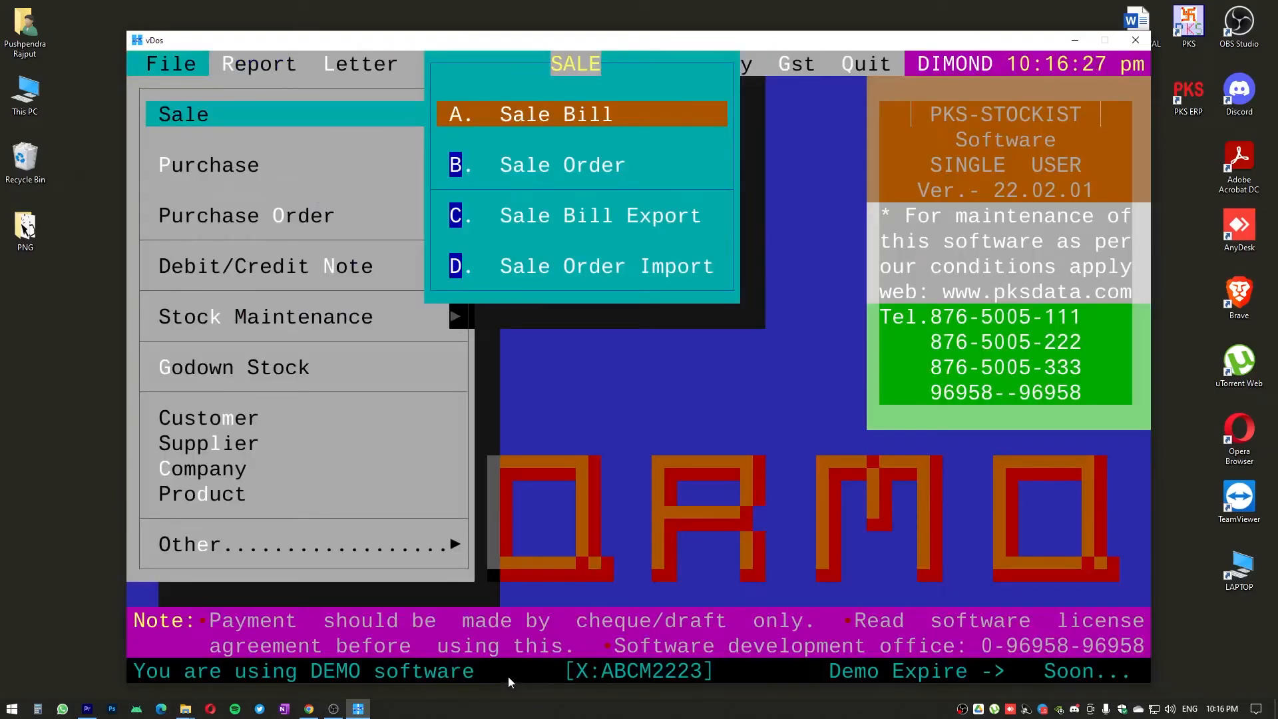
{"action": "key", "text": "Escape"}
{"action": "key", "text": "Down"}
{"action": "key", "text": "Down"}
{"action": "key", "text": "Down"}
{"action": "key", "text": "Down"}
{"action": "key", "text": "Down"}
{"action": "key", "text": "Down"}
{"action": "key", "text": "Down"}
{"action": "key", "text": "Up"}
{"action": "key", "text": "Up"}
{"action": "key", "text": "Up"}
{"action": "key", "text": "Up"}
{"action": "key", "text": "Up"}
{"action": "key", "text": "Up"}
{"action": "key", "text": "Up"}
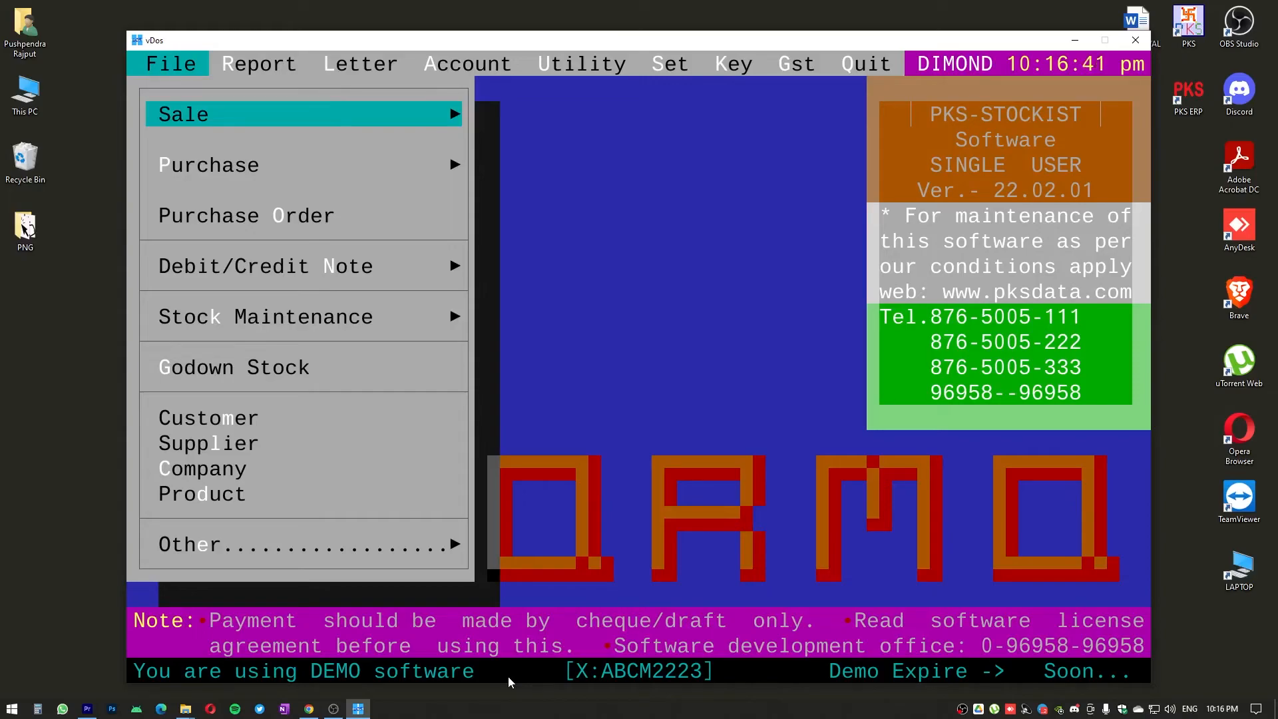
Bring up the Utility functions and highlight Data Backup
{"action": "key", "text": "Right"}
{"action": "key", "text": "Right"}
{"action": "key", "text": "Right"}
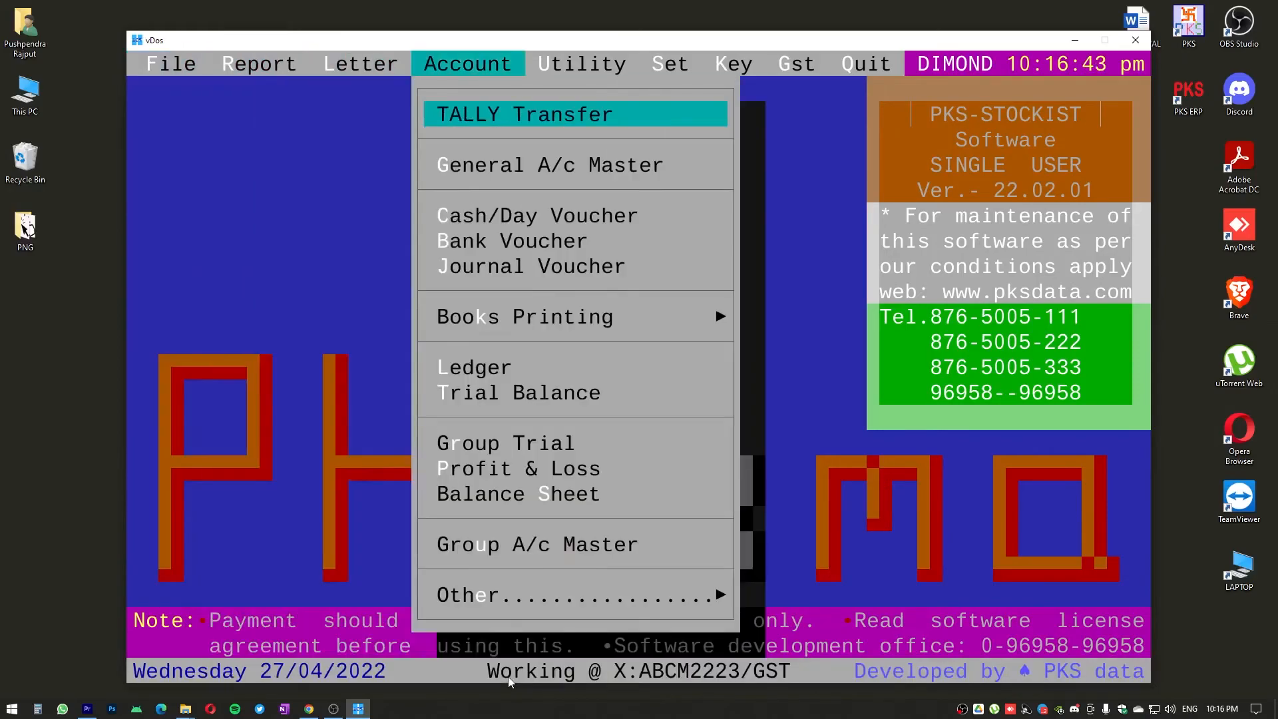
{"action": "key", "text": "Right"}
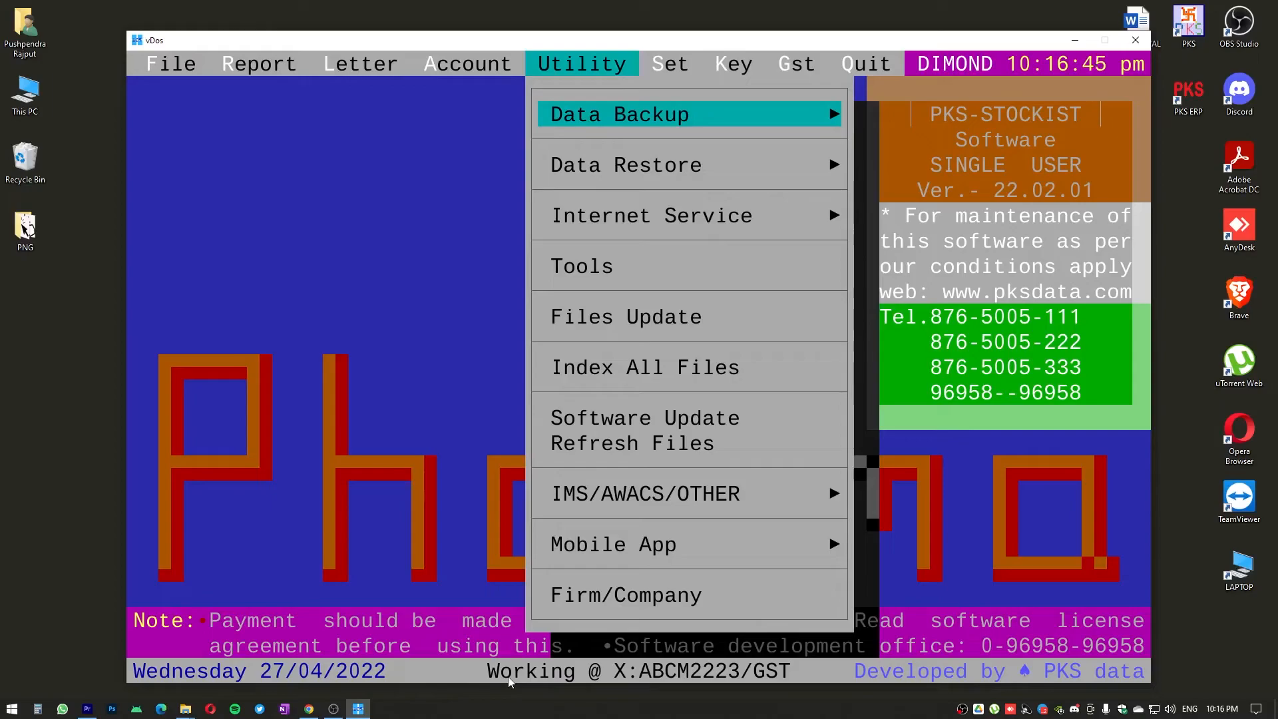
{"action": "key", "text": "Down"}
{"action": "key", "text": "Down"}
{"action": "key", "text": "Down"}
{"action": "key", "text": "Up"}
{"action": "key", "text": "Up"}
{"action": "key", "text": "Up"}
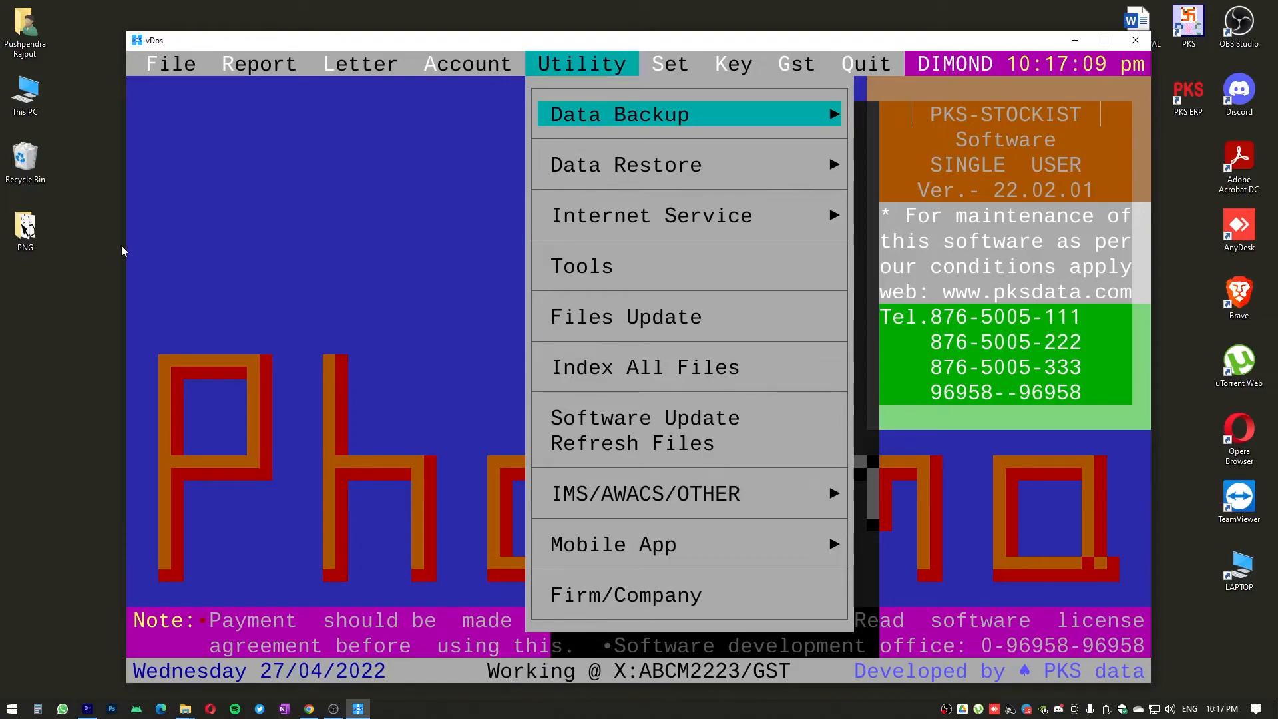
Switch to File Explorer, check the contents of the PKS (E:) pen drive and return to PKS Stockist
{"action": "double_click", "coordinate": [25, 93]}
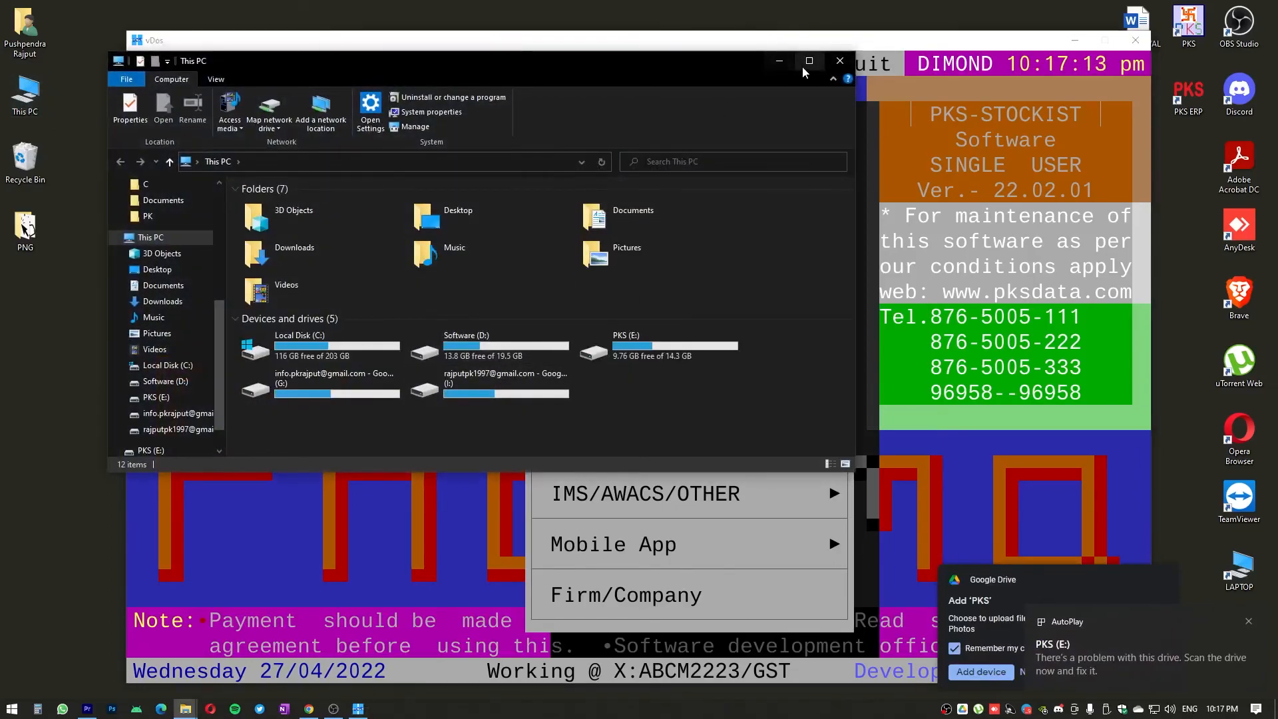
{"action": "left_click", "coordinate": [807, 61]}
{"action": "left_click", "coordinate": [522, 247]}
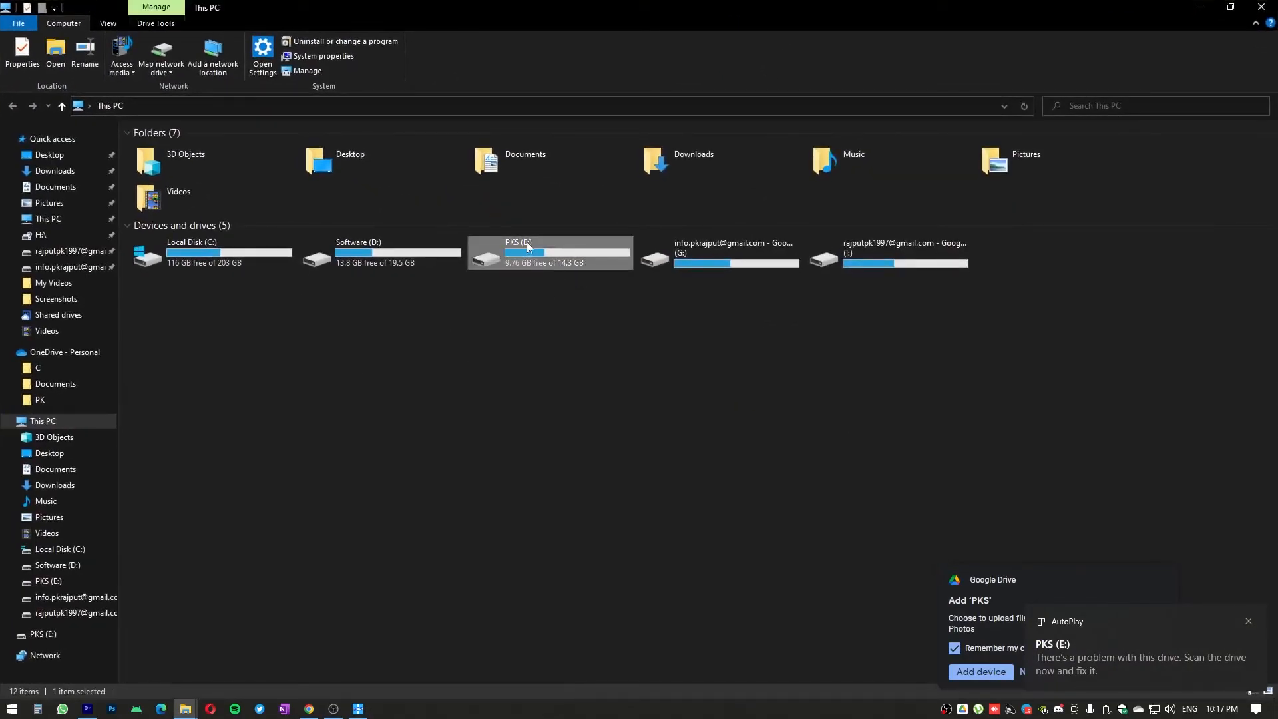
{"action": "double_click", "coordinate": [524, 246]}
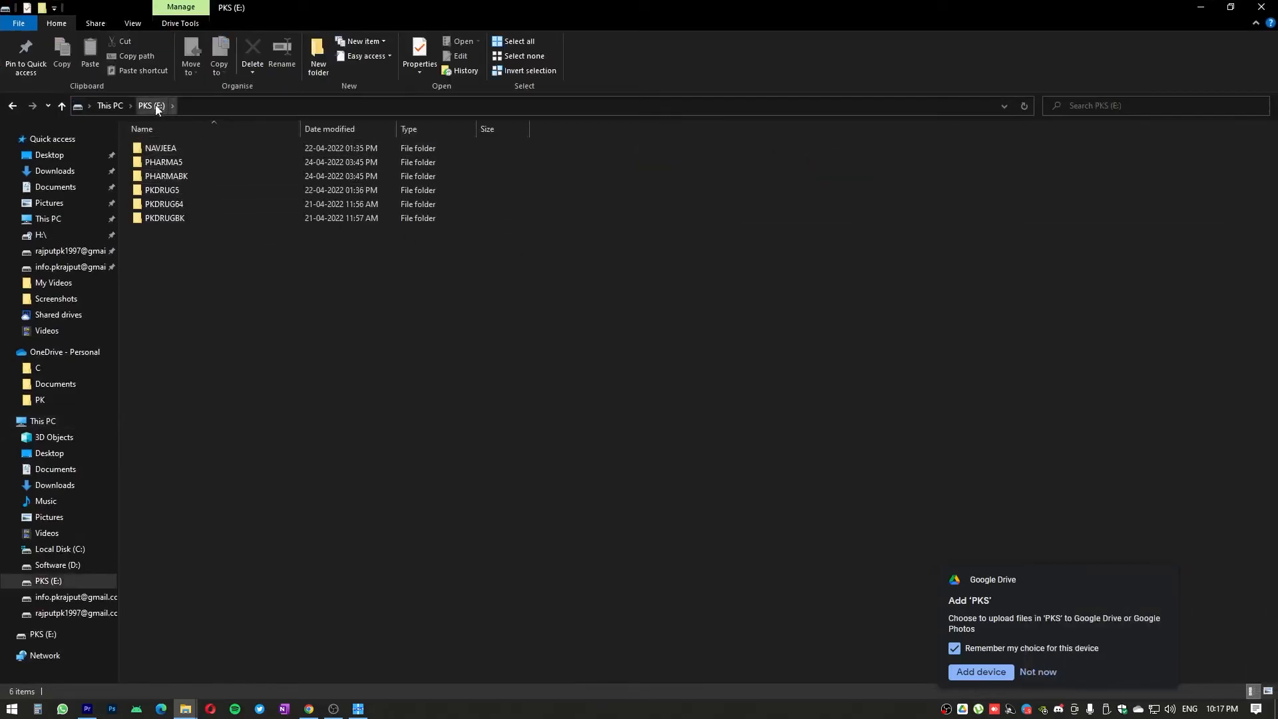
{"action": "left_click", "coordinate": [13, 106]}
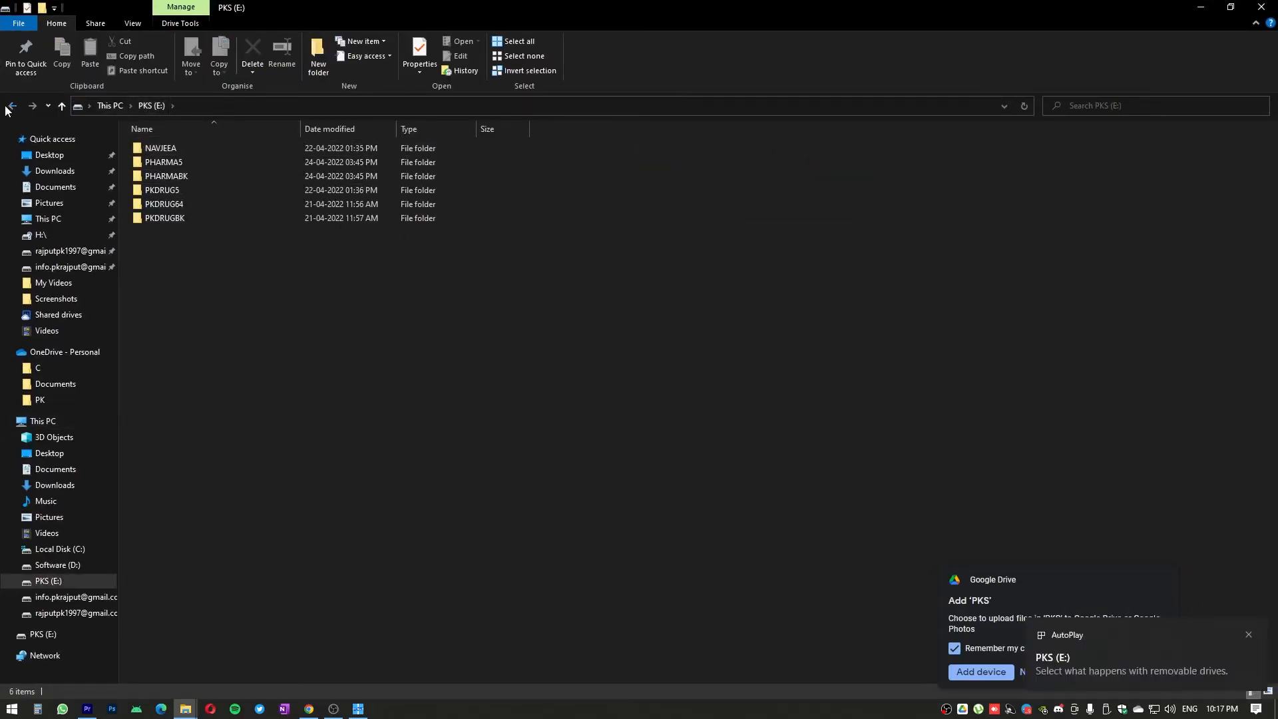
{"action": "double_click", "coordinate": [556, 261]}
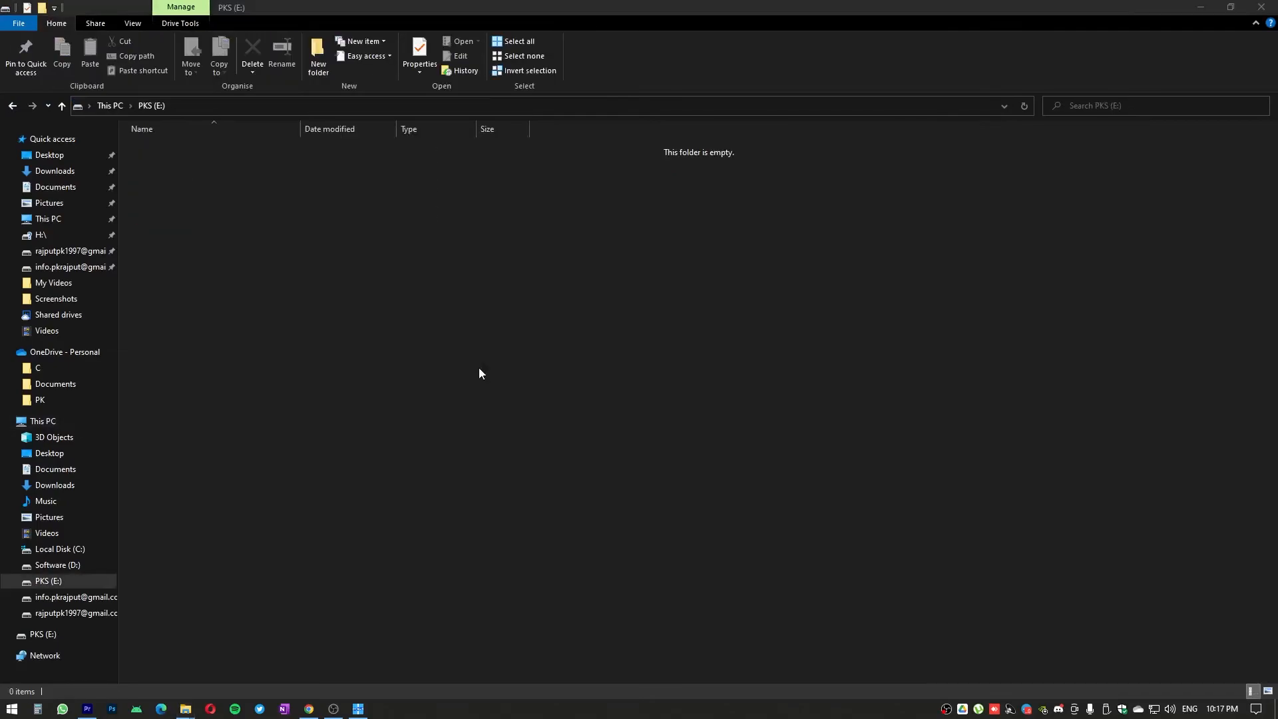
{"action": "key", "text": "alt+Tab"}
{"action": "key", "text": "alt+Tab"}
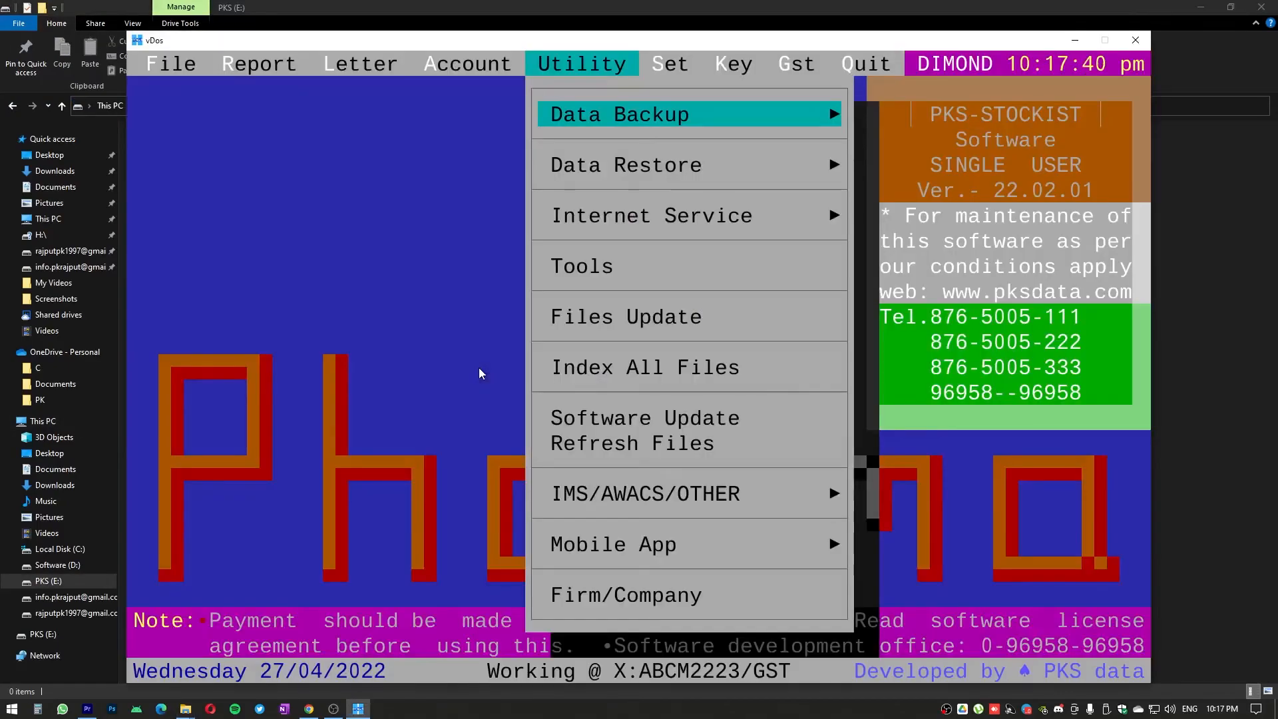
Run the full Data Backup to Pen/Zip with E: as the target drive
{"action": "key", "text": "Return"}
{"action": "key", "text": "8"}
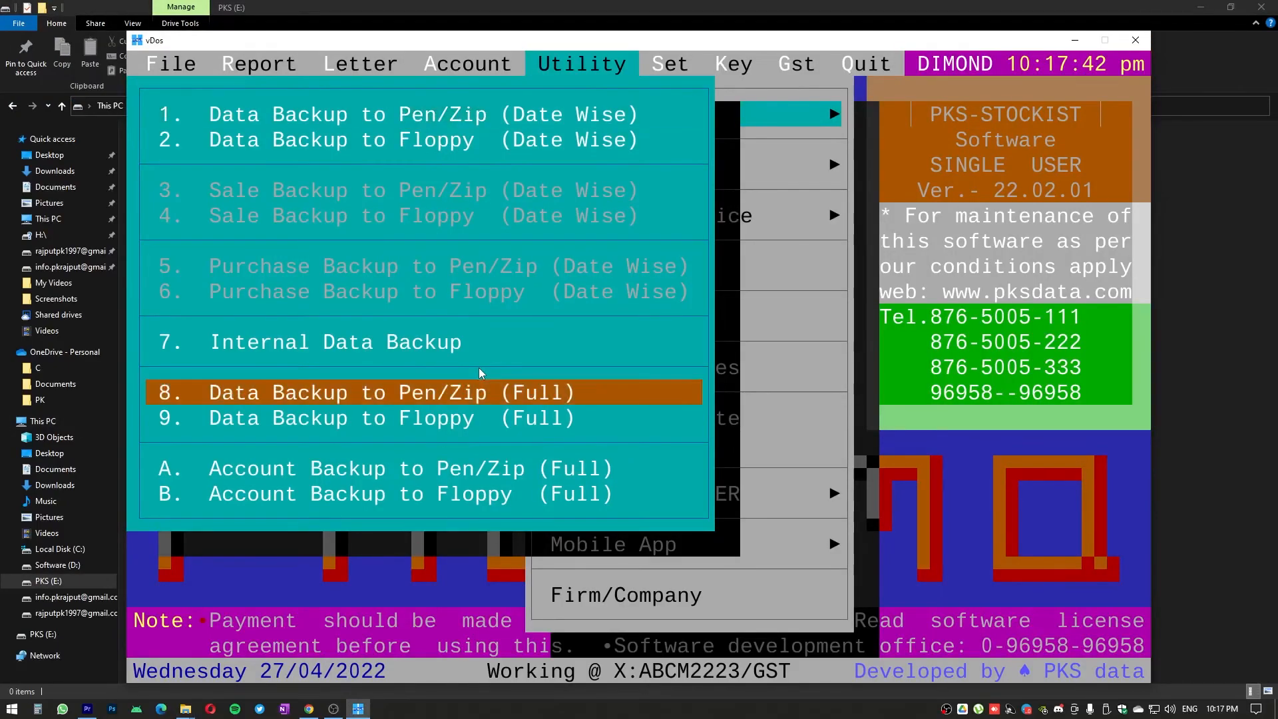
{"action": "key", "text": "Return"}
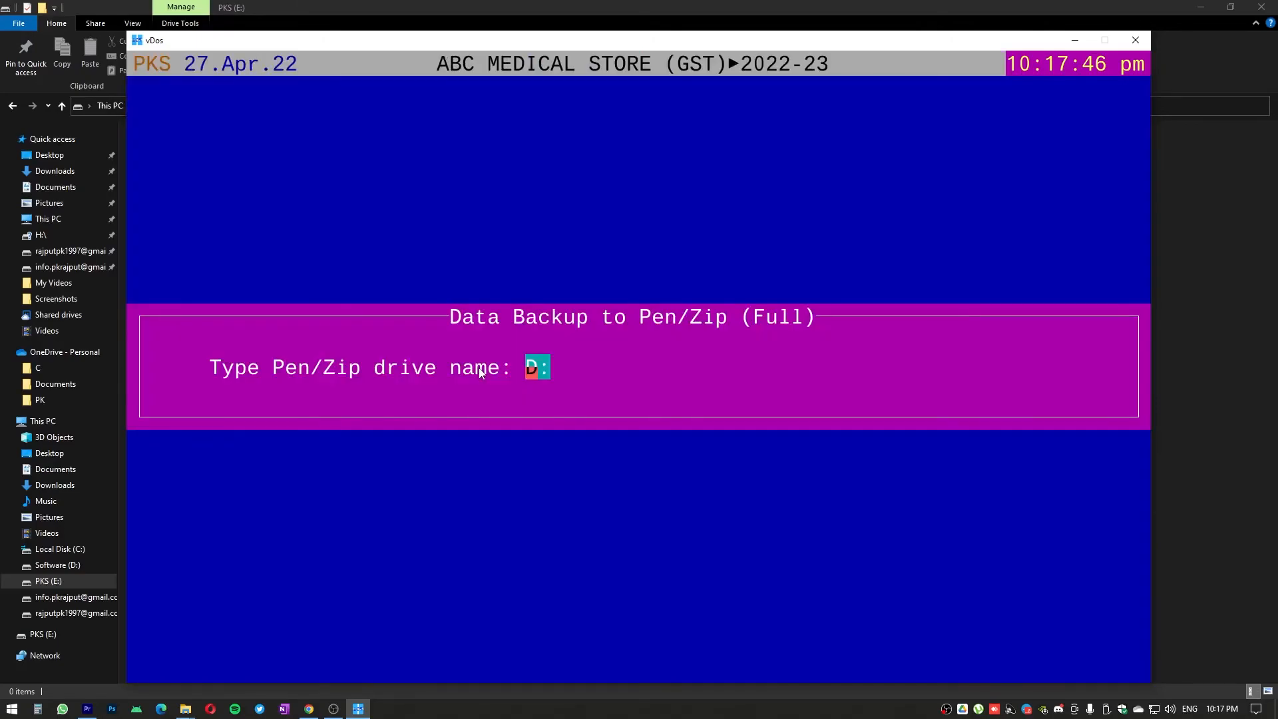
{"action": "type", "text": "E"}
{"action": "key", "text": "Return"}
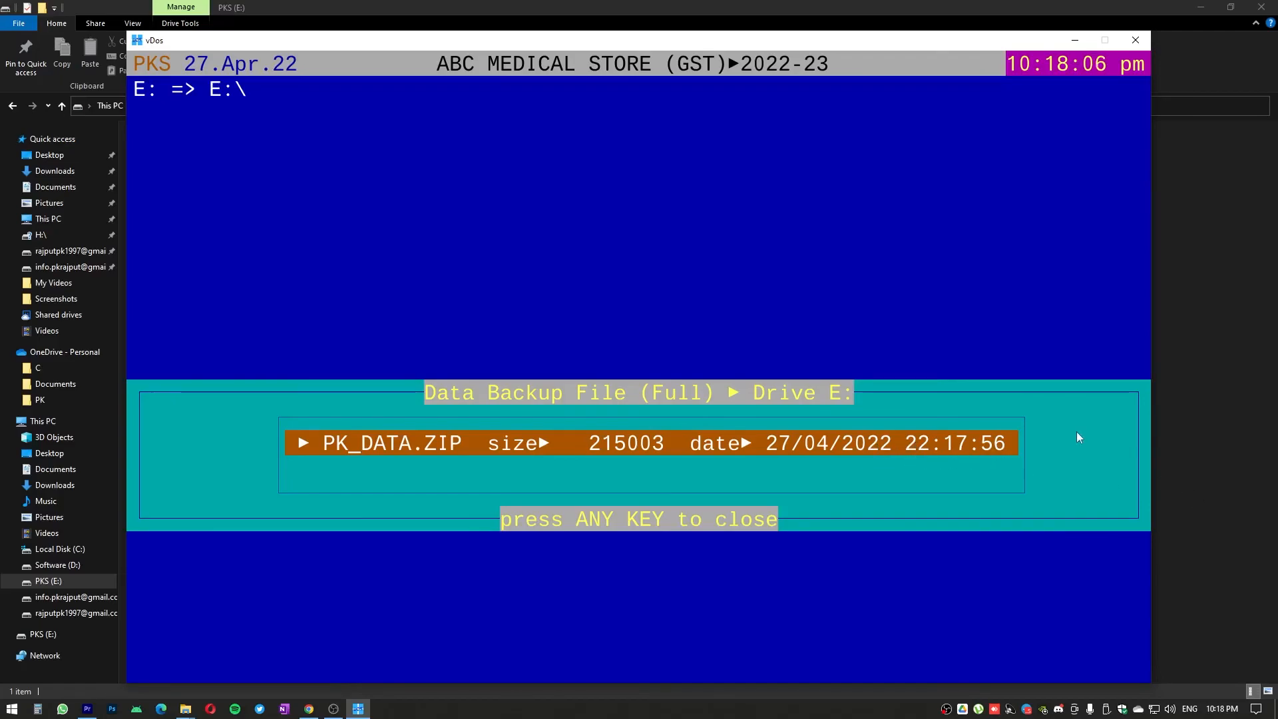
Switch to File Explorer and locate the PK_DATA archive in the pen drive's PHARMA5\DATA2223\ABCM2223 folder
{"action": "left_click", "coordinate": [612, 5]}
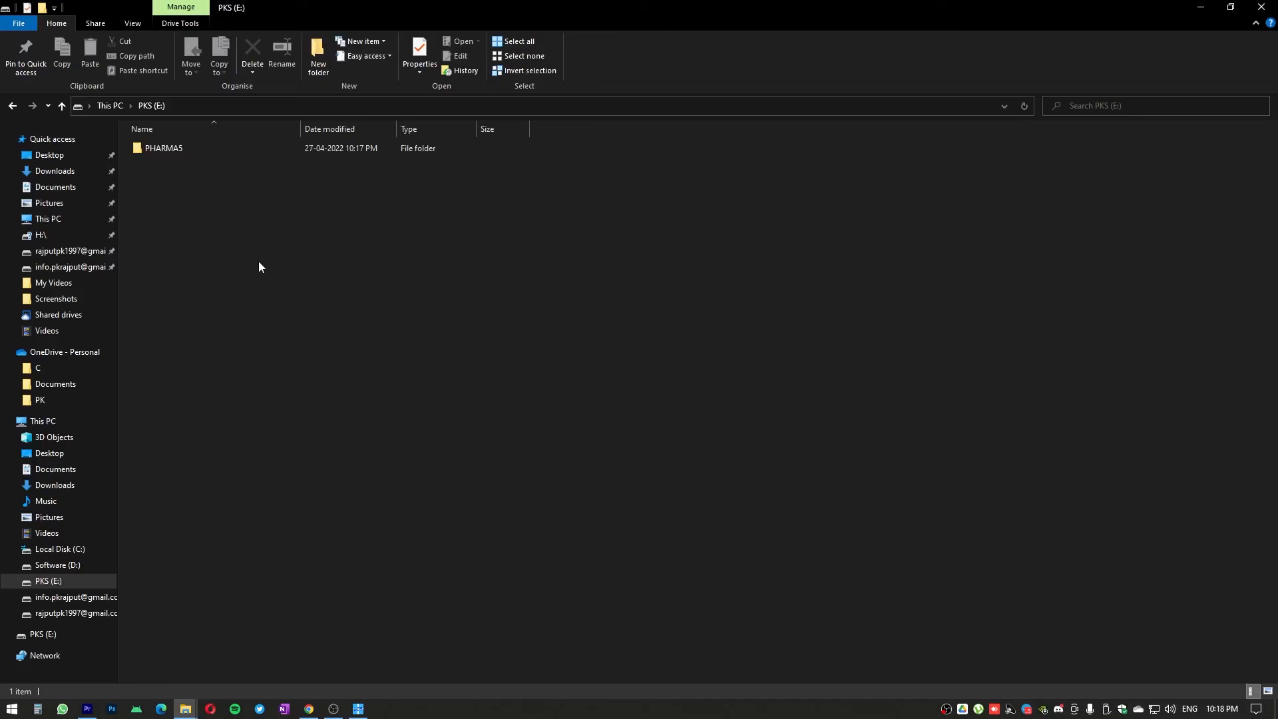
{"action": "left_click", "coordinate": [155, 148]}
{"action": "double_click", "coordinate": [157, 149]}
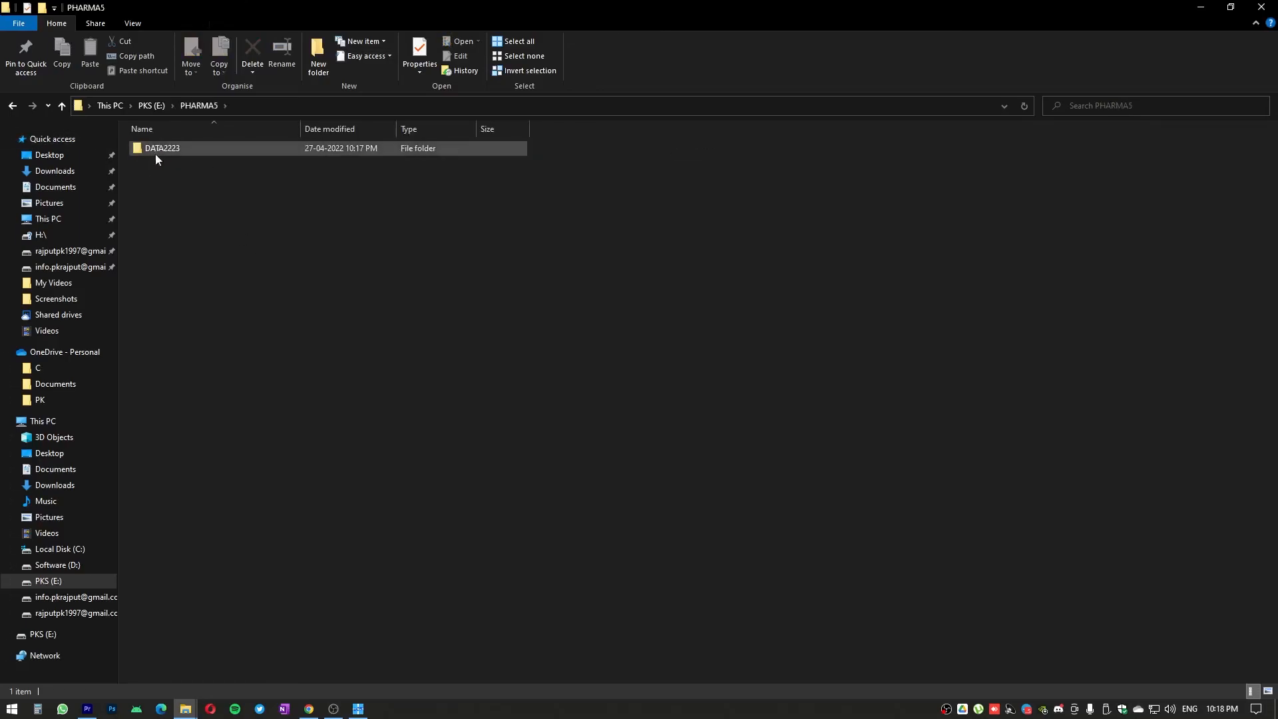
{"action": "left_click", "coordinate": [135, 153]}
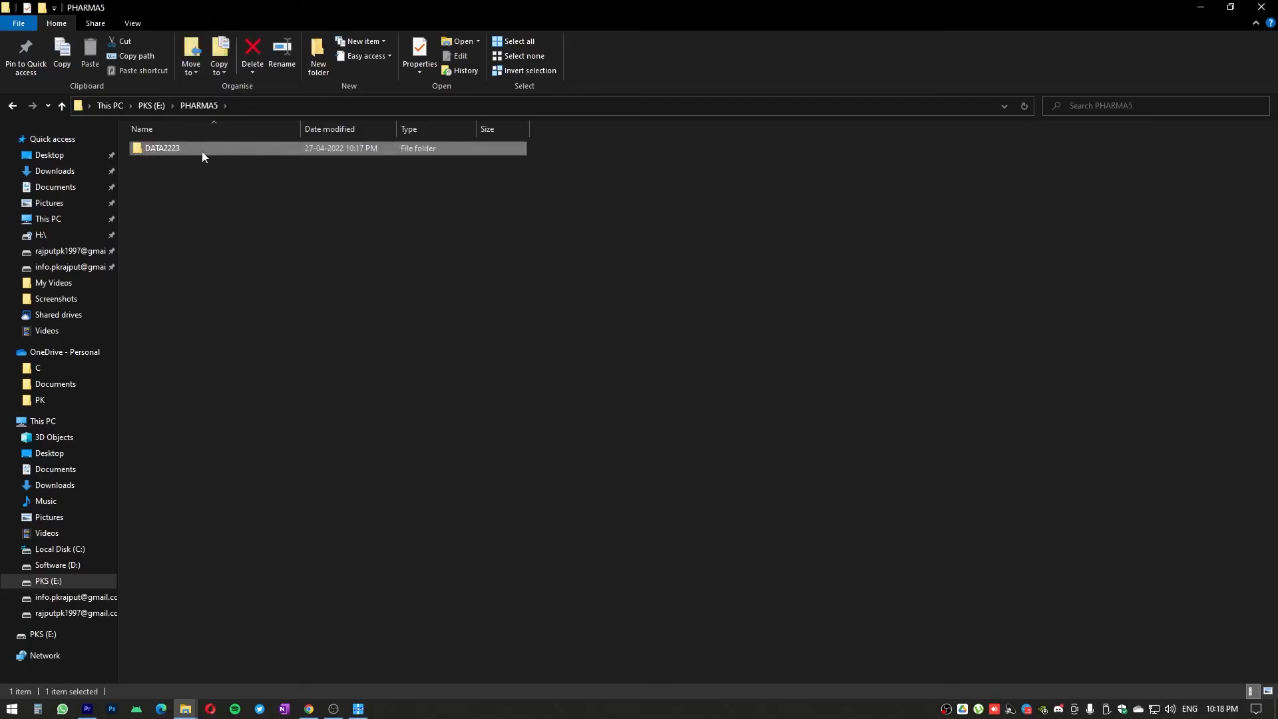
{"action": "double_click", "coordinate": [168, 151]}
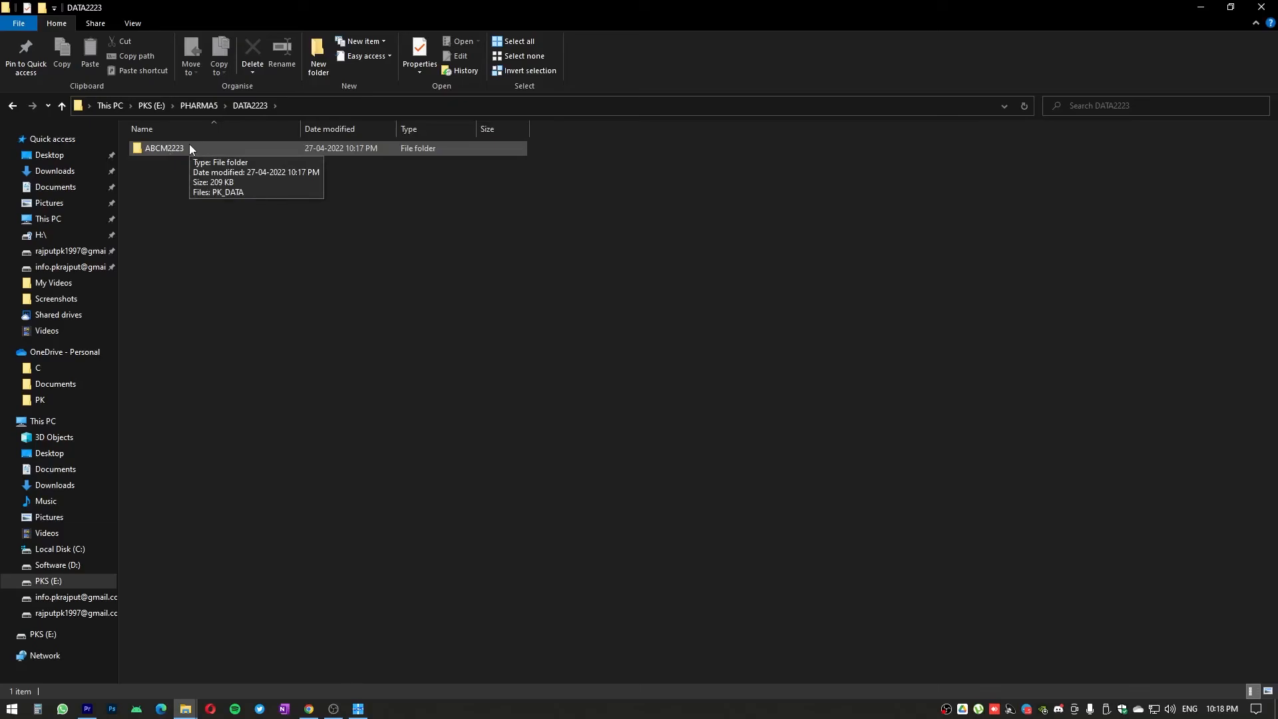
{"action": "double_click", "coordinate": [186, 157]}
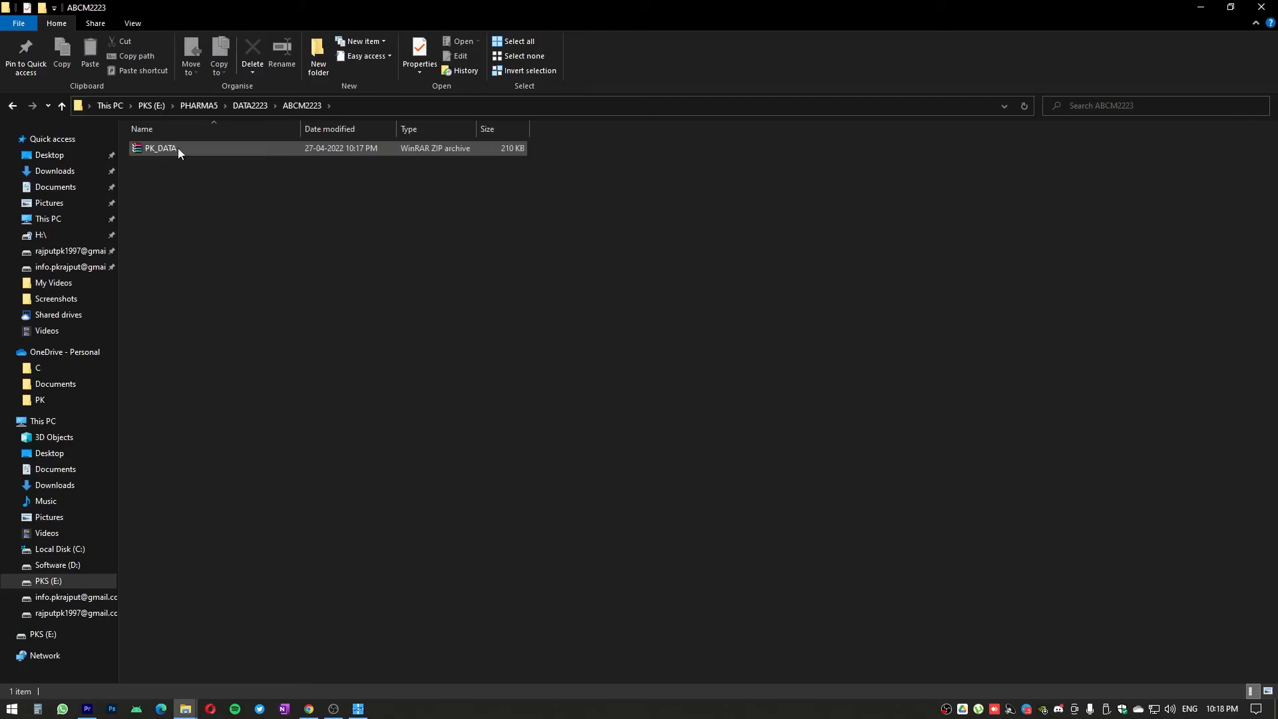
{"action": "left_click", "coordinate": [178, 147]}
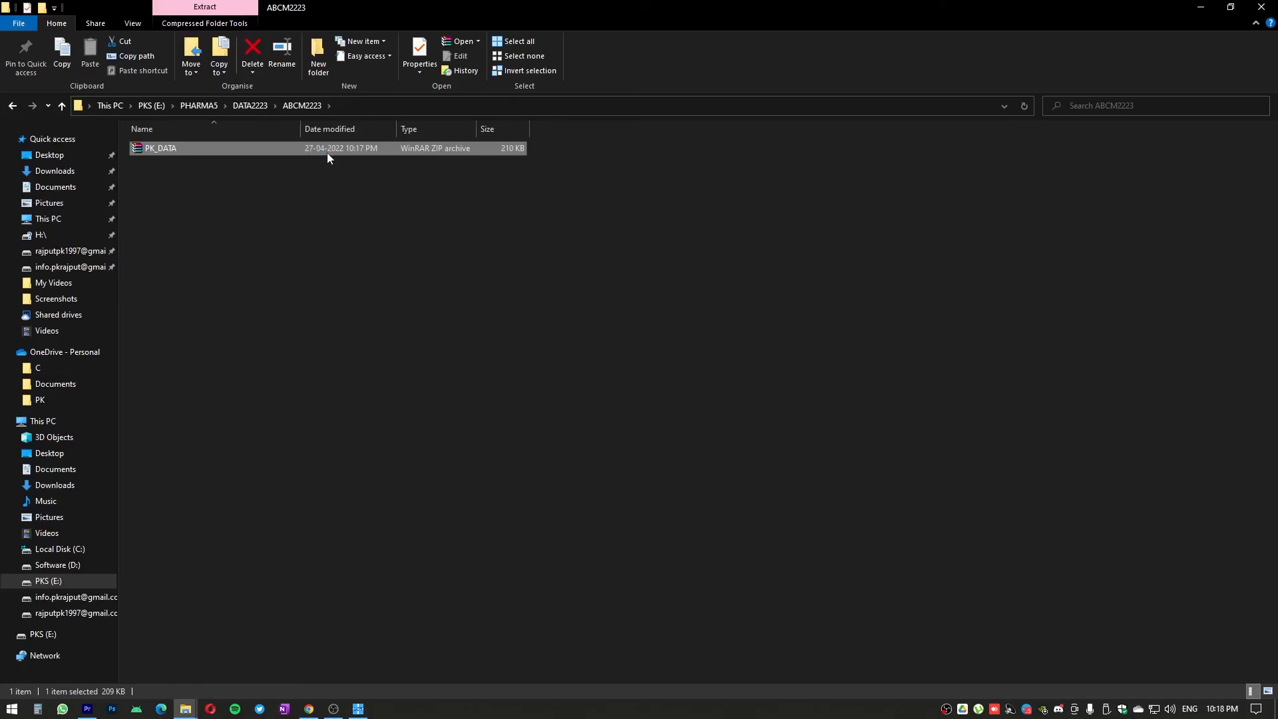
Switch back to PKS Stockist, dismiss the backup summary and exit with backup to drive X:
{"action": "left_click", "coordinate": [356, 708]}
{"action": "key", "text": "Return"}
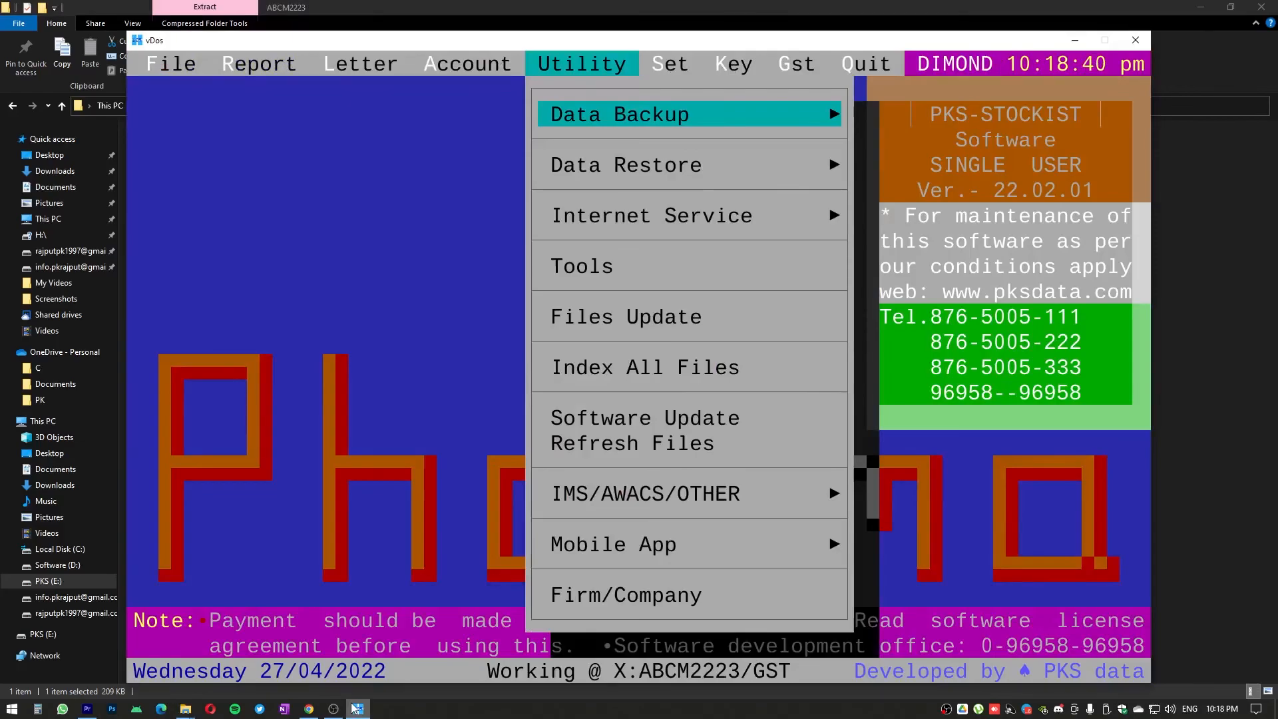
{"action": "key", "text": "Right"}
{"action": "key", "text": "Right"}
{"action": "key", "text": "Right"}
{"action": "key", "text": "Right"}
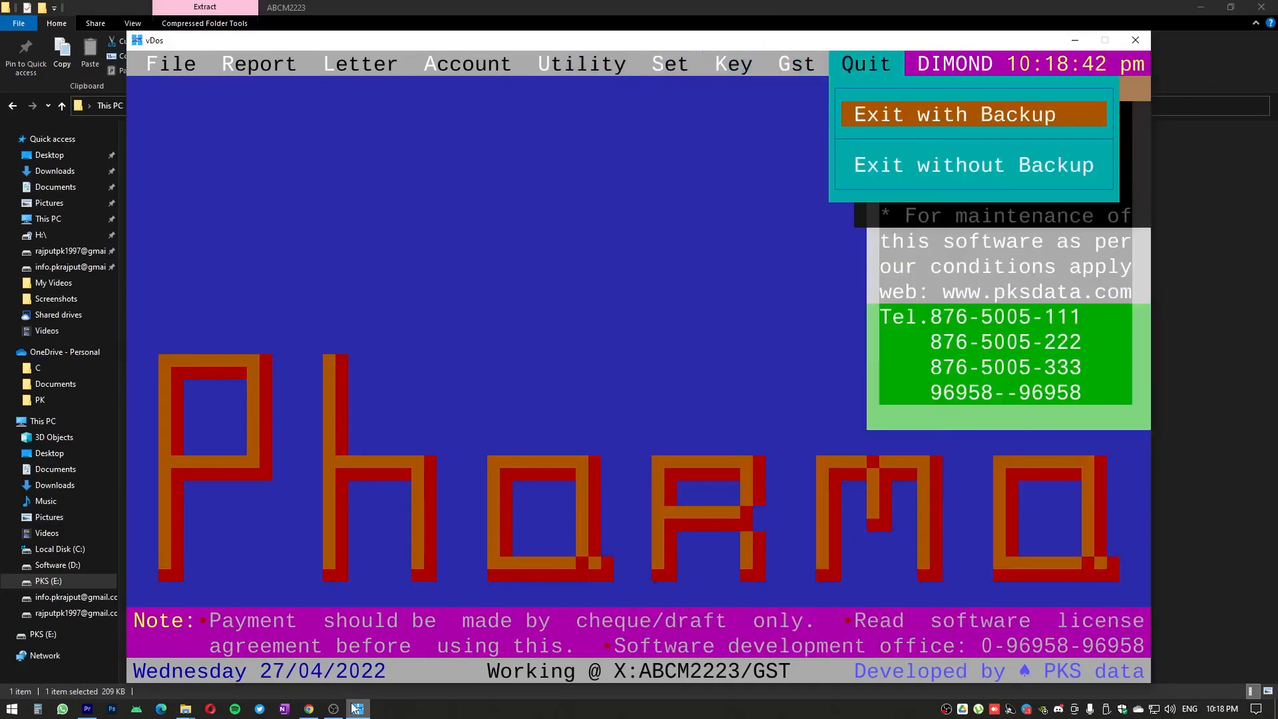
{"action": "key", "text": "Return"}
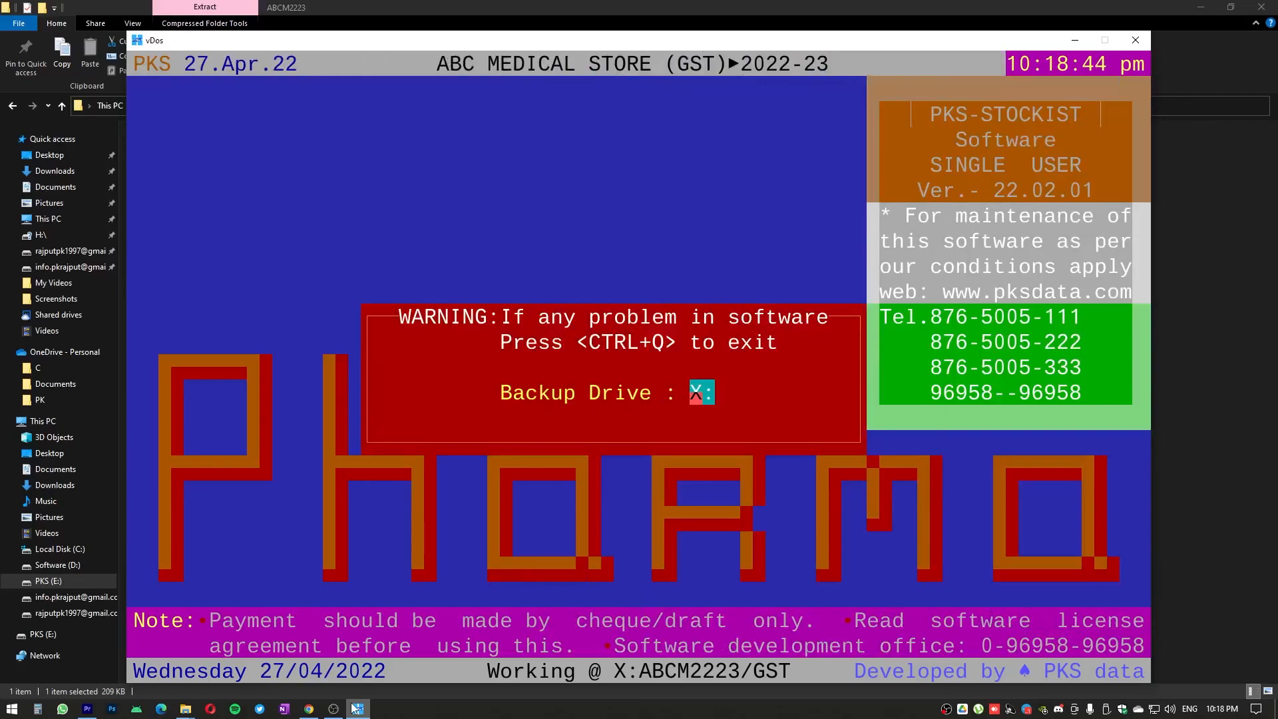
{"action": "key", "text": "Return"}
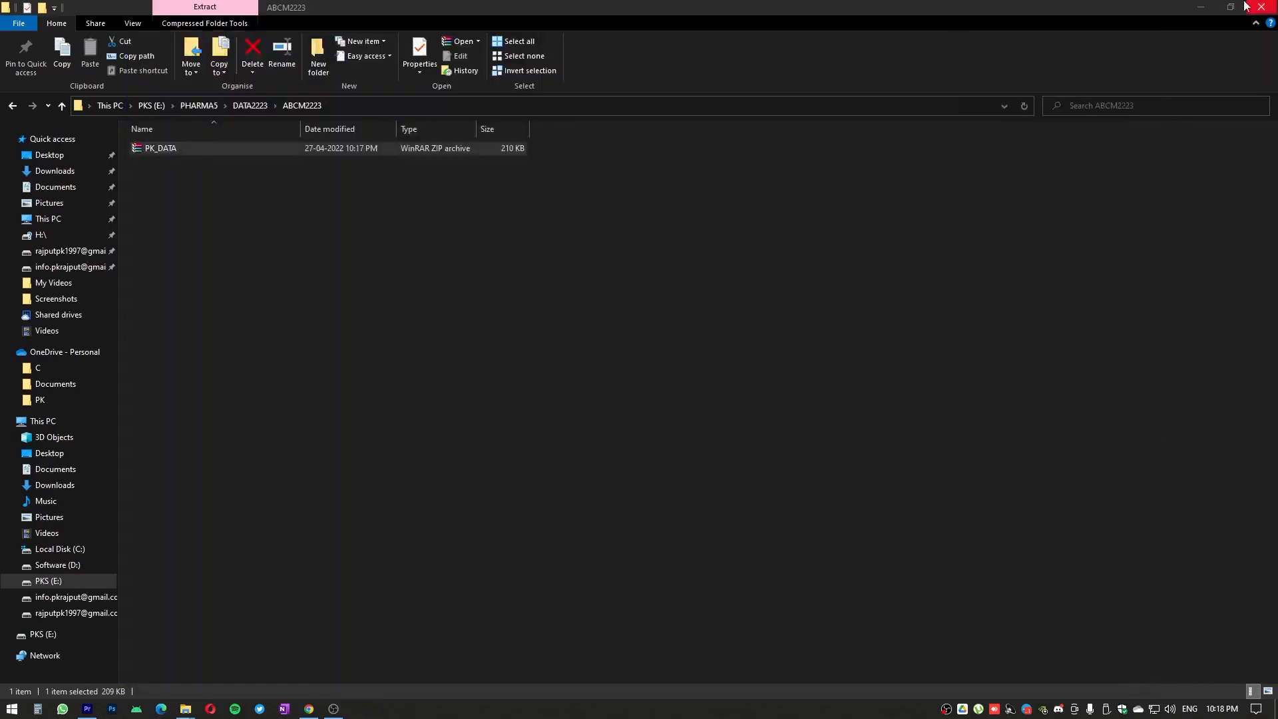
Minimize File Explorer, relaunch PKS, log in with the default user name and account password, and continue to the main menu
{"action": "left_click", "coordinate": [1199, 3]}
{"action": "double_click", "coordinate": [1186, 24]}
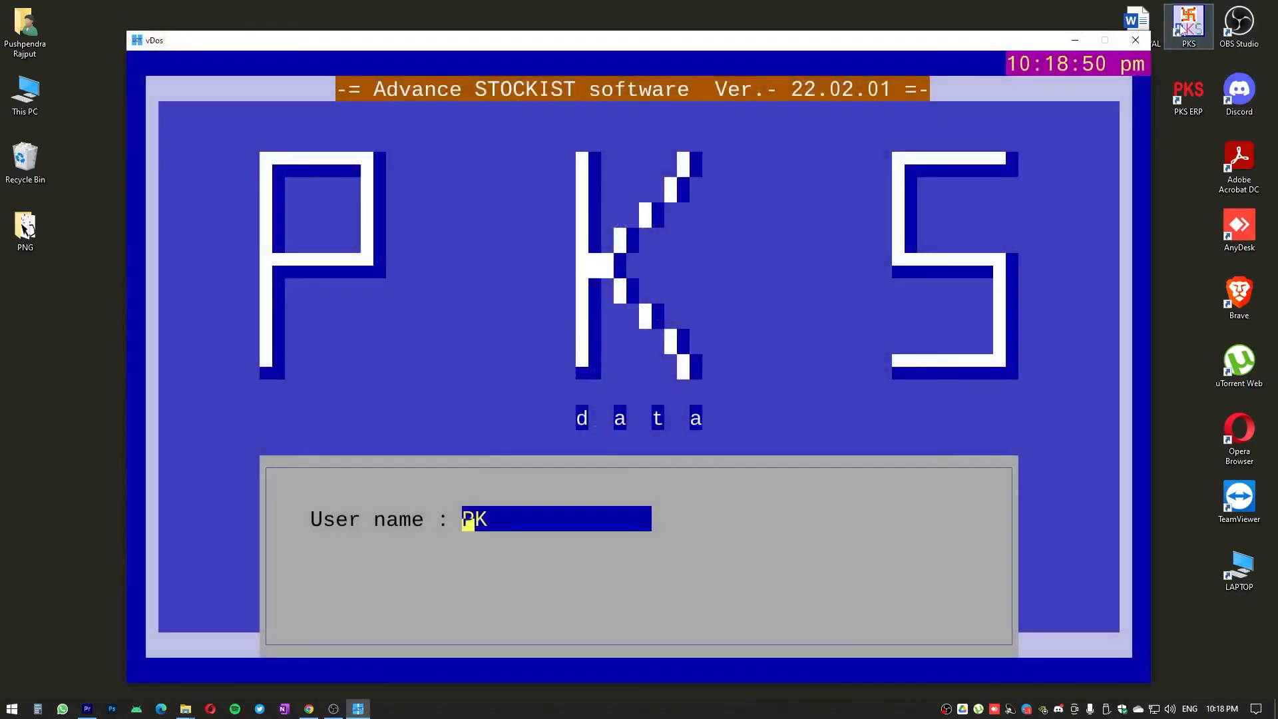
{"action": "key", "text": "Return"}
{"action": "type", "text": "♠♠♠♠♠"}
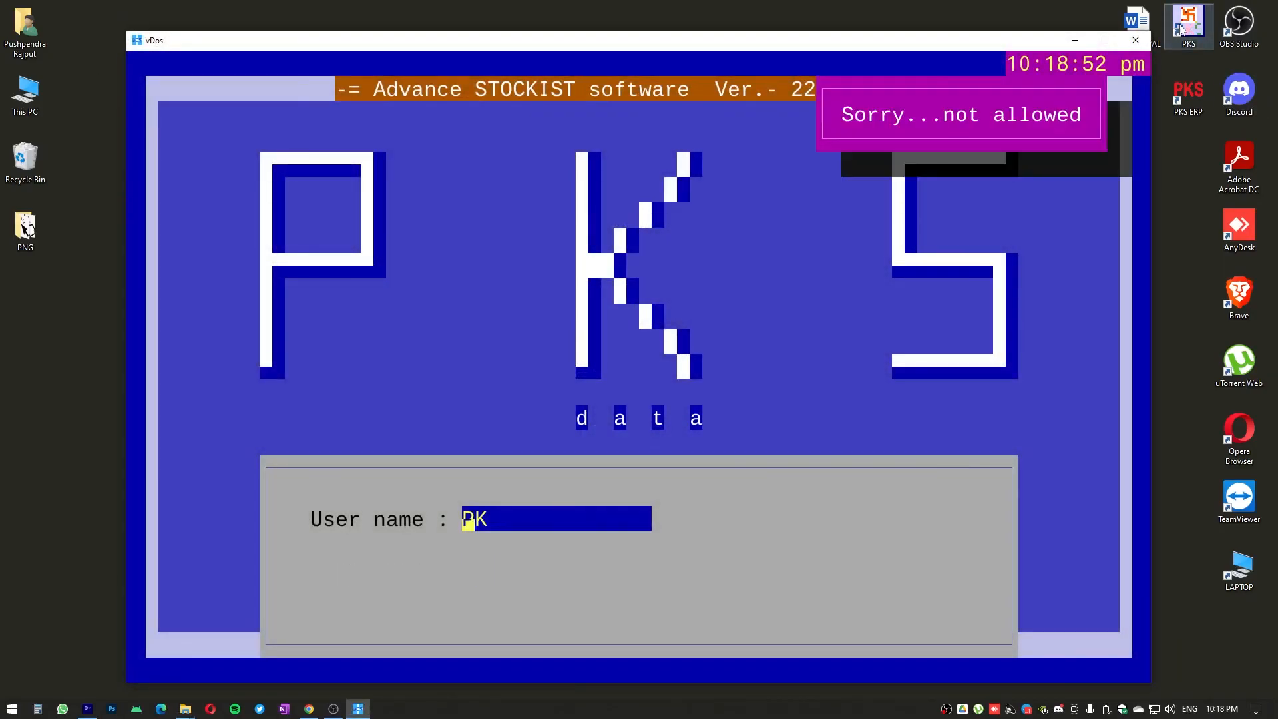
{"action": "key", "text": "Return"}
{"action": "type", "text": "♠♠♠♠♠"}
{"action": "key", "text": "Return"}
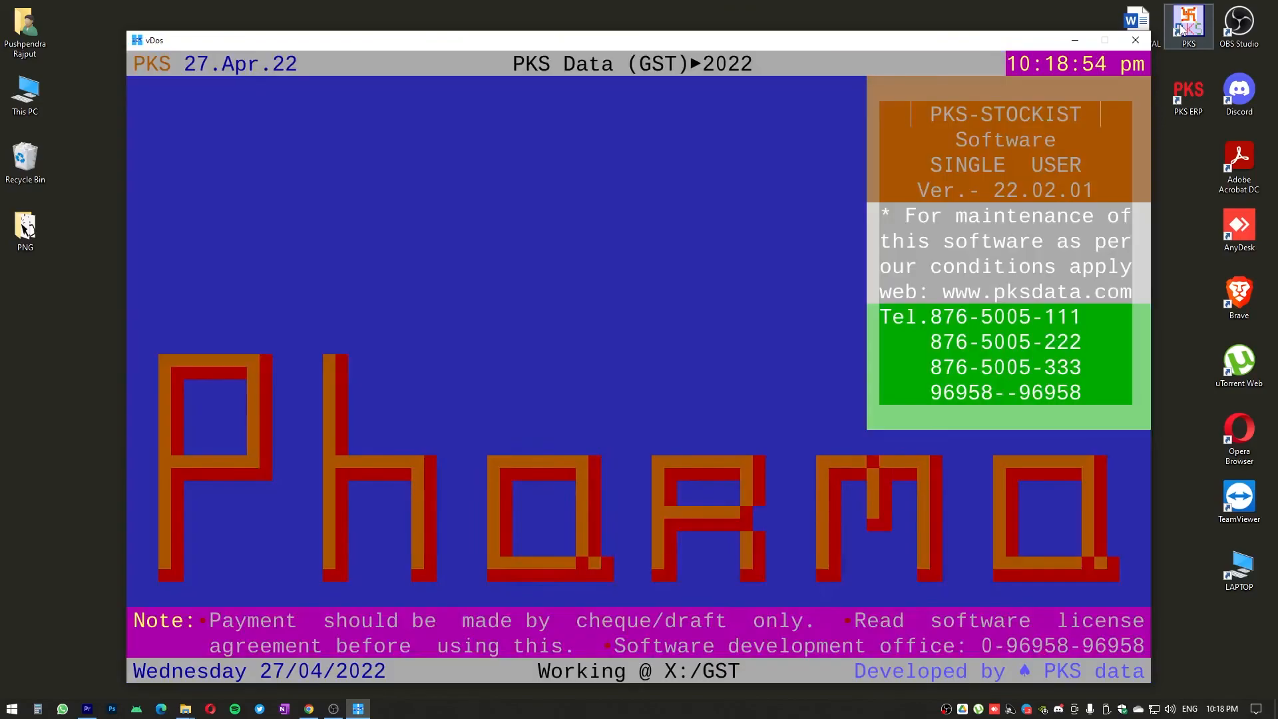
{"action": "key", "text": "Return"}
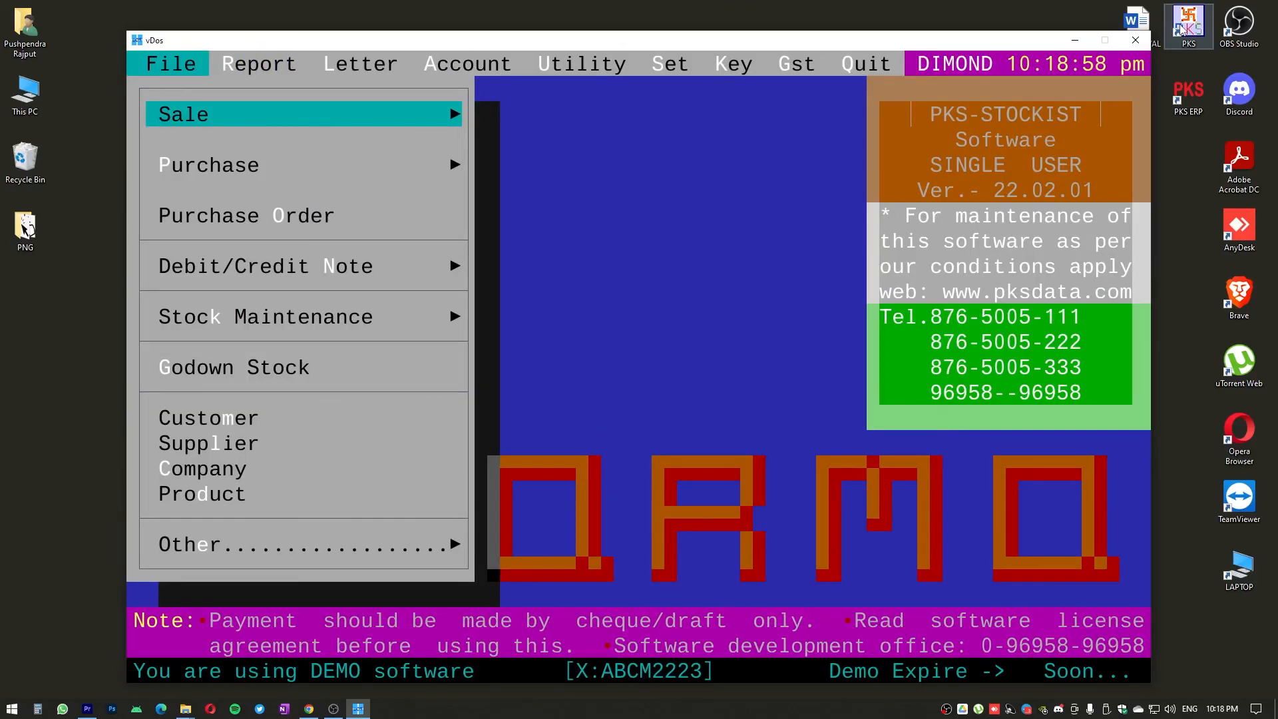
View the exit options, then open the sale bill list to check the saved bills
{"action": "key", "text": "Left"}
{"action": "key", "text": "Left"}
{"action": "key", "text": "Right"}
{"action": "key", "text": "Right"}
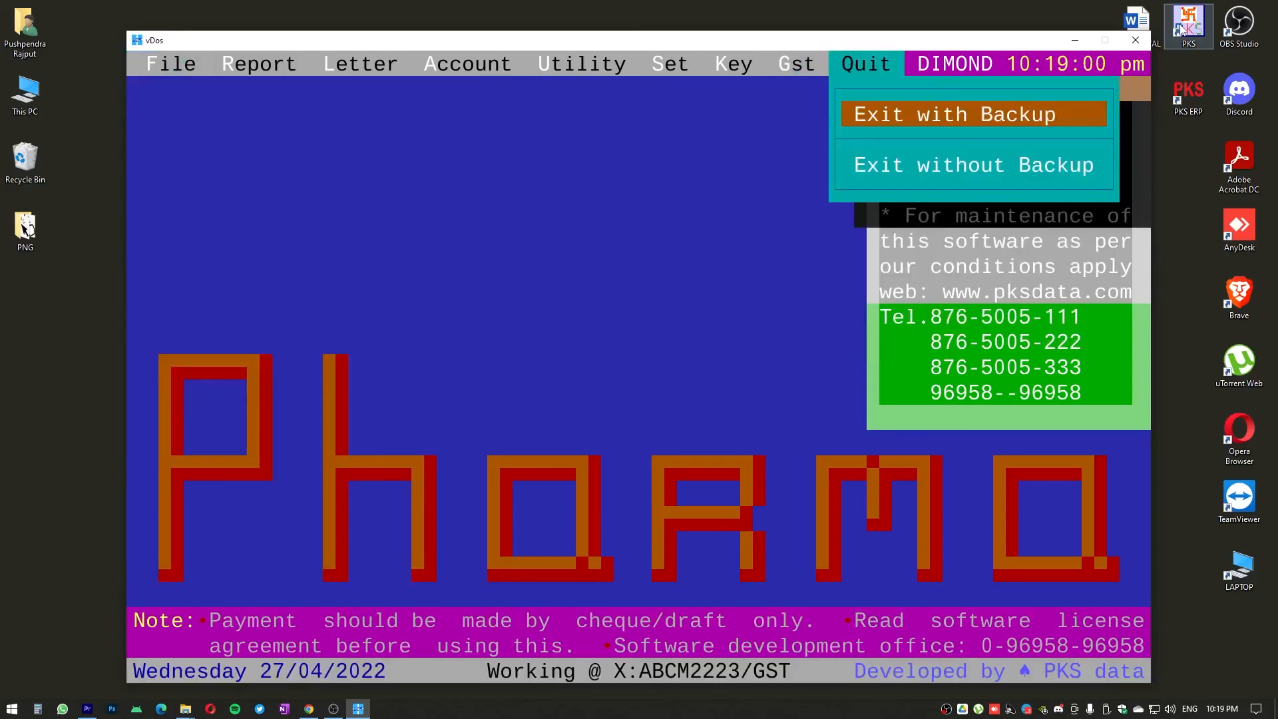
{"action": "key", "text": "Return"}
{"action": "key", "text": "Return"}
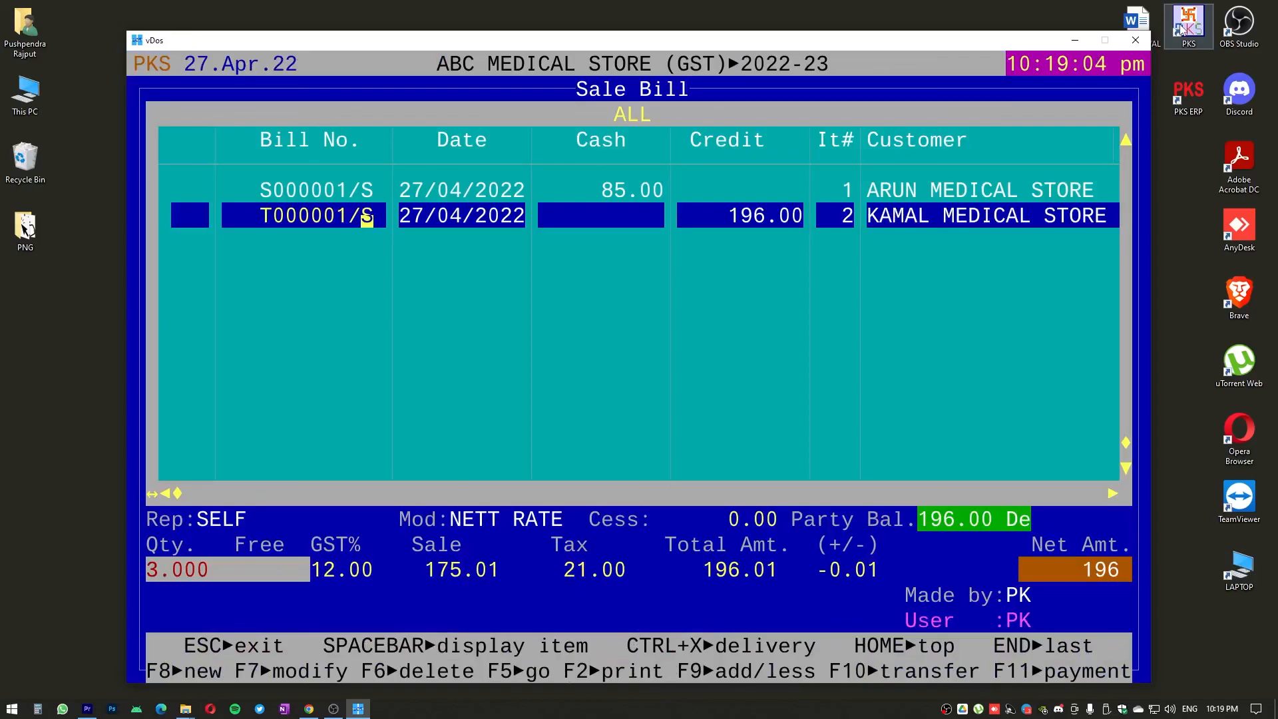
Leave the sale bill list for the main menu and minimize the File Explorer window
{"action": "key", "text": "Escape"}
{"action": "key", "text": "Escape"}
{"action": "key", "text": "Escape"}
{"action": "key", "text": "alt+Tab"}
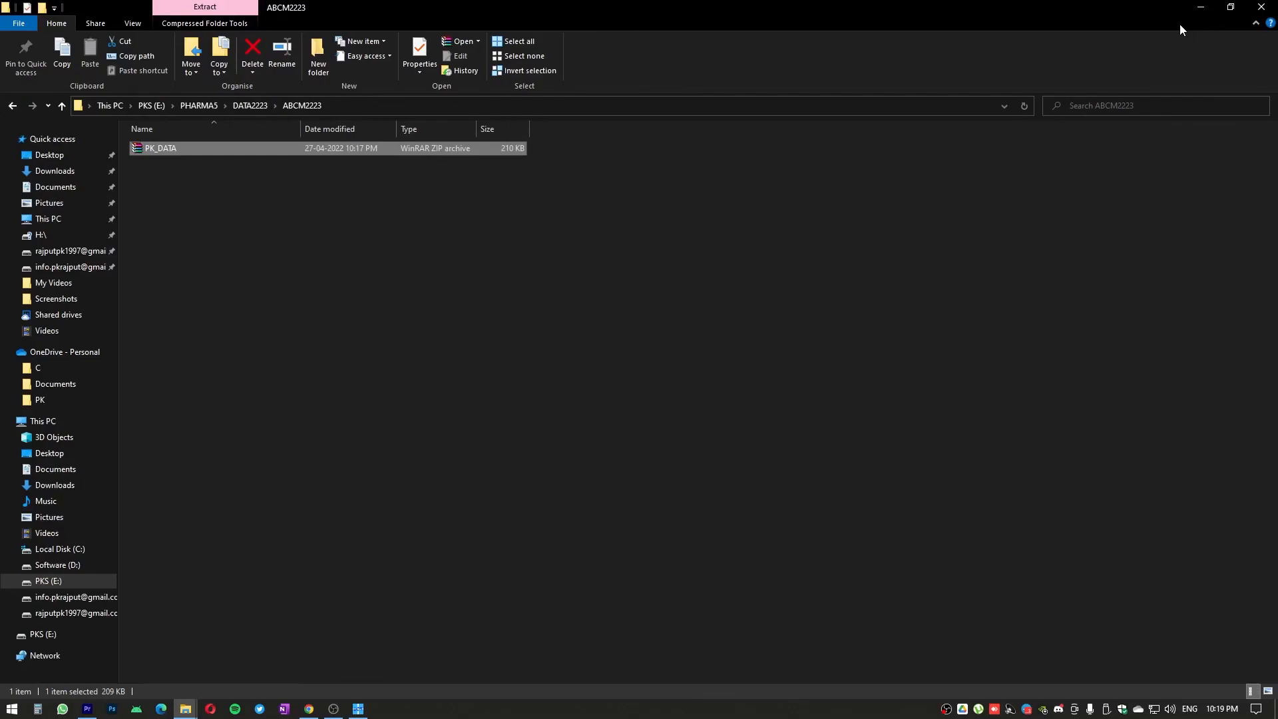
{"action": "left_click", "coordinate": [1200, 6]}
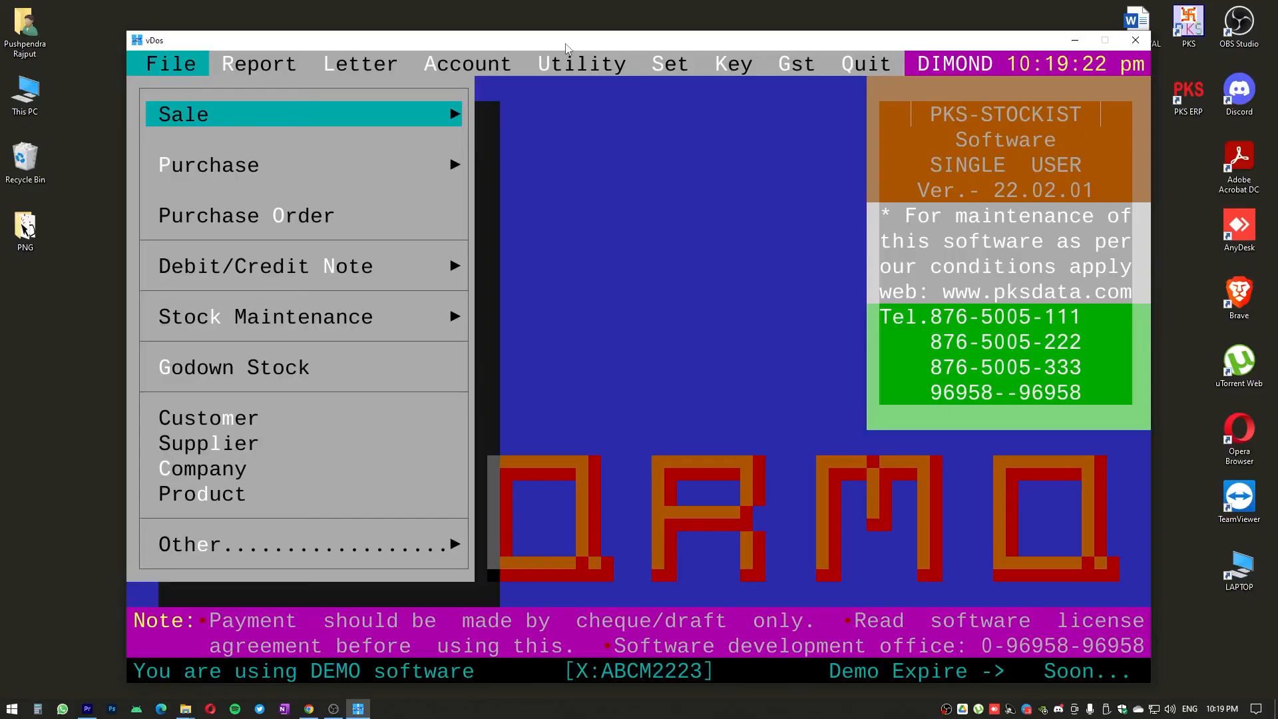